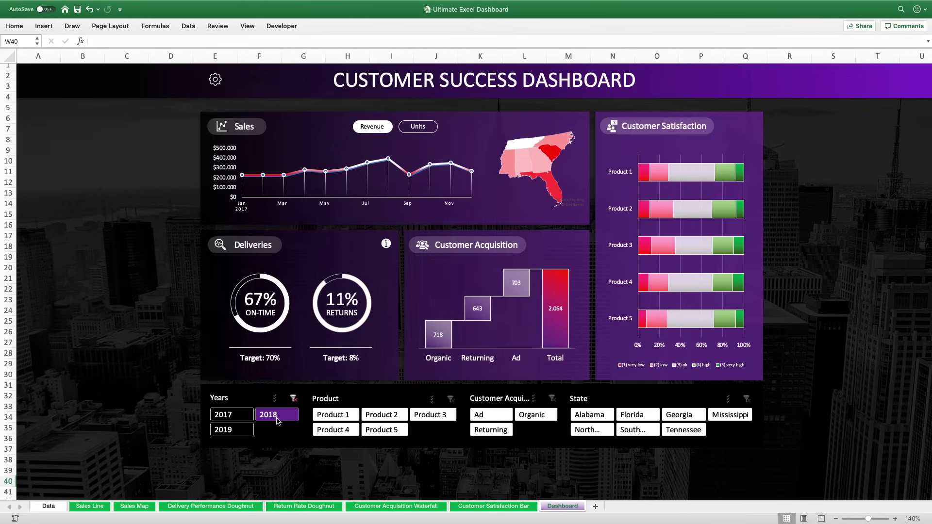
- Filter the Years slicer to 2019, enable multi-select, and change the selection to 2017 and 2018 with 2019 excluded
click(243, 431)
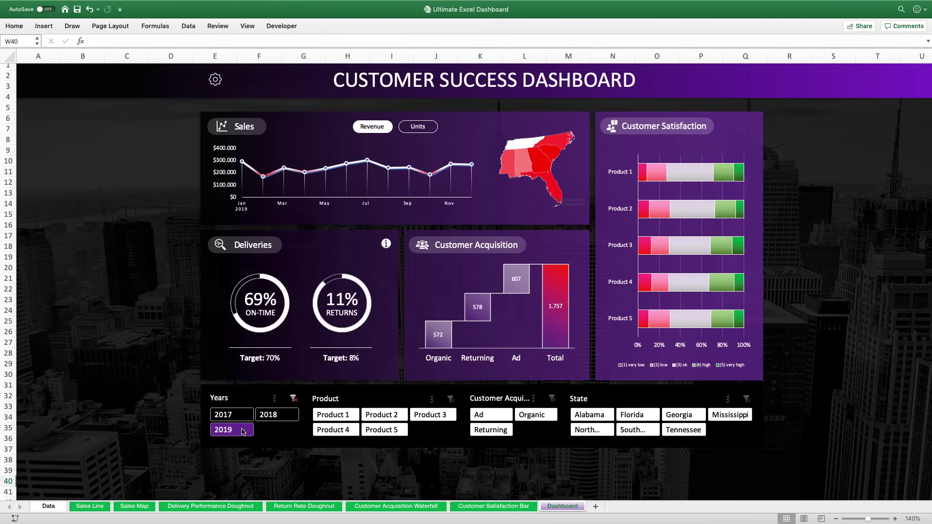
click(277, 399)
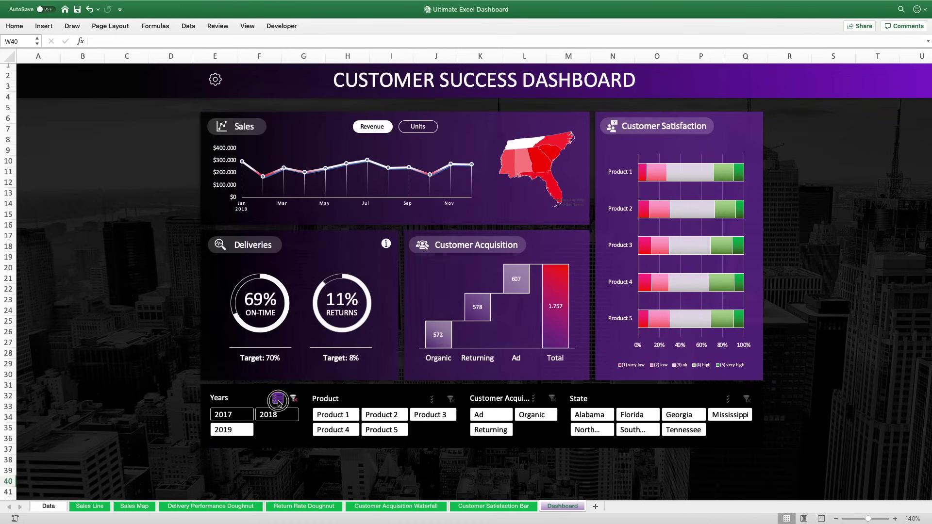
click(269, 414)
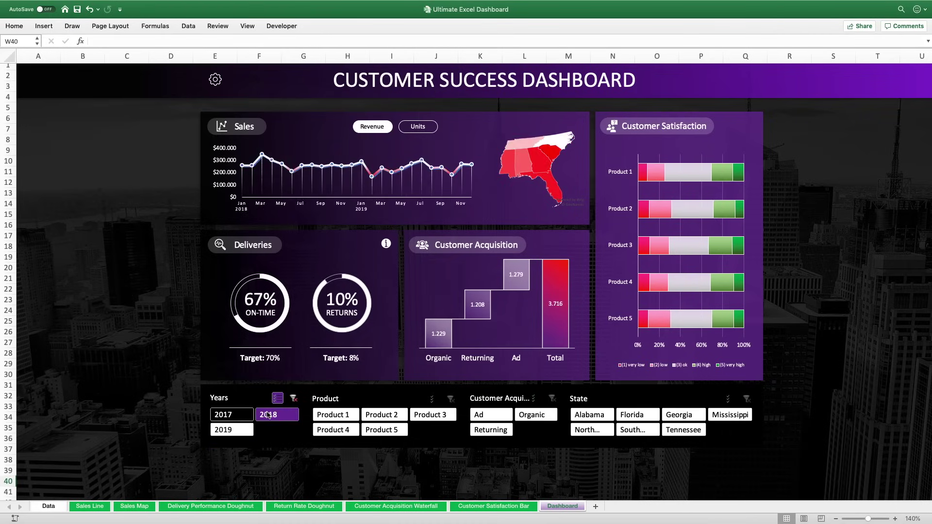
click(268, 415)
click(240, 430)
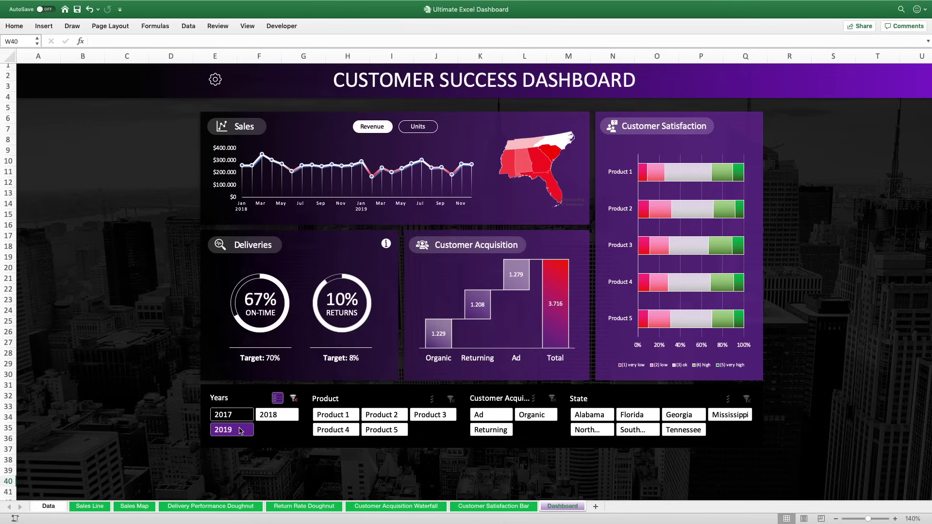
click(238, 415)
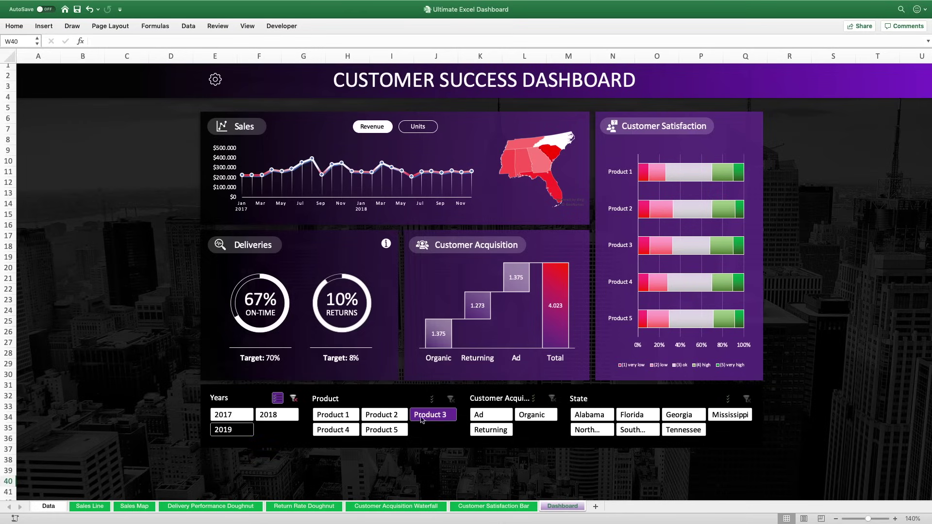
- Enable multi-select on the Product slicer, exclude Product 1 and Product 4, and clear the product filter
click(435, 399)
click(340, 414)
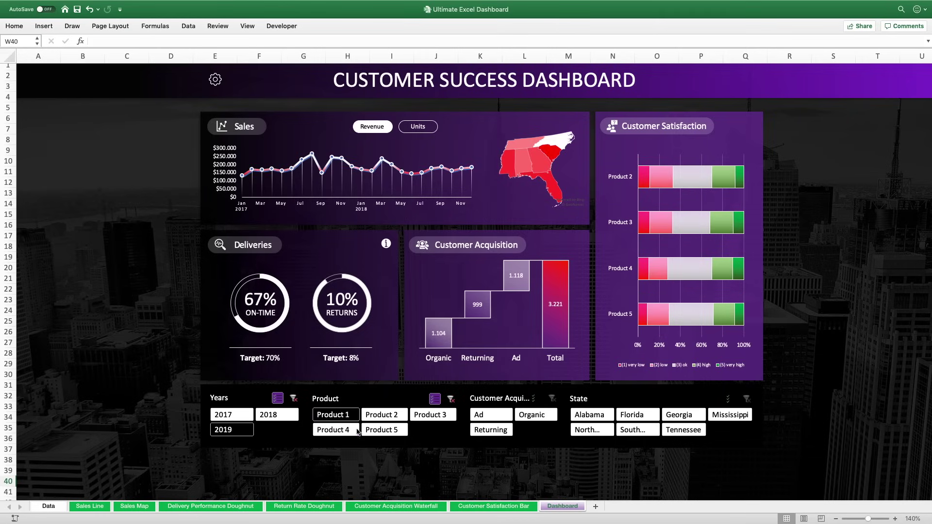
click(352, 431)
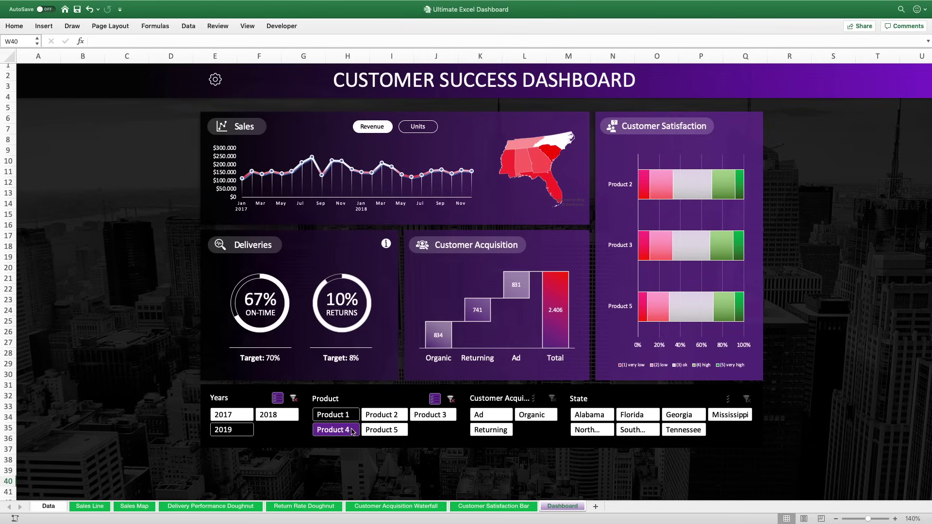
click(450, 399)
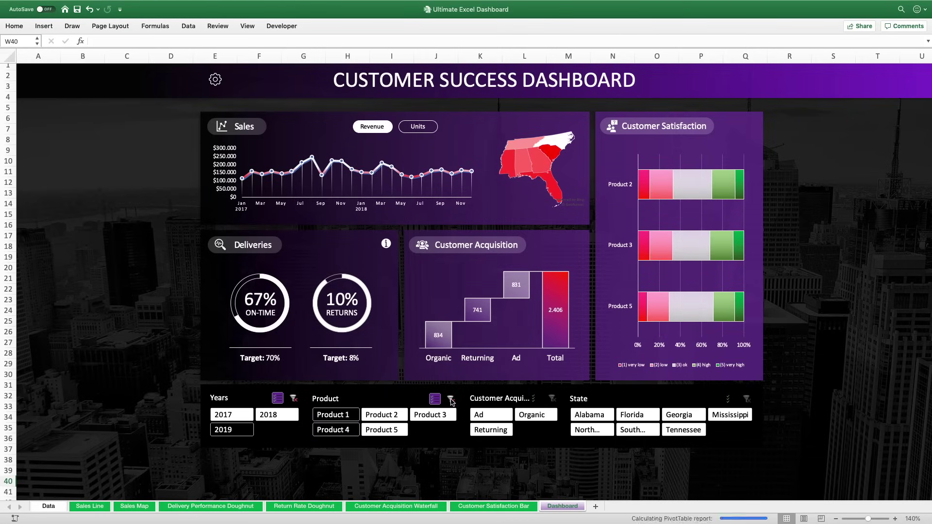
- Filter the dashboard by customer acquisition type Ad, Returning and Organic one at a time, and clear that filter
click(489, 415)
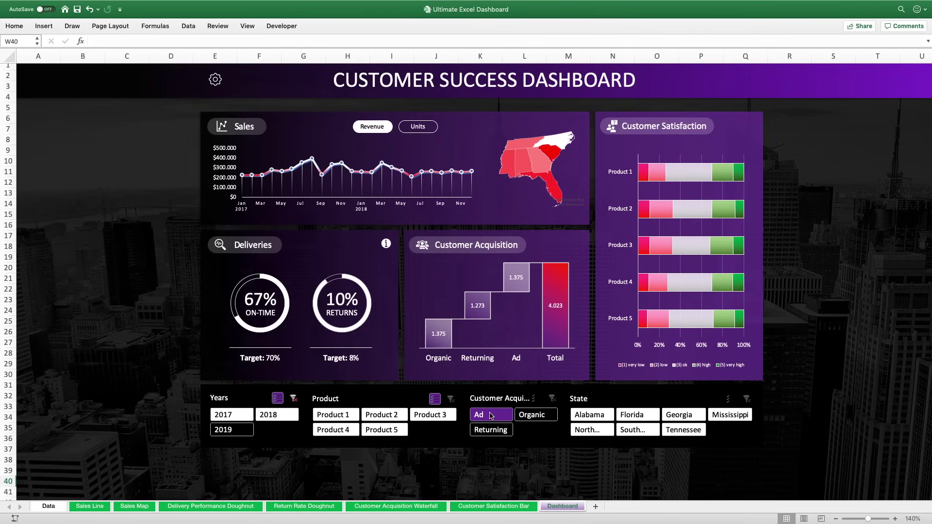
click(491, 430)
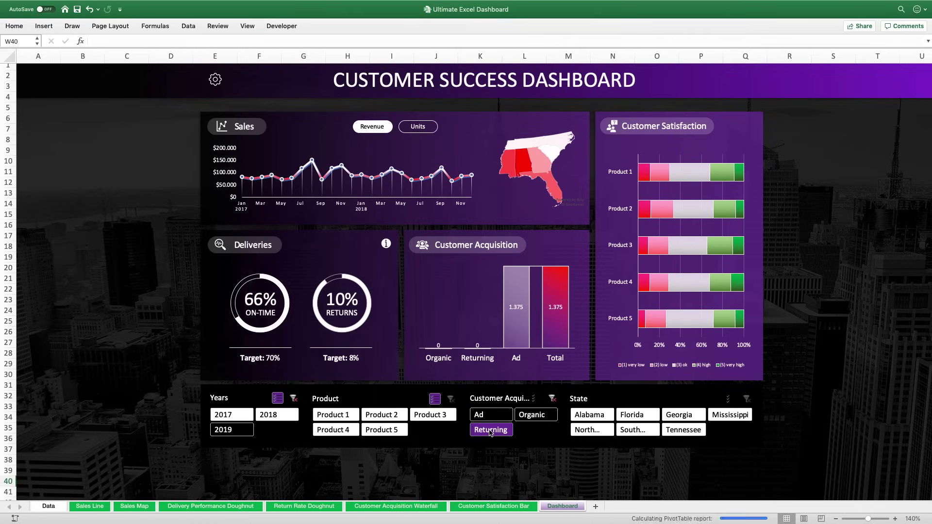
click(530, 415)
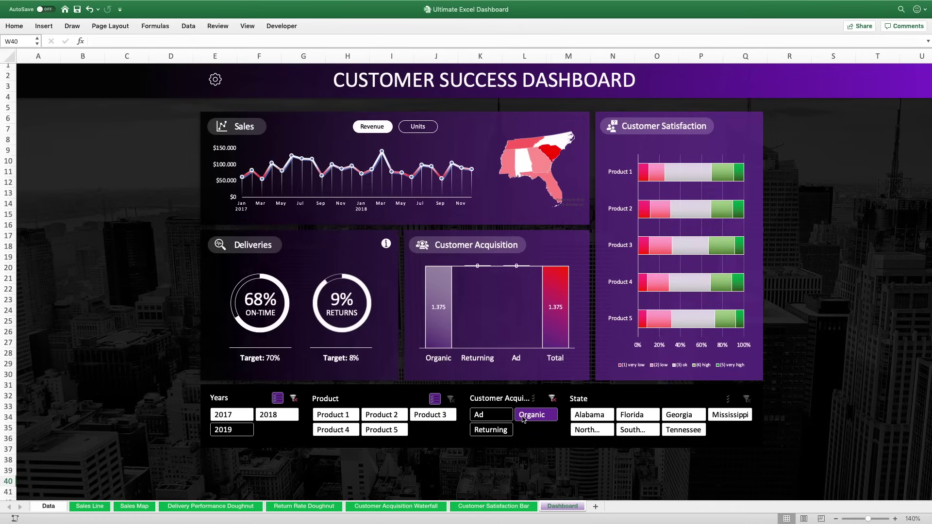
click(553, 399)
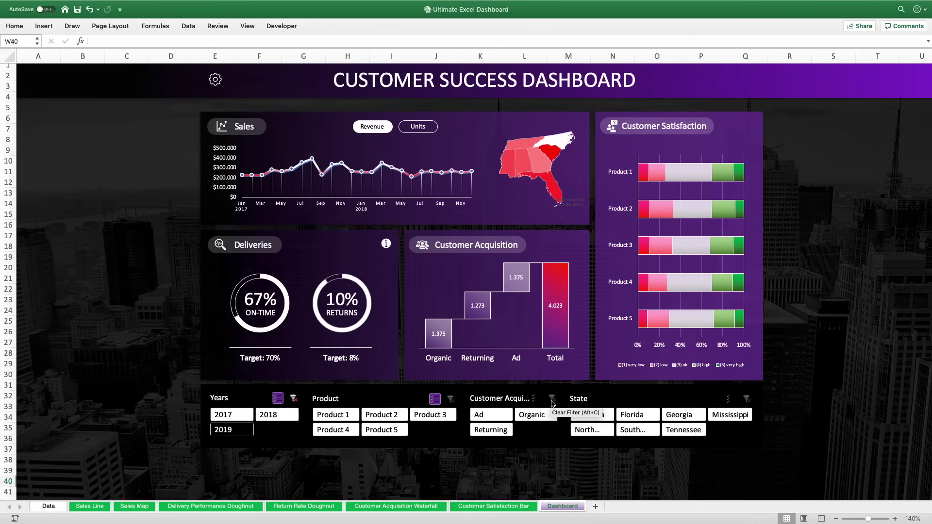
- Filter the dashboard by state to Alabama, South Carolina and Georgia one at a time, and clear the state filter
click(590, 415)
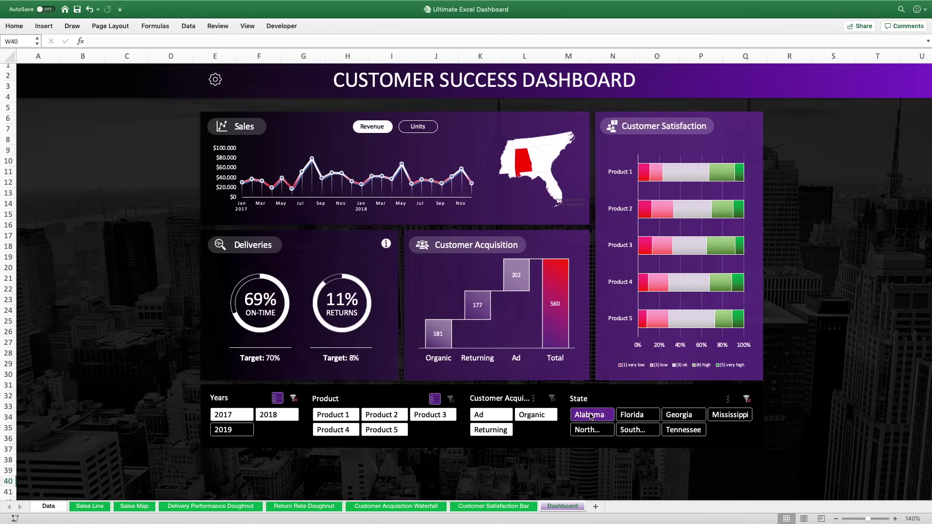
click(634, 430)
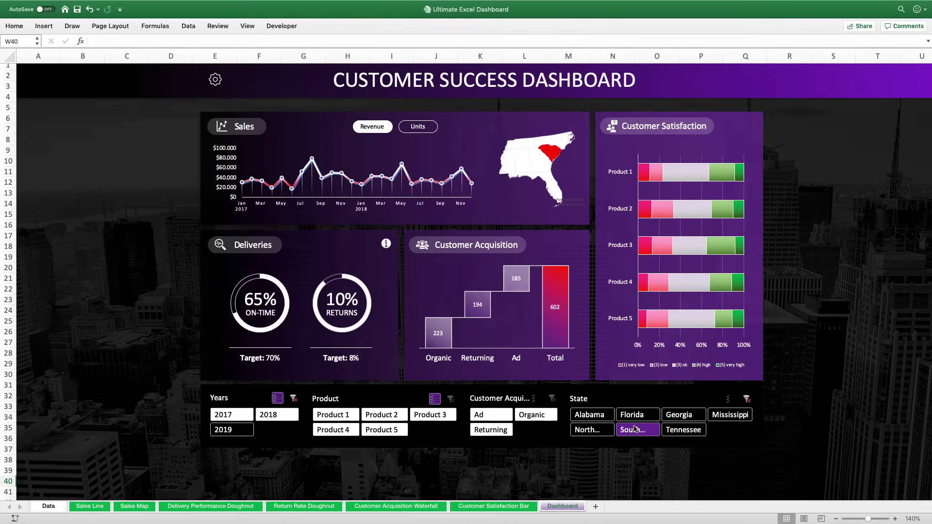
click(657, 416)
click(669, 413)
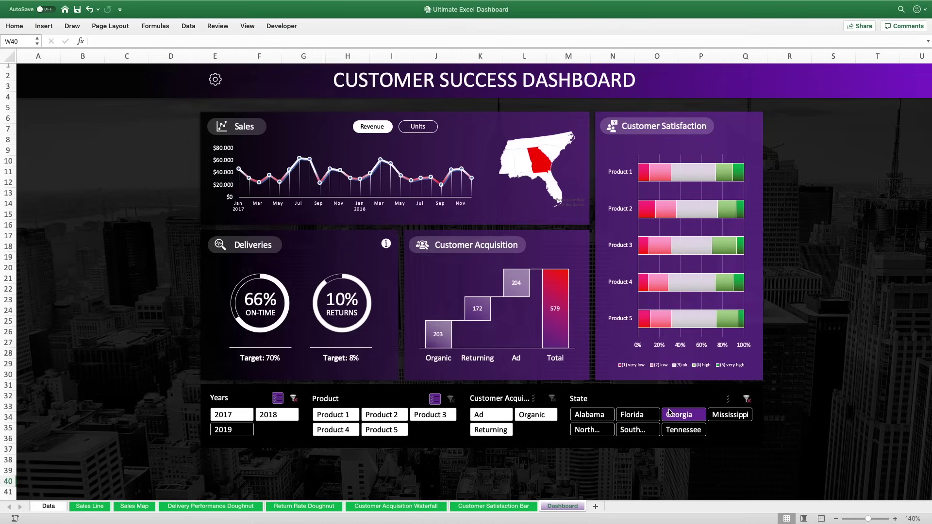
click(746, 399)
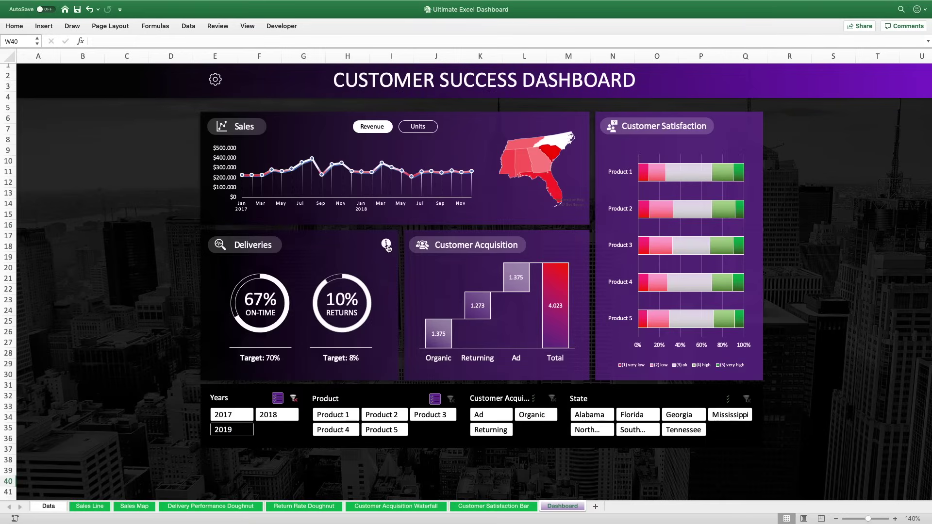
- Show the Deliveries info note with the definition of 'on-time' and hide it again
click(387, 246)
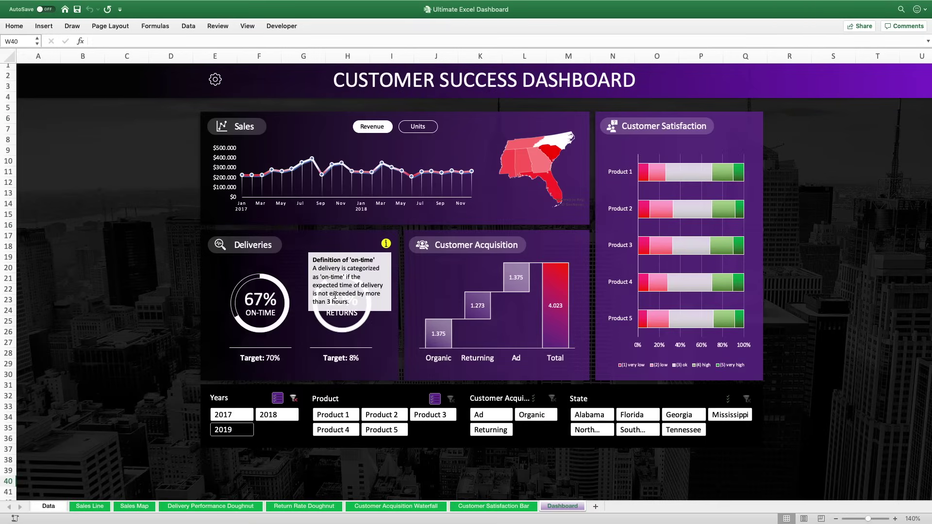
click(387, 247)
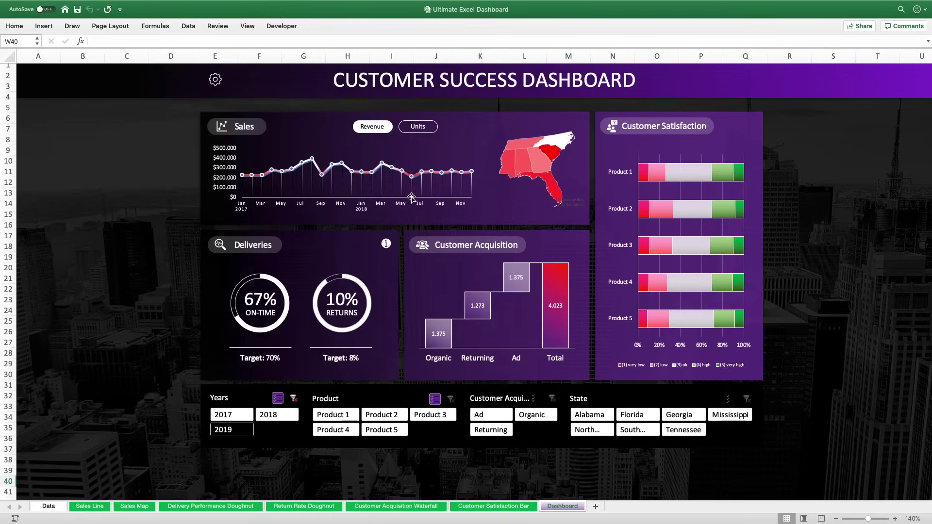
- Switch the Sales charts between Units and Revenue twice, ending on Revenue
click(417, 135)
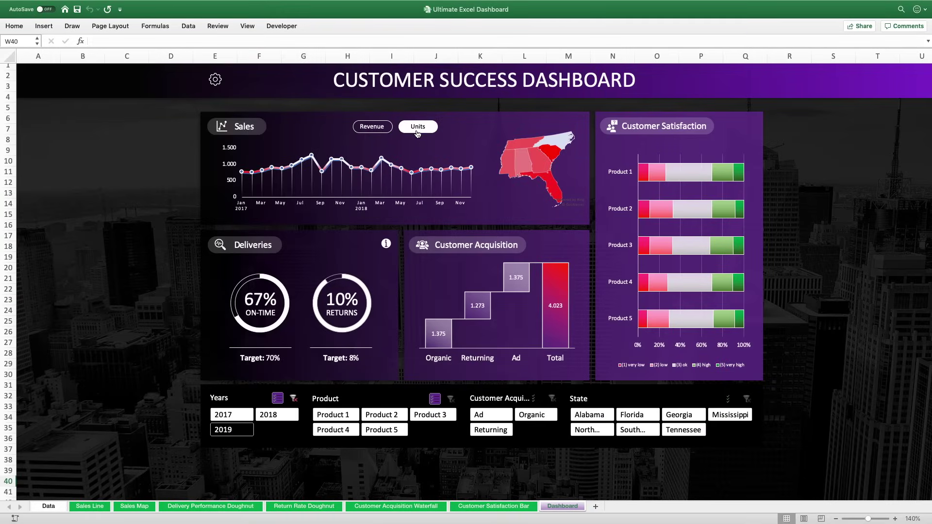
click(378, 128)
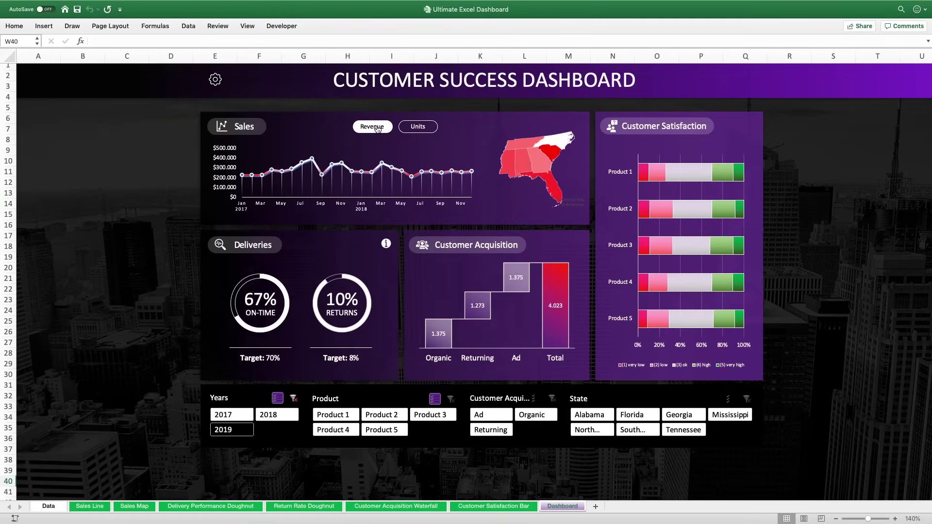
click(422, 130)
click(371, 127)
- Open the dashboard settings, try color Themes 2, 3 and 4, and return to Theme 1
click(217, 86)
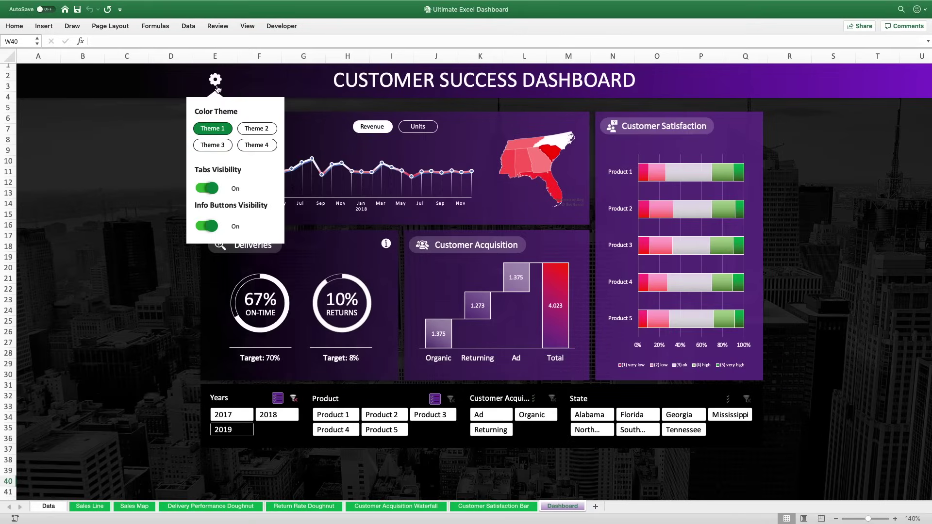
click(259, 131)
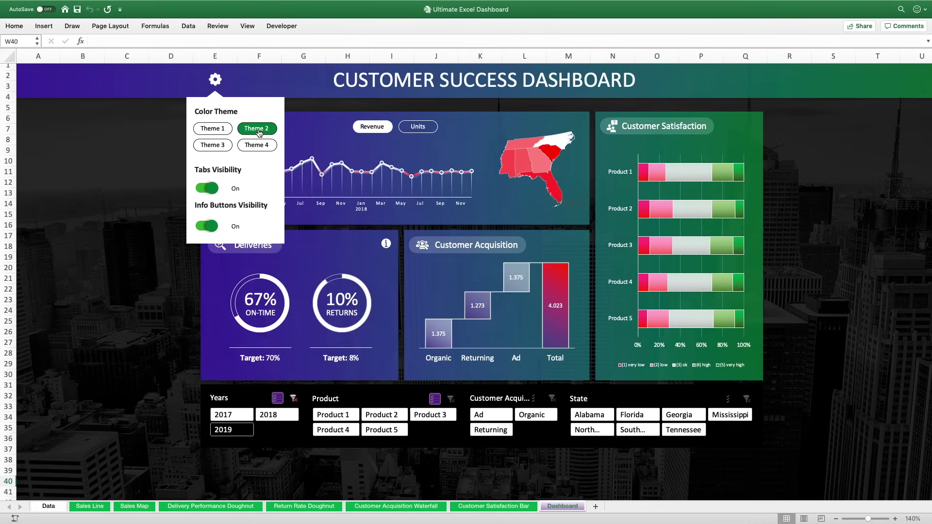
click(221, 150)
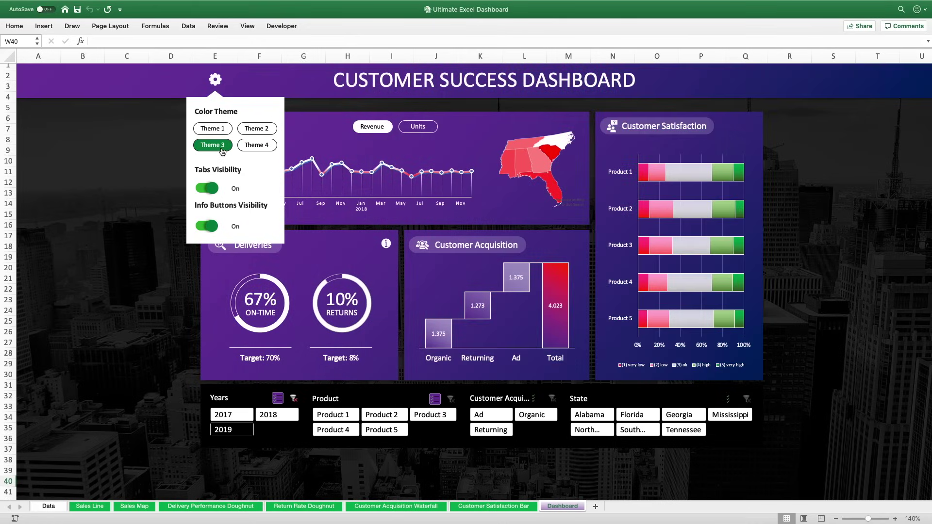
click(253, 150)
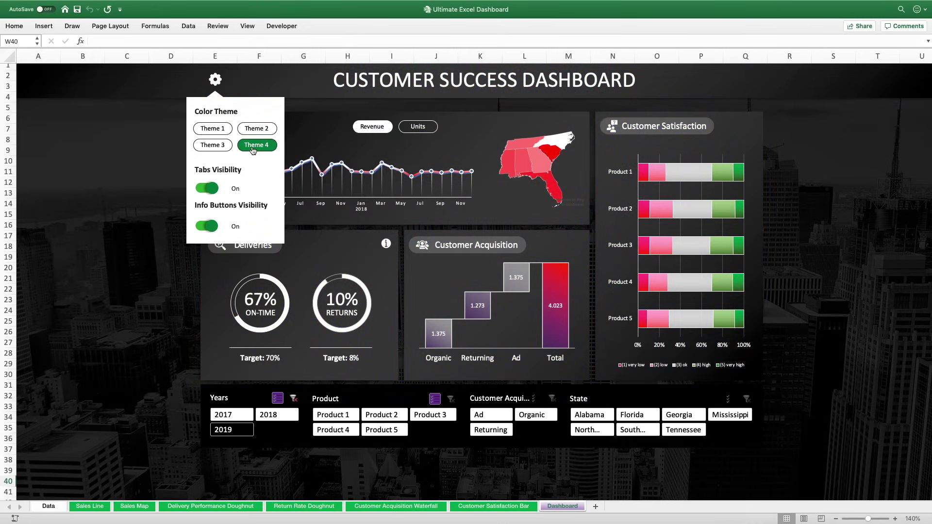
click(222, 129)
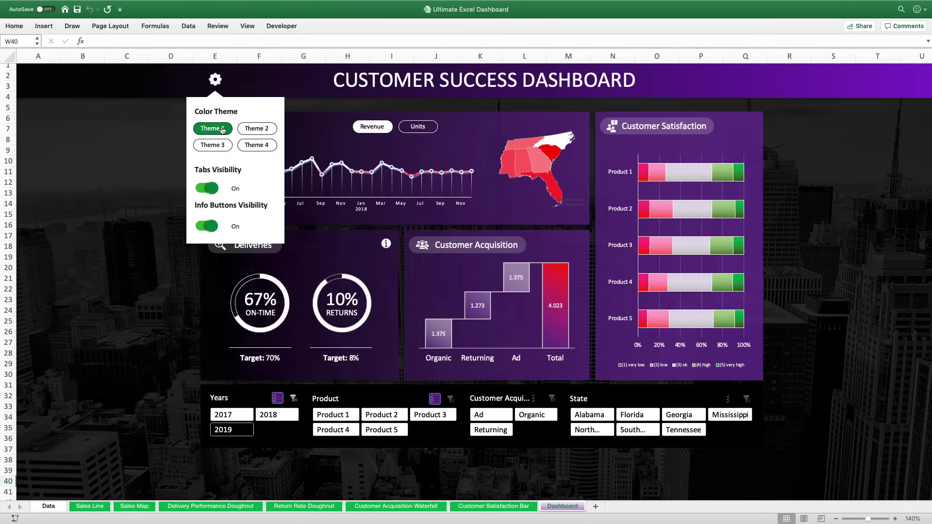
- Toggle Tabs Visibility and Info Buttons Visibility off and back on, check the Deliveries info note, and close the settings
click(207, 189)
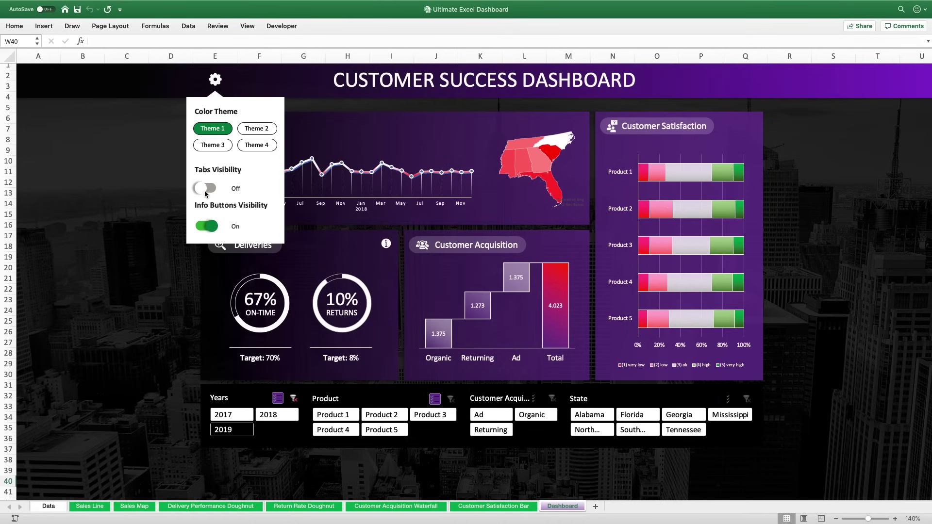
click(206, 193)
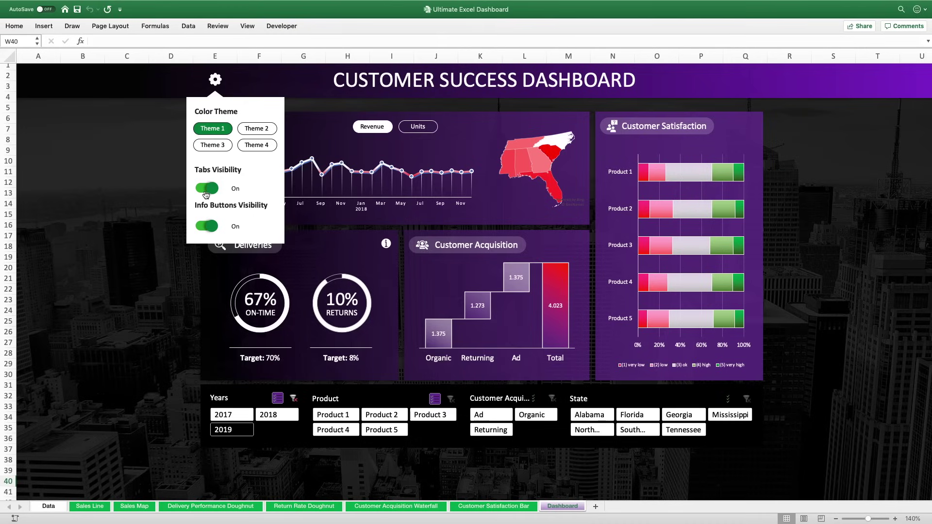
click(210, 229)
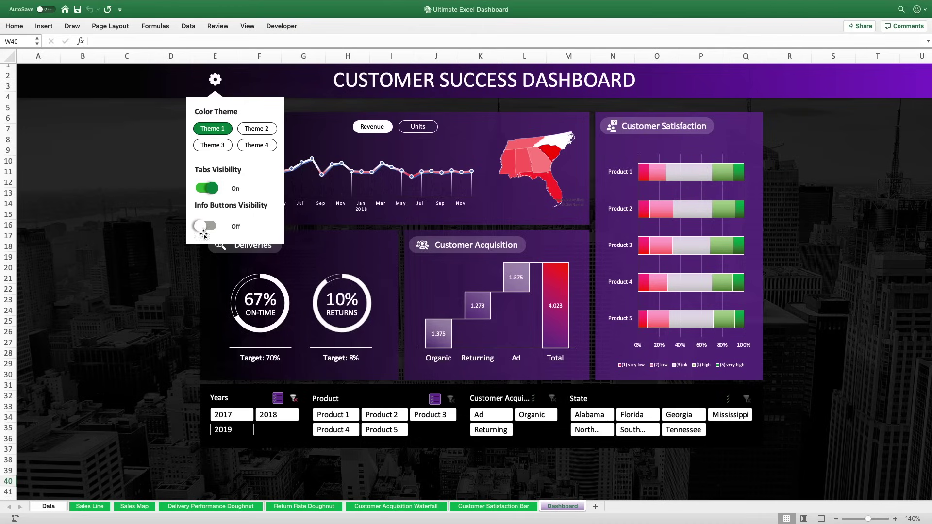
click(208, 228)
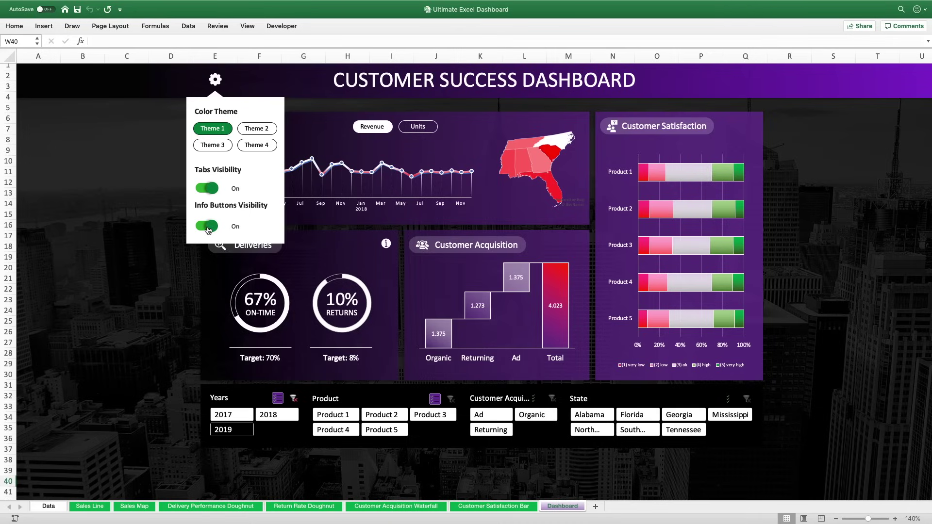
mouse_move(382, 252)
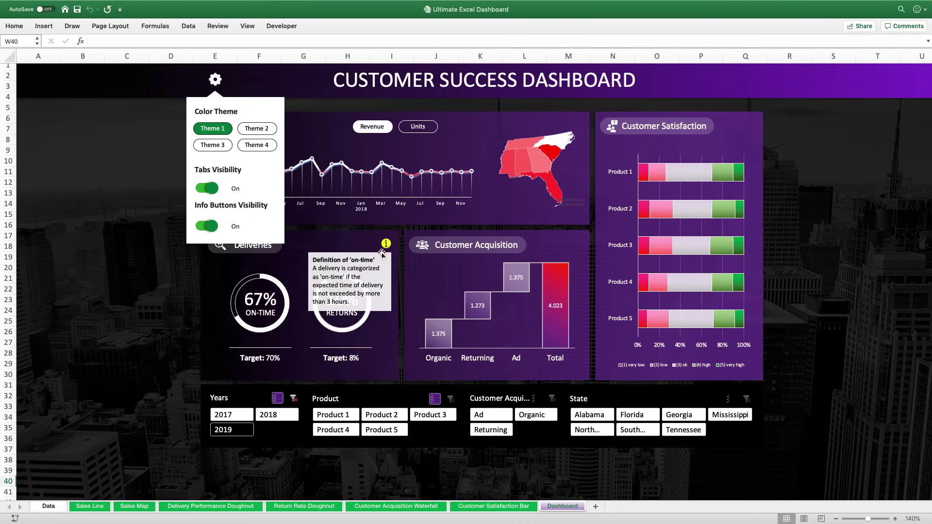
click(205, 227)
click(204, 228)
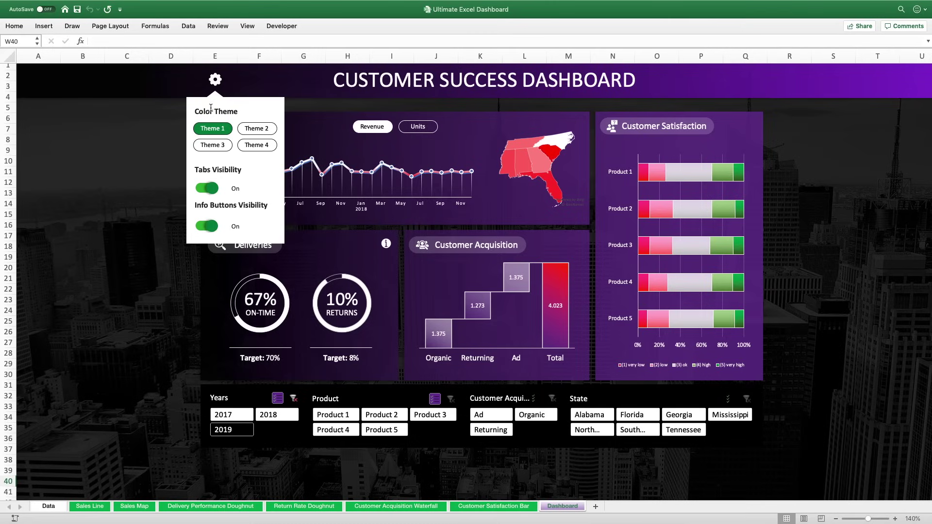
click(214, 81)
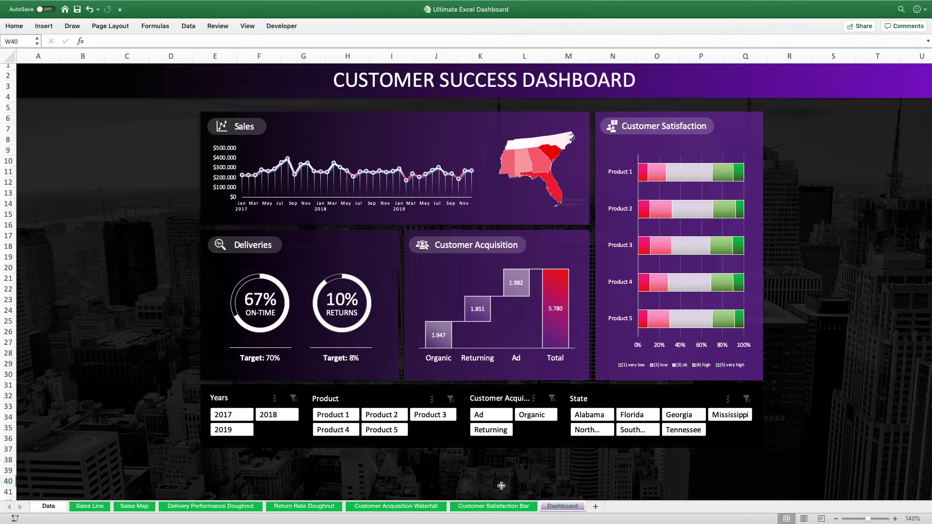
- Filter the dashboard to 2017 and switch the state filter from Alabama to South Carolina
click(237, 416)
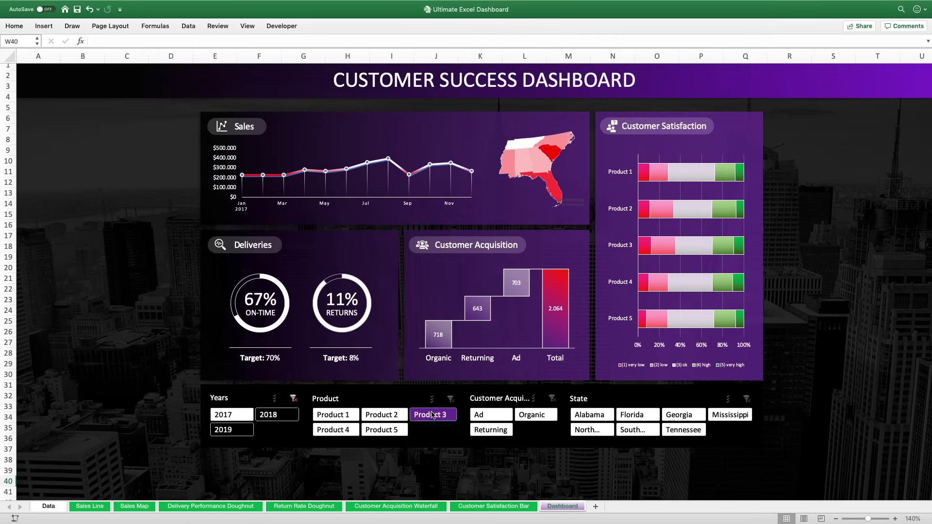
click(585, 416)
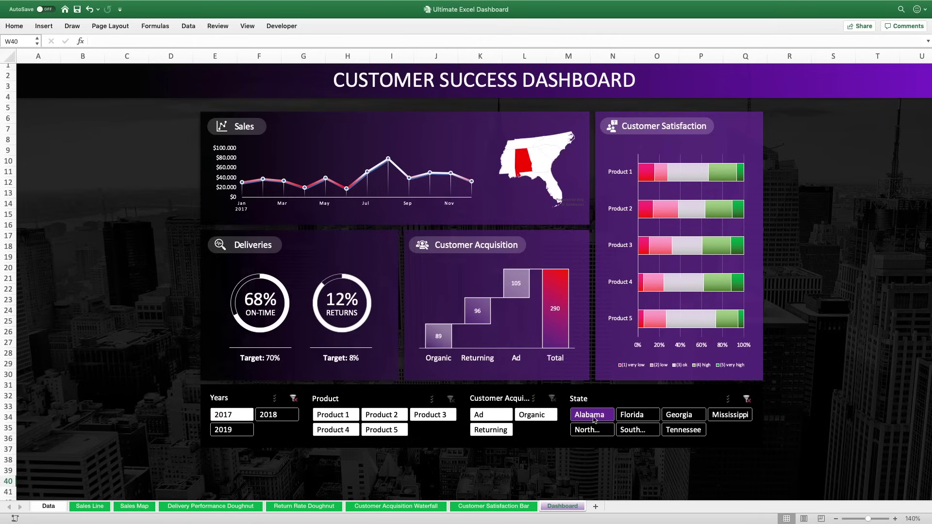
click(633, 430)
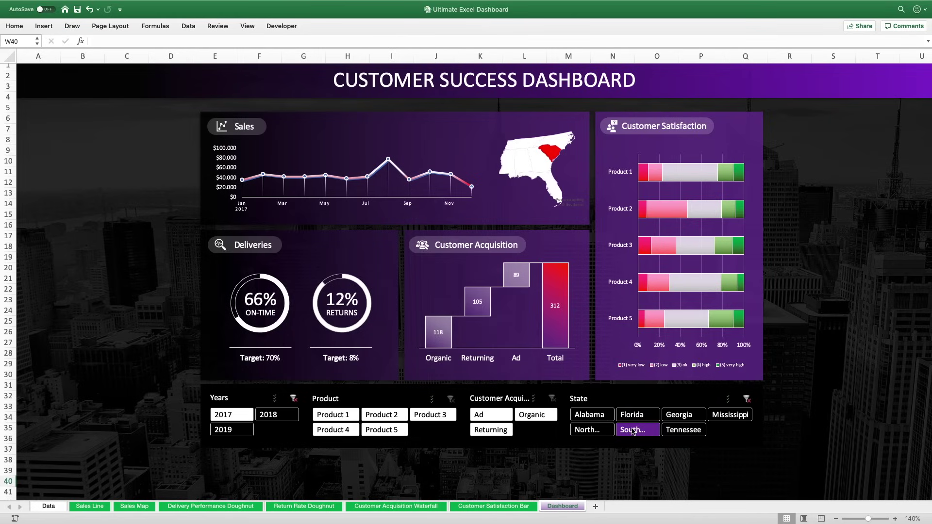
- Turn on multi-select in the Product slicer and toggle Product 1
click(434, 400)
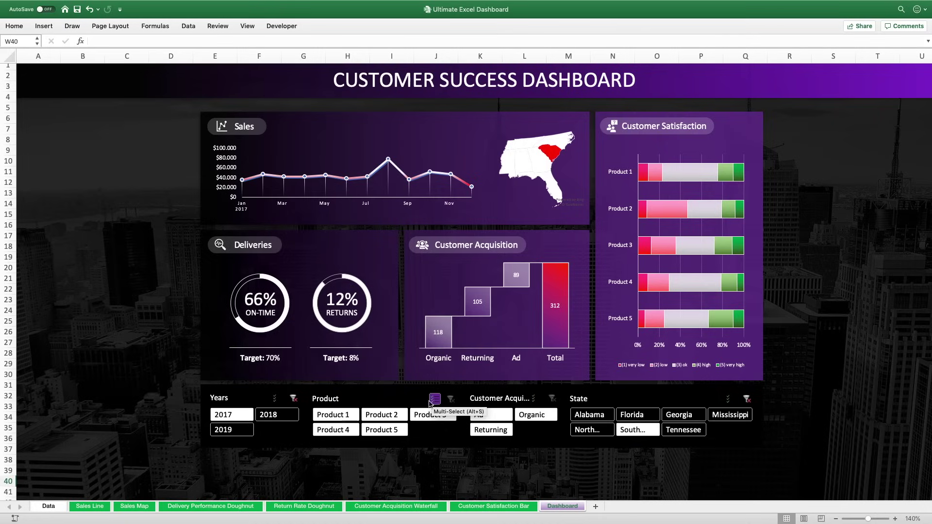
click(343, 419)
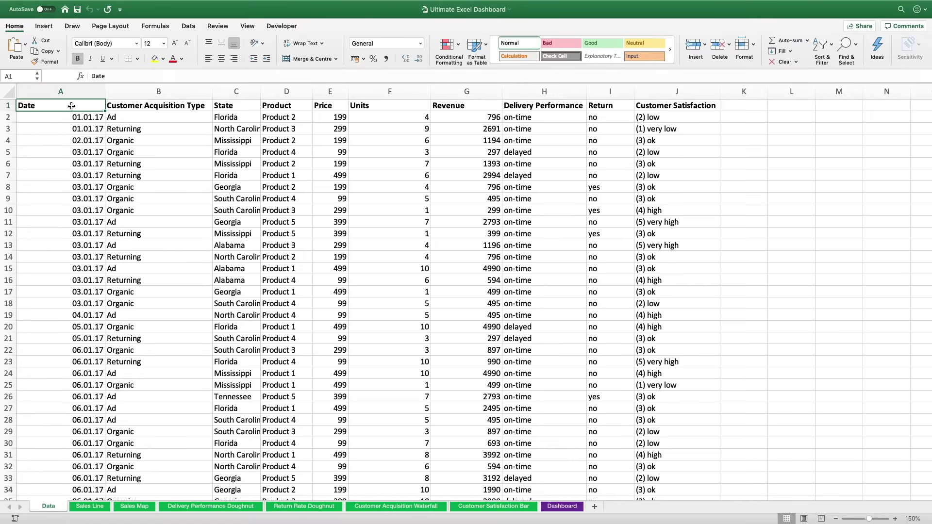
- Select the whole dataset on the Data sheet from the Date header to its last row to examine its extent, and return to the beginning
key(ctrl+shift+Right)
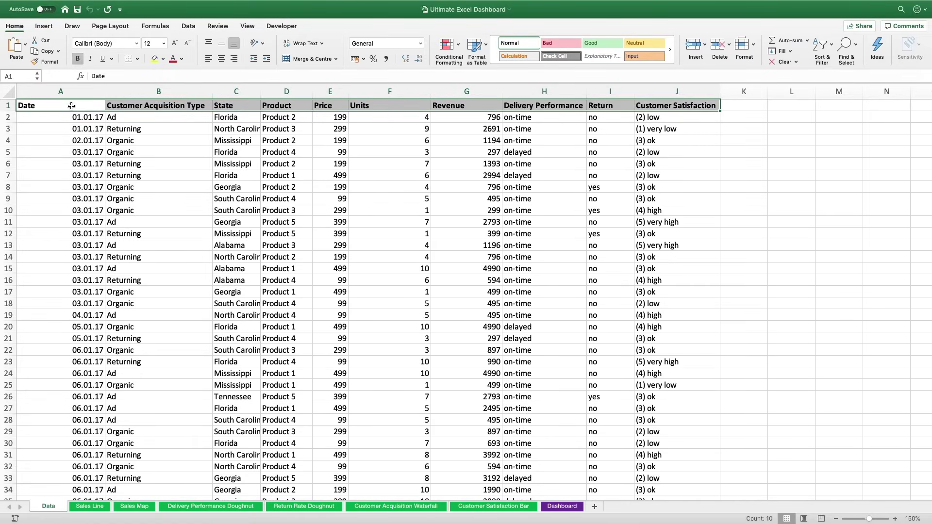
key(ctrl+shift+Down)
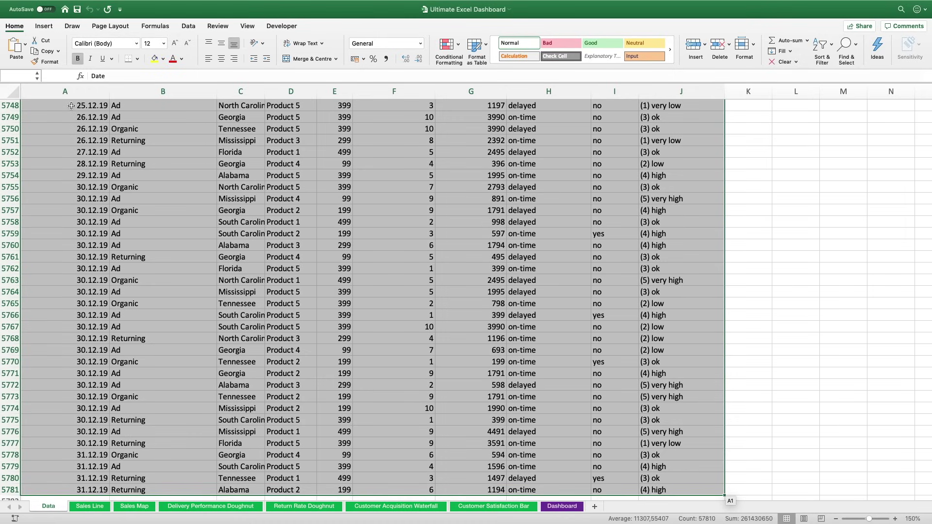
key(ctrl+Up)
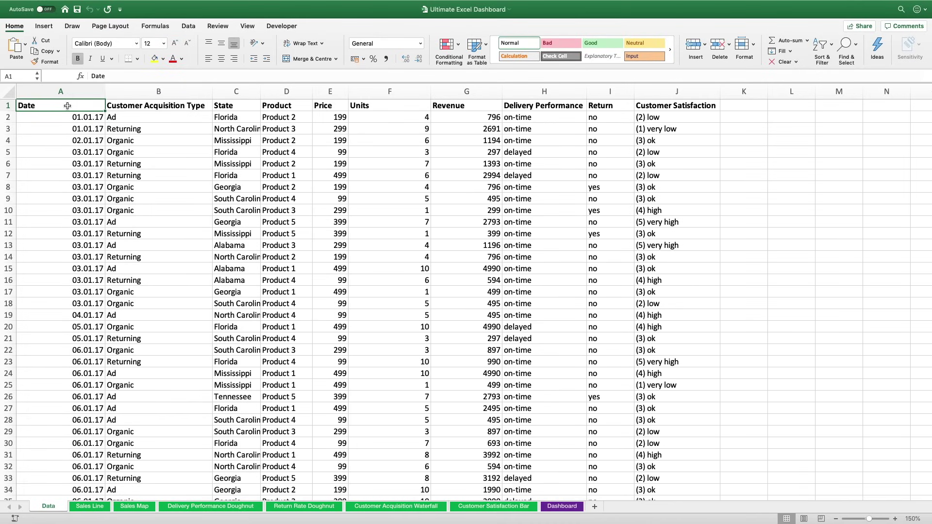
- Convert the data range $A$1:$J$5781 on the Data sheet into a table with headers
click(43, 27)
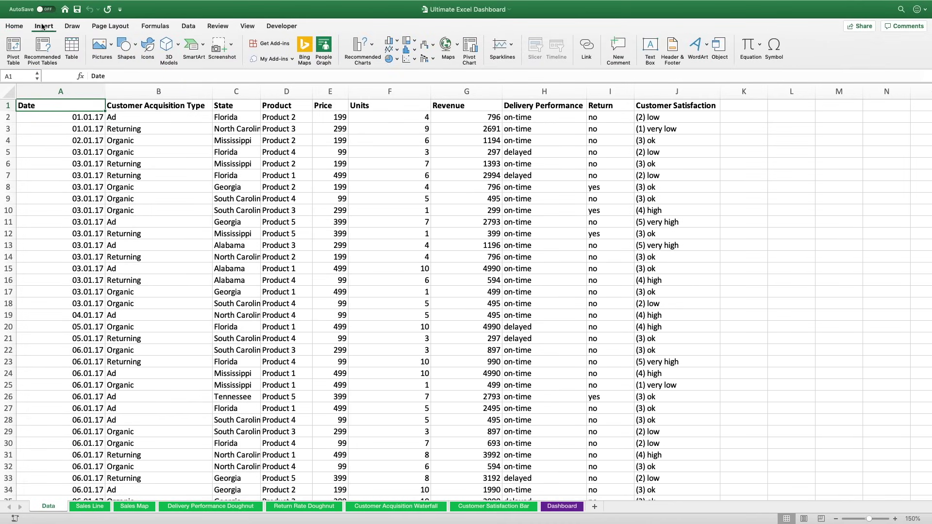
click(72, 51)
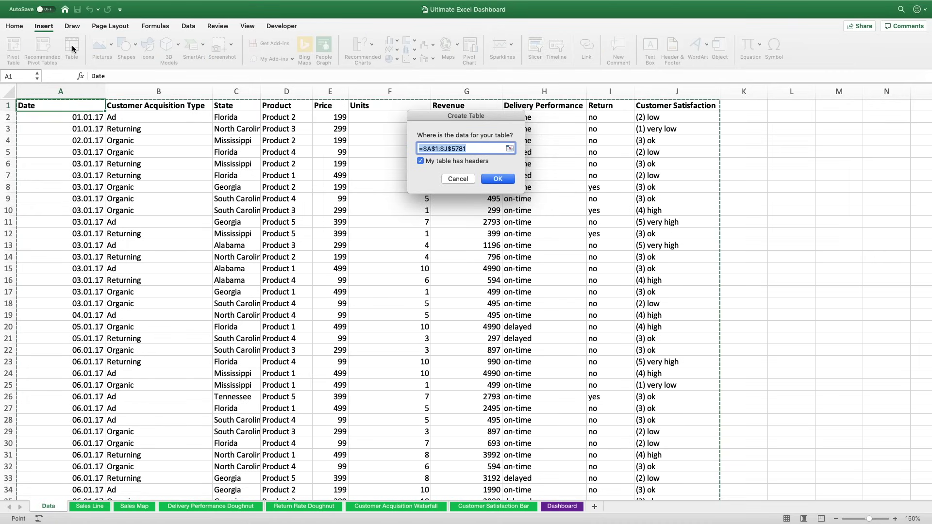
click(421, 161)
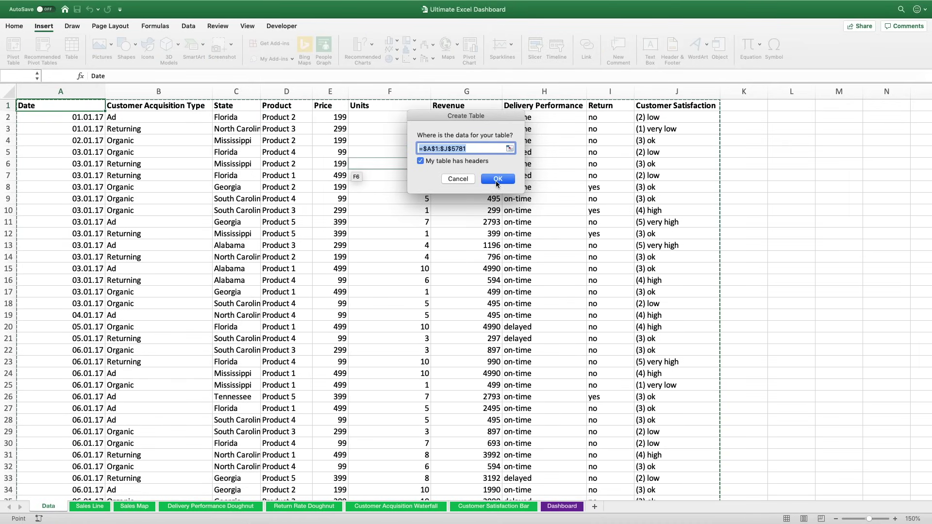
click(497, 179)
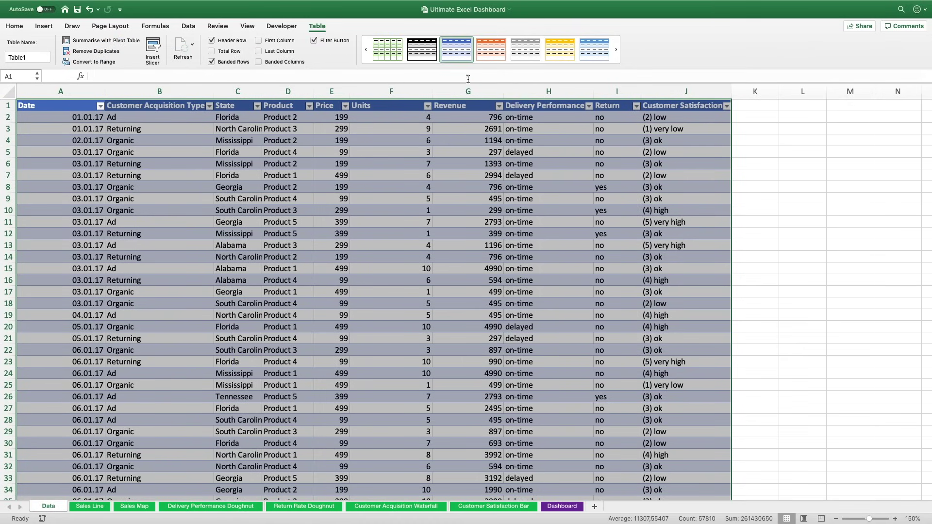
- Apply the plain, uncolored Light style to the data table and rename the table to Data_Table
click(490, 67)
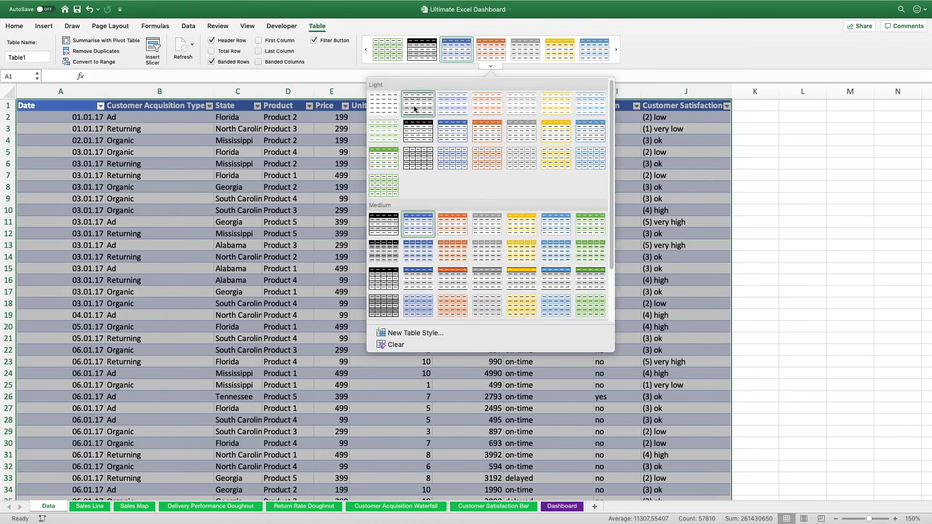
click(392, 104)
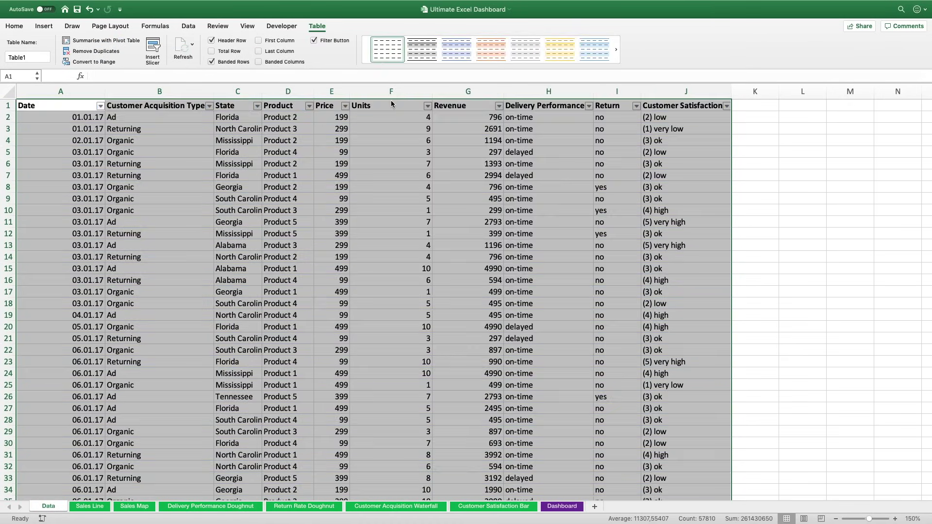
click(75, 106)
click(30, 57)
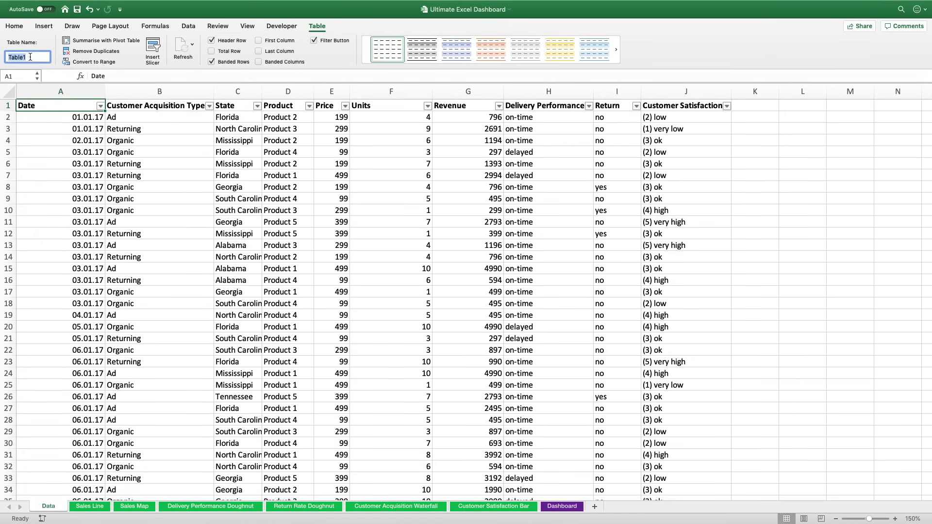
text(Data_Table)
key(Return)
- Create a pivot table in cell A1 of the existing Sales Line sheet, using Data_Table as the source
click(91, 507)
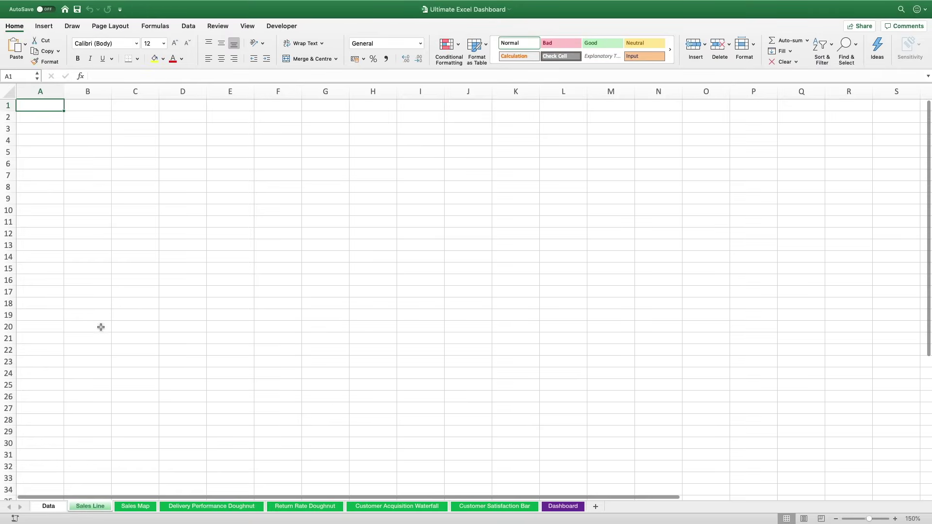
click(48, 27)
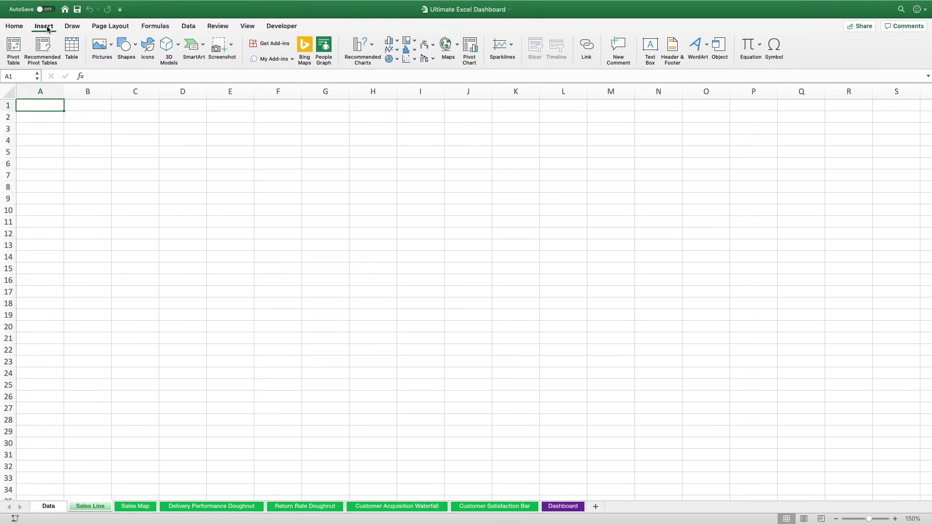
click(11, 48)
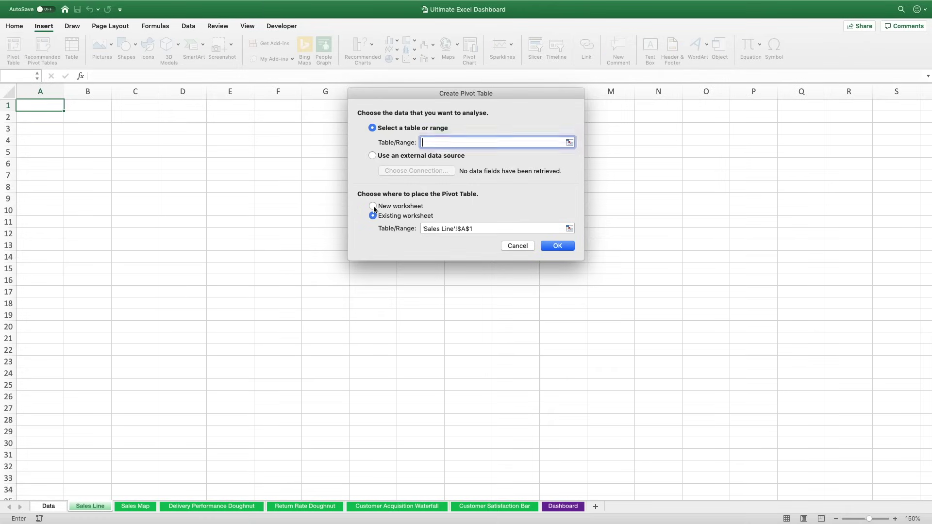
click(569, 142)
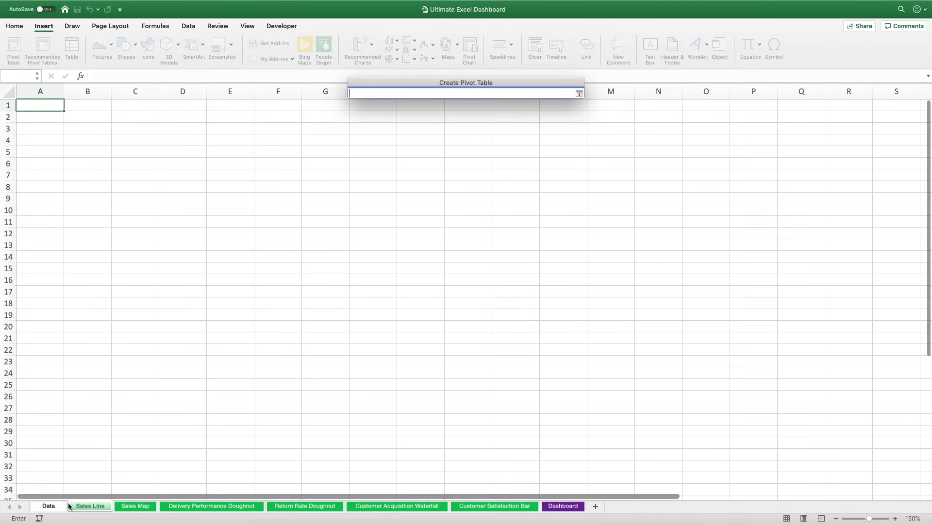
click(51, 507)
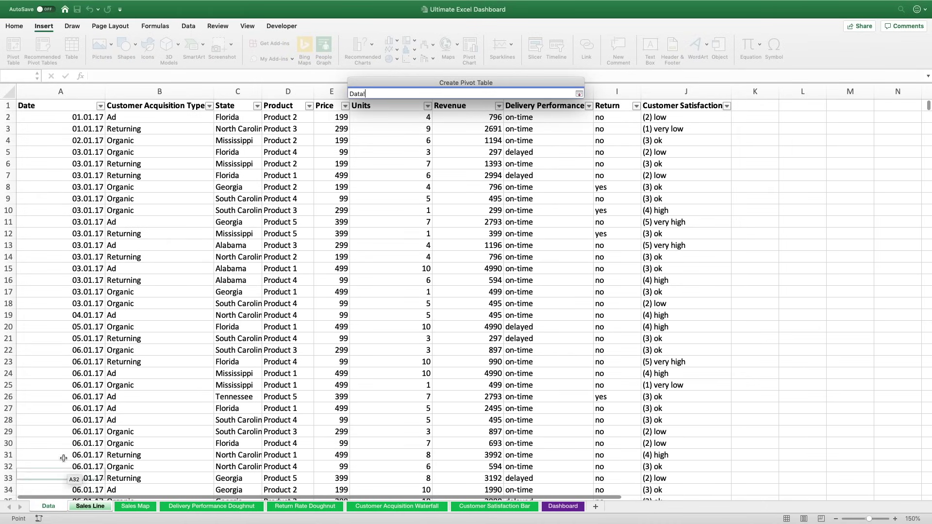
click(83, 106)
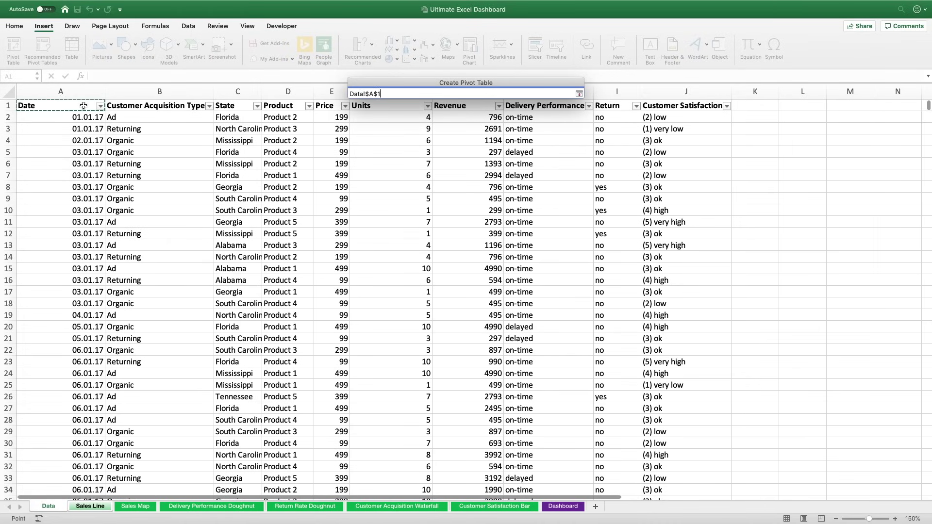
key(super+shift+Right)
key(super+shift+Down)
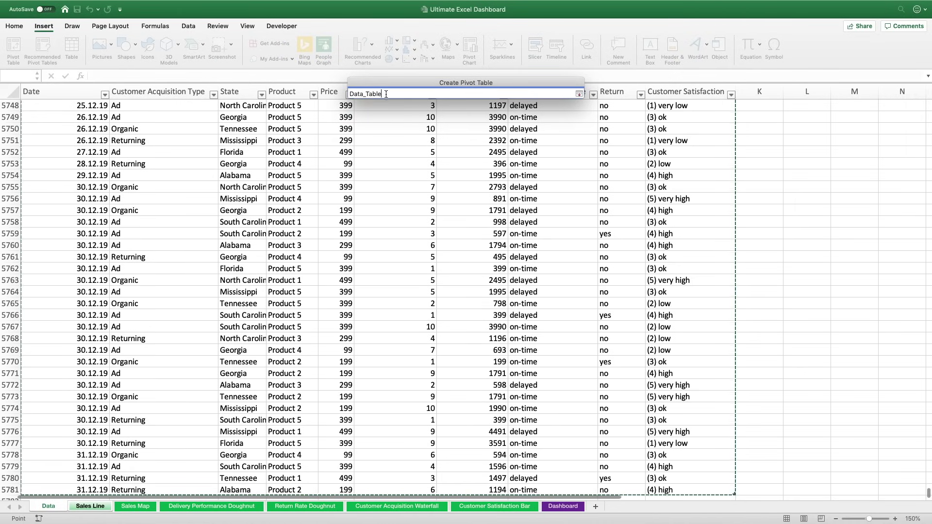
key(Return)
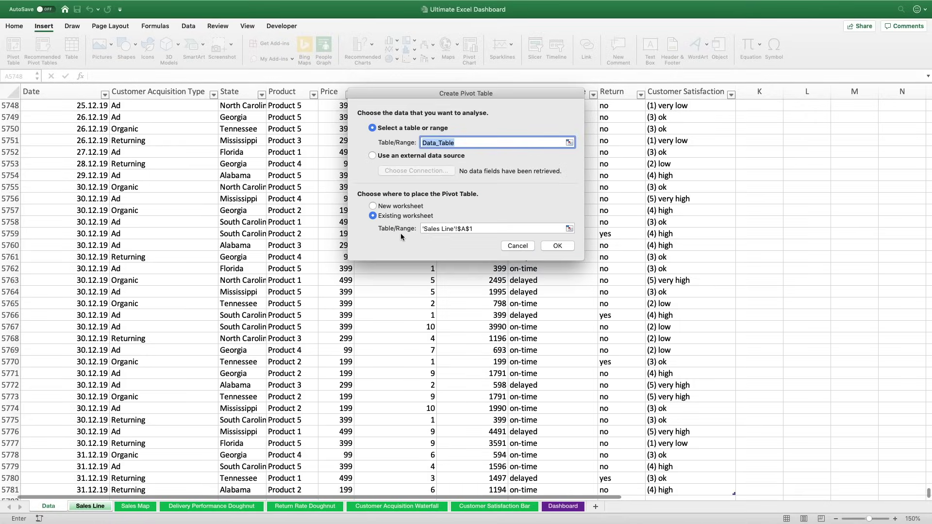
click(553, 246)
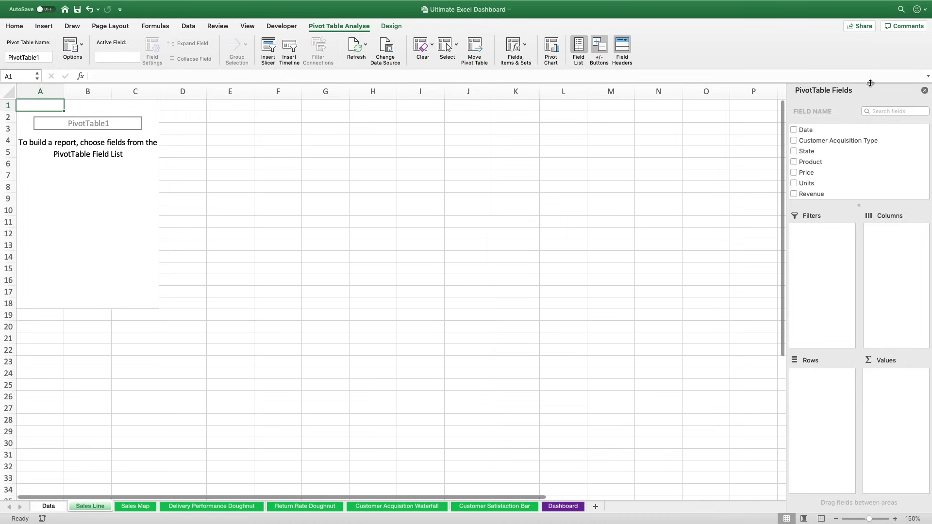
- Add the Date field to the pivot table rows, expand 2017 and Qtr1, and remove the Quarters field
drag(804, 129, 823, 398)
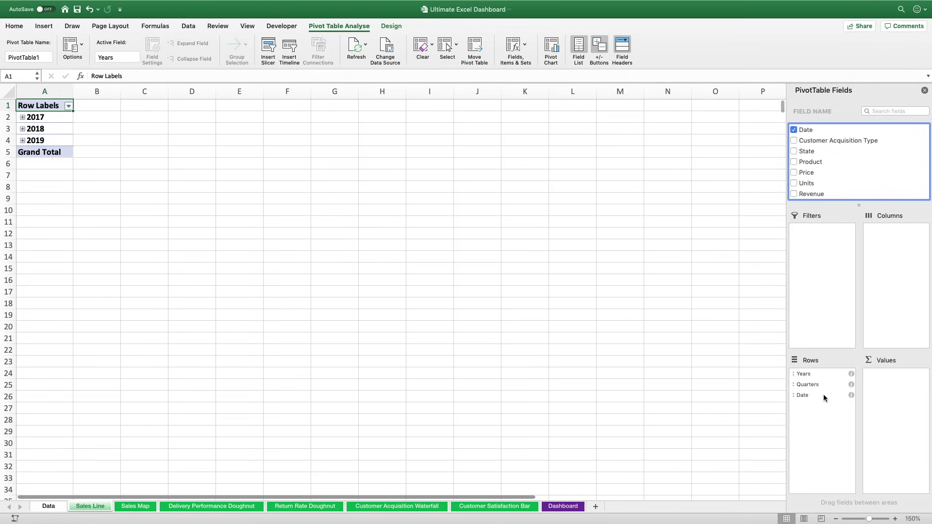
click(801, 373)
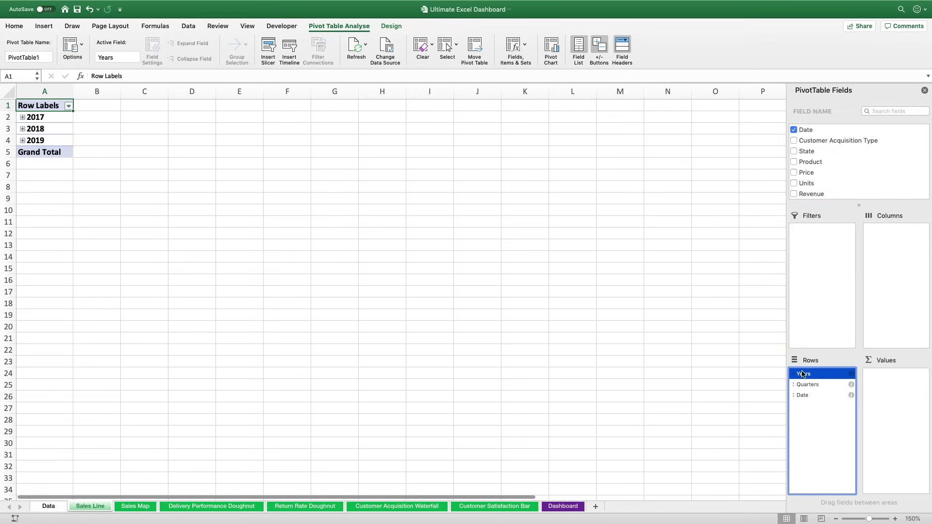
key(Down)
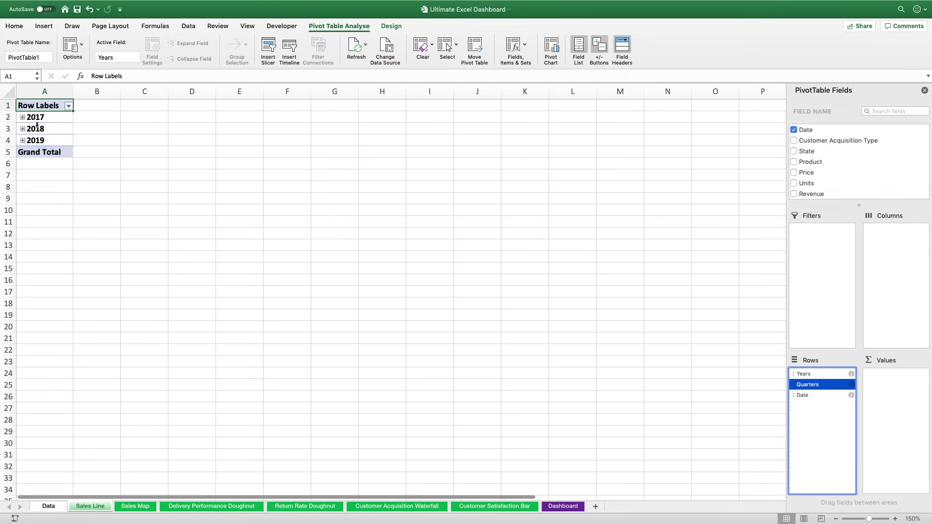
click(22, 118)
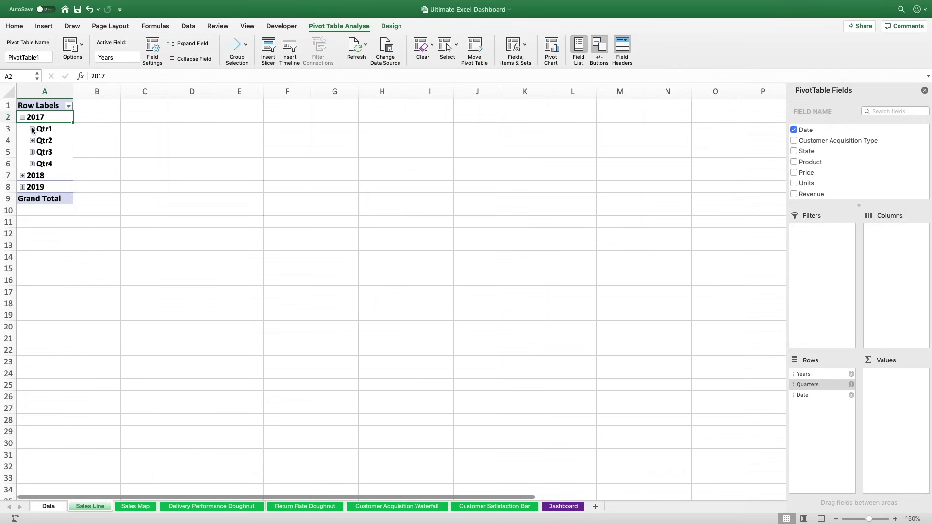
click(32, 128)
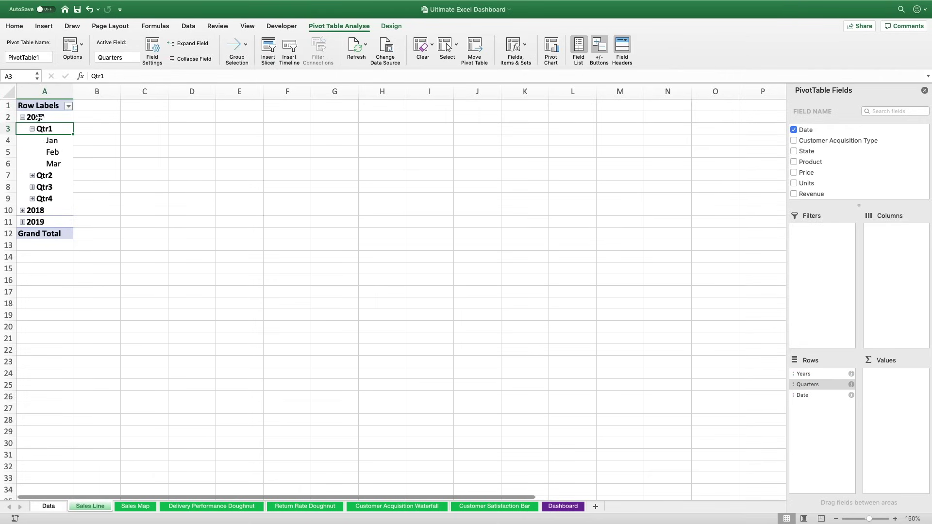
click(803, 385)
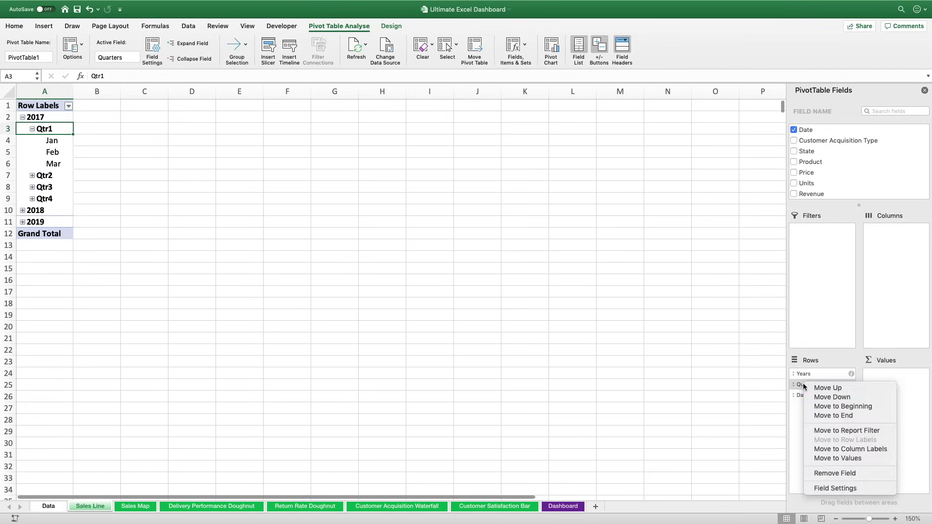
click(839, 473)
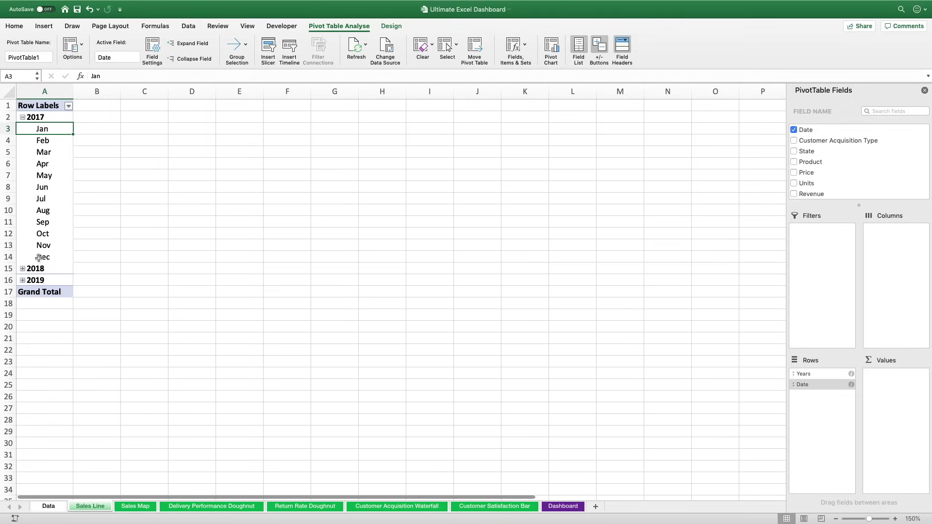
- Expand 2018 and 2019 into months and add Revenue to the pivot table values as a sum
click(22, 268)
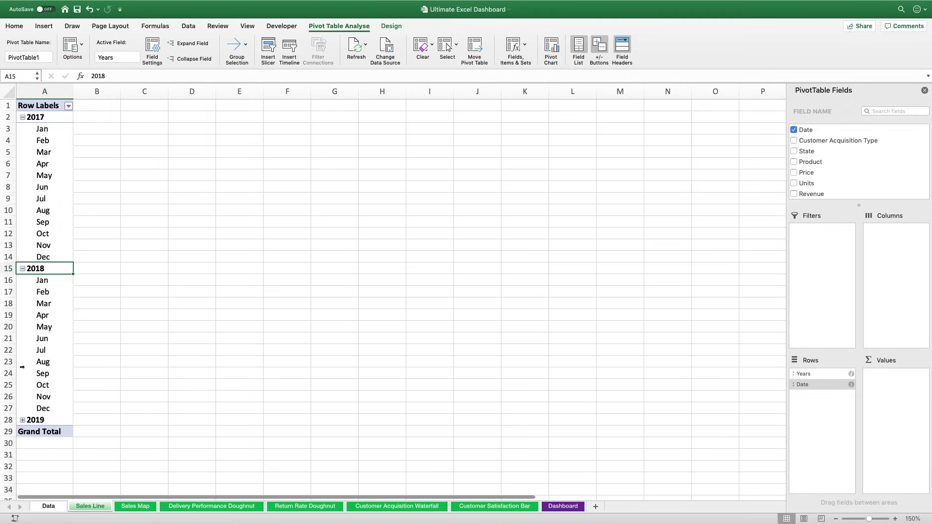
click(22, 420)
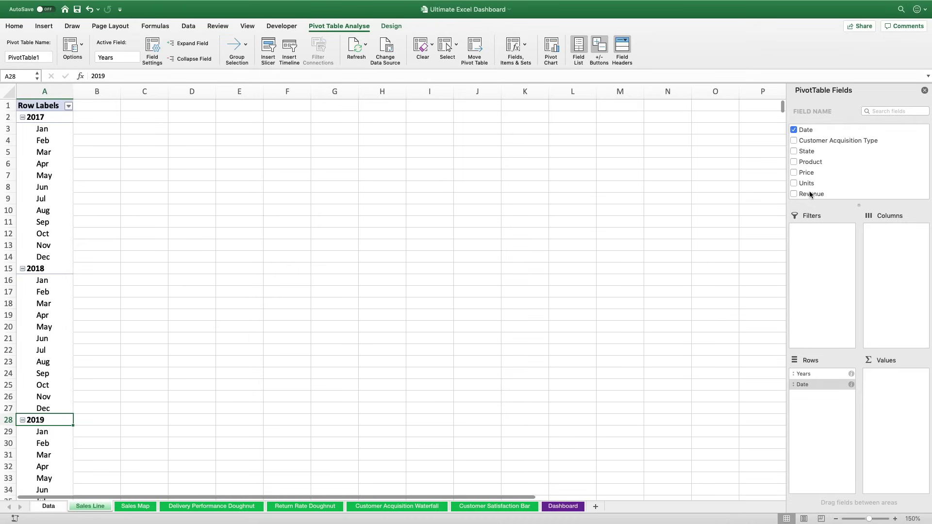
drag(812, 194, 906, 390)
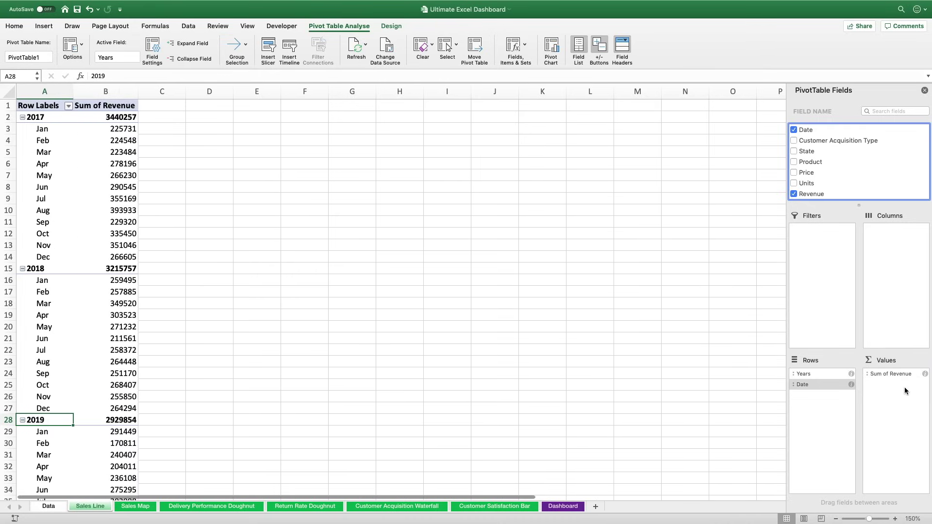
scroll(340, 398, down, 5)
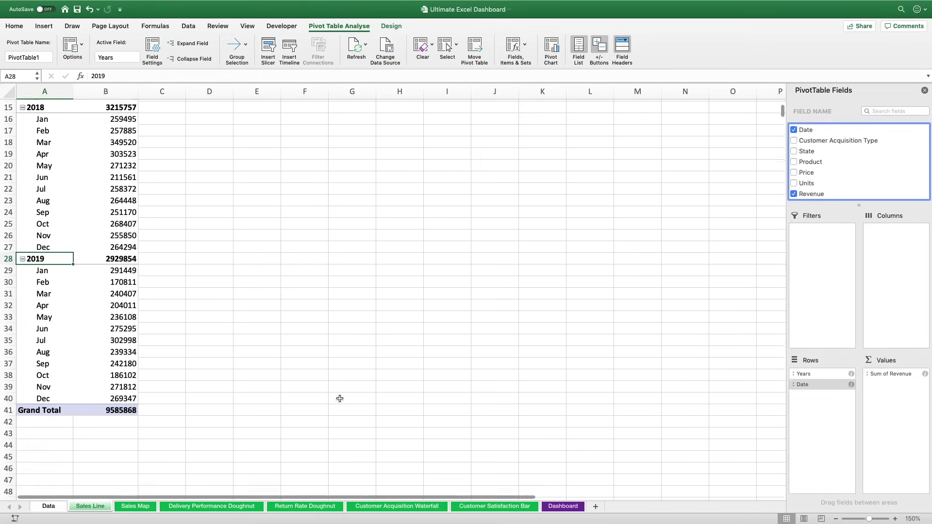
scroll(339, 397, up, 2)
scroll(133, 398, up, 5)
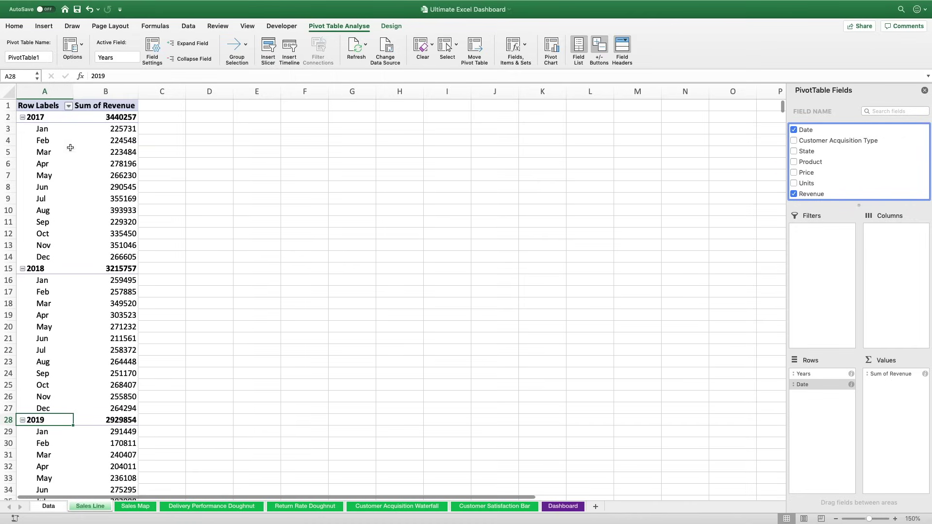
- Insert a pivot chart from the Sales Line pivot table and place it beside the table, starting at column E, row 2
click(97, 121)
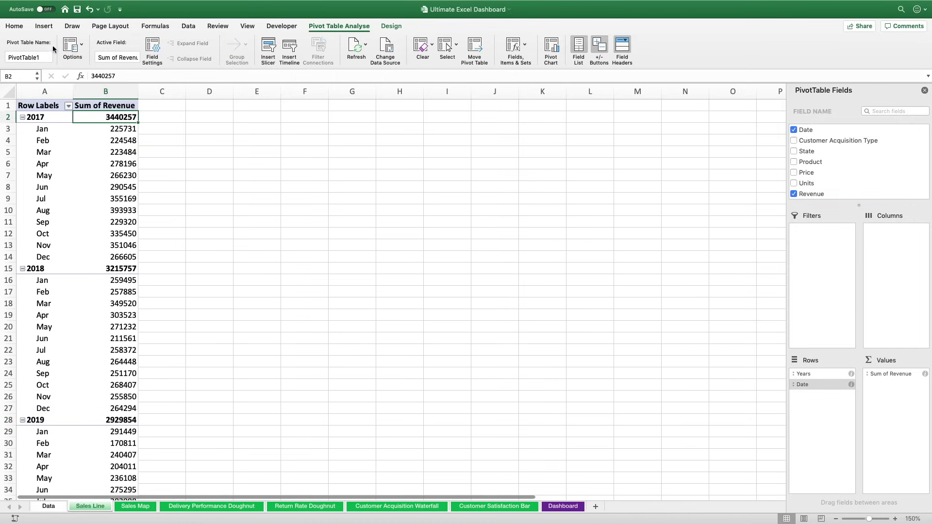
click(44, 27)
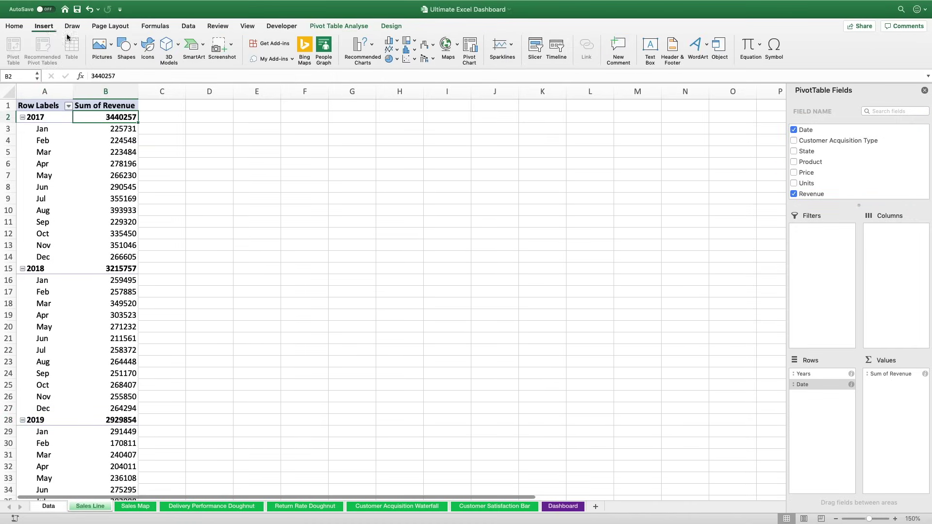
click(471, 47)
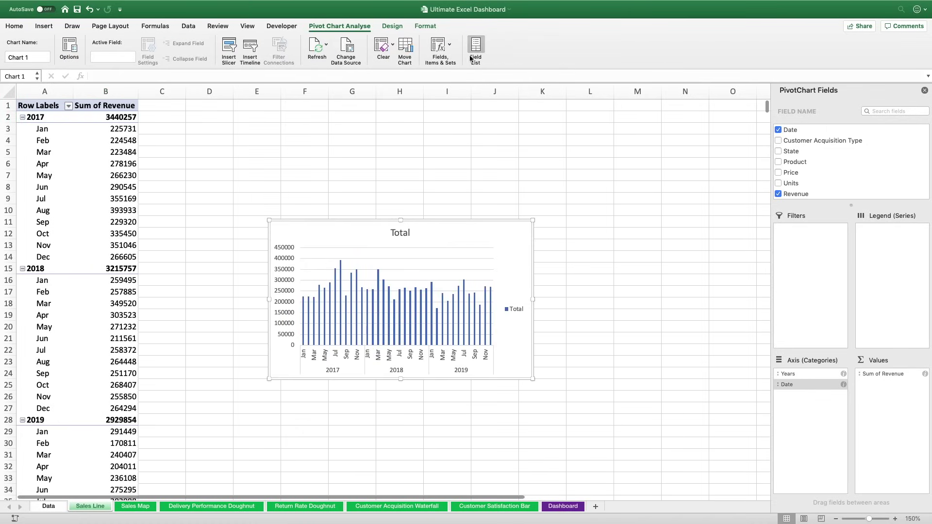
drag(491, 231, 432, 114)
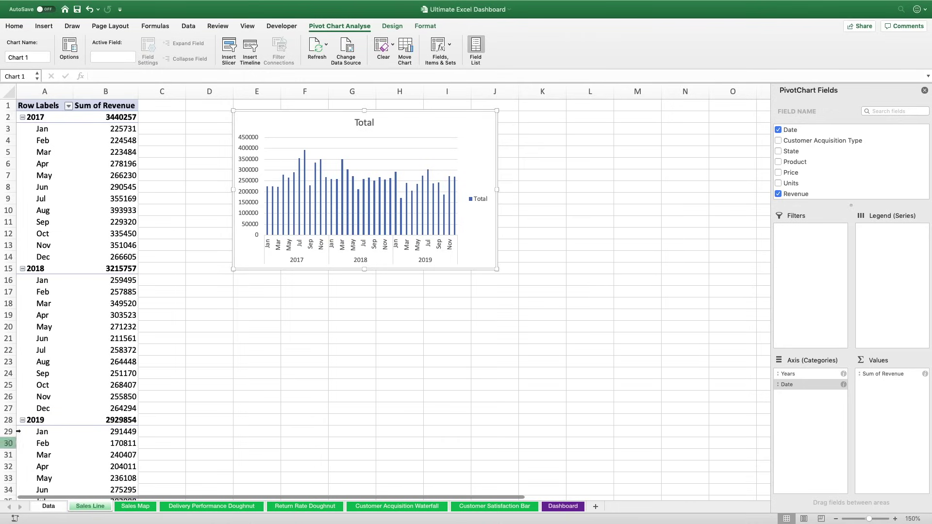
- Collapse the 2019 months in the pivot table and expand them again to examine how the chart responds
click(22, 420)
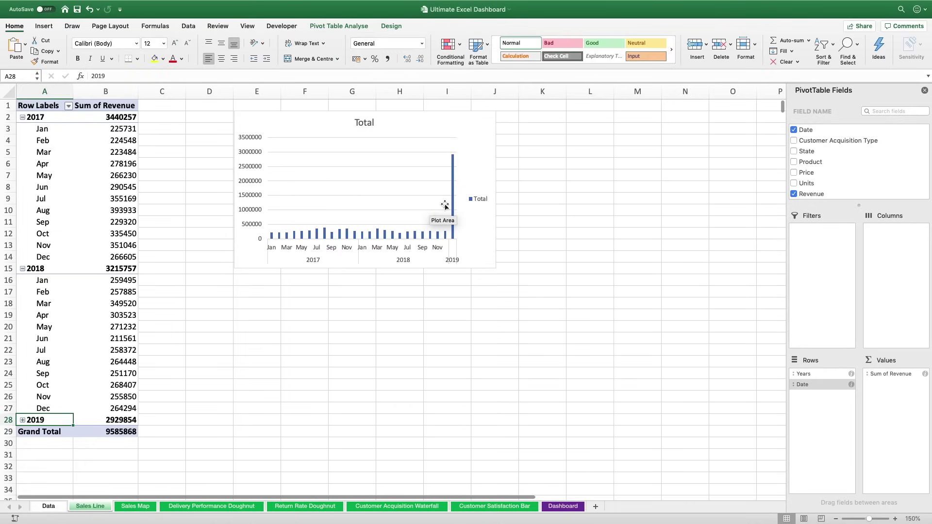
click(22, 420)
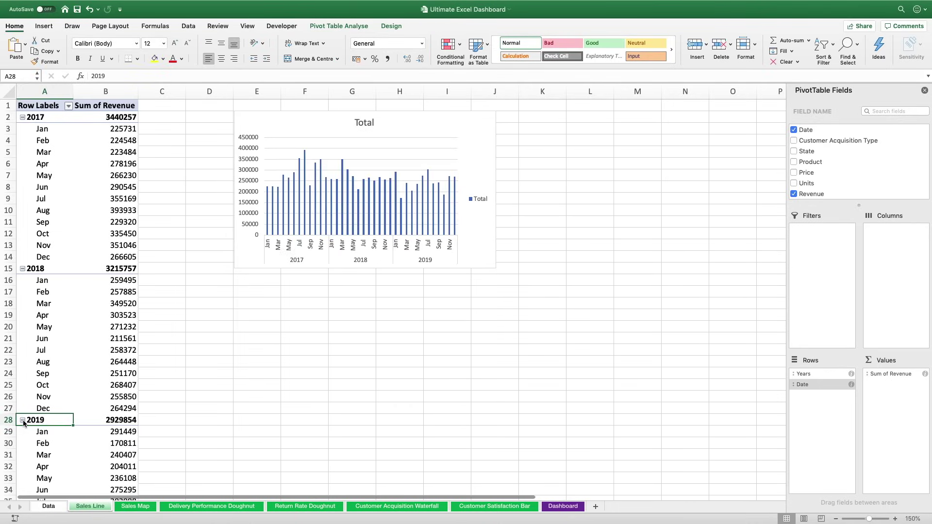
- Change the pivot chart to the basic 2D line type and enlarge it to reach about column M, row 18
click(474, 123)
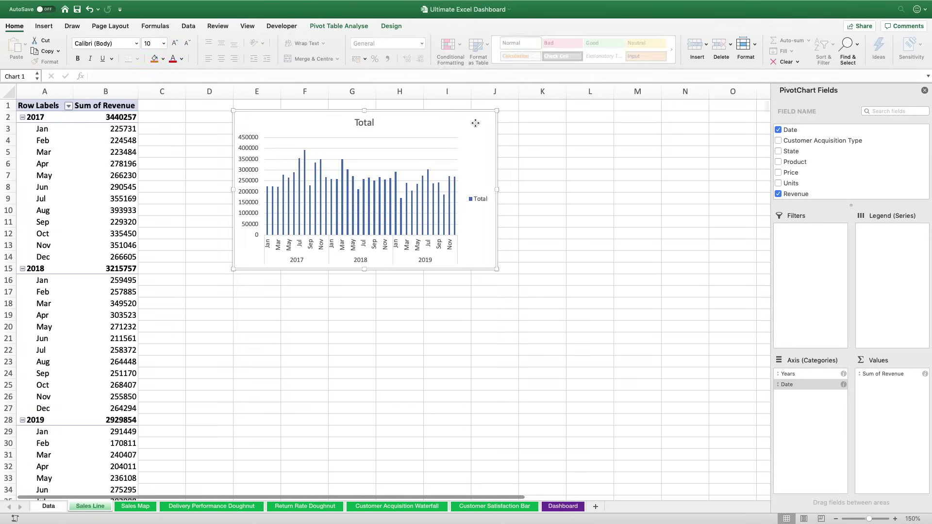
click(391, 27)
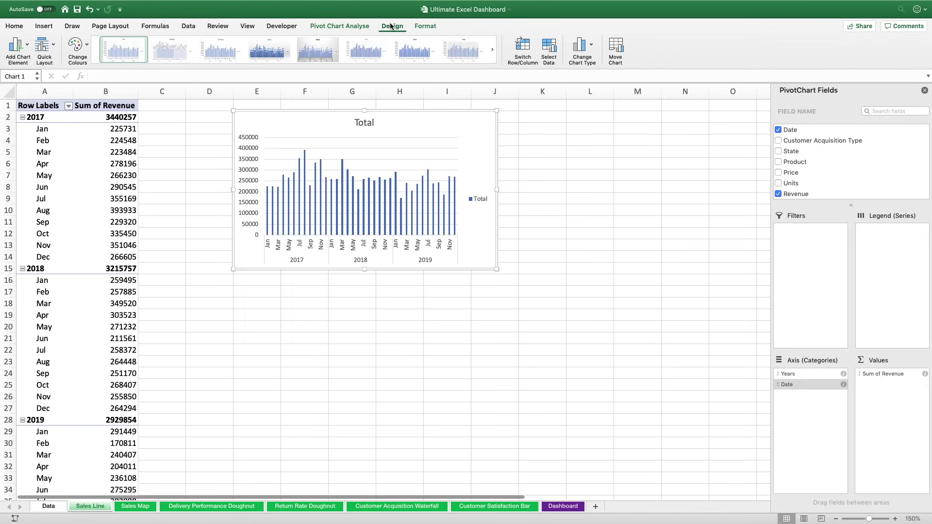
click(592, 46)
mouse_move(597, 73)
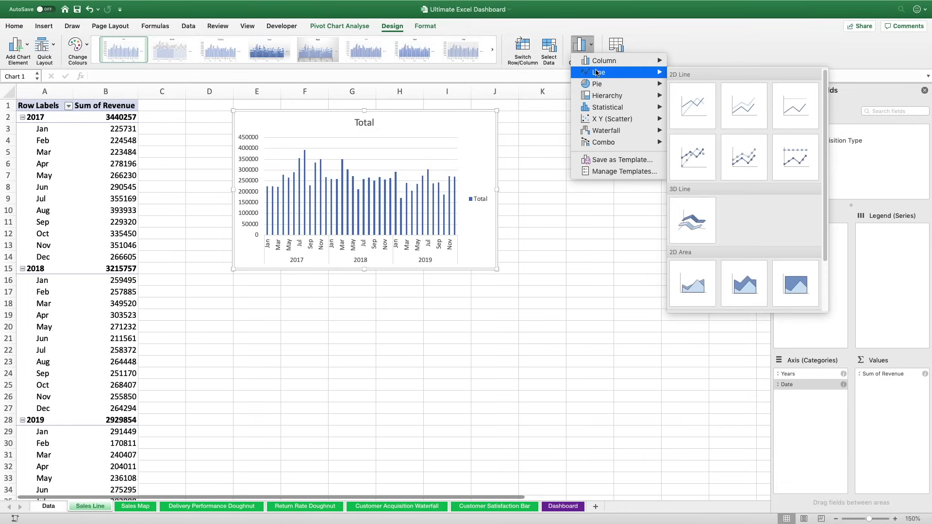
click(699, 106)
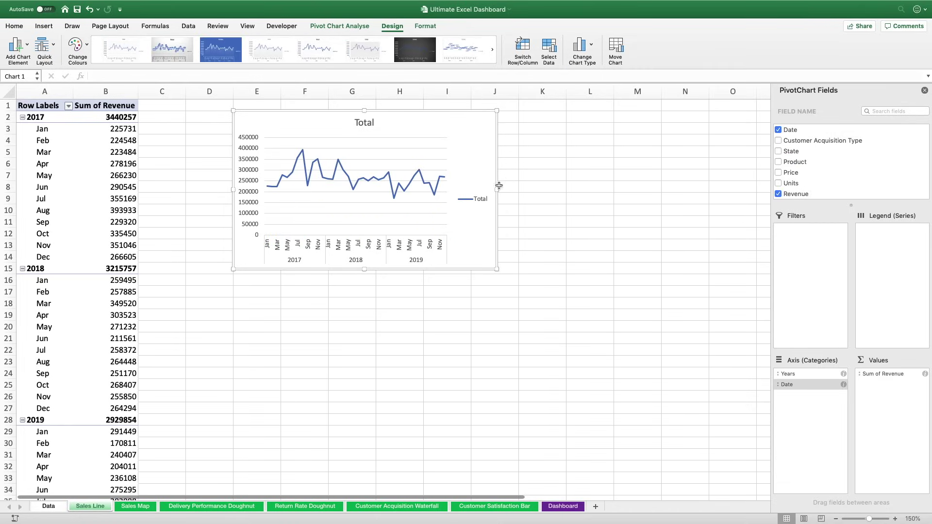
drag(496, 189, 573, 186)
drag(574, 273, 636, 308)
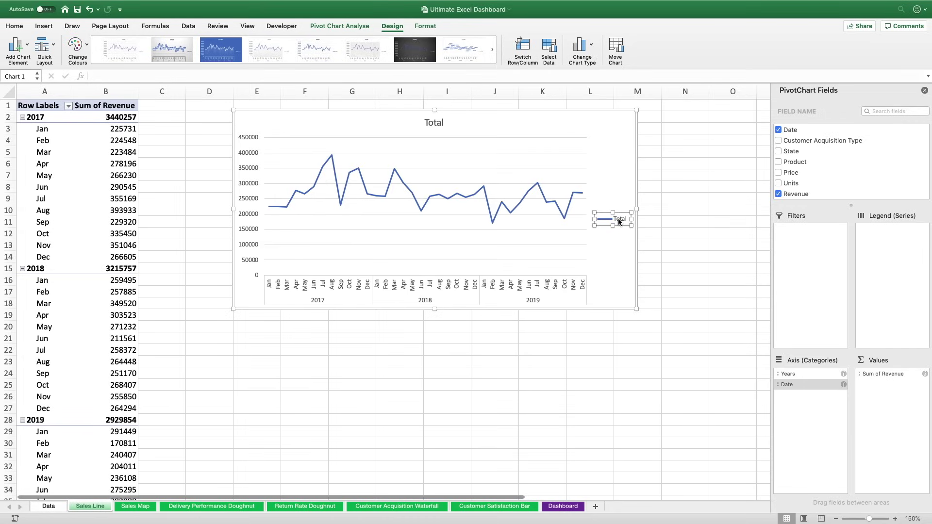
- Delete the legend, the title and the horizontal gridlines from the line chart
key(Delete)
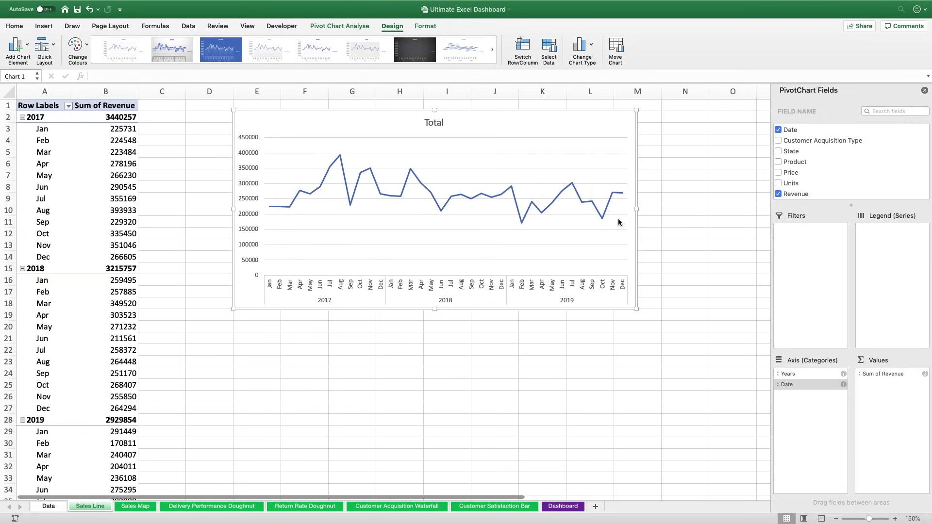
click(439, 123)
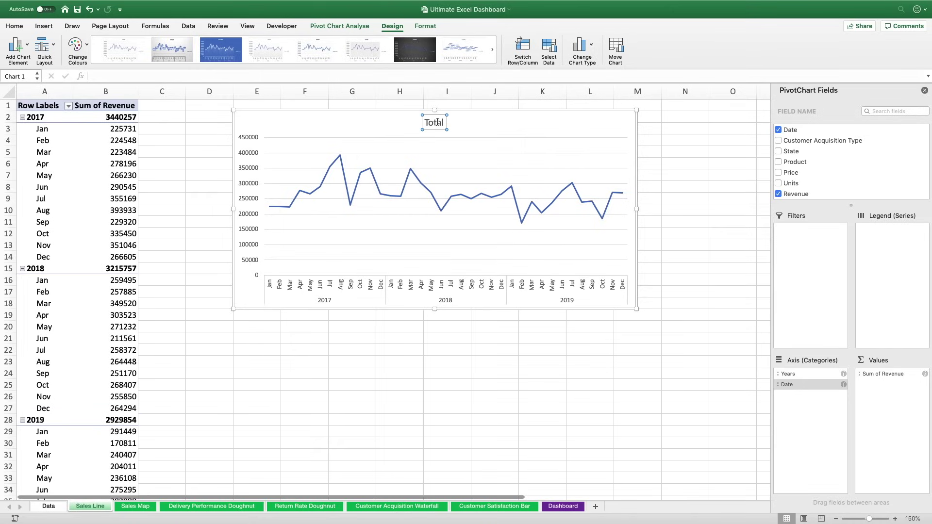
key(Delete)
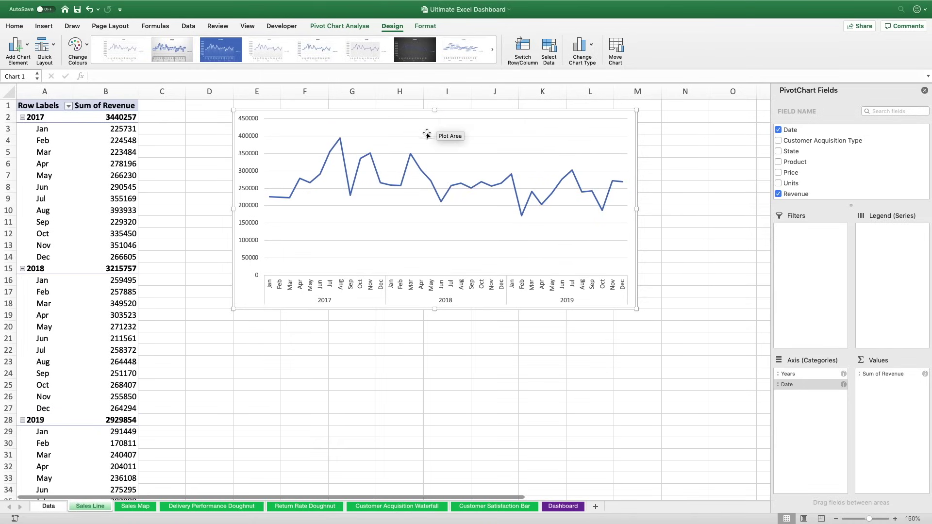
click(425, 135)
key(Delete)
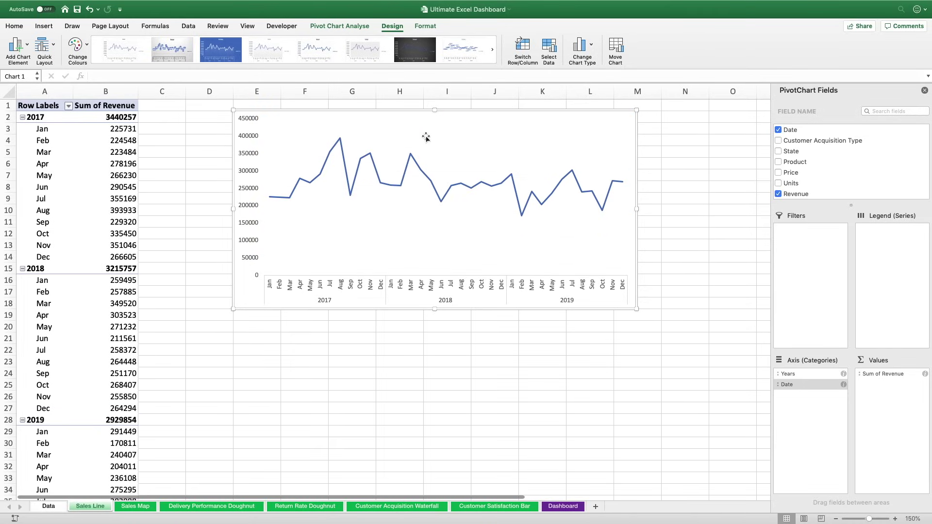
- Set the number category of the line chart's vertical axis to Currency
click(251, 155)
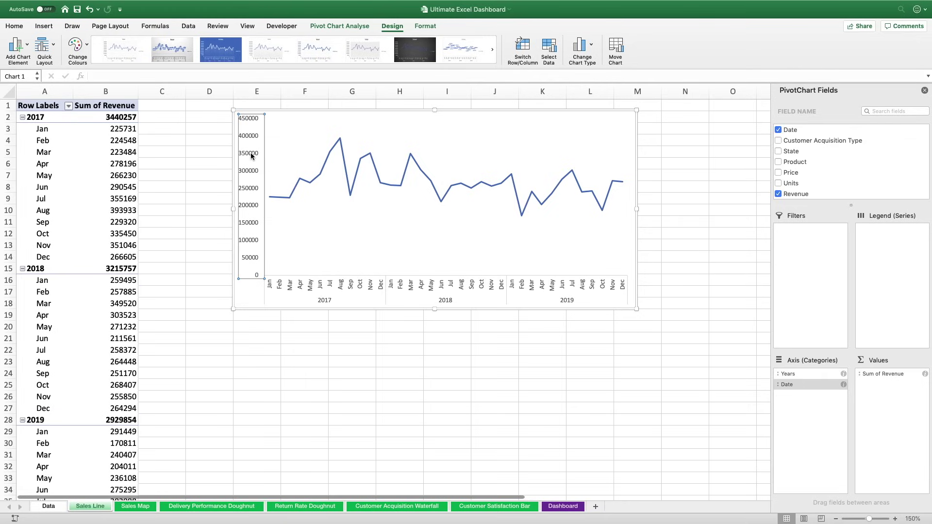
right_click(251, 155)
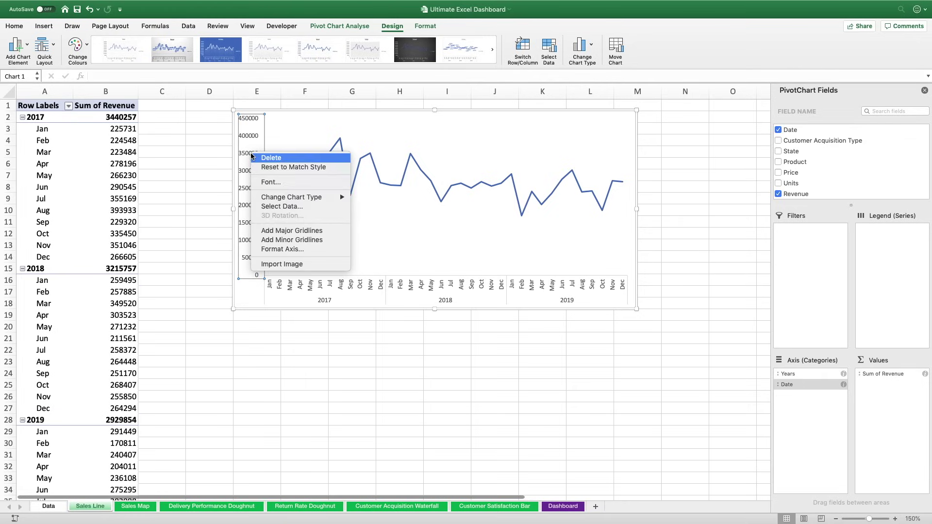
click(293, 249)
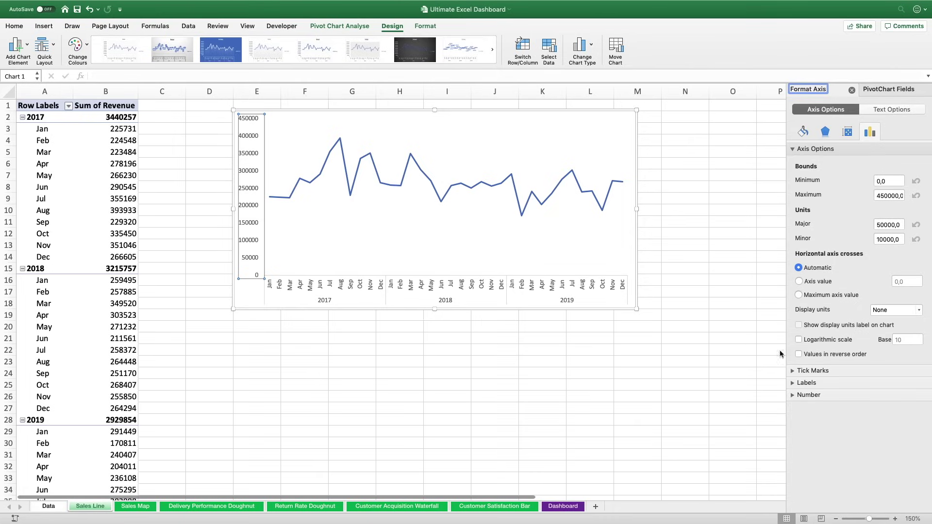
click(792, 394)
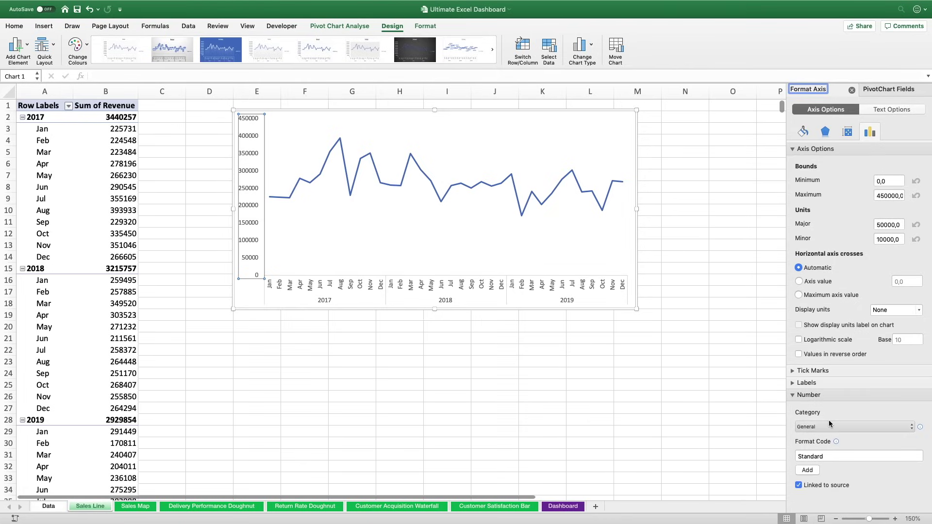
click(861, 423)
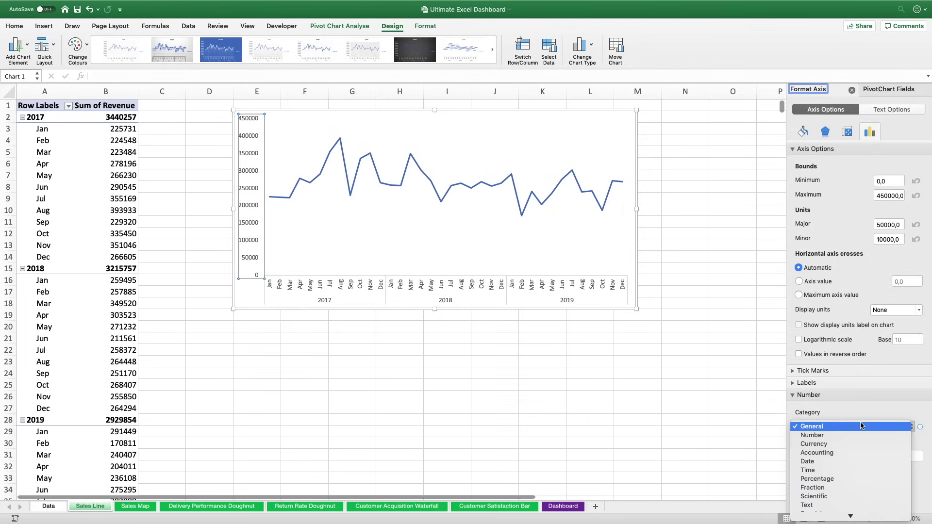
click(847, 444)
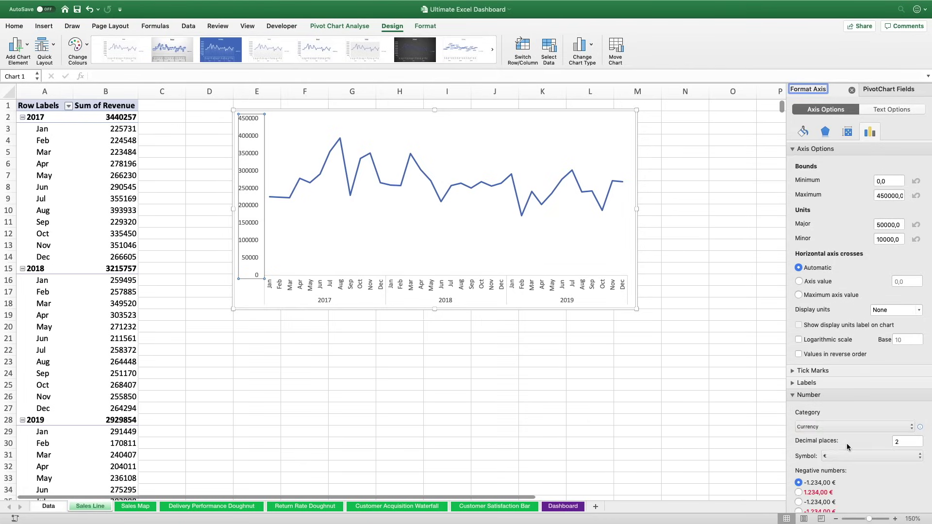
- Use the $ English (United States) symbol and 0 decimal places for the vertical axis, and close the formatting options
scroll(847, 443, down, 3)
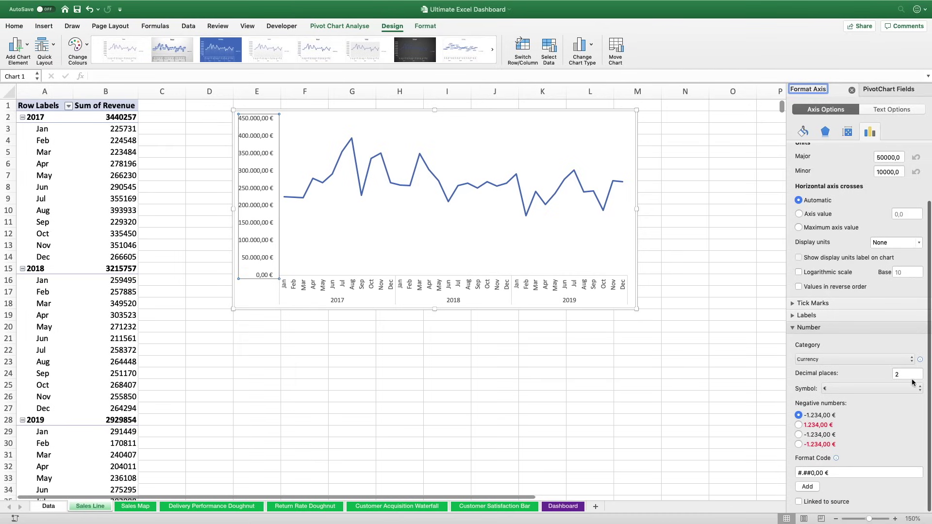
click(898, 389)
scroll(814, 443, down, 5)
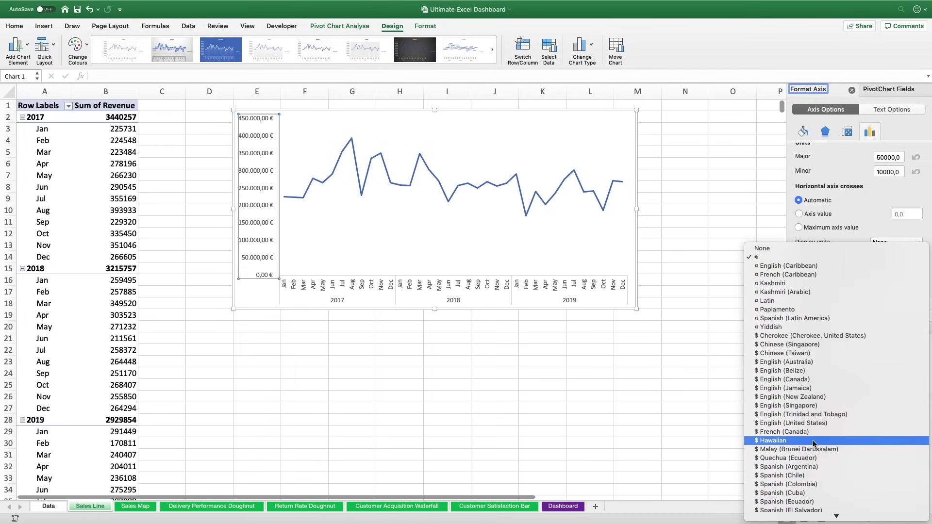
click(771, 424)
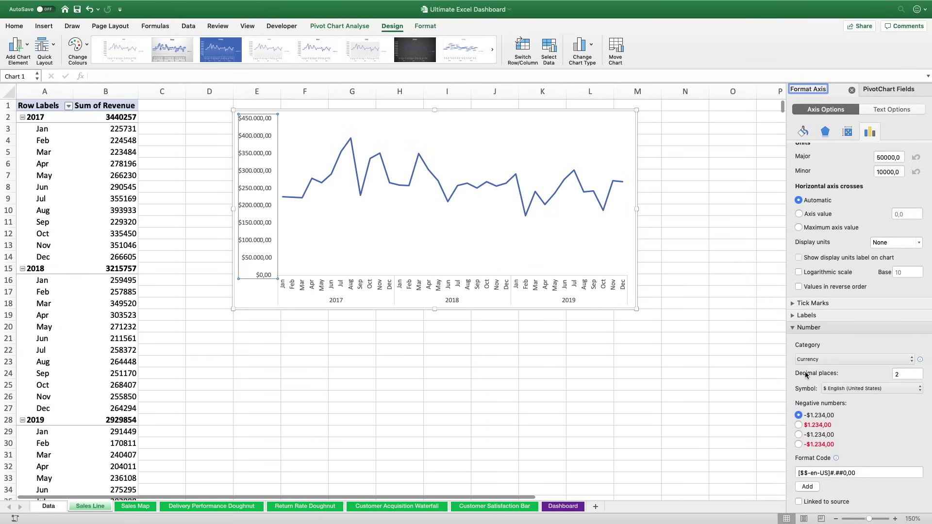
double_click(895, 373)
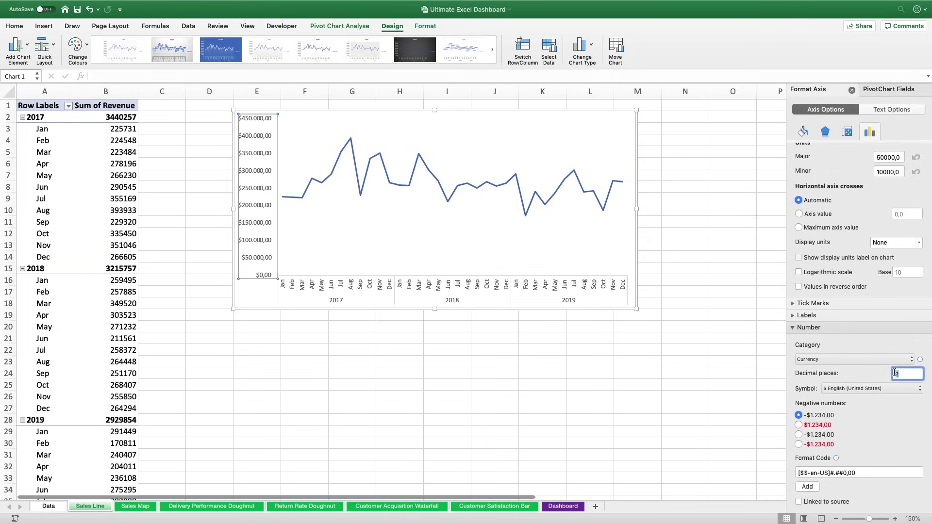
text(0)
key(Return)
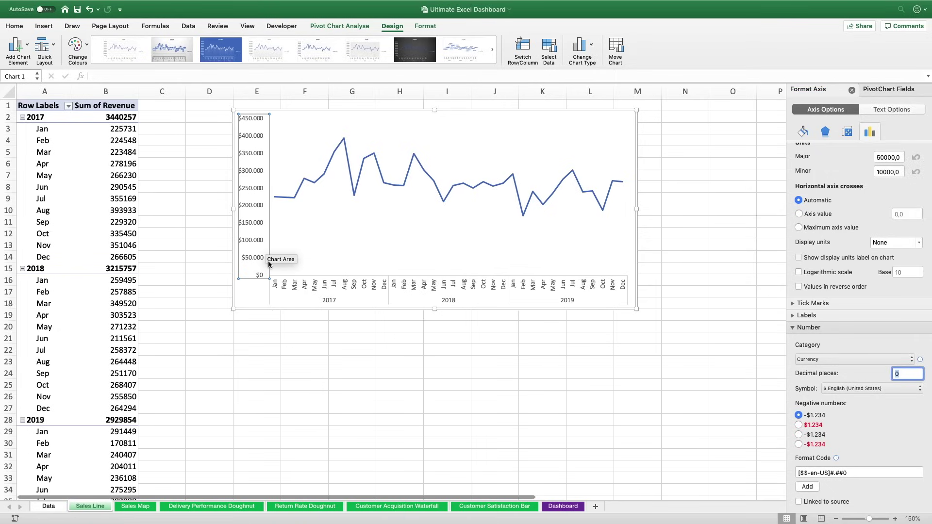
click(293, 326)
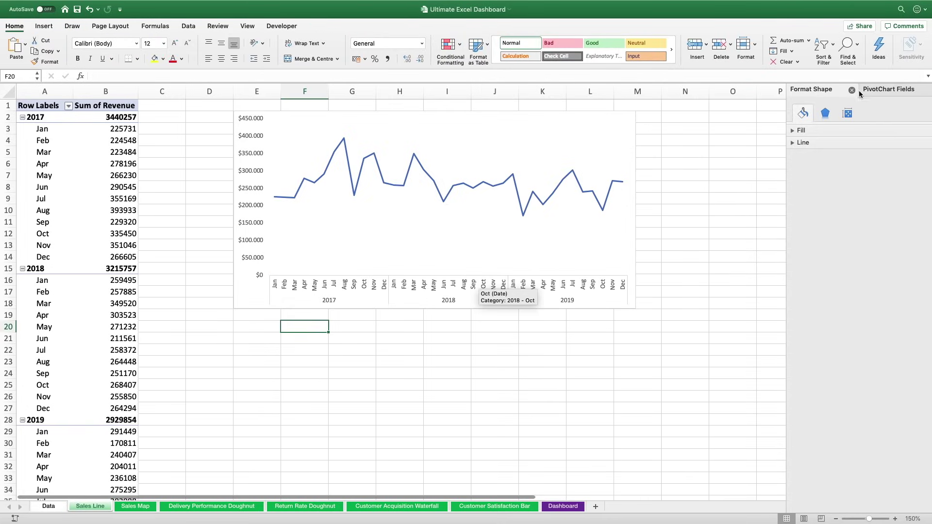
click(852, 90)
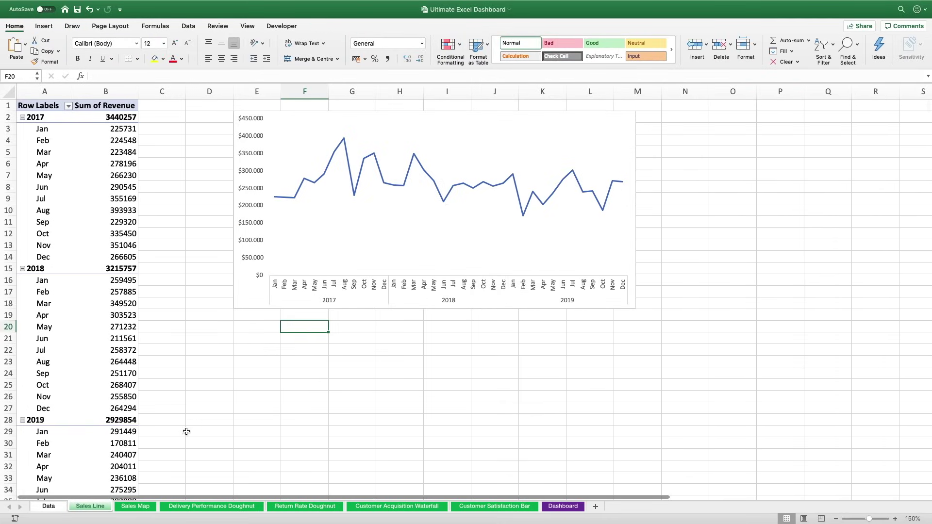
- Create a pivot table in cell A1 of the existing Sales Map sheet, using Data_Table as the source
click(138, 508)
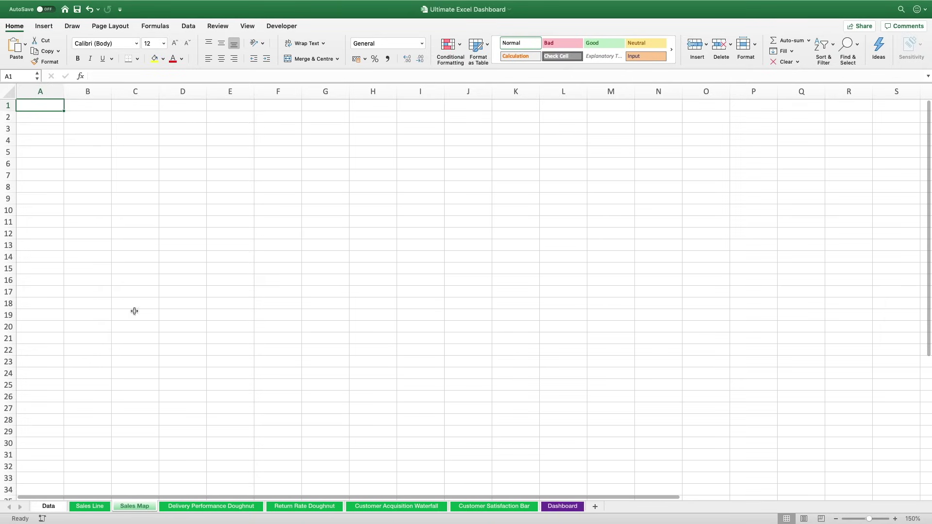
click(44, 26)
click(14, 46)
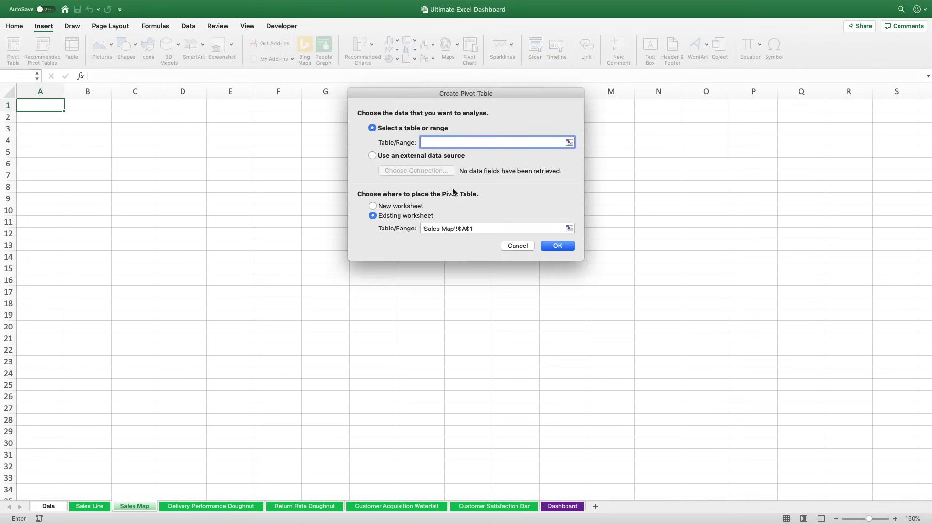
click(569, 142)
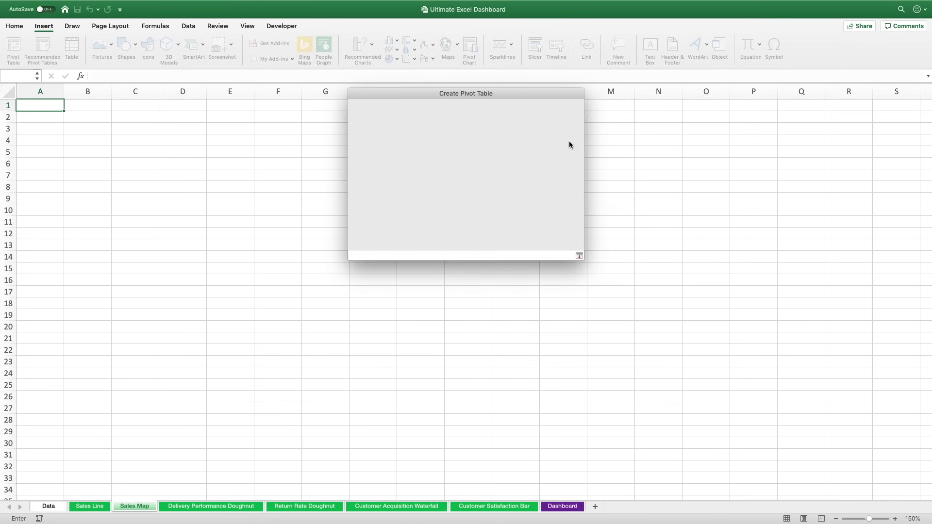
click(49, 507)
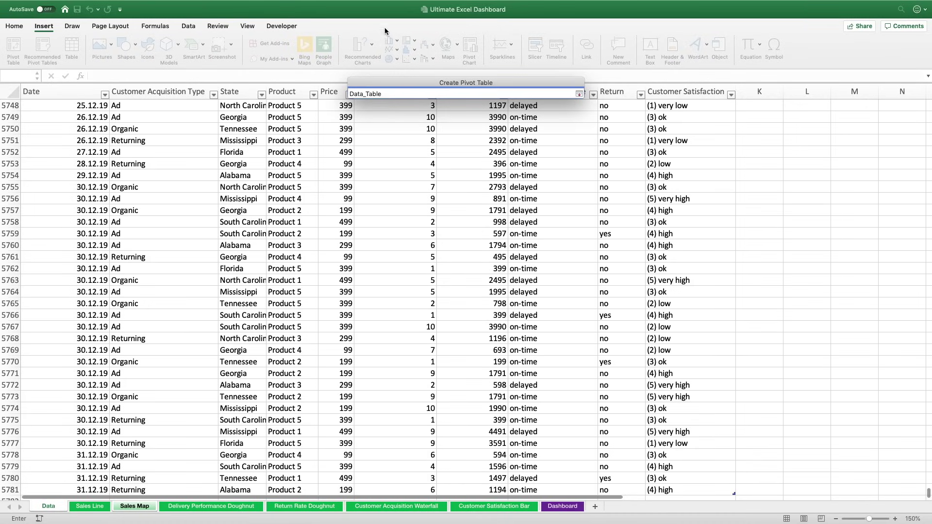
key(Return)
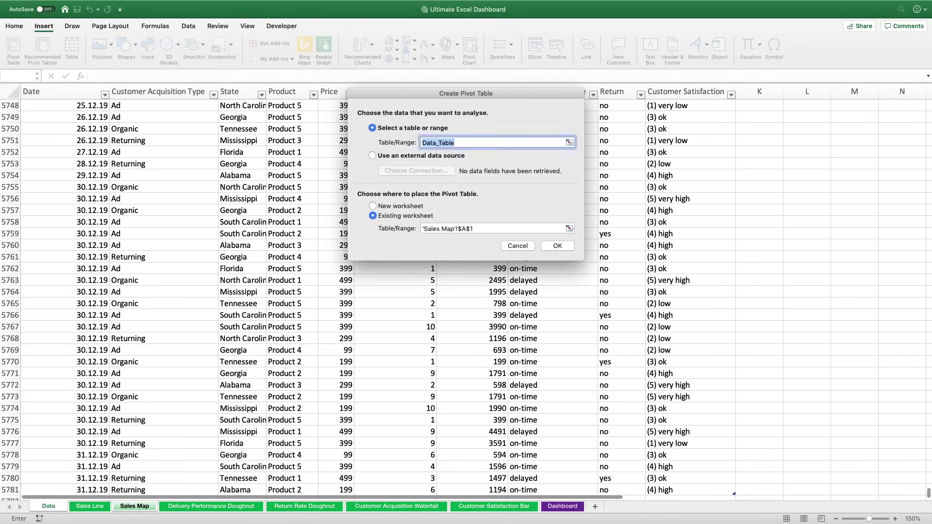
click(557, 246)
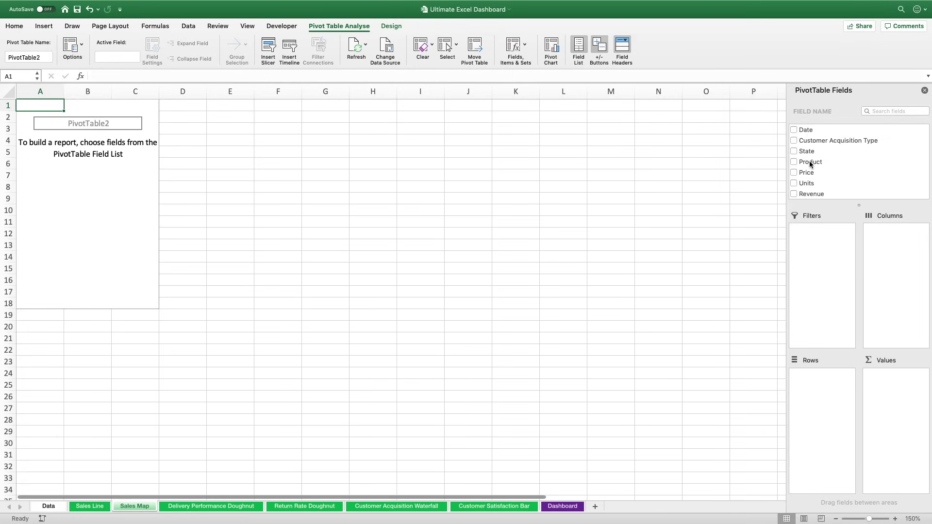
- Add State to the pivot table's columns and Revenue to its values
drag(809, 151, 900, 245)
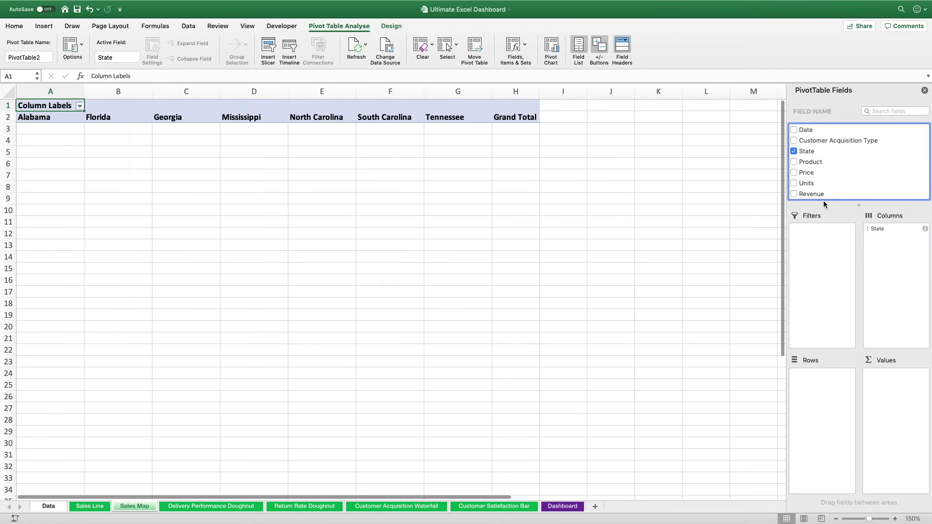
drag(817, 194, 901, 397)
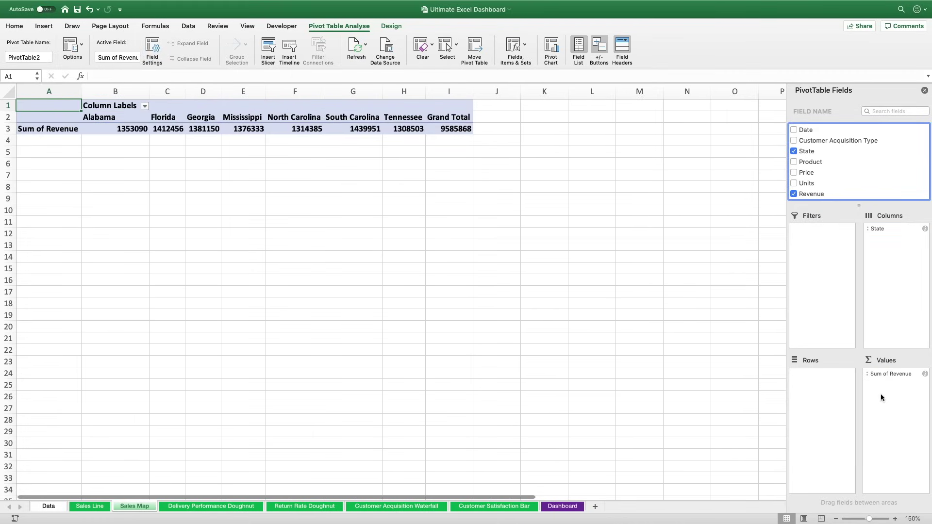
click(44, 26)
click(472, 58)
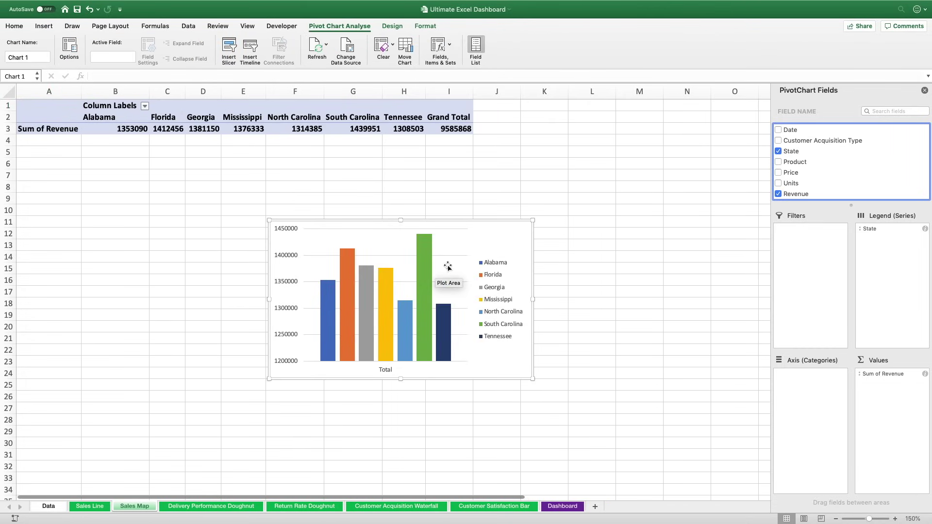
click(391, 28)
click(581, 47)
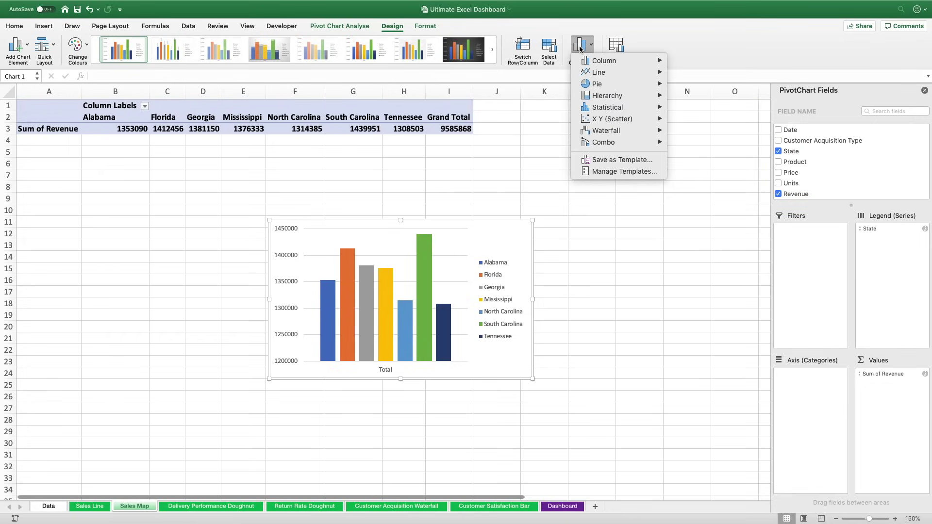
mouse_move(603, 60)
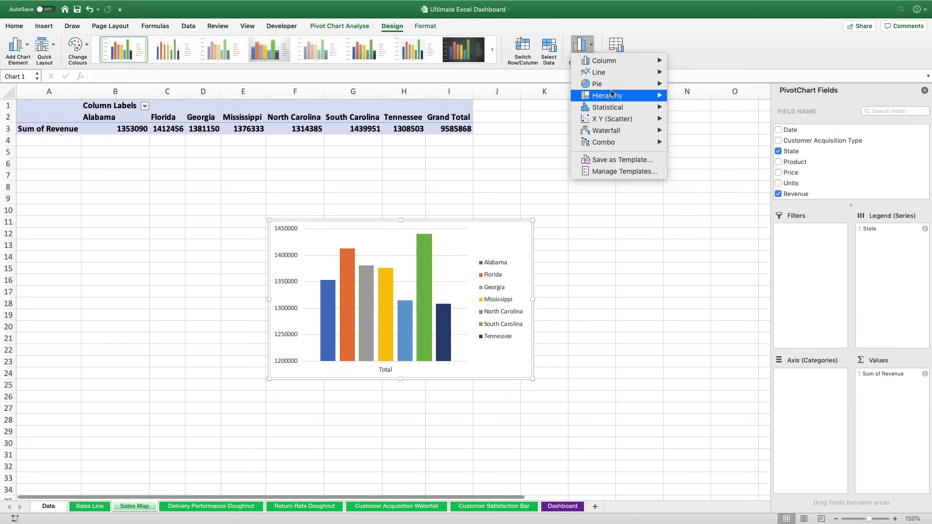
mouse_move(611, 99)
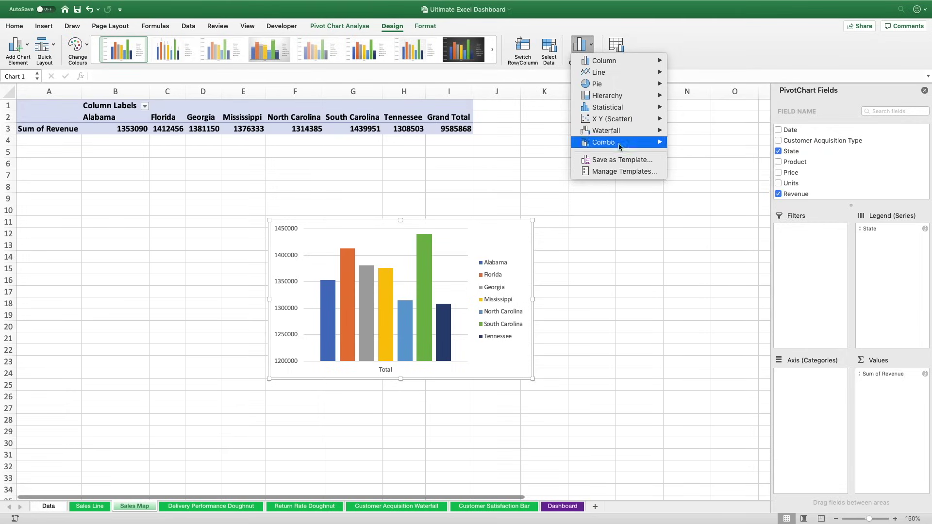
mouse_move(620, 145)
click(689, 106)
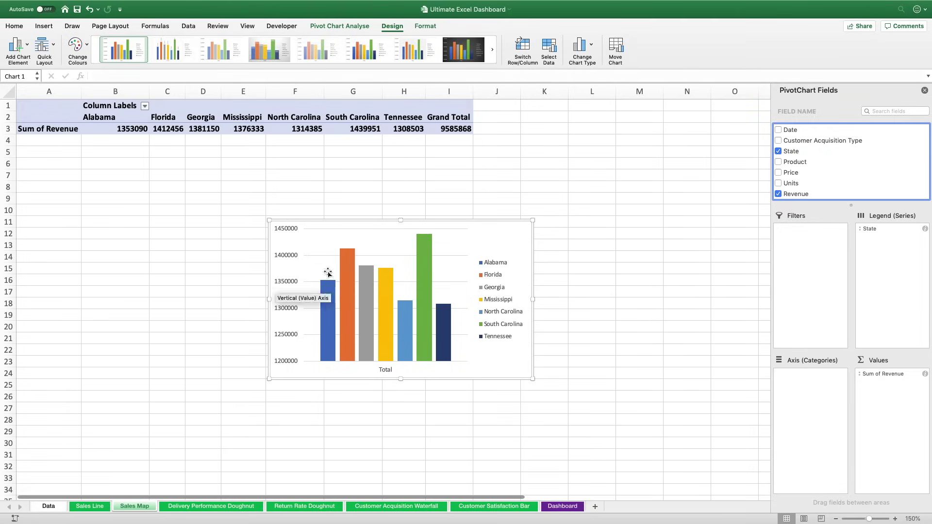
click(482, 221)
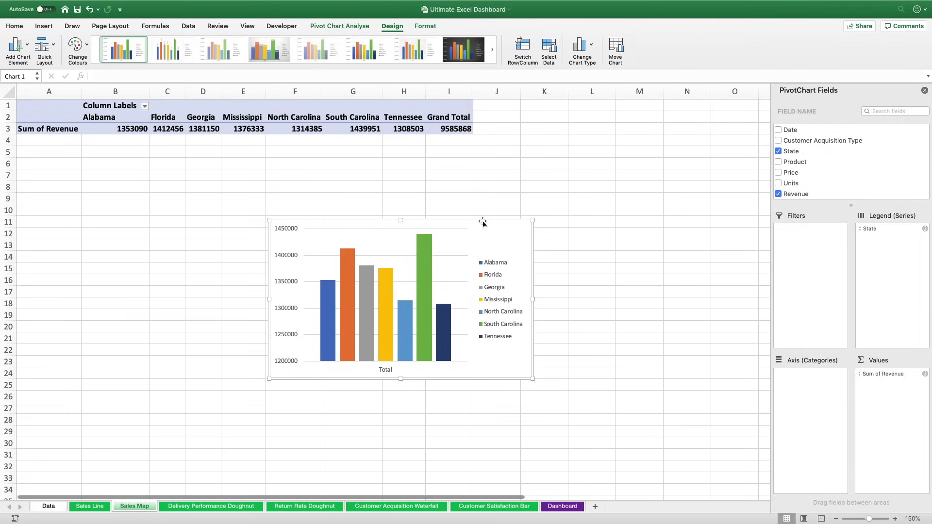
key(Delete)
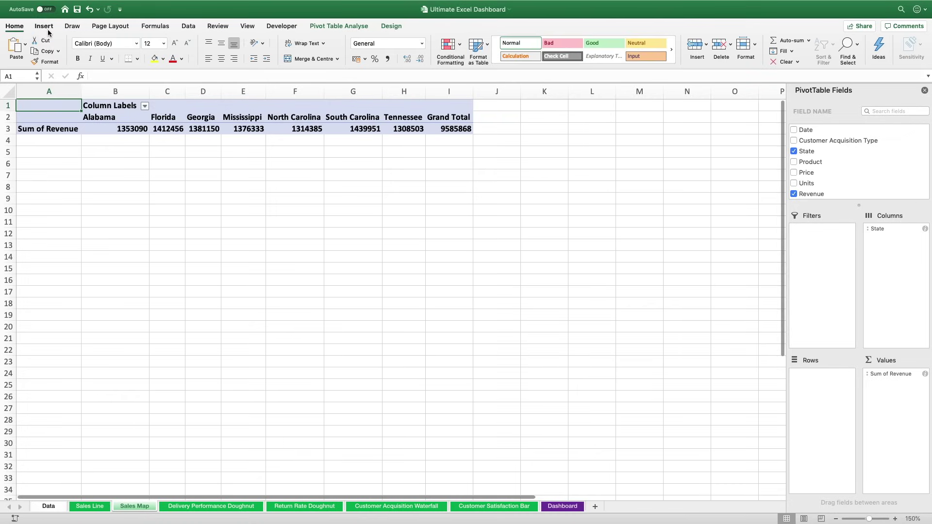
- Try to insert a map chart directly from the pivot table's revenue data
click(104, 126)
click(43, 26)
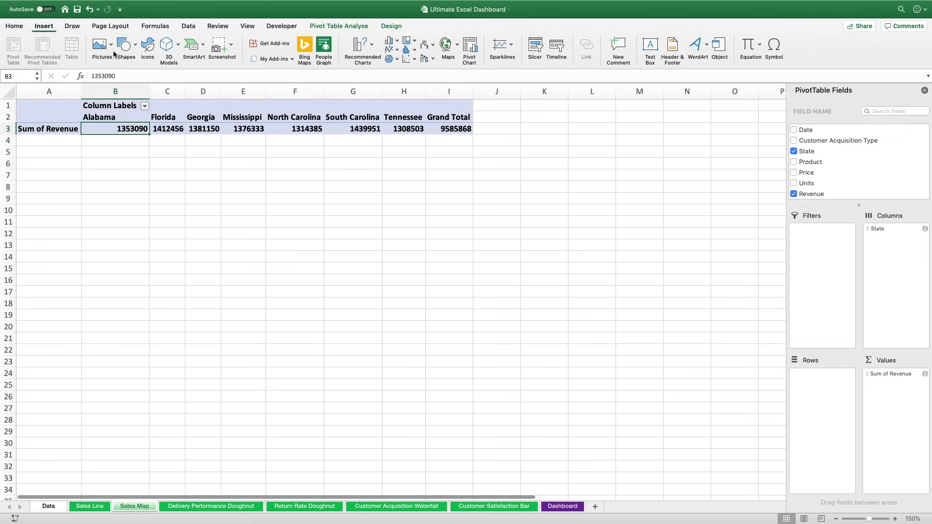
click(446, 45)
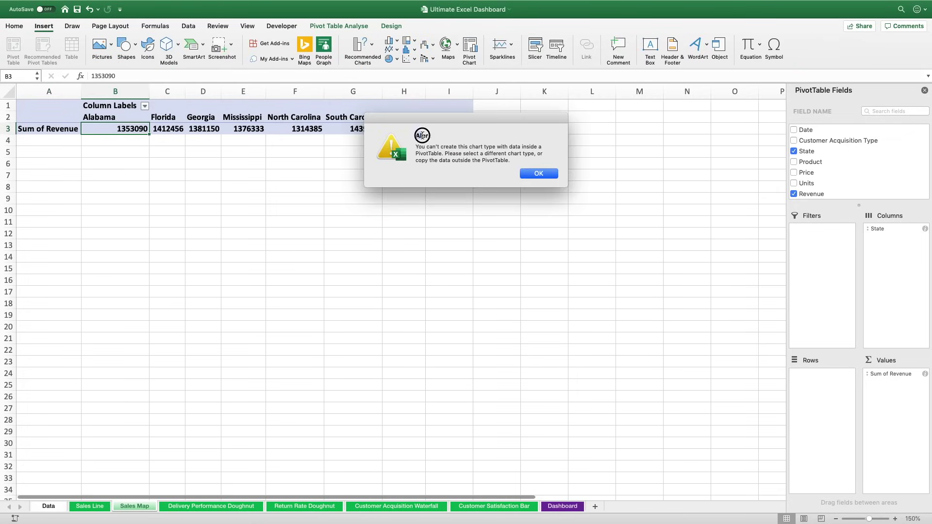
drag(415, 146, 516, 158)
click(516, 158)
drag(416, 161, 512, 160)
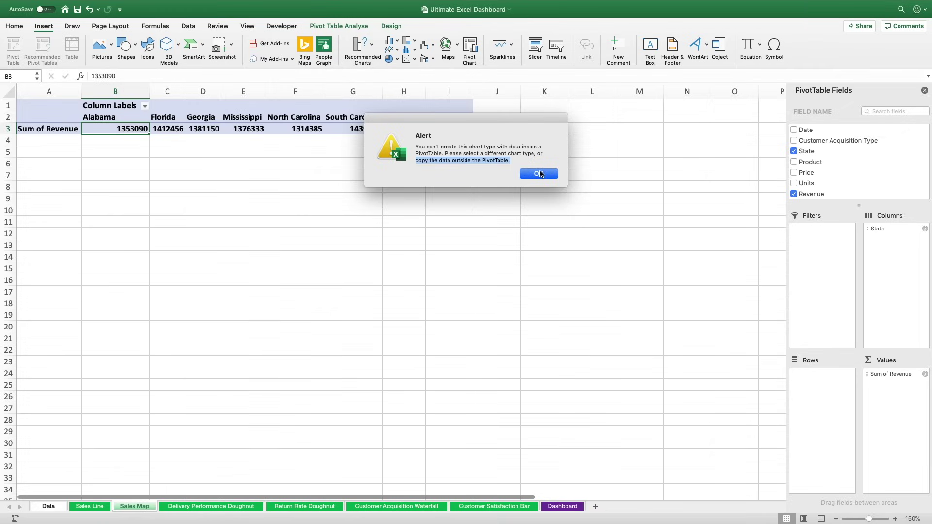
click(539, 174)
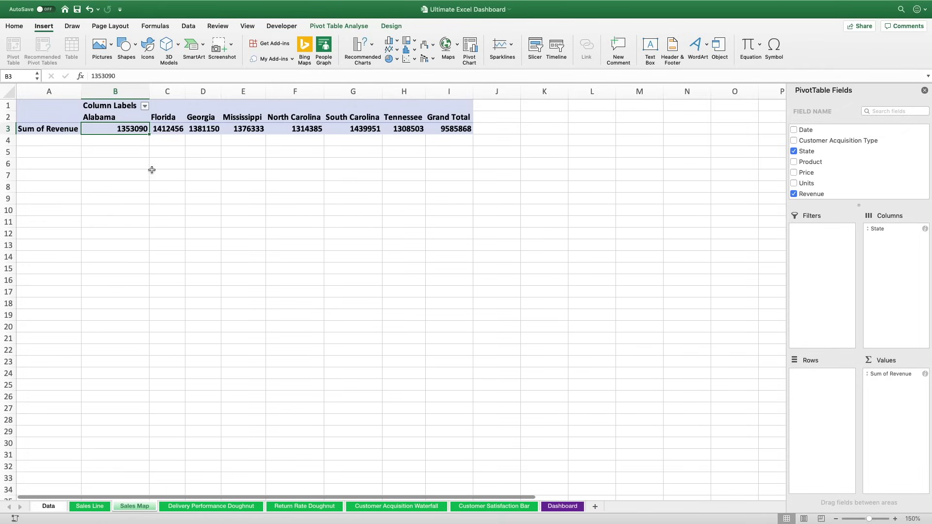
- Copy the state names from B2:H2 of the pivot table into row 6, starting at cell B6
drag(115, 119, 411, 116)
key(cmd+c)
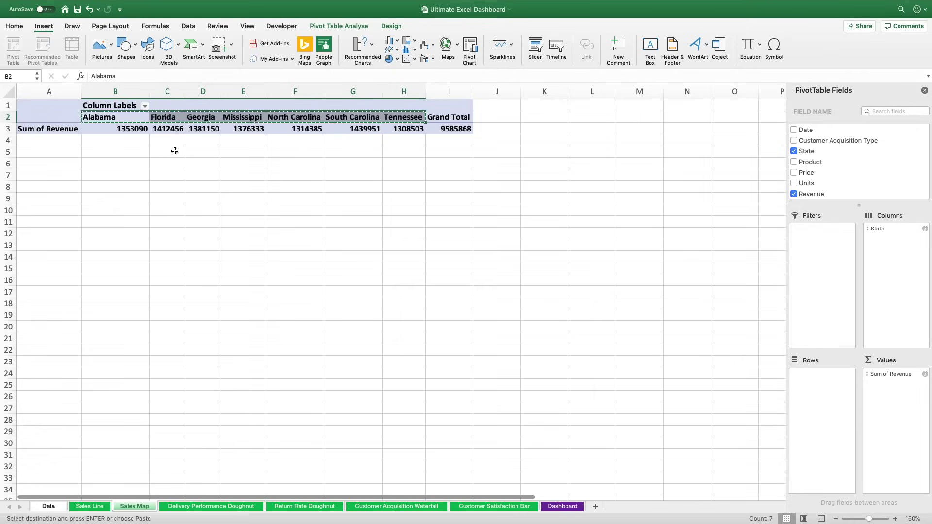
click(118, 164)
key(cmd+v)
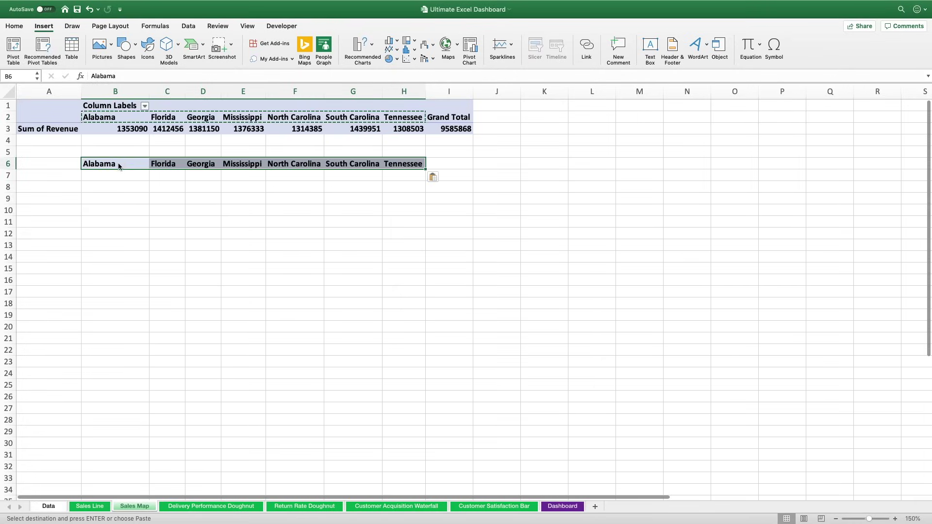
- Enter the row label Total Revenue in cell A7
click(59, 173)
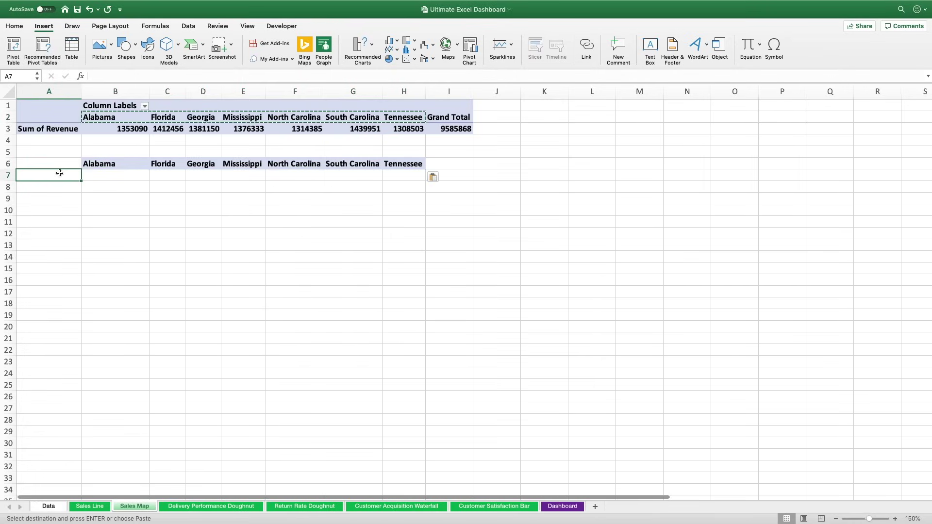
text(Total Re)
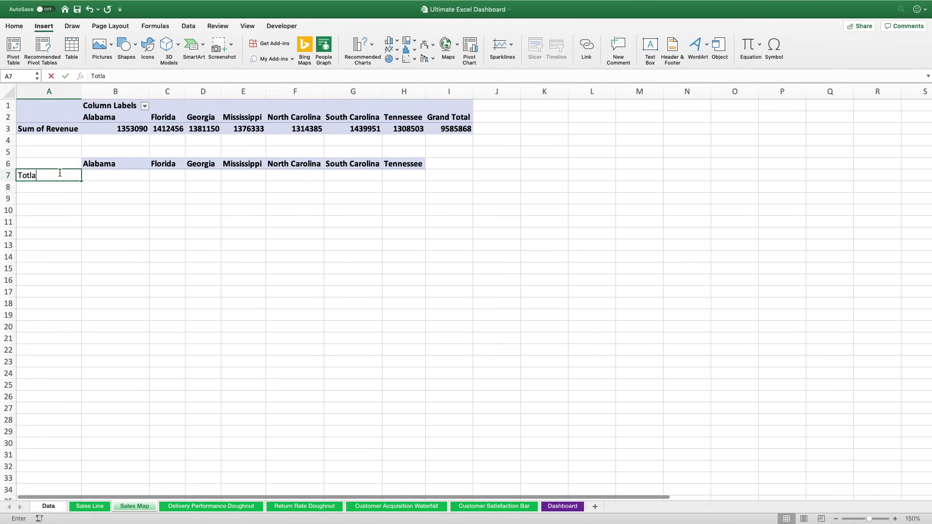
text(venue)
key(Return)
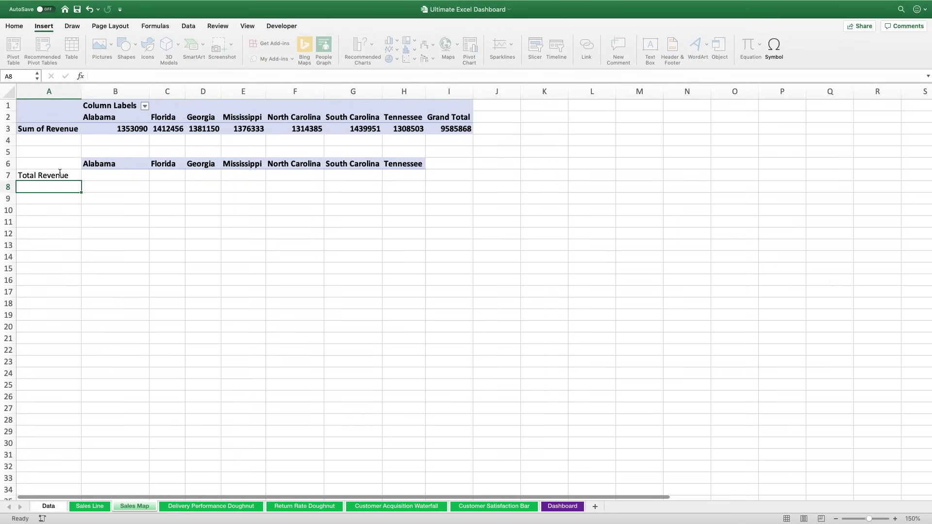
- Link cells B7 and C7 to the pivot table's revenue for Alabama and Florida with GETPIVOTDATA formulas
click(104, 174)
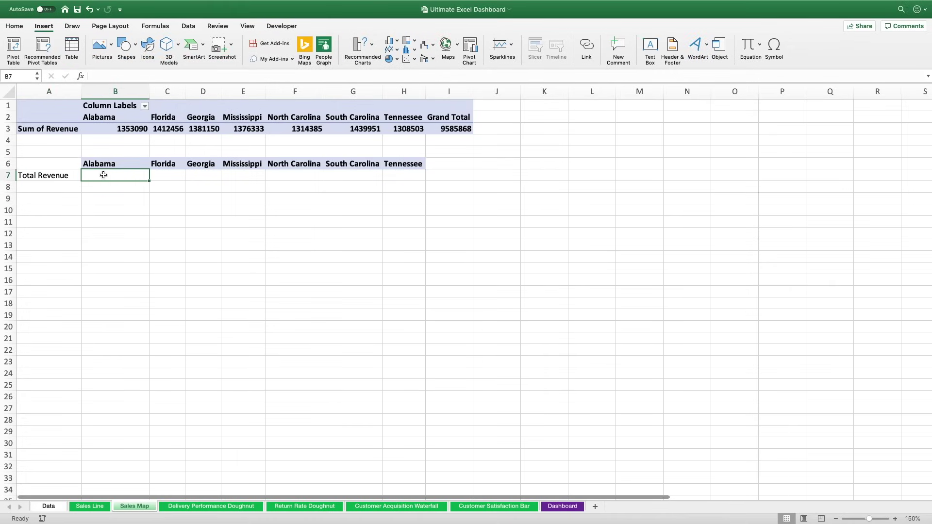
text(=)
click(125, 128)
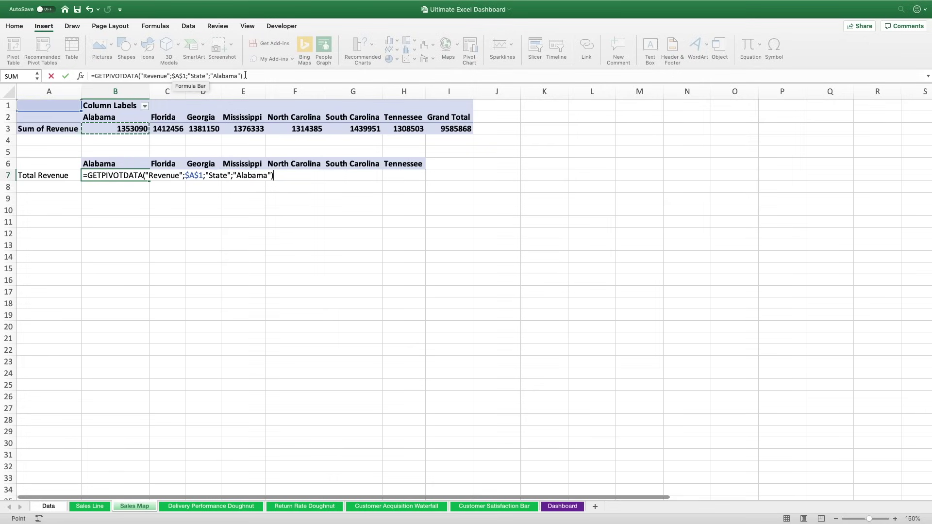
key(Return)
click(171, 177)
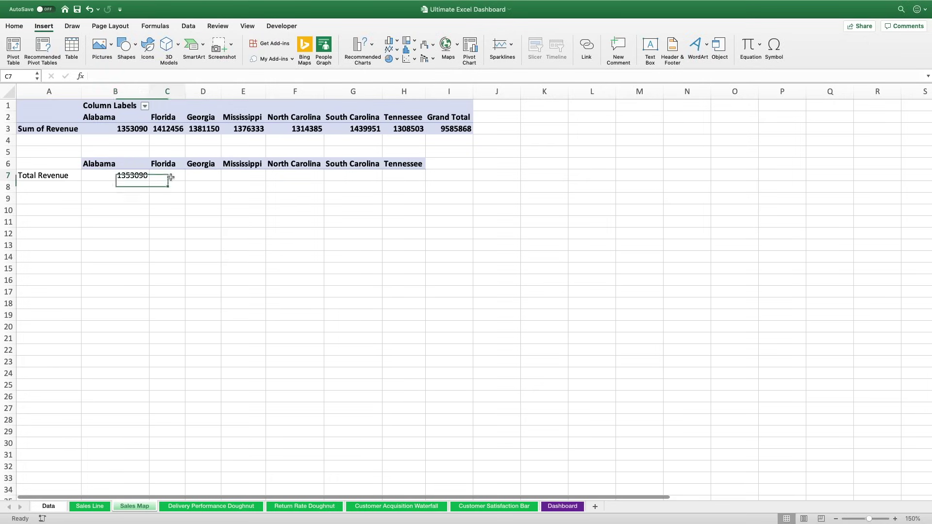
text(=)
click(172, 129)
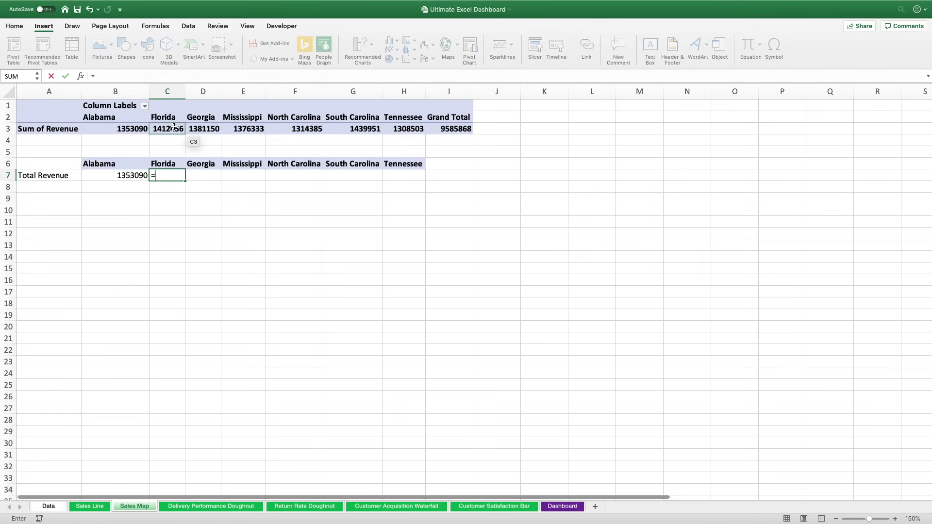
key(Return)
- Link cells D7 and E7 to the pivot table's revenue for Georgia and Mississippi
click(204, 175)
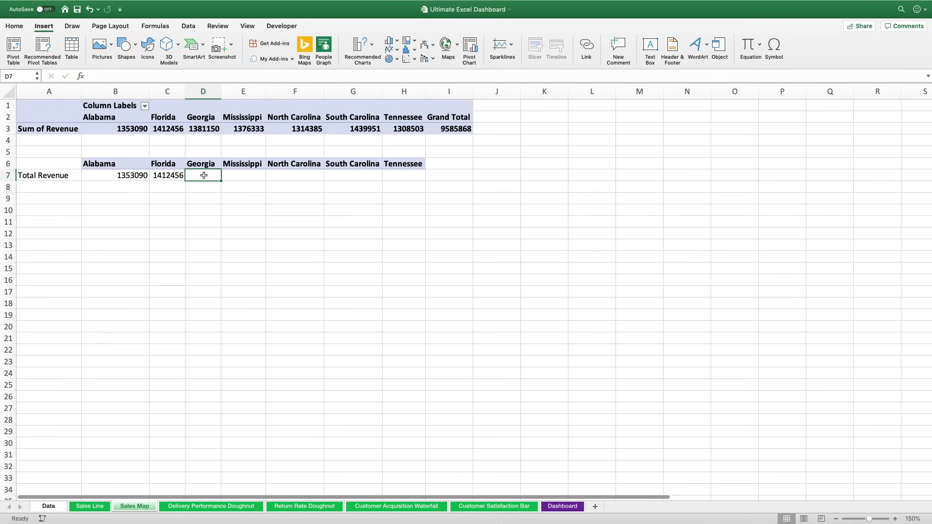
text(=)
click(213, 129)
key(Return)
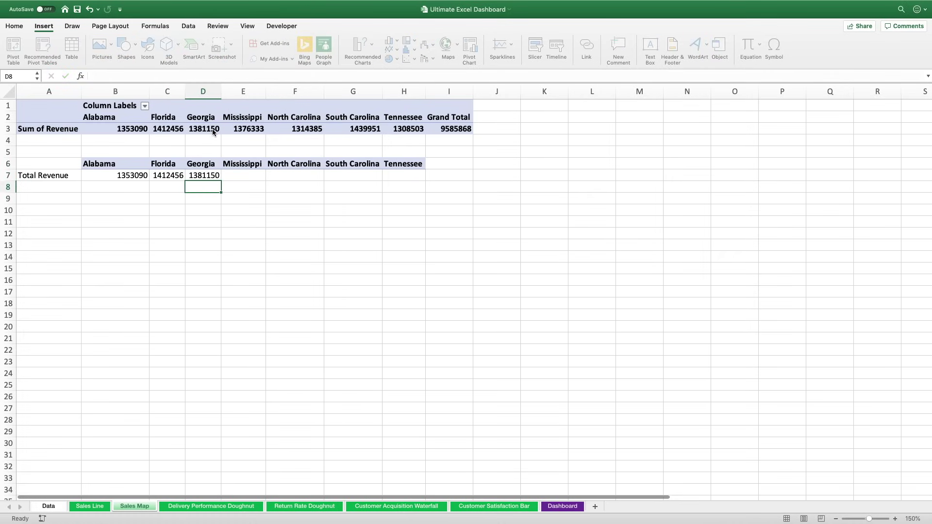
click(242, 174)
text(=)
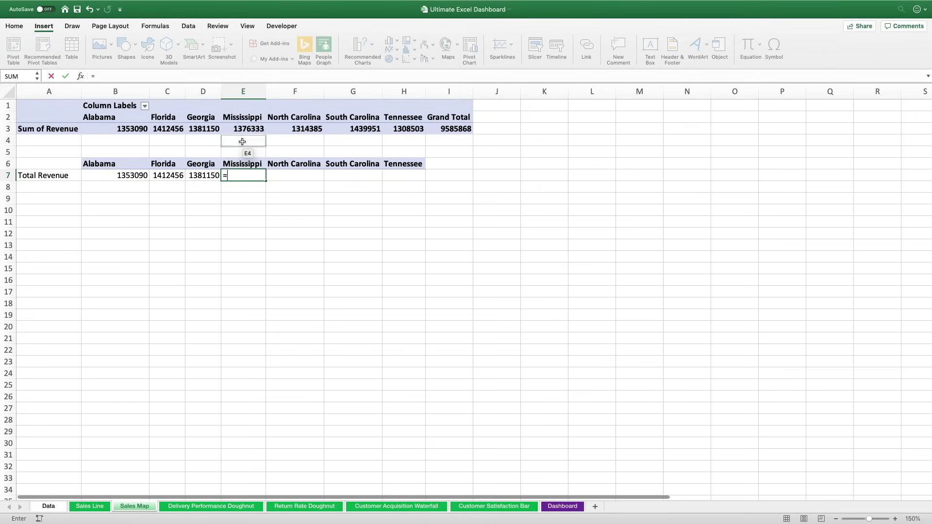
click(249, 129)
key(Return)
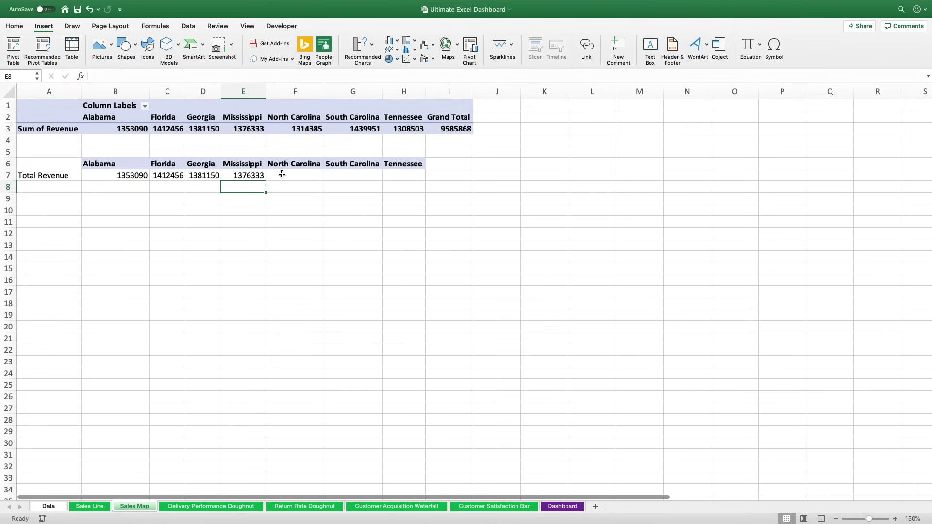
- Link cells F7, G7 and H7 to the pivot table's revenue for North Carolina, South Carolina and Tennessee
click(286, 175)
text(=)
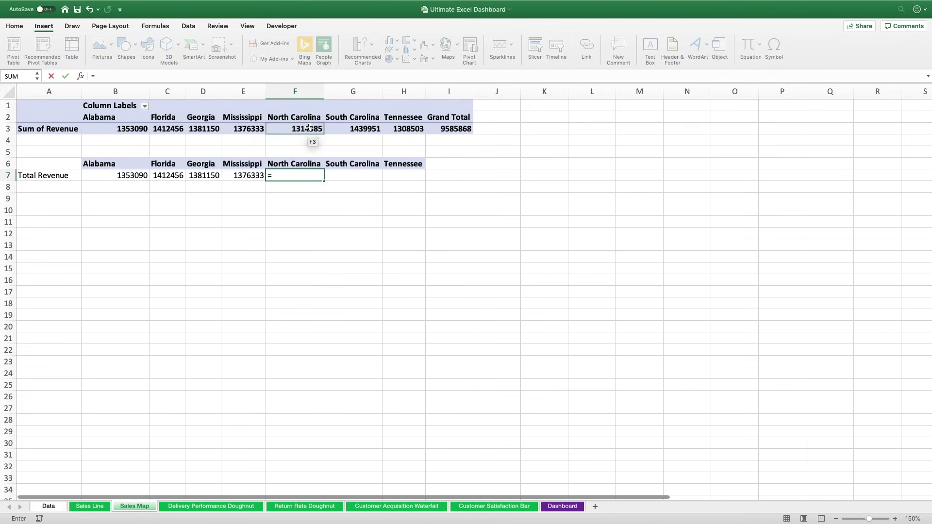
click(309, 128)
key(Return)
click(356, 175)
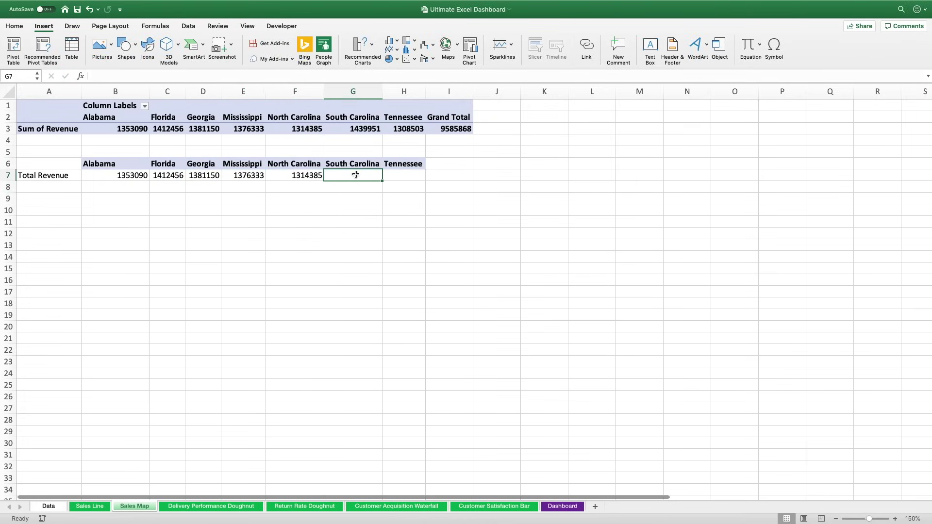
text(=)
click(359, 127)
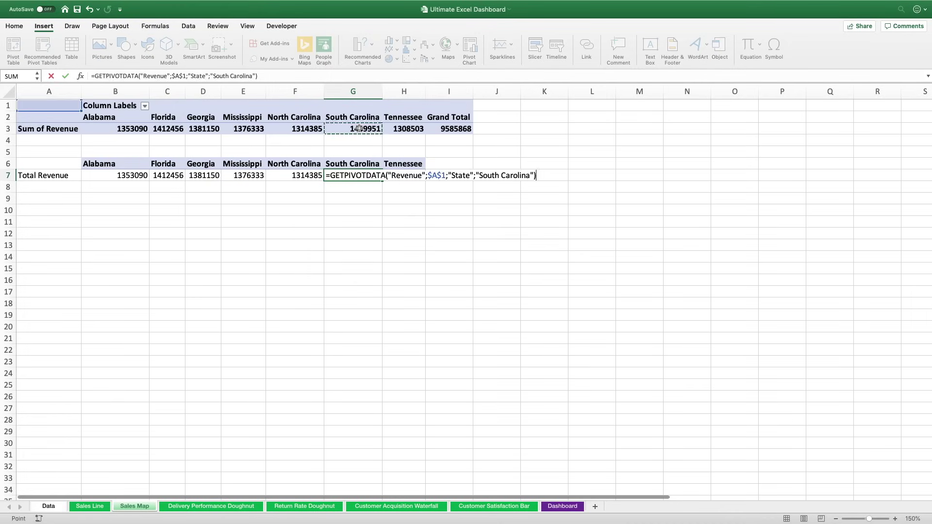
key(Return)
click(393, 173)
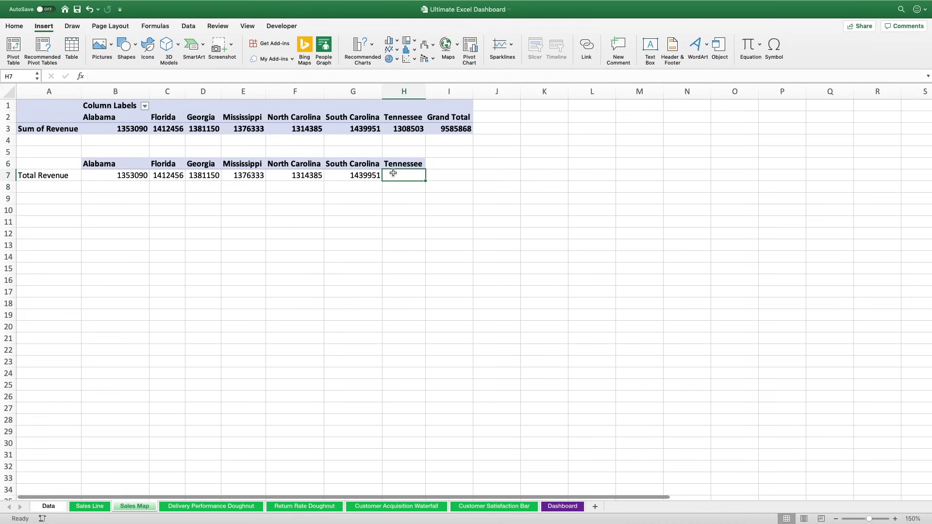
text(=)
key(Return)
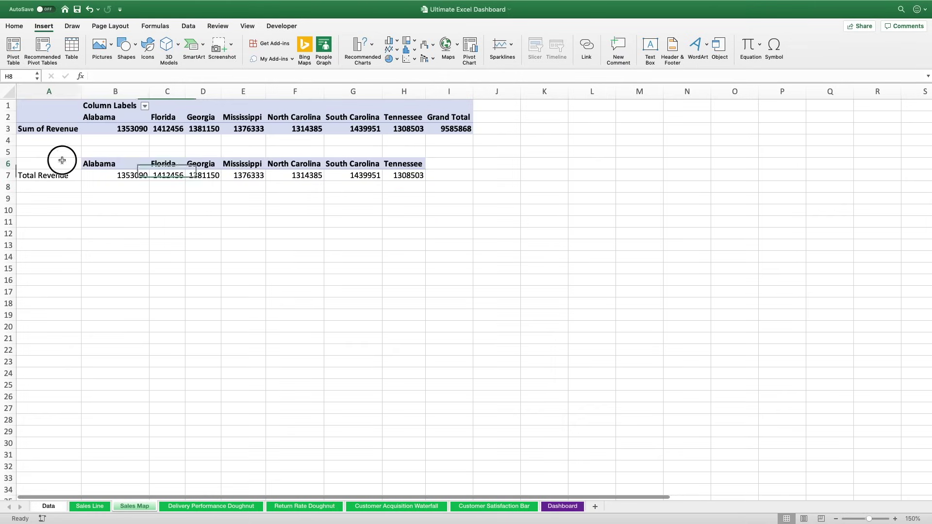
- Insert a map chart from the range A6:H7 and accept sending its data to Bing
drag(62, 160, 413, 178)
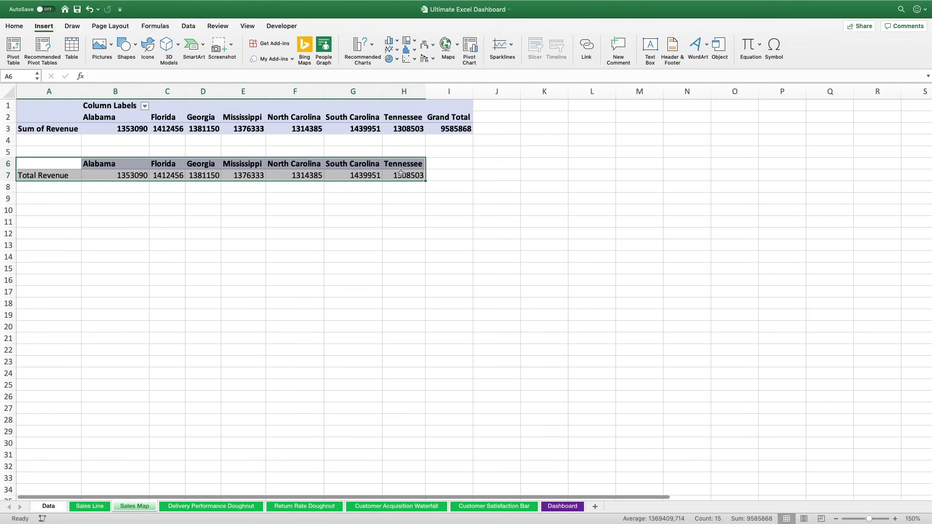
click(447, 48)
click(459, 90)
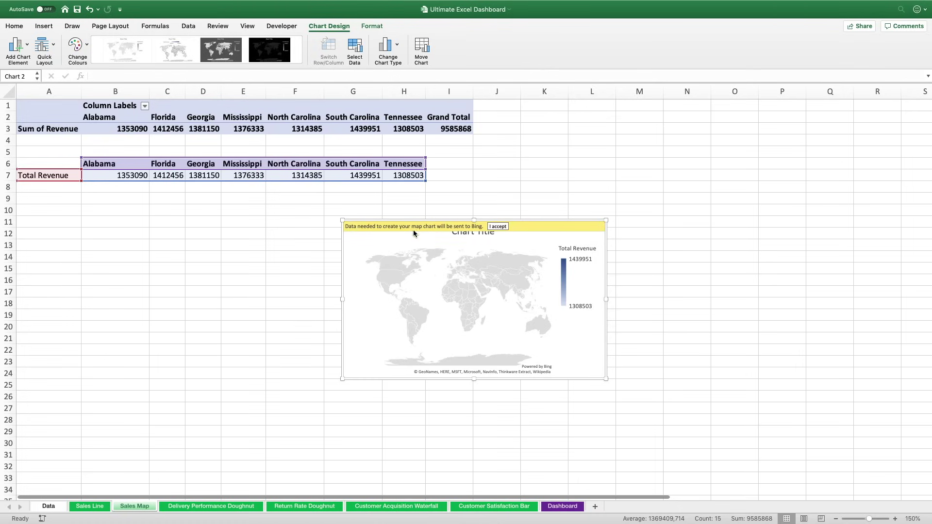
click(496, 226)
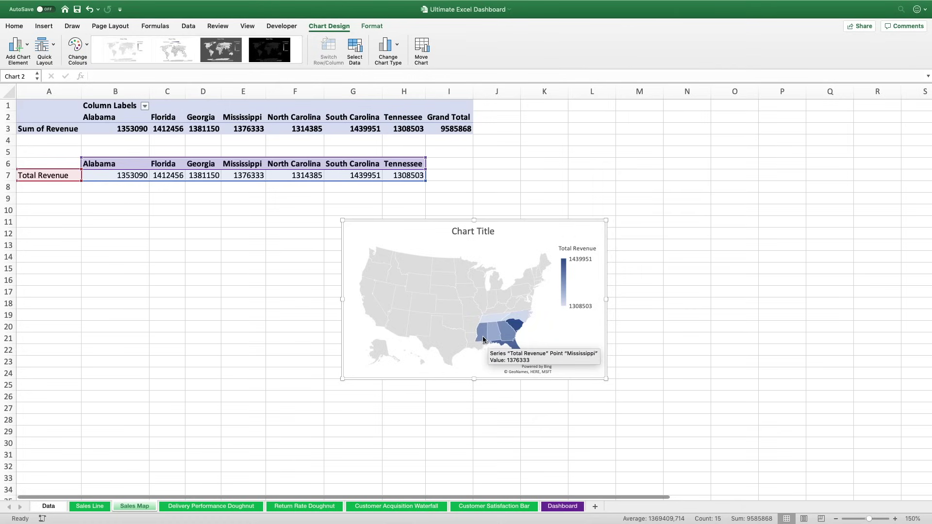
mouse_move(517, 319)
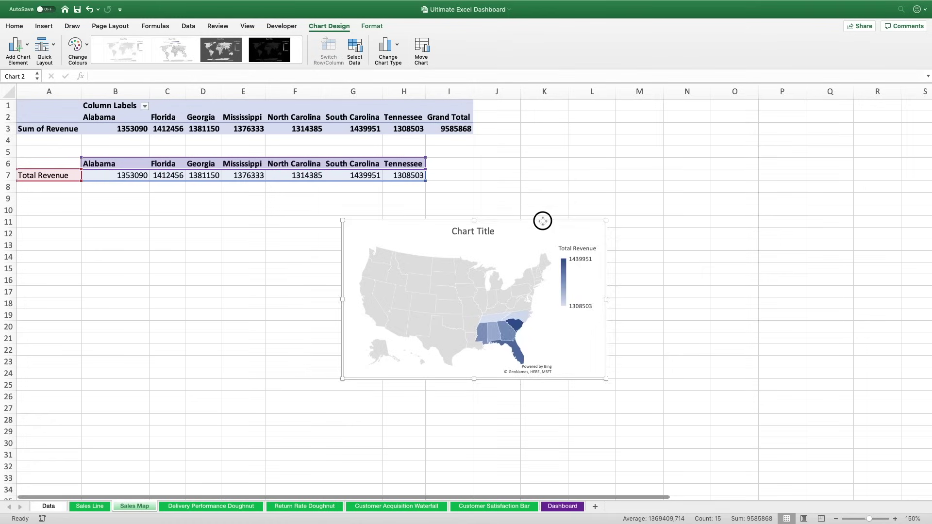
- Move and enlarge the map chart to span about F9 to L25 and delete its title
drag(540, 221, 483, 198)
drag(549, 351, 602, 389)
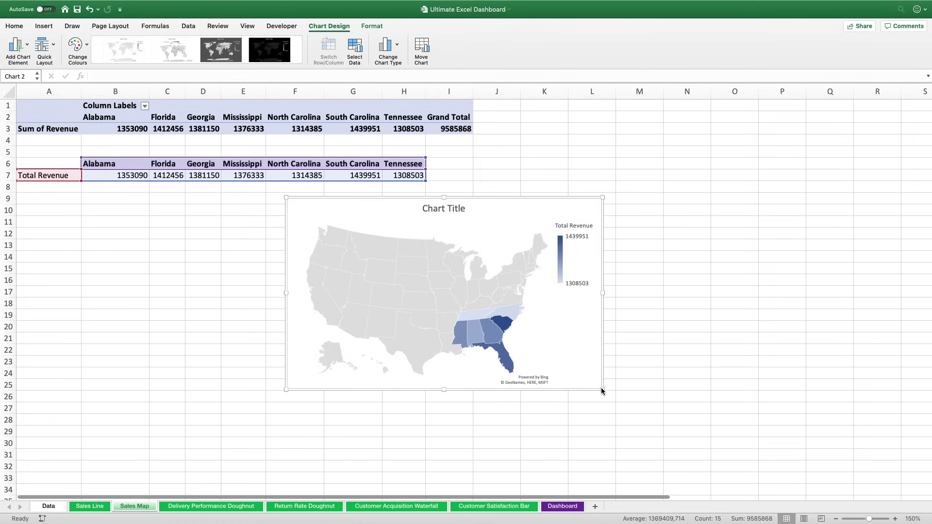
click(433, 210)
key(Delete)
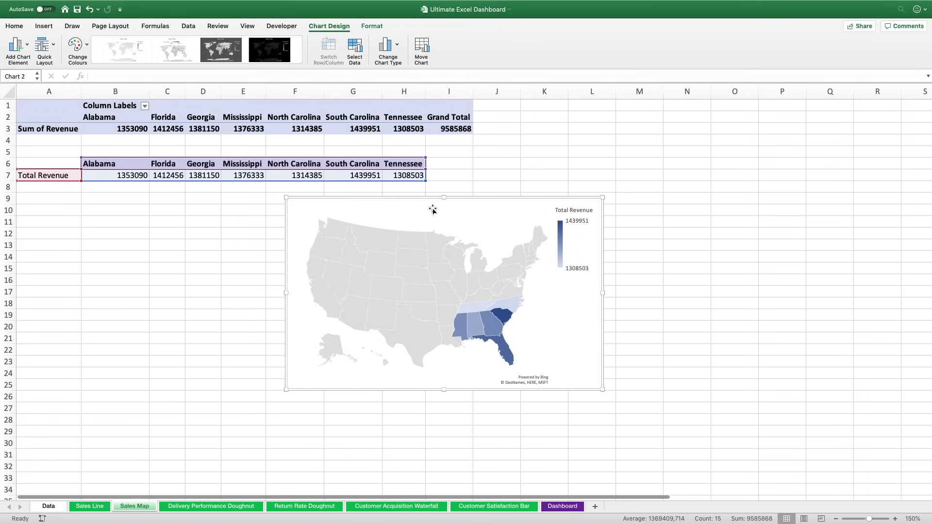
- Set the map series' map area to Only regions with data and close the formatting options
click(412, 263)
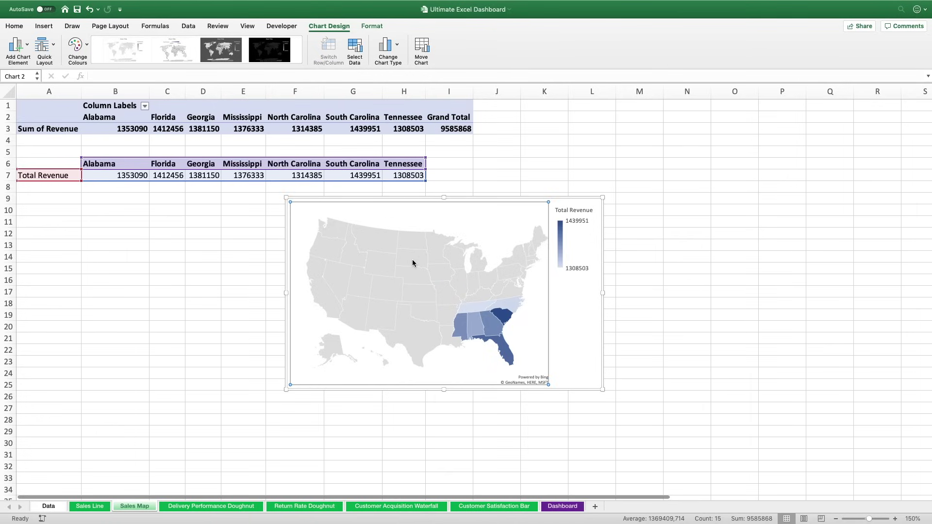
right_click(412, 263)
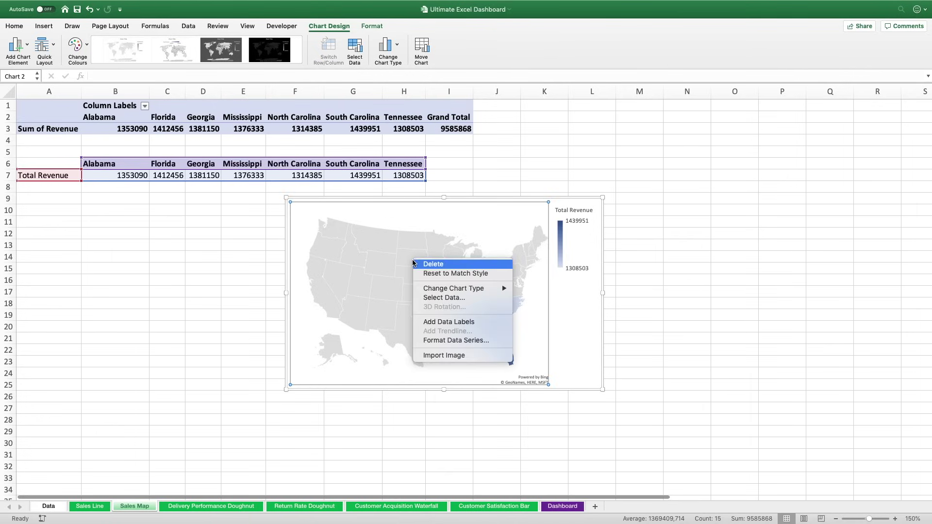
click(461, 341)
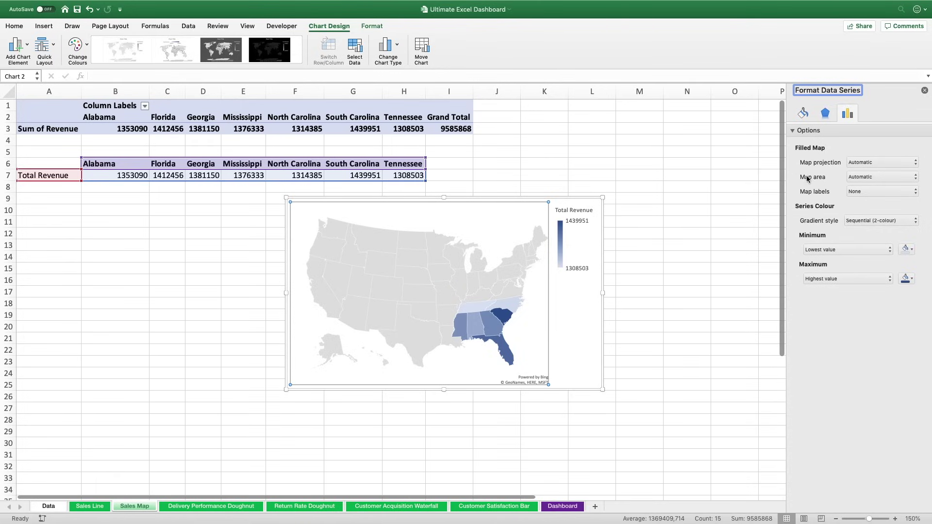
click(914, 177)
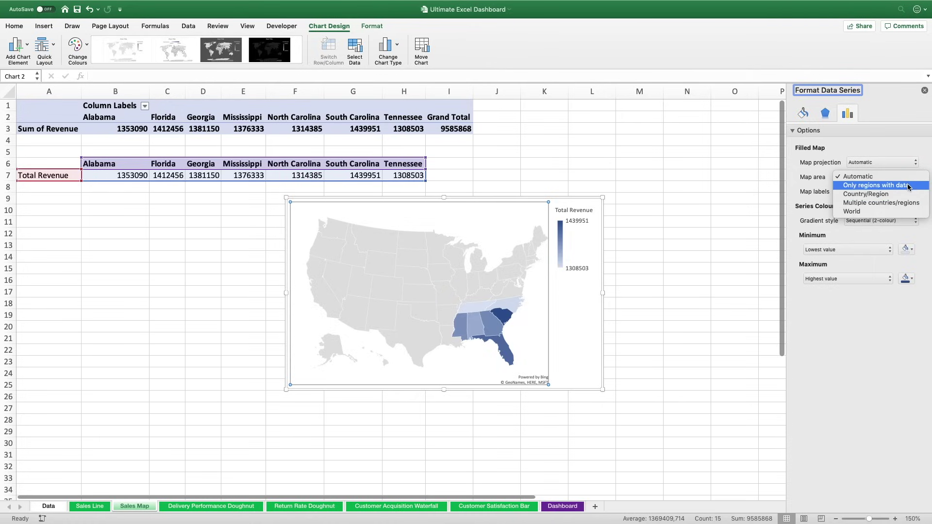
click(909, 187)
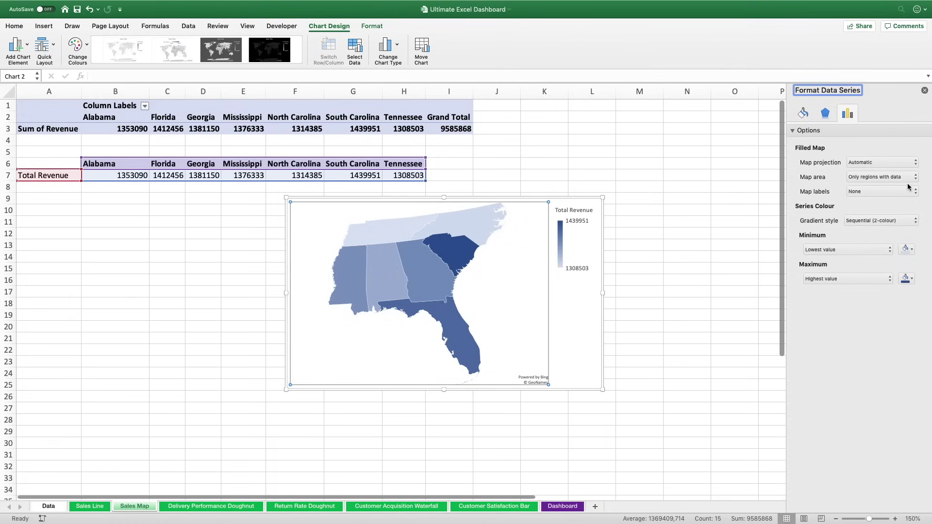
mouse_move(433, 226)
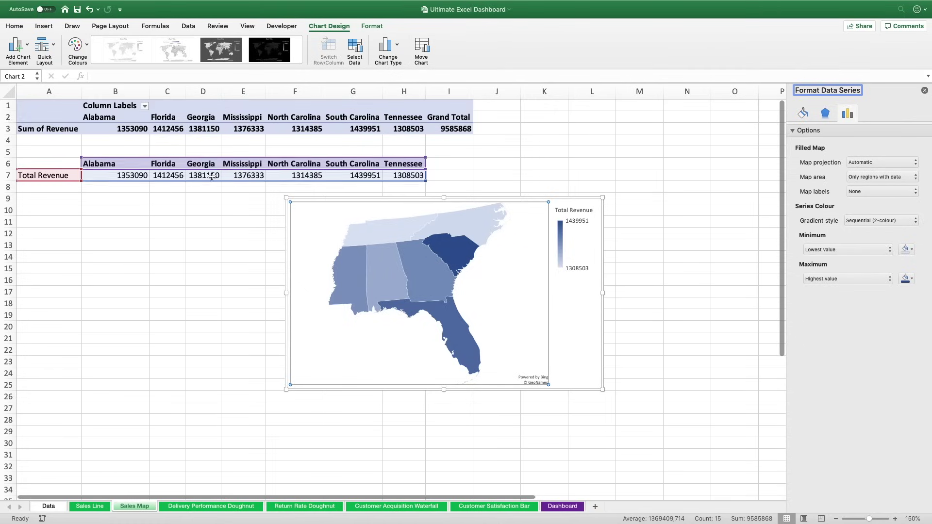
mouse_move(457, 318)
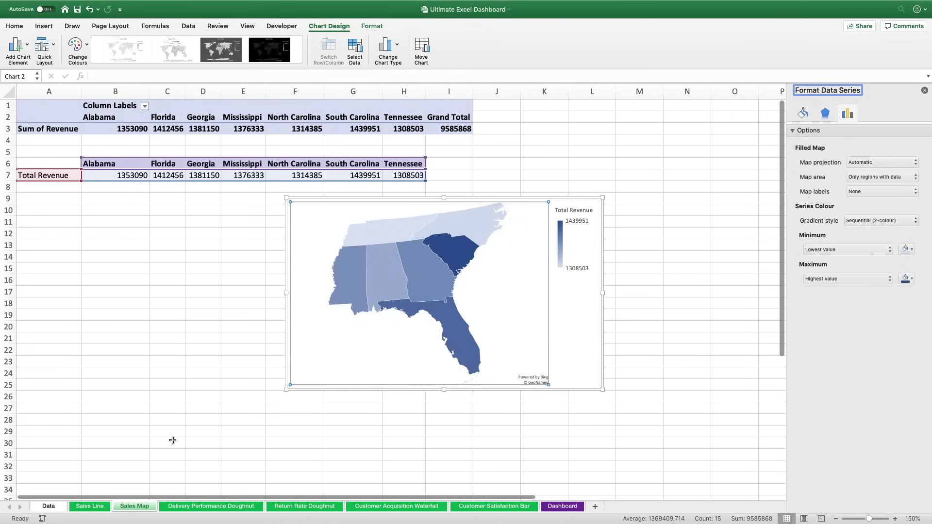
click(163, 342)
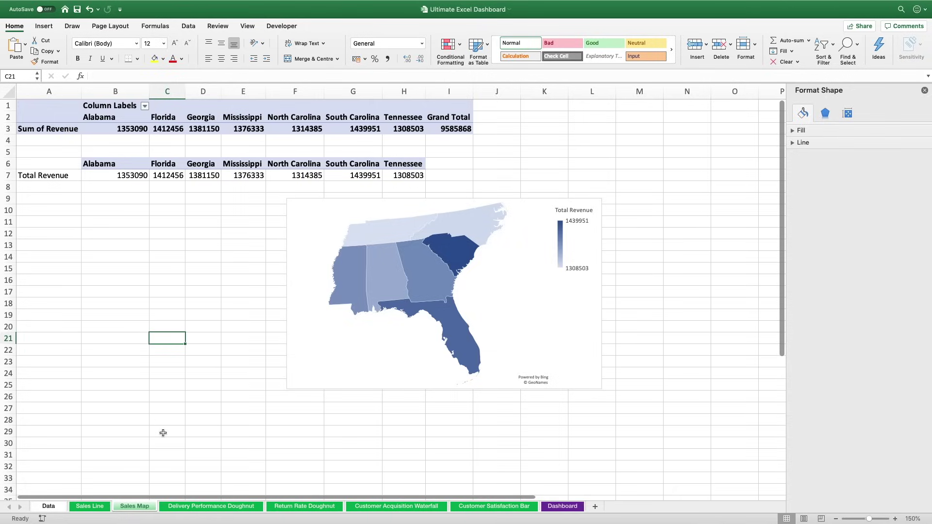
click(925, 90)
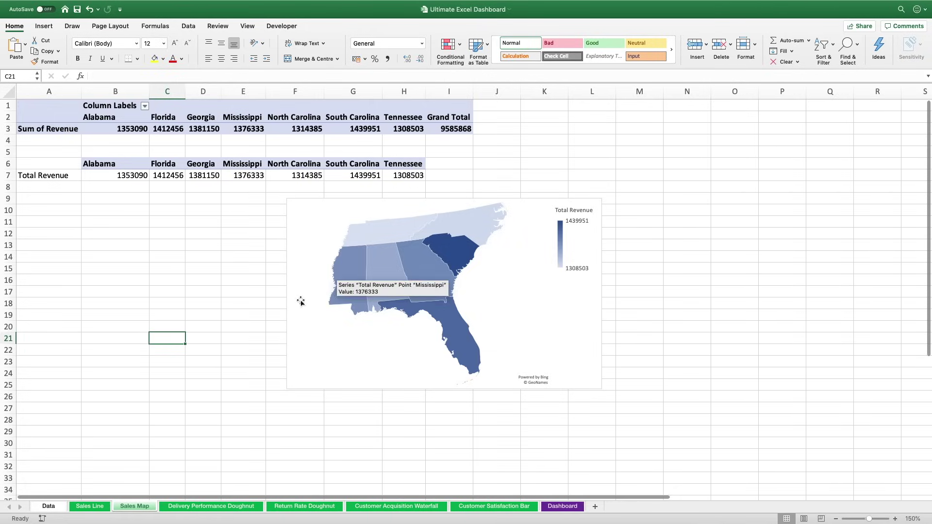
- Create a pivot table from Data_Table in cell A1 of the Delivery Performance Doughnut sheet
click(215, 508)
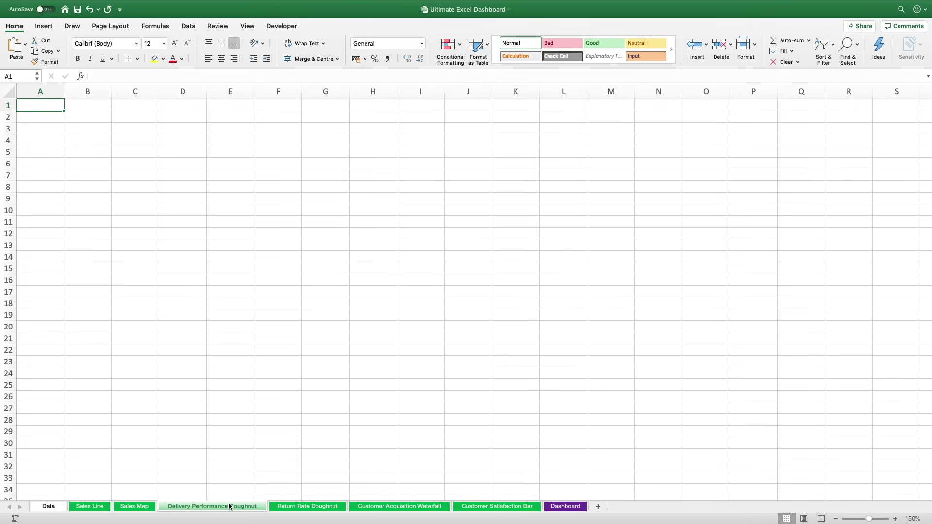
click(44, 26)
click(13, 49)
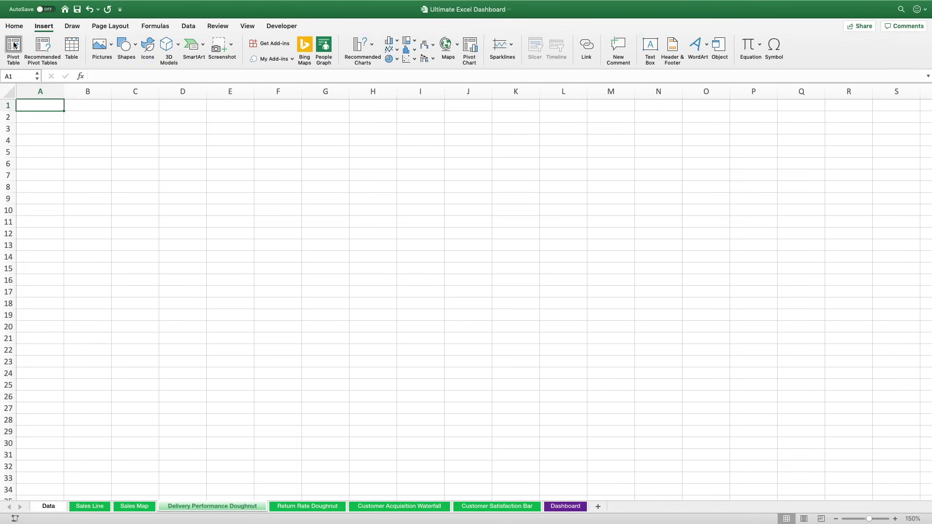
click(569, 142)
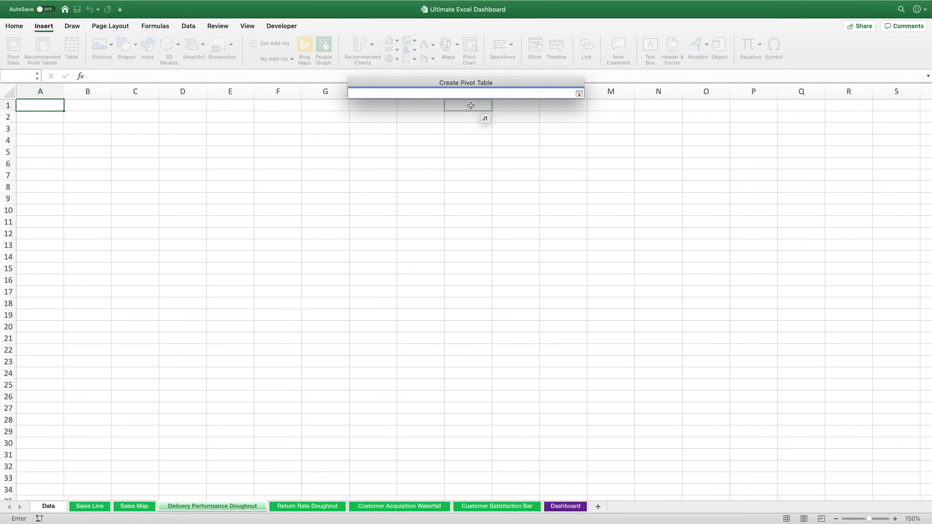
text(Data_Tab)
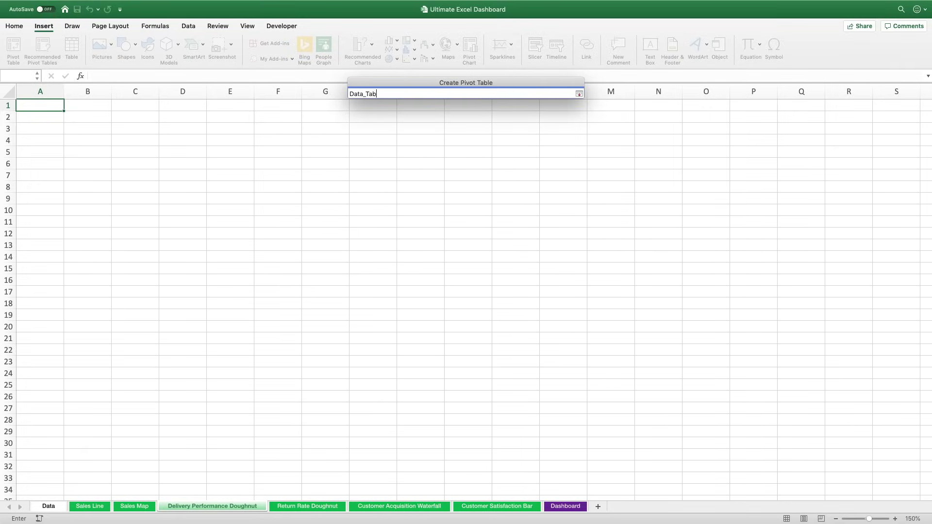
text(le)
key(Return)
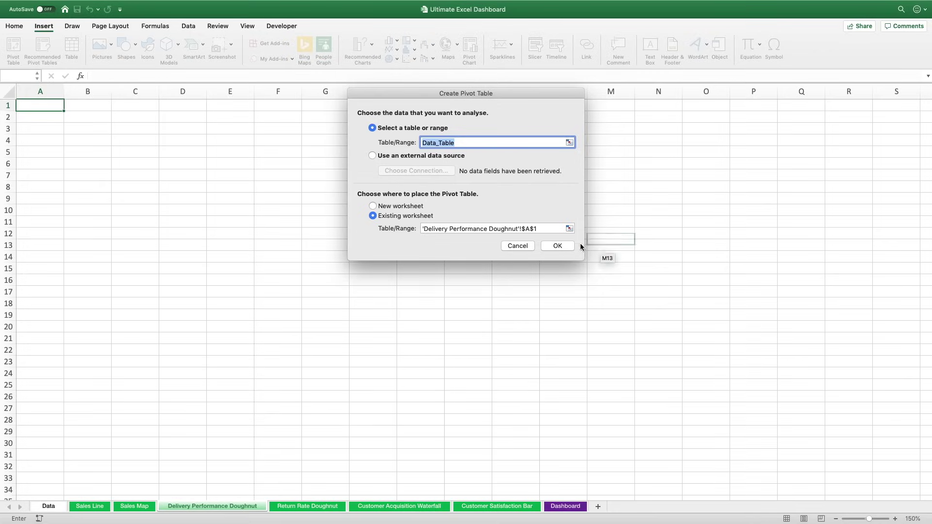
click(556, 246)
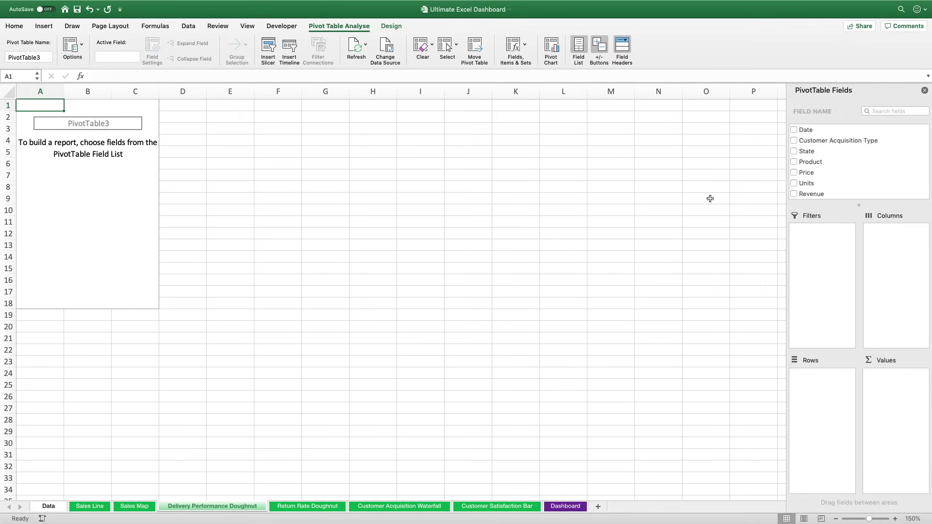
- Add Delivery Performance as the pivot table's rows and Revenue as its values
scroll(817, 160, down, 5)
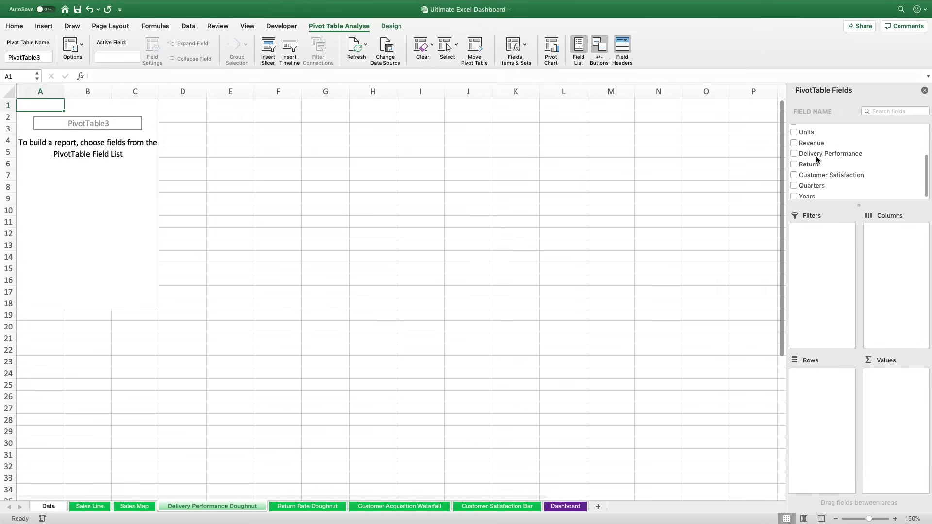
drag(828, 154, 828, 388)
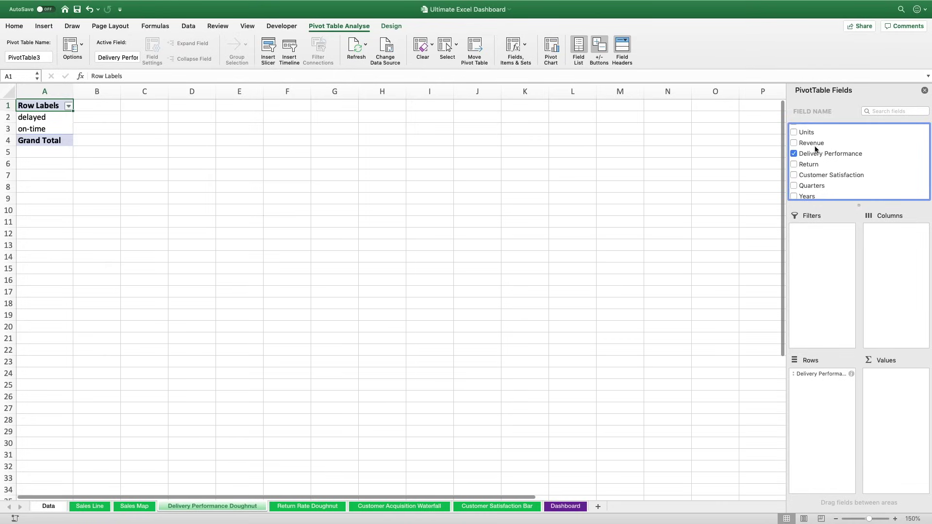
drag(818, 143, 907, 392)
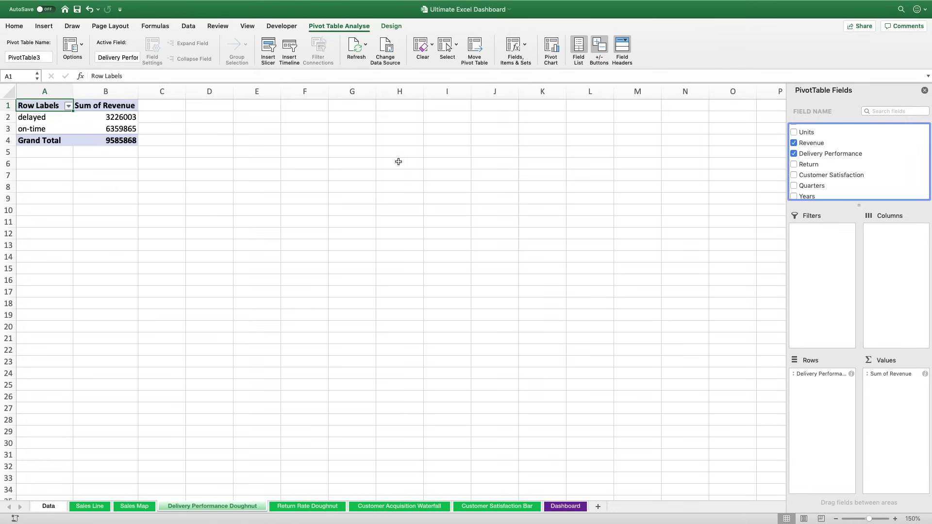
- Summarise the pivot table's Revenue values by Count and rename the field Count
click(898, 375)
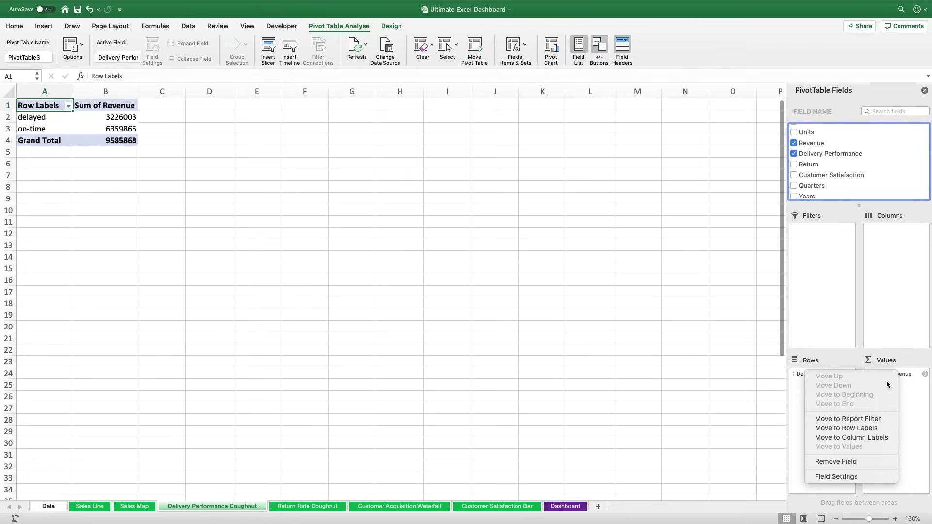
click(850, 478)
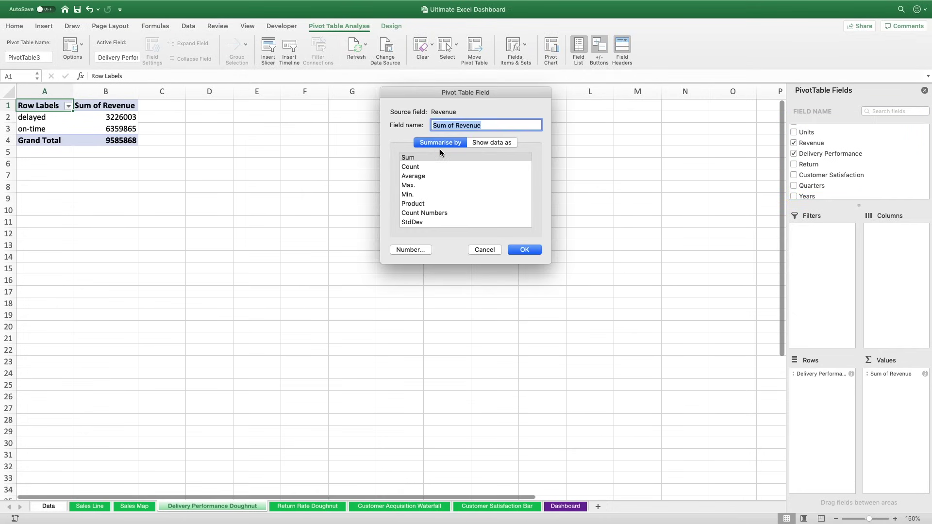
click(416, 167)
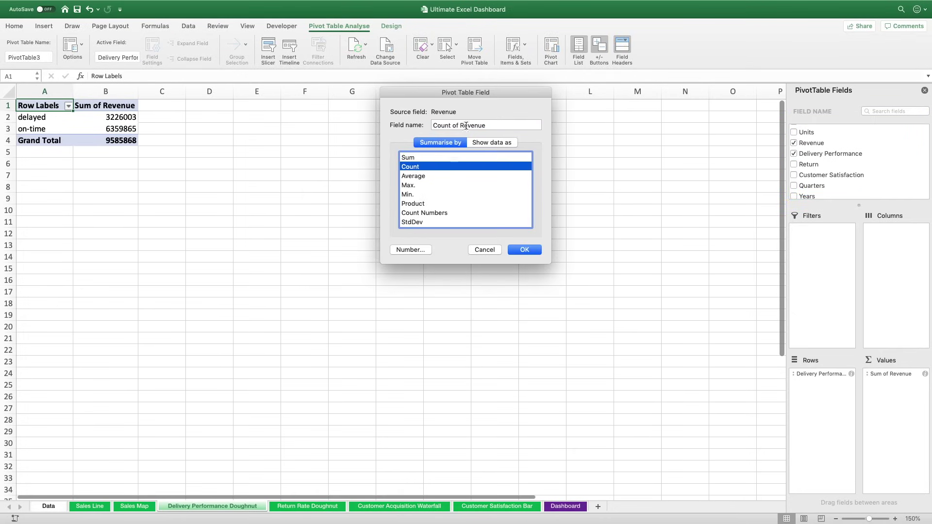
drag(451, 125, 519, 126)
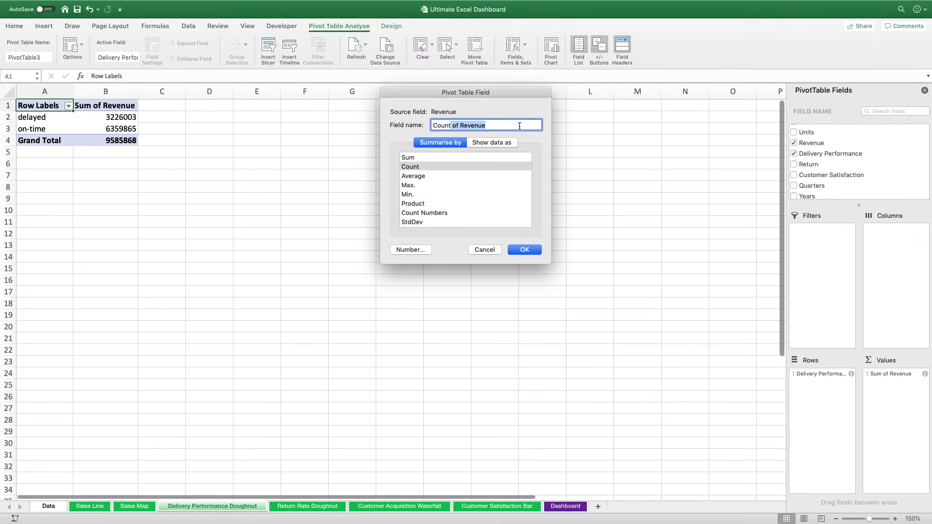
key(BackSpace)
click(516, 250)
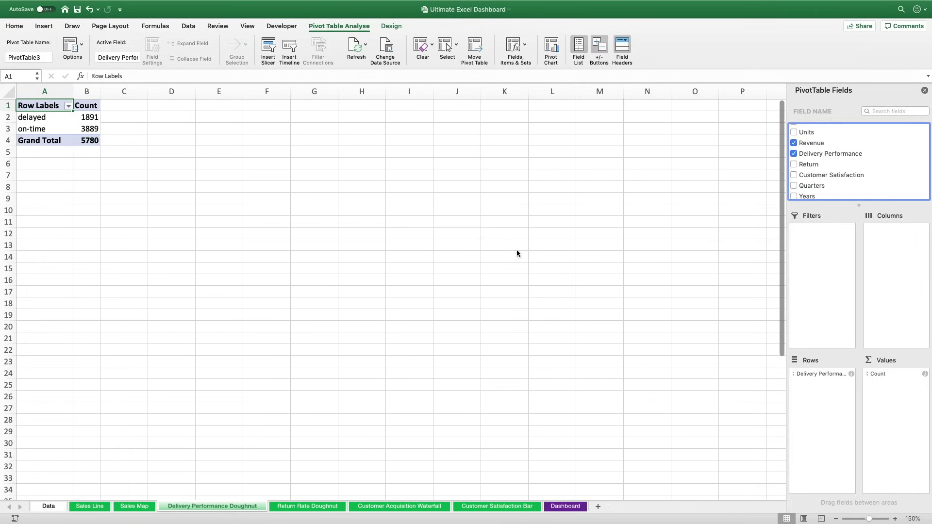
- Calculate the on-time share in C3 by dividing the pivot table's on-time count by its grand total, and format it as a percentage
click(126, 129)
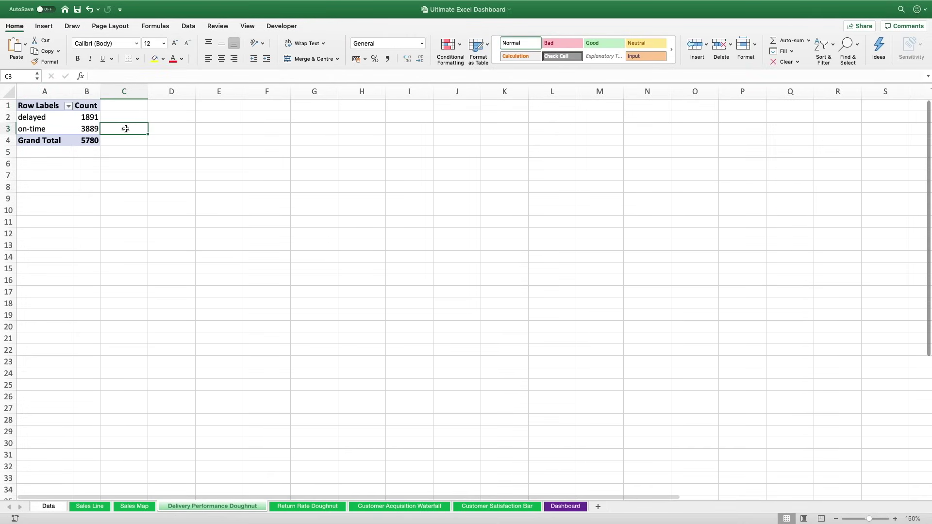
text(=)
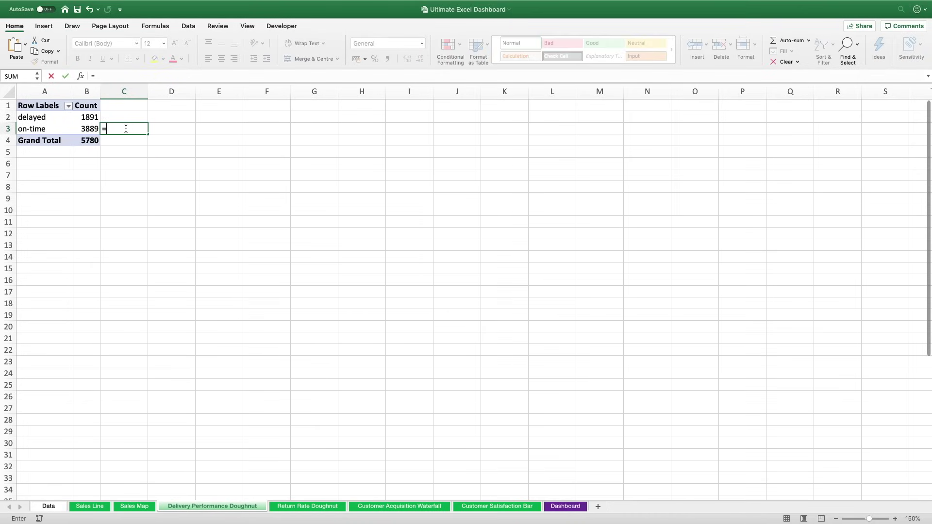
click(88, 129)
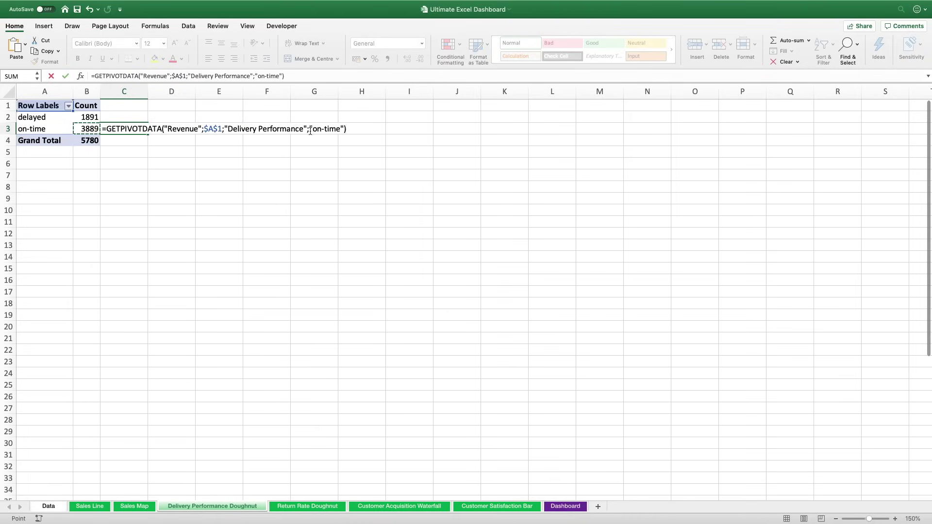
text(/)
click(82, 140)
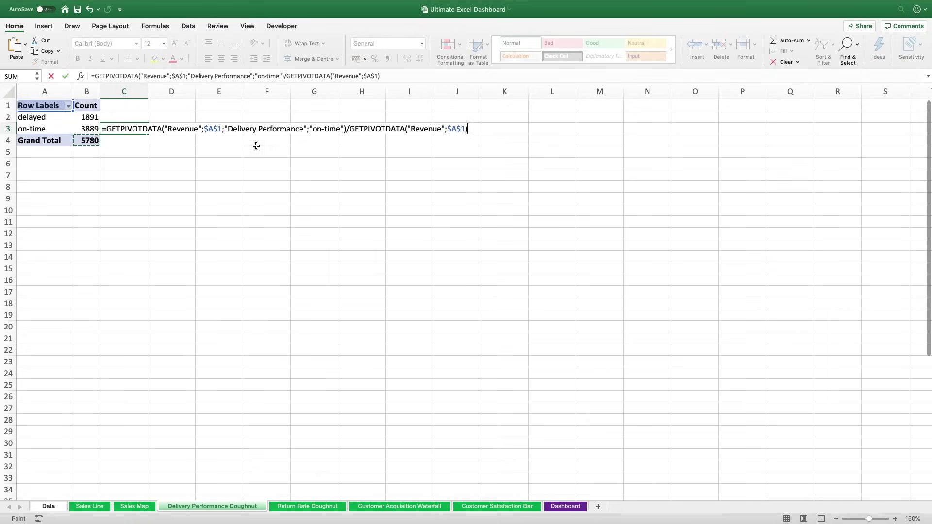
key(Return)
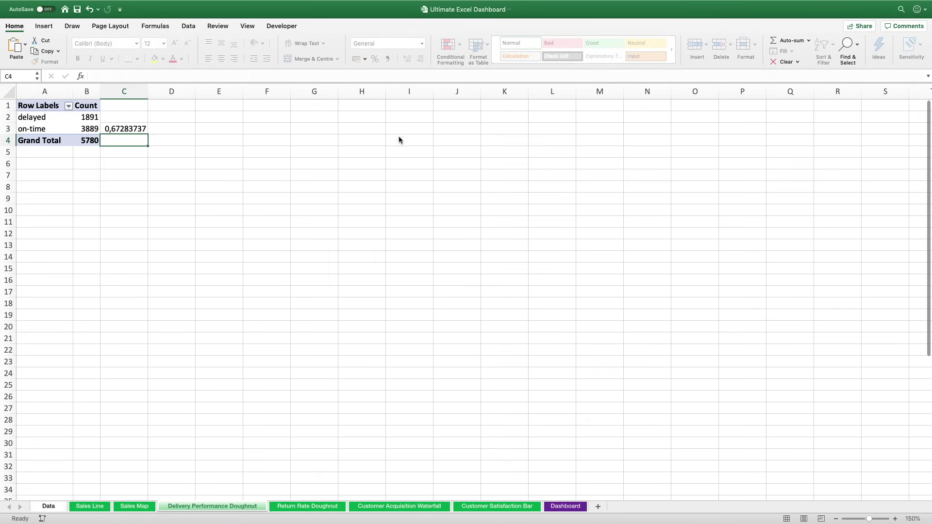
click(131, 130)
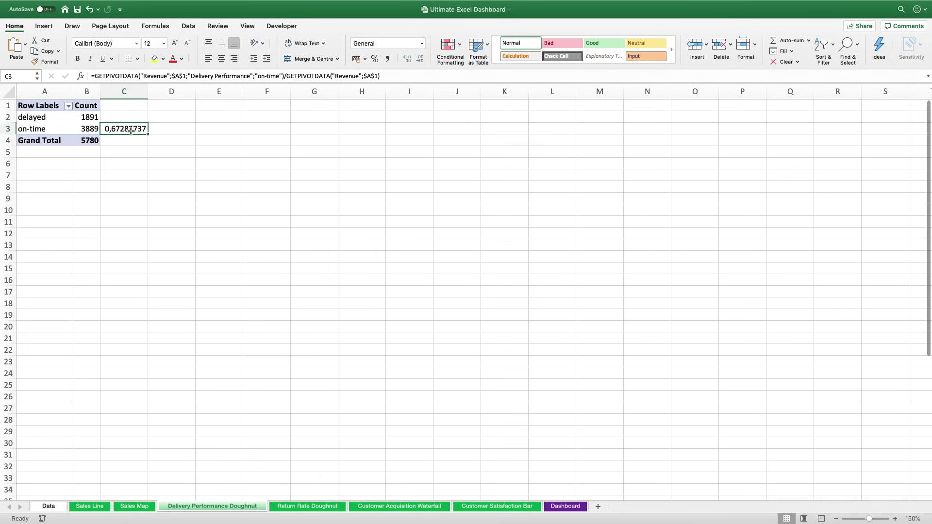
click(375, 59)
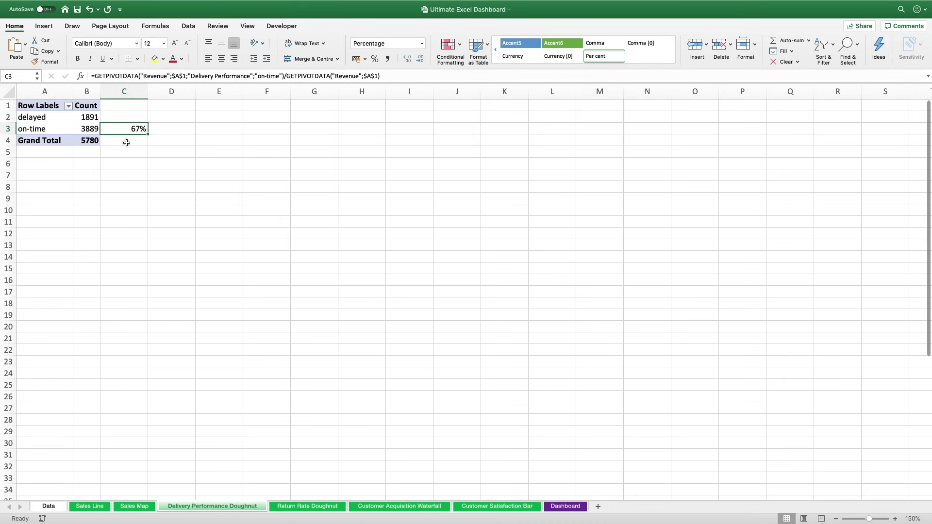
- Insert a pivot chart based on the delivery performance pivot table
click(89, 127)
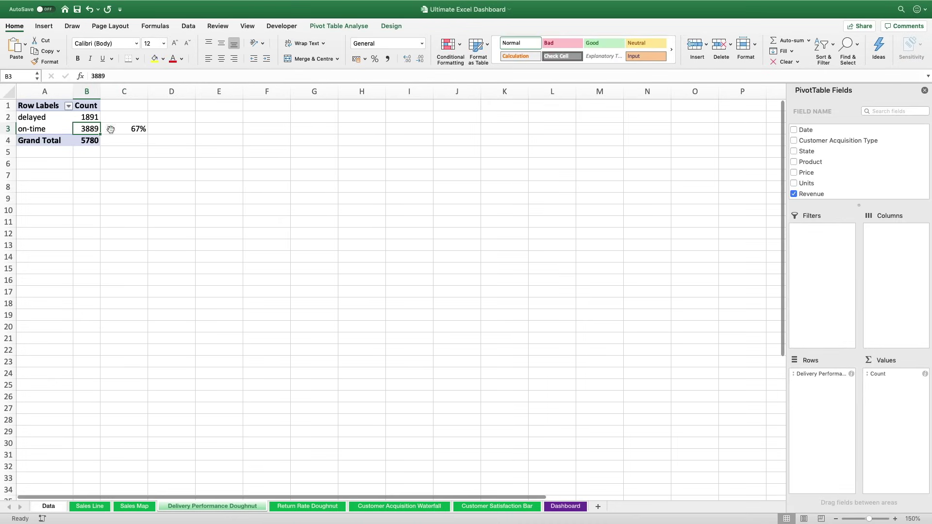
click(45, 27)
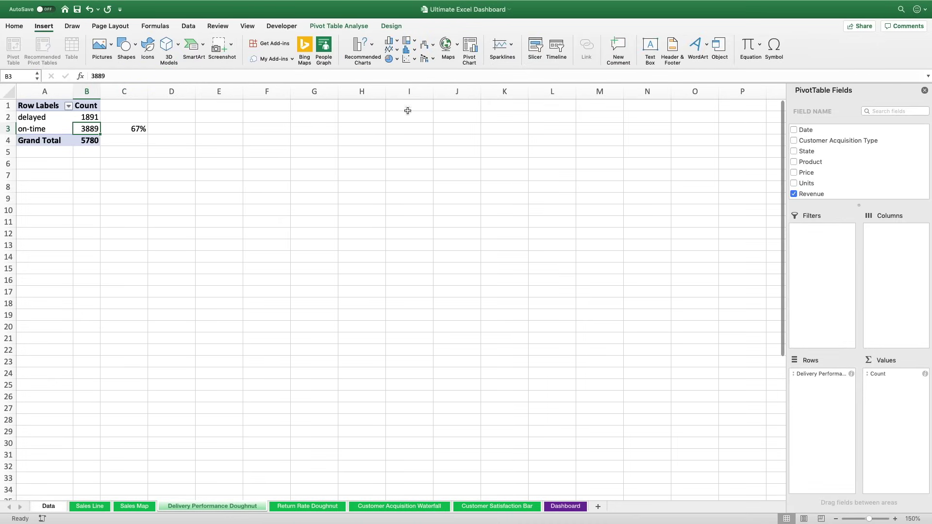
click(471, 45)
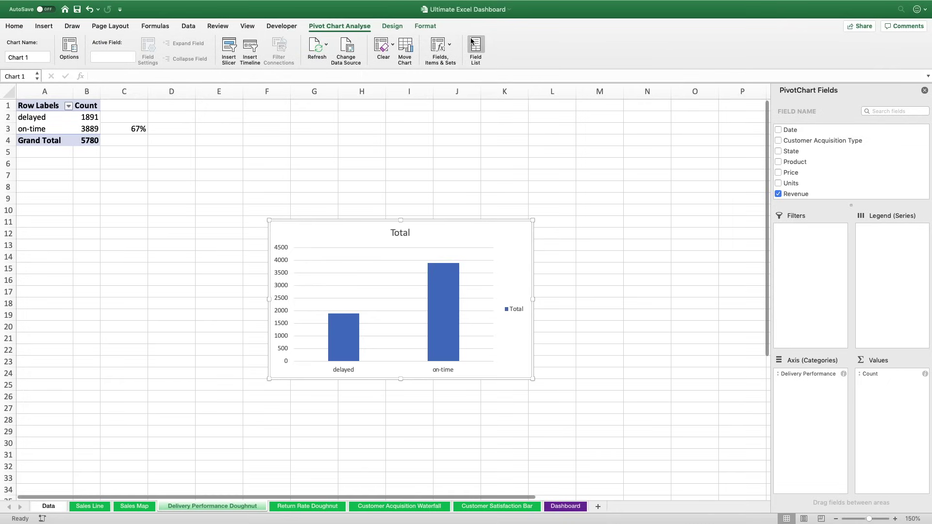
- Turn the pivot chart into a doughnut chart placed higher up beside the pivot table, and delete its title
drag(459, 222, 427, 125)
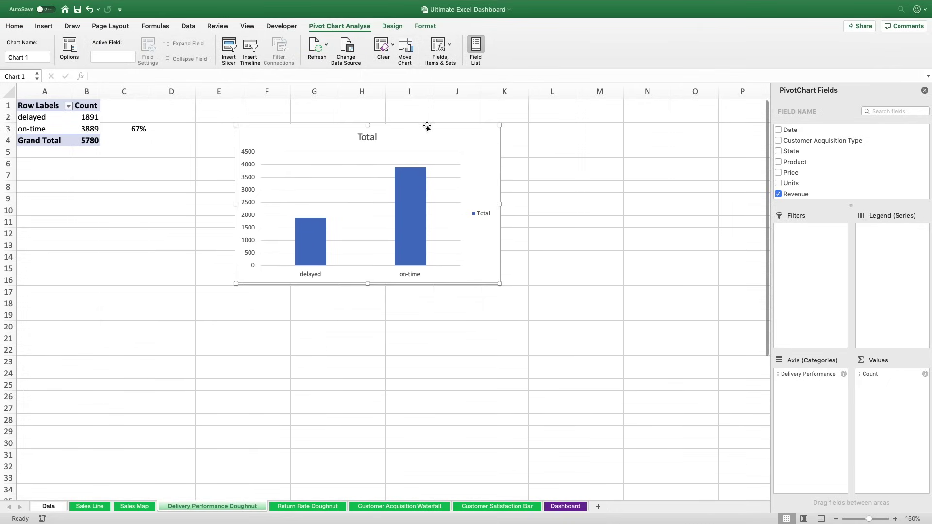
click(399, 26)
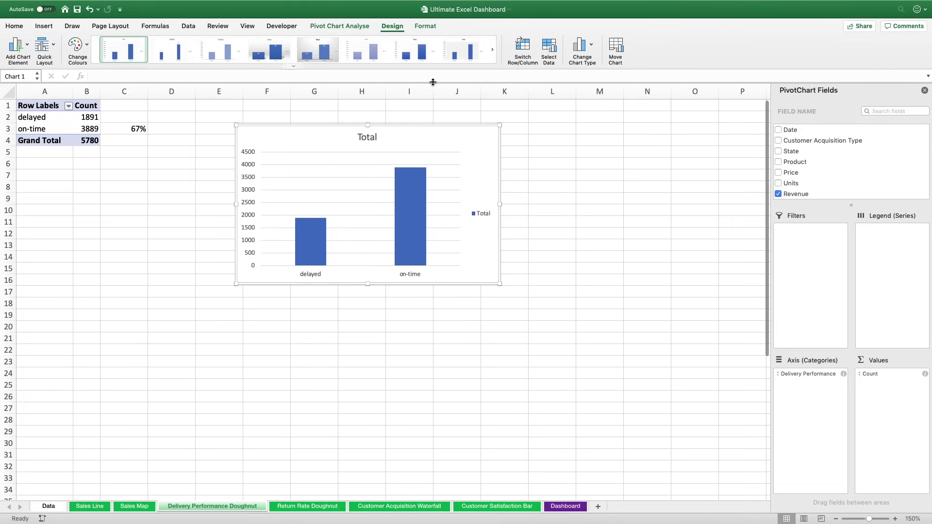
click(591, 47)
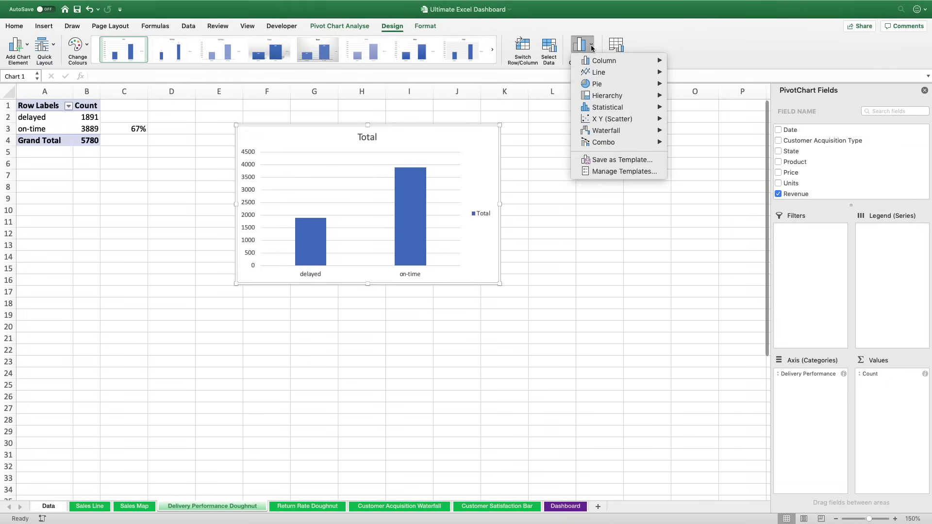
mouse_move(611, 86)
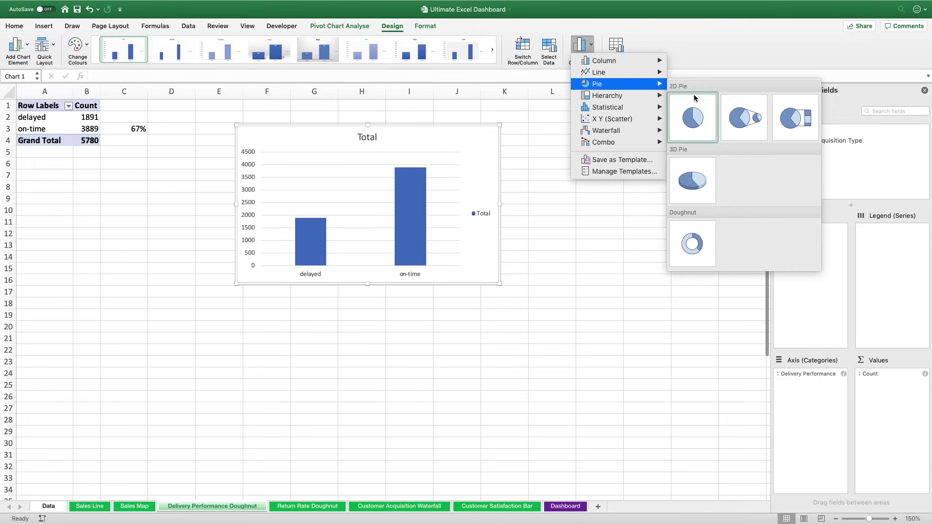
click(692, 250)
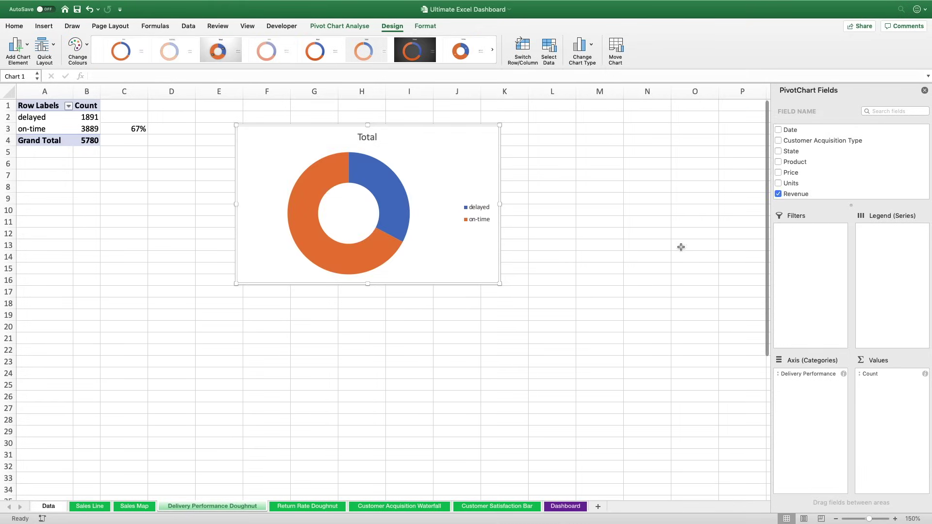
click(374, 139)
key(Delete)
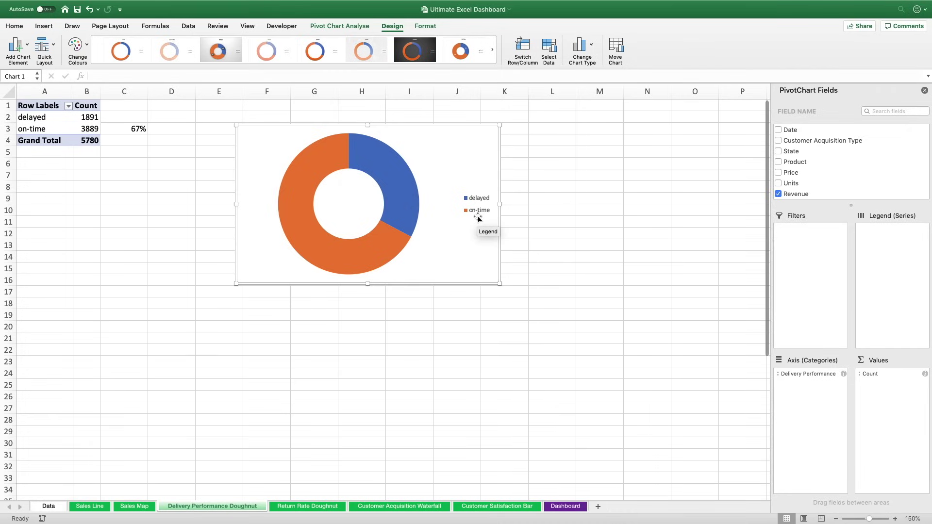
- Sort the pivot table's Delivery Performance row labels in descending order
click(69, 106)
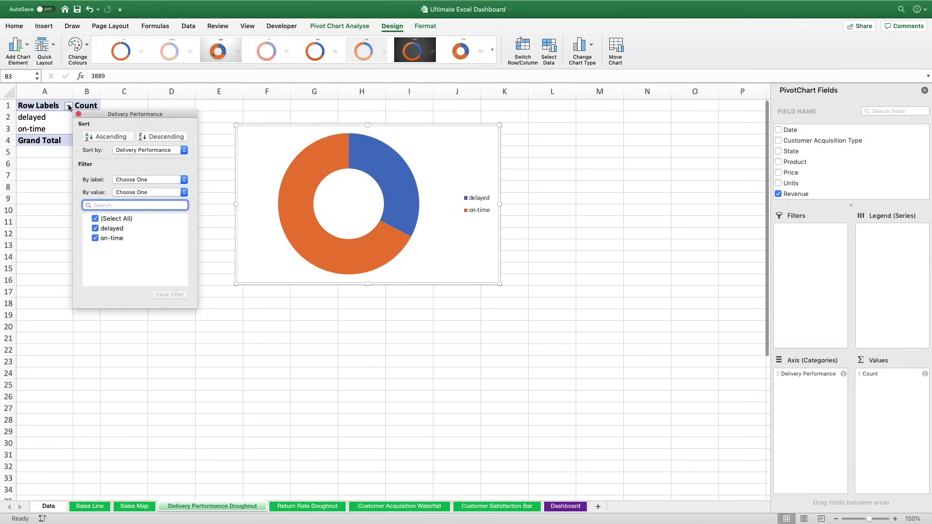
click(168, 136)
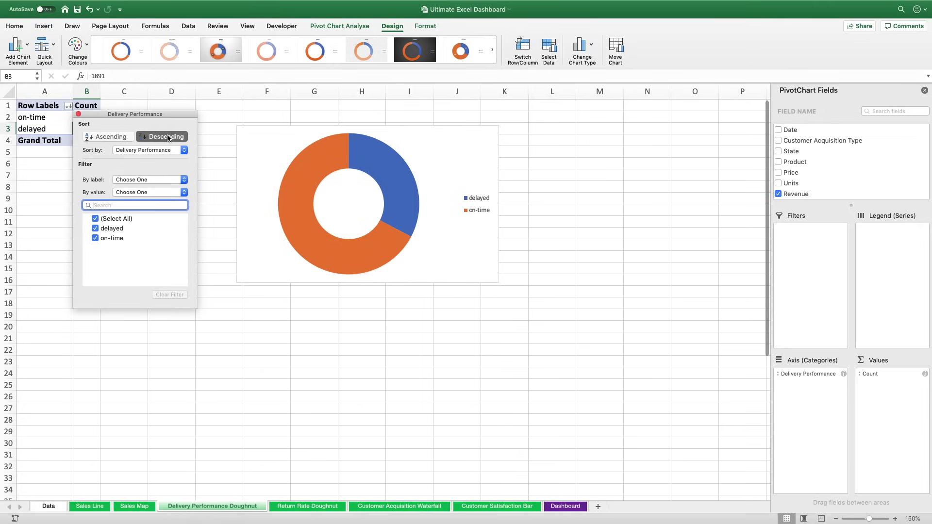
click(78, 114)
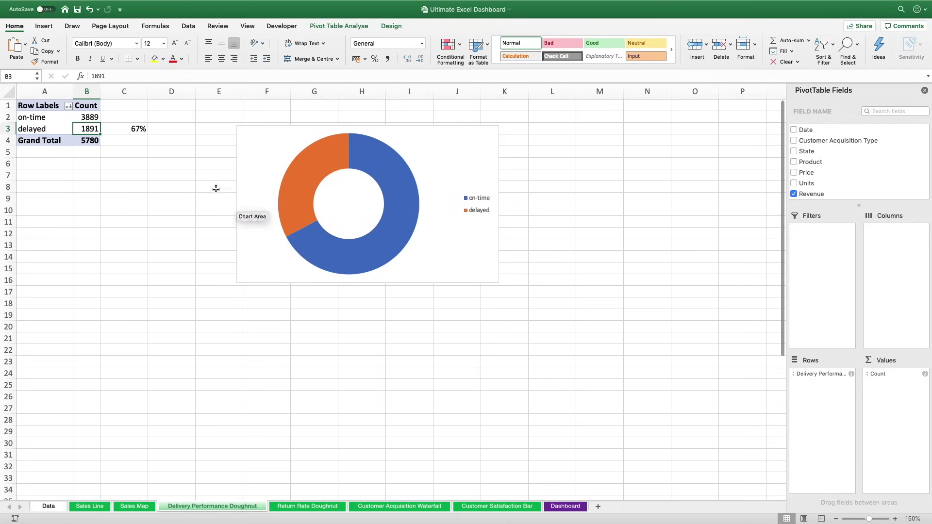
- Insert a text box below the doughnut chart and link its content to cell C3
click(46, 29)
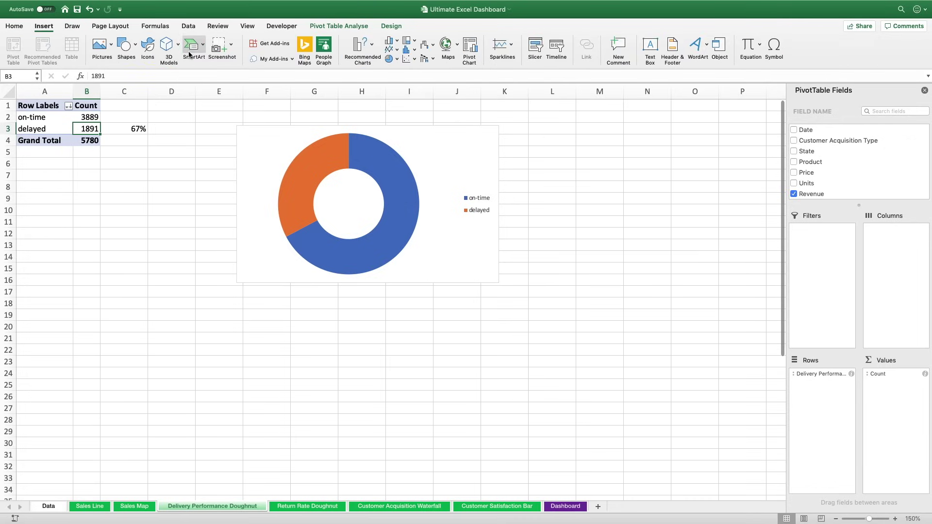
click(650, 48)
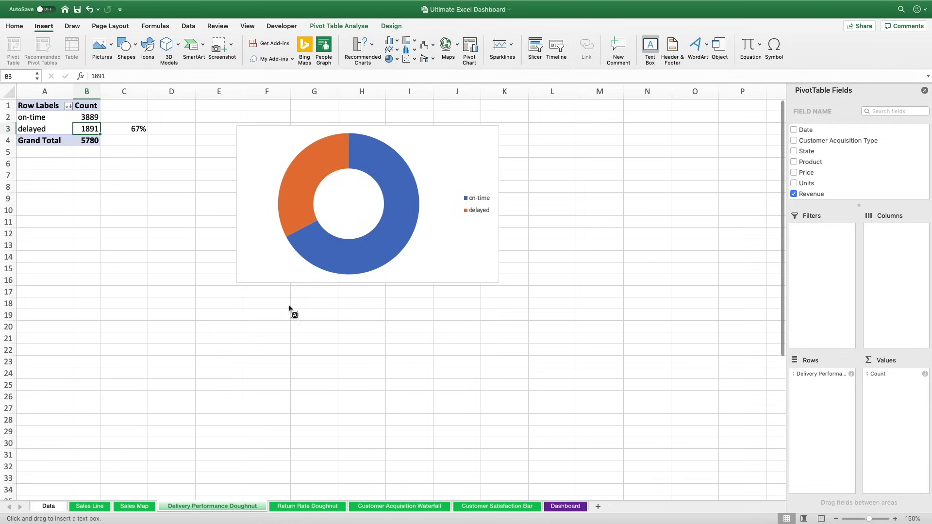
drag(245, 297, 456, 350)
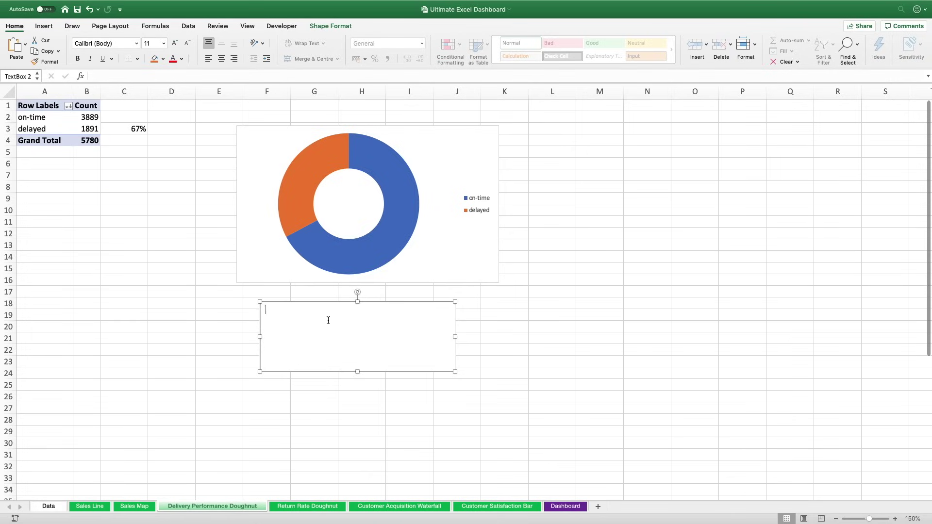
click(296, 302)
click(153, 76)
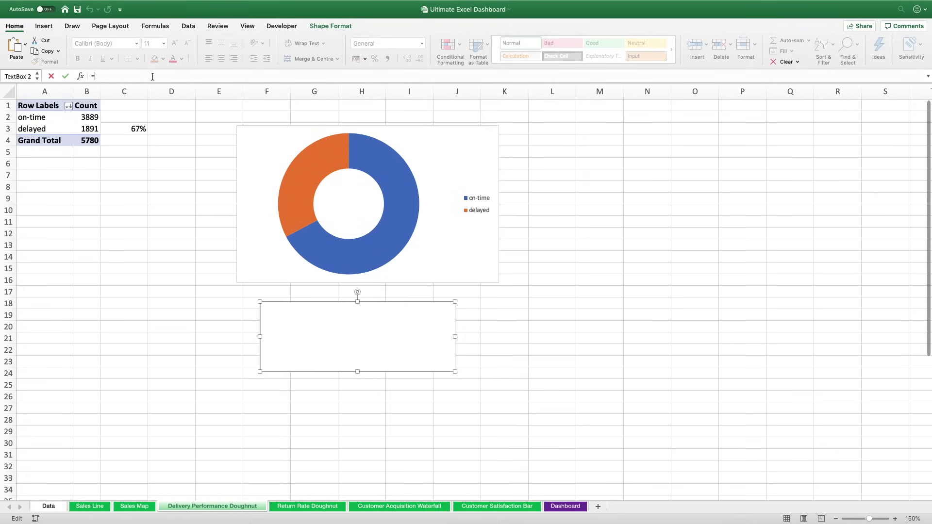
click(144, 129)
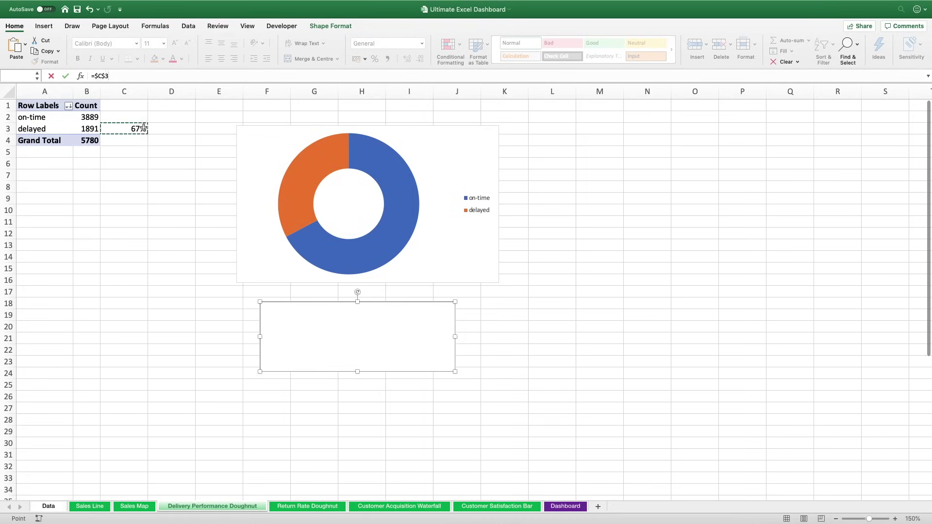
key(Return)
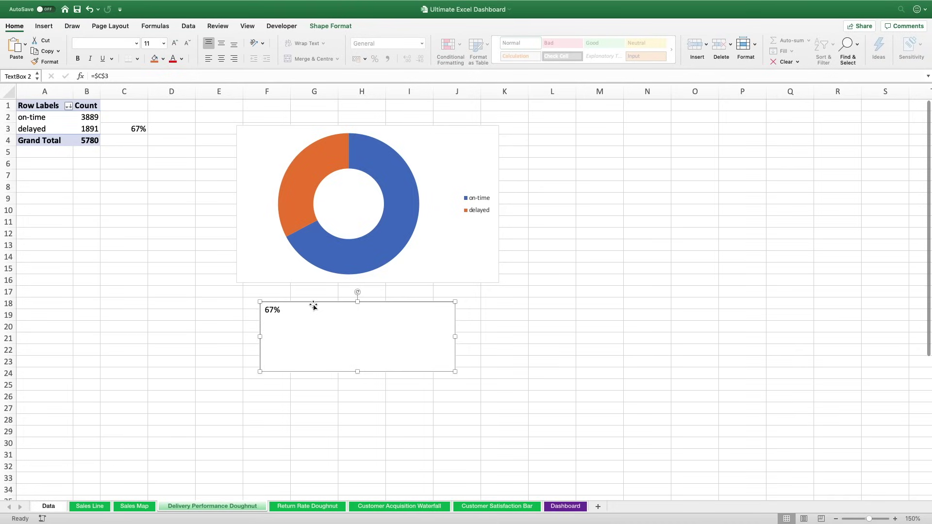
- Centre the text box's percentage horizontally and vertically at font size 36, and place the box just under the doughnut chart
click(221, 59)
click(223, 47)
click(175, 44)
click(175, 44)
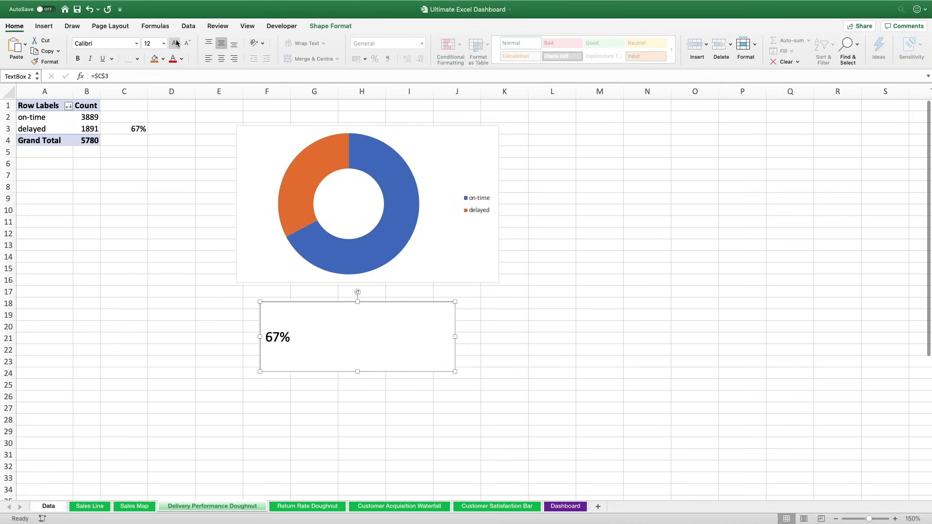
click(175, 43)
click(175, 43)
click(176, 43)
click(176, 43)
click(175, 43)
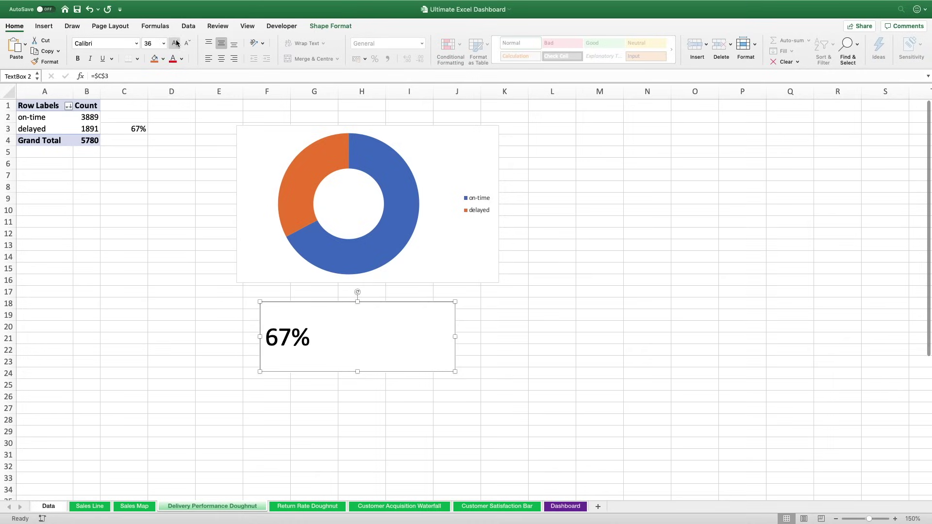
click(222, 59)
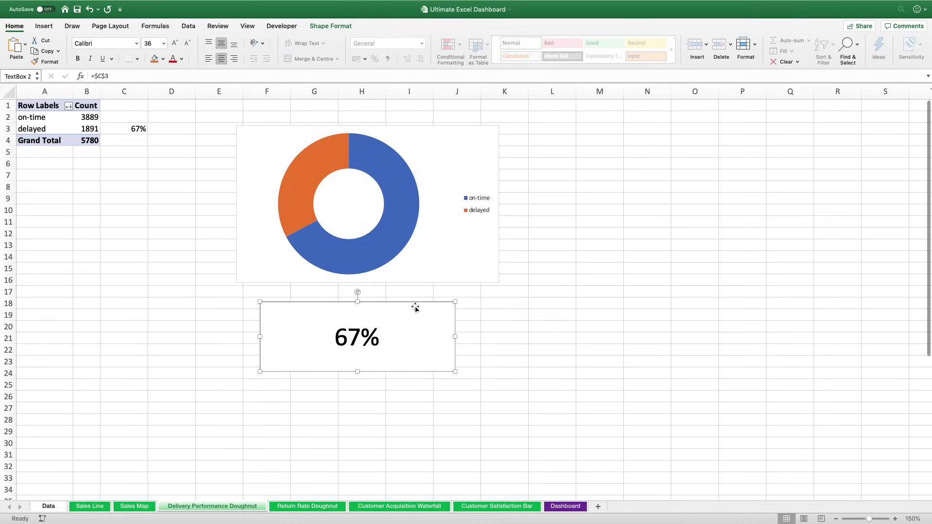
drag(414, 305, 429, 292)
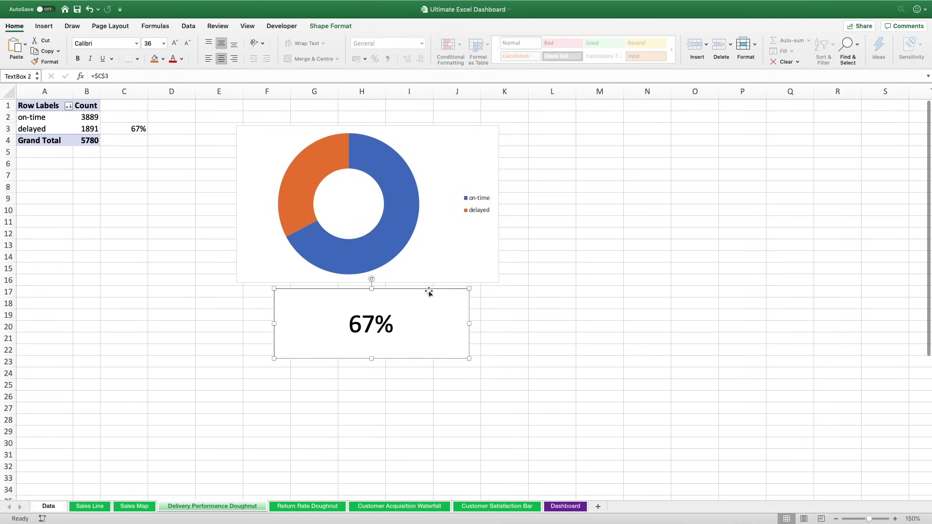
- Create a pivot table from Data_Table in cell A1 of the Return Rate Doughnut sheet
click(311, 507)
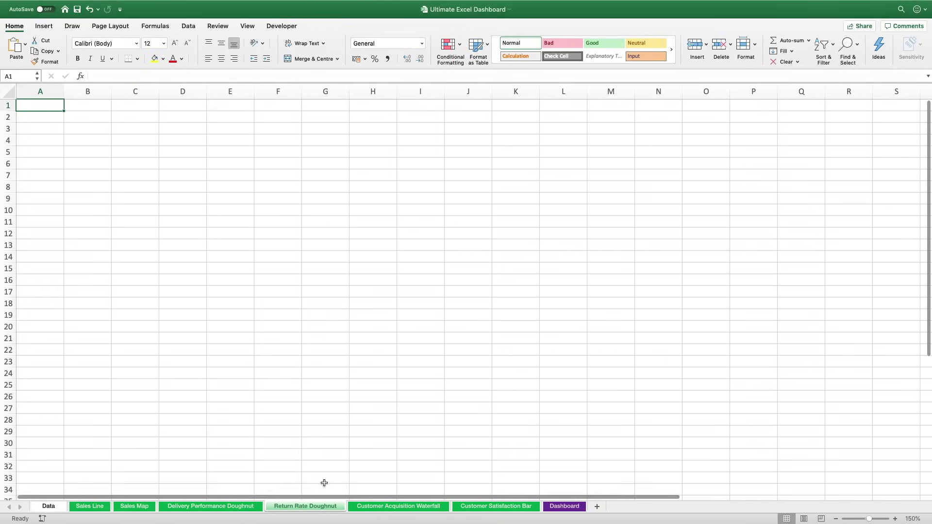
click(44, 26)
click(13, 48)
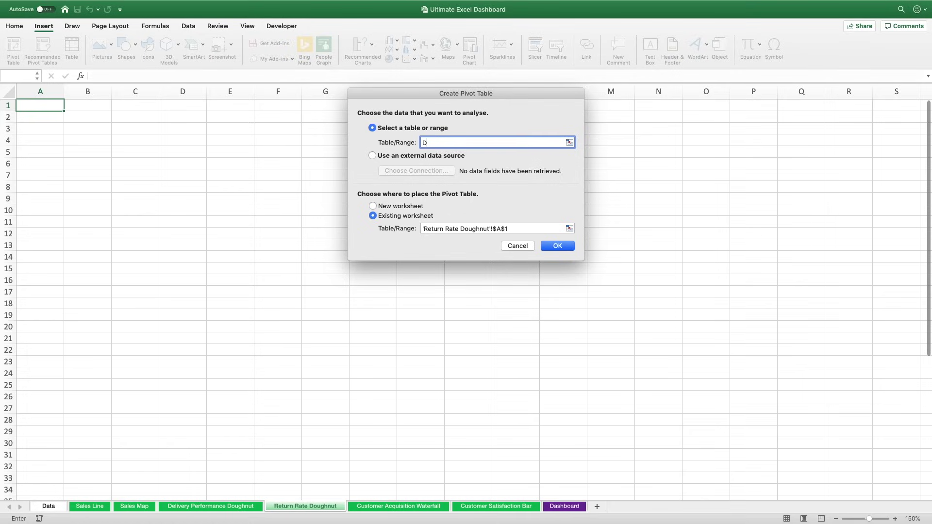
text(Data_Table)
click(558, 246)
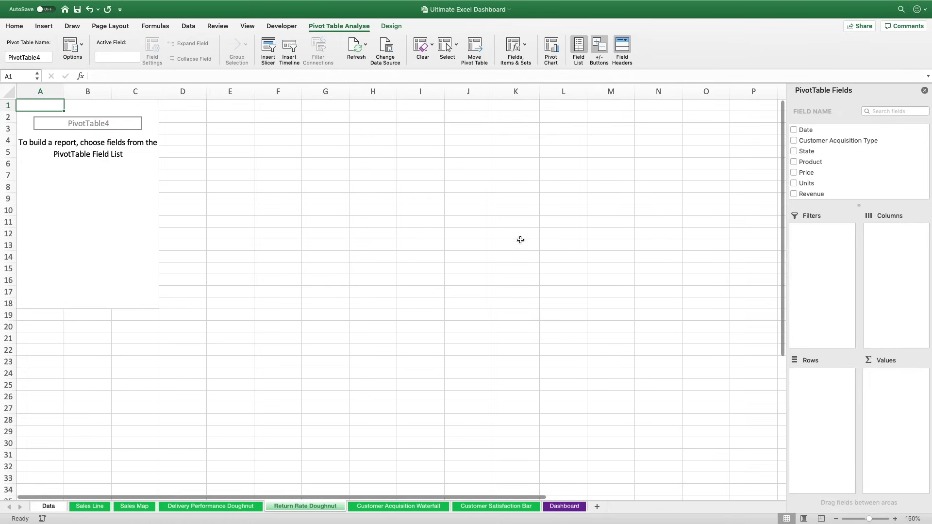
- Add Return as the new pivot table's rows and Revenue as its values
scroll(814, 173, down, 3)
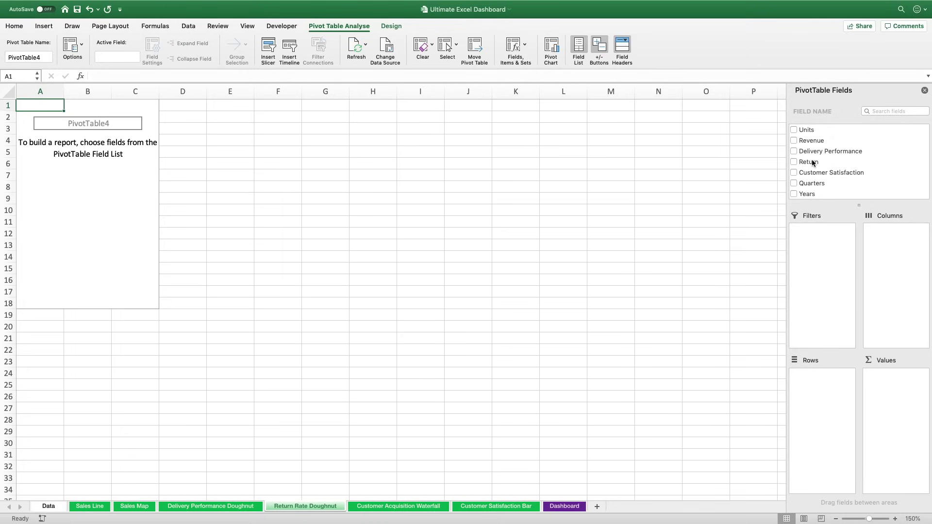
drag(813, 162, 833, 413)
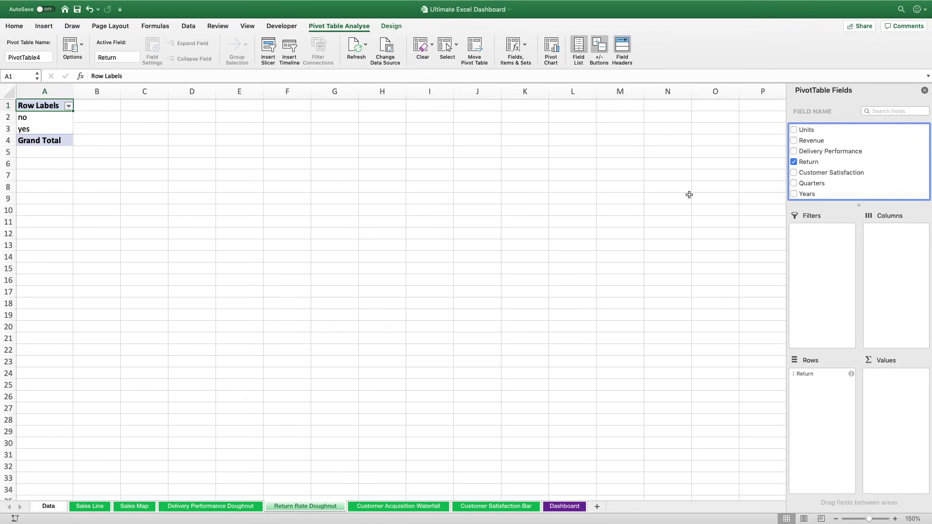
drag(812, 141, 905, 395)
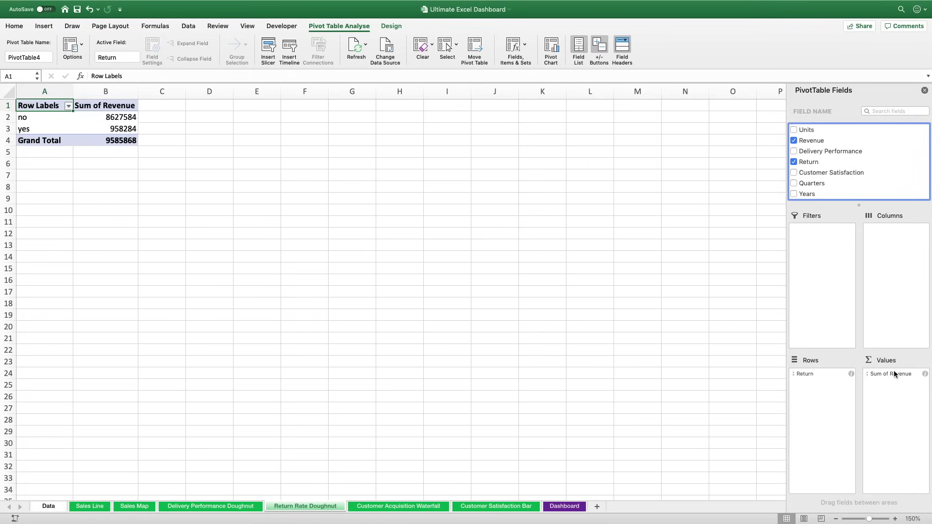
- Summarise the return pivot table's Revenue values by Count and rename the field Count
click(893, 376)
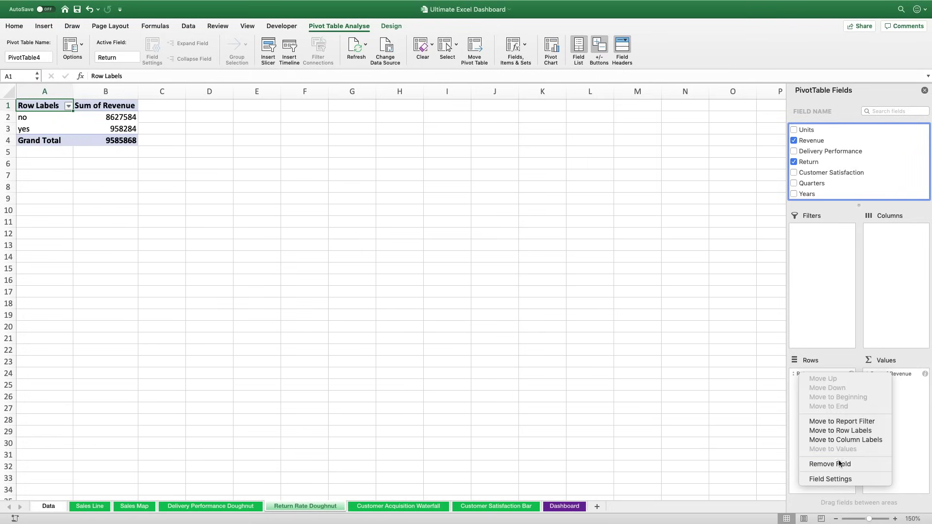
click(830, 479)
click(434, 167)
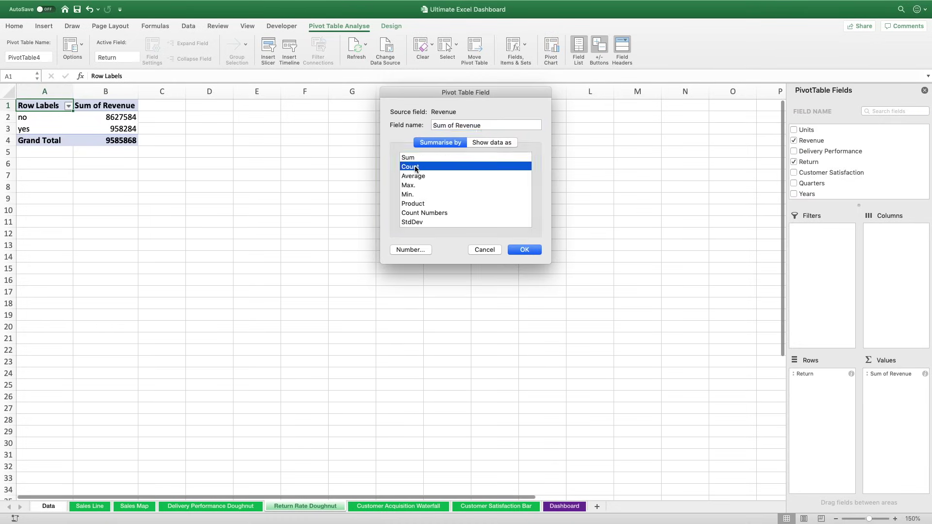
click(452, 125)
triple_click(452, 125)
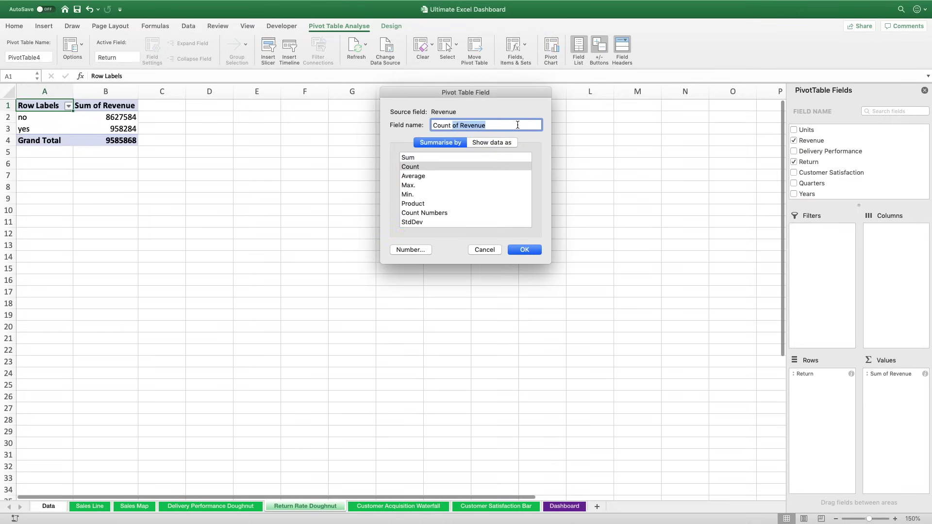
text(Count)
click(519, 250)
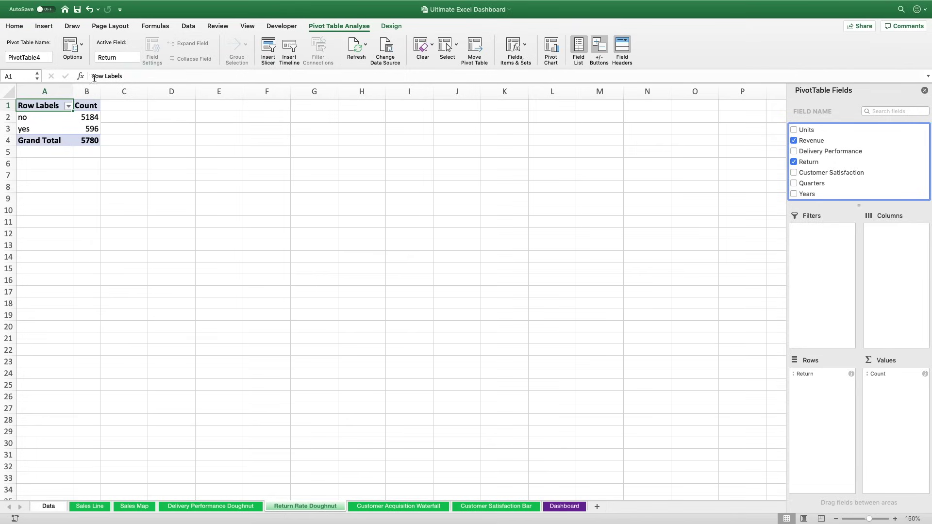
- Calculate the return rate in C3 by dividing the pivot table's "yes" count by its grand total
click(43, 27)
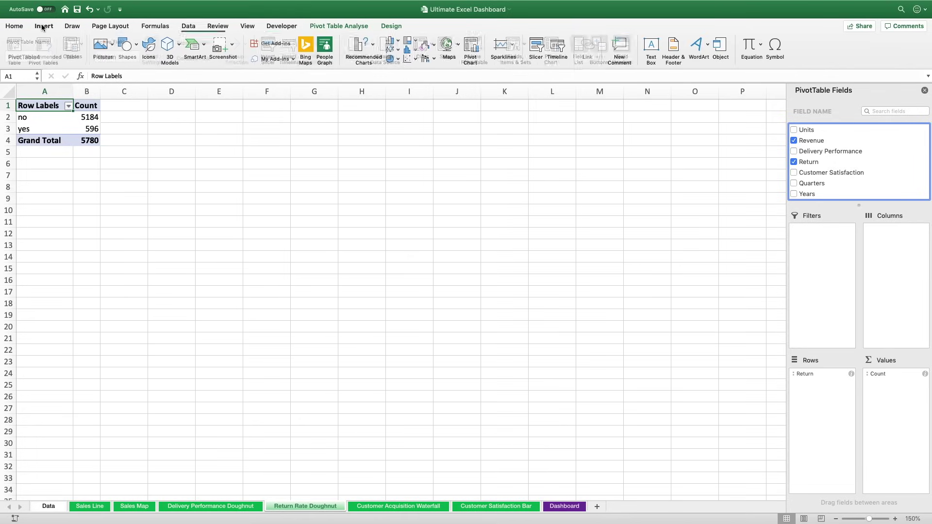
click(109, 123)
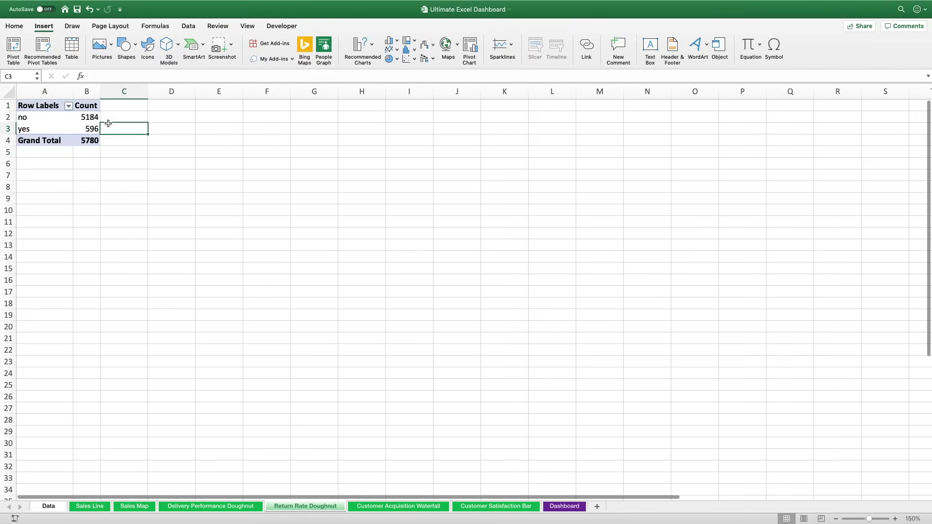
text(=)
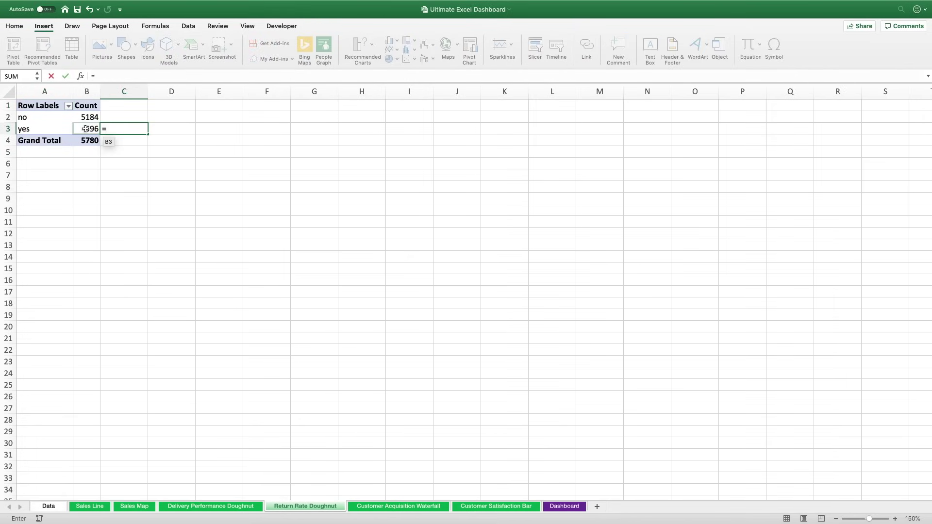
click(85, 128)
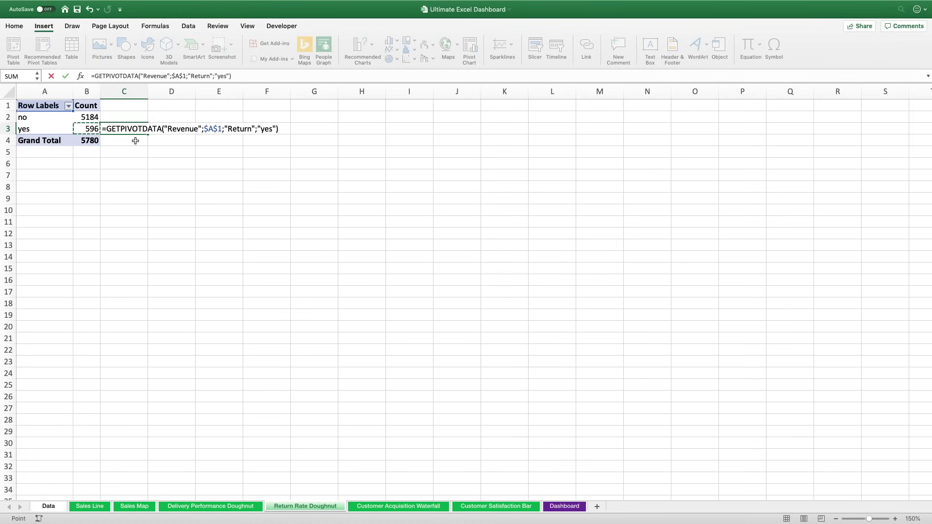
text(/)
click(90, 141)
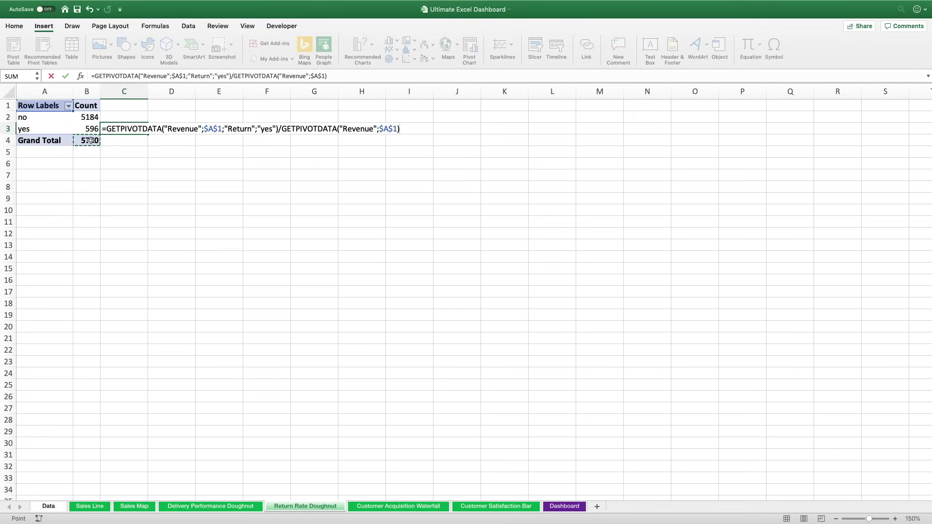
key(Return)
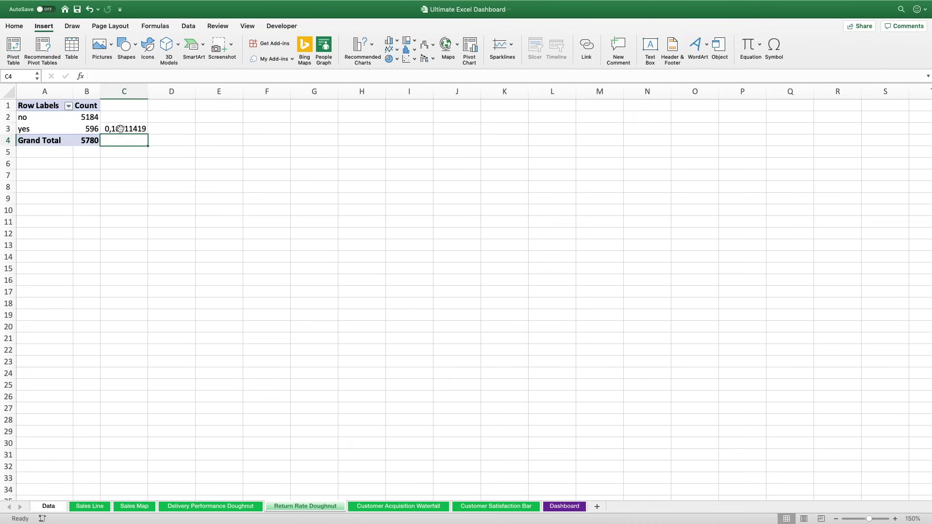
- Format the return rate in C3 as a percentage
click(120, 129)
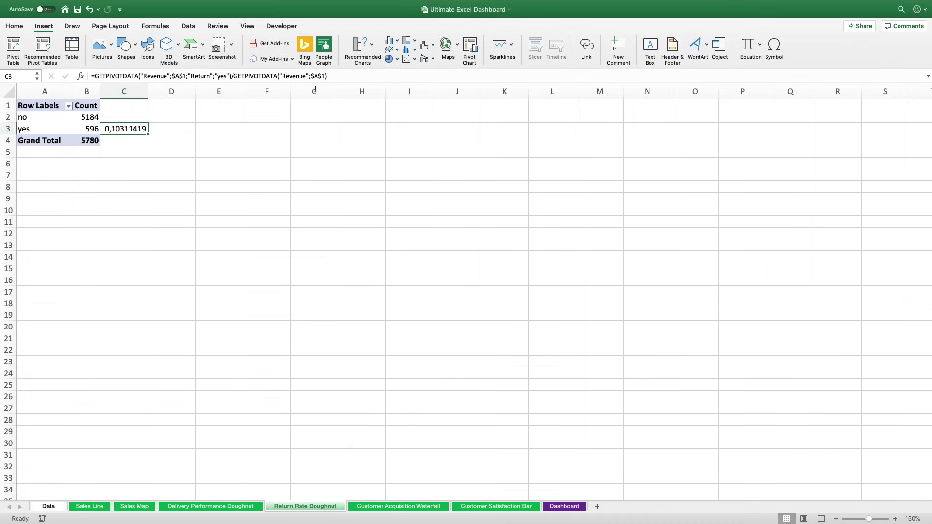
click(16, 28)
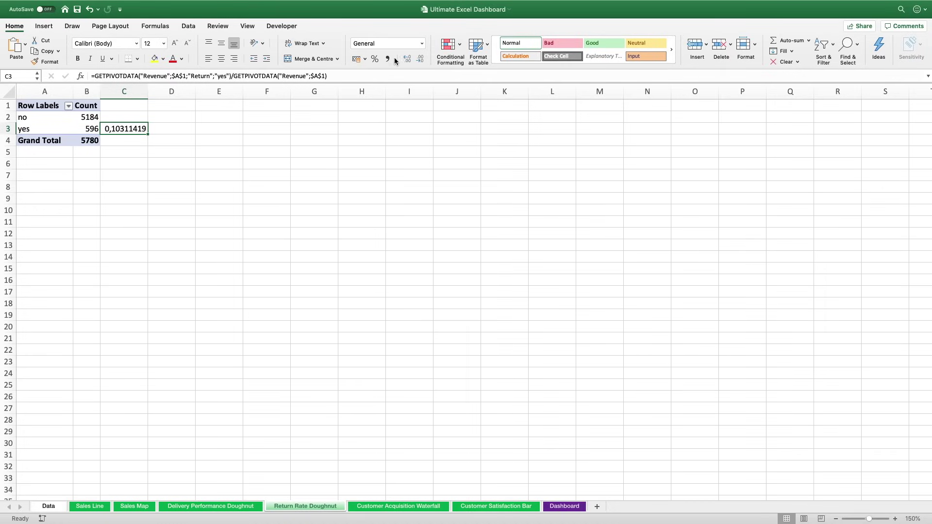
click(374, 58)
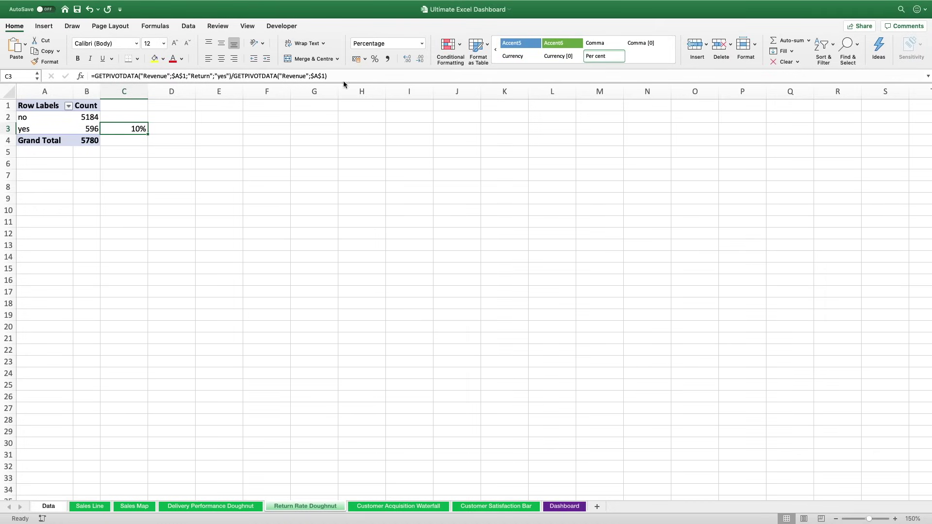
- Insert a pivot chart from the return pivot table and move it up, closer to the table
click(95, 130)
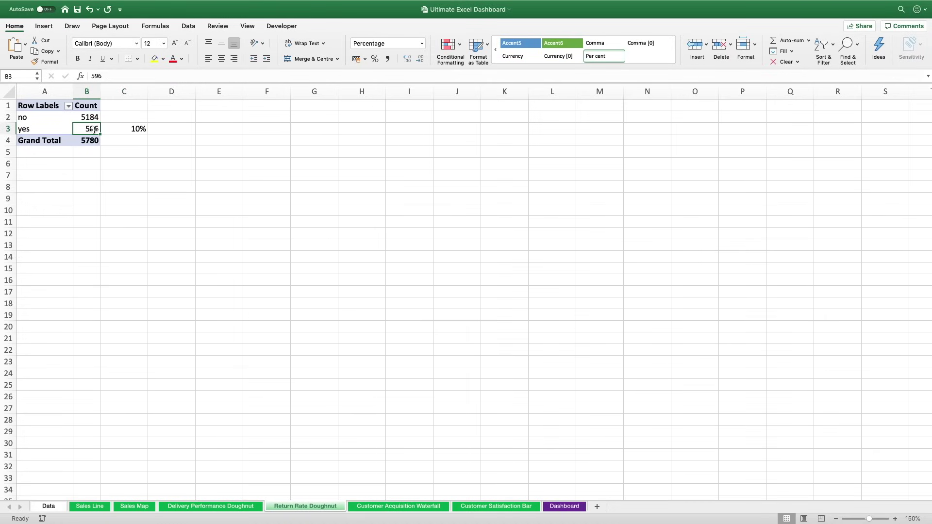
click(44, 26)
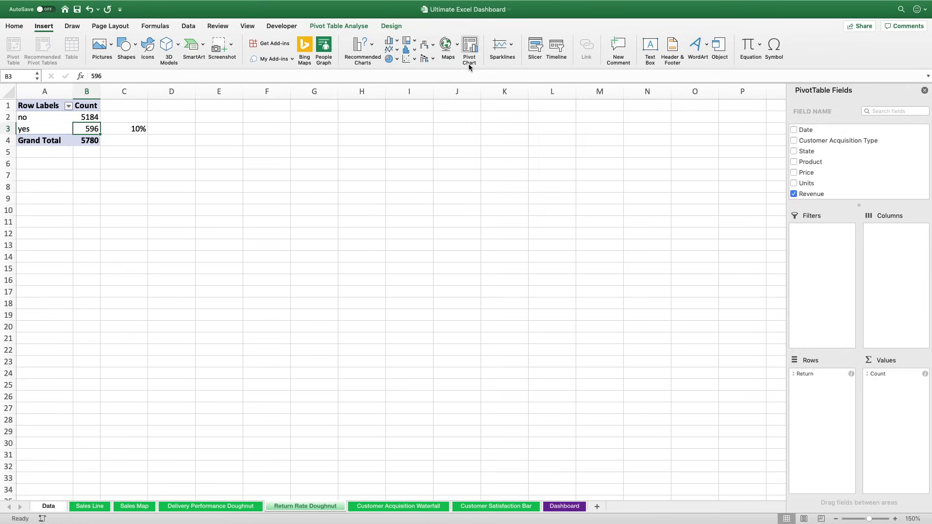
click(470, 47)
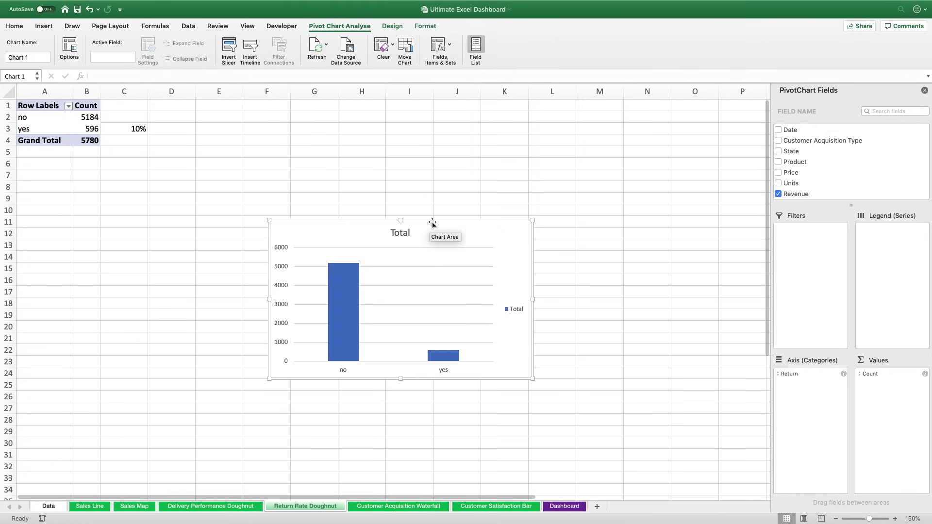
drag(433, 223, 401, 146)
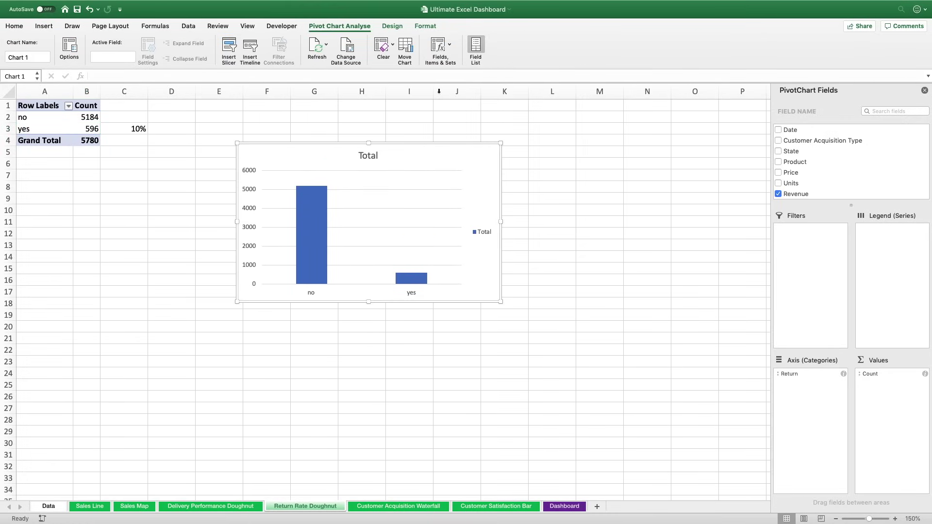
- Change the return pivot chart to a doughnut chart and delete its title
click(392, 27)
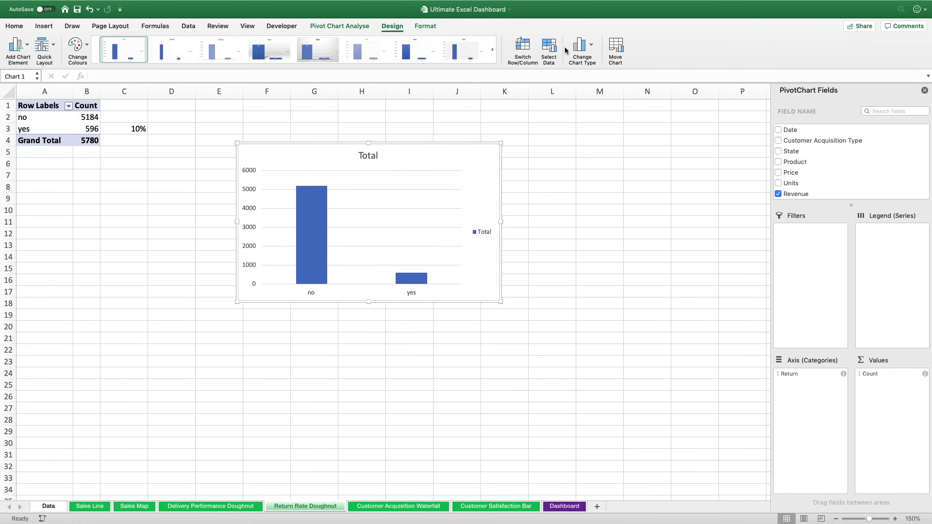
click(581, 47)
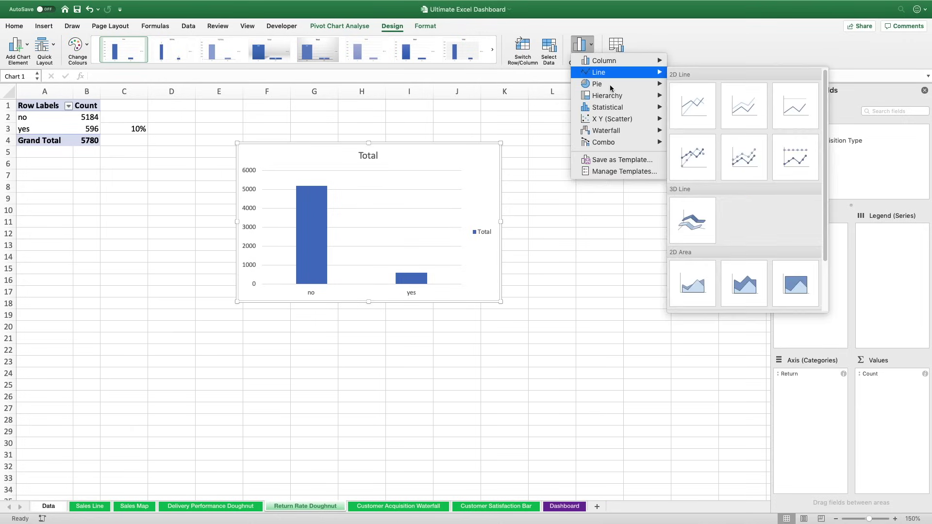
mouse_move(611, 87)
click(694, 227)
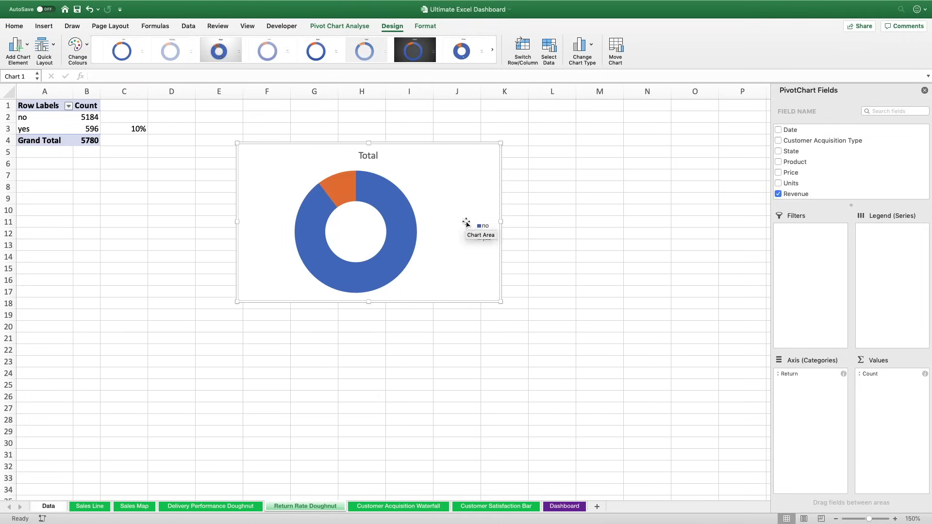
mouse_move(339, 195)
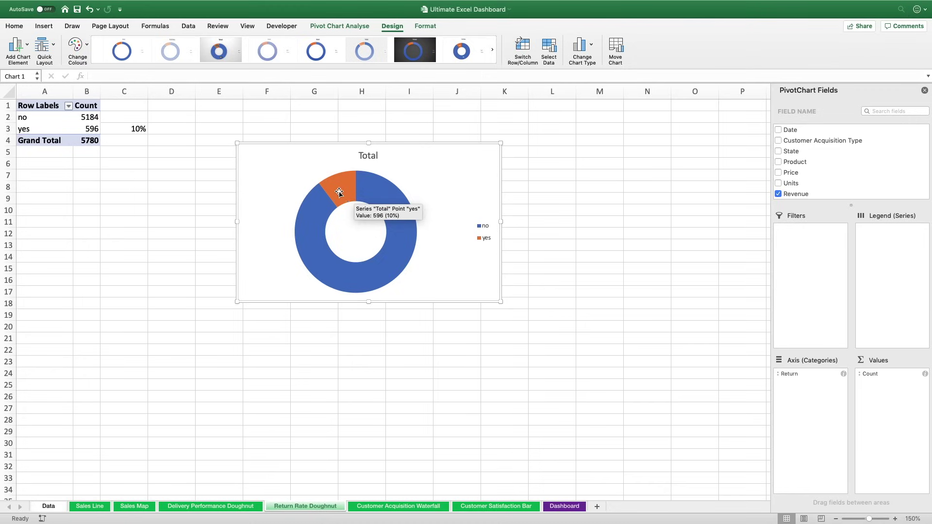
mouse_move(385, 186)
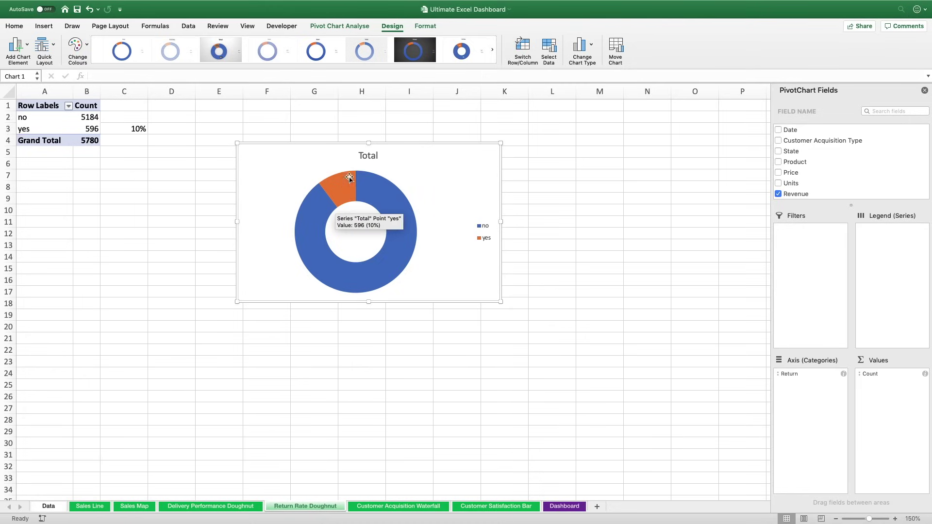
click(375, 156)
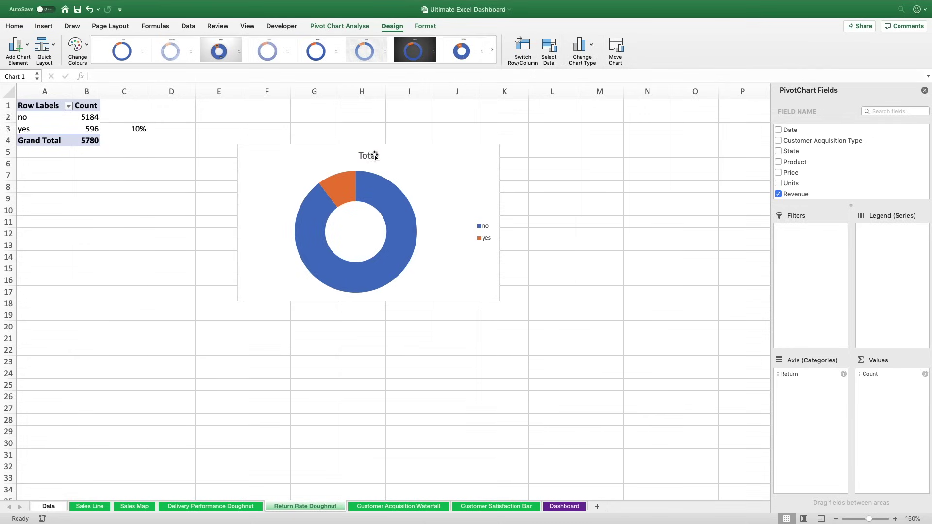
key(Delete)
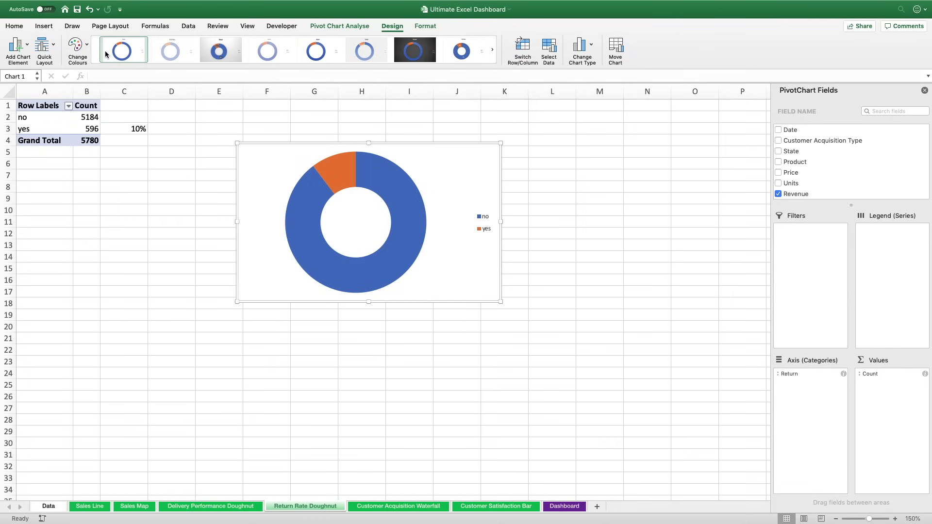
- Insert a text box below the doughnut chart and link its content to cell C3
click(45, 27)
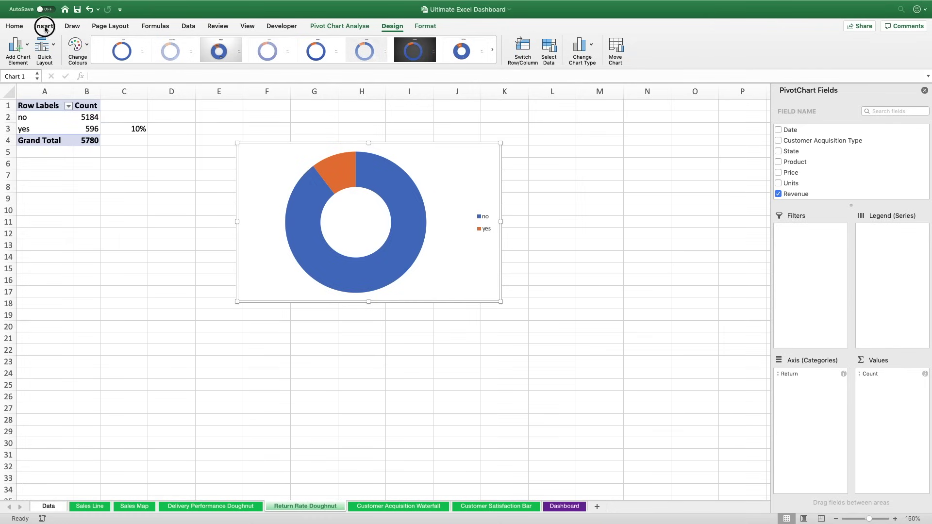
click(650, 47)
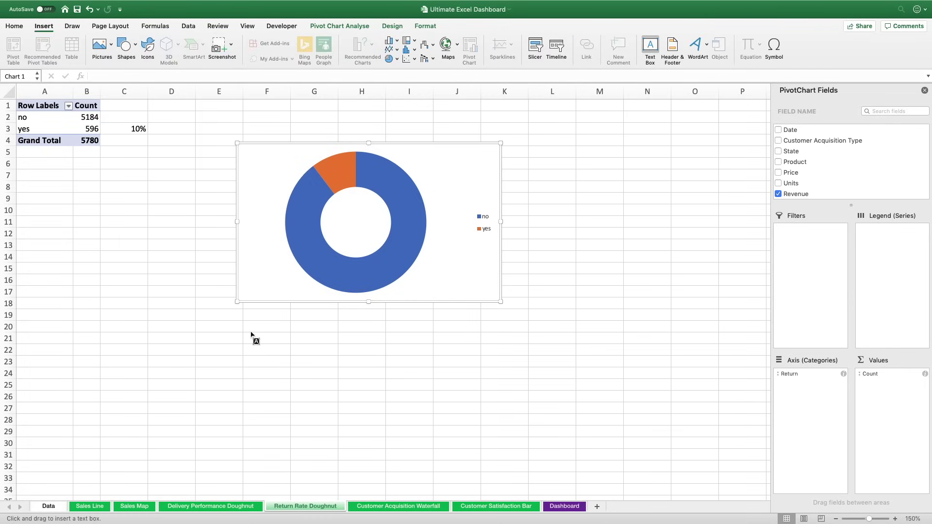
drag(247, 319, 457, 376)
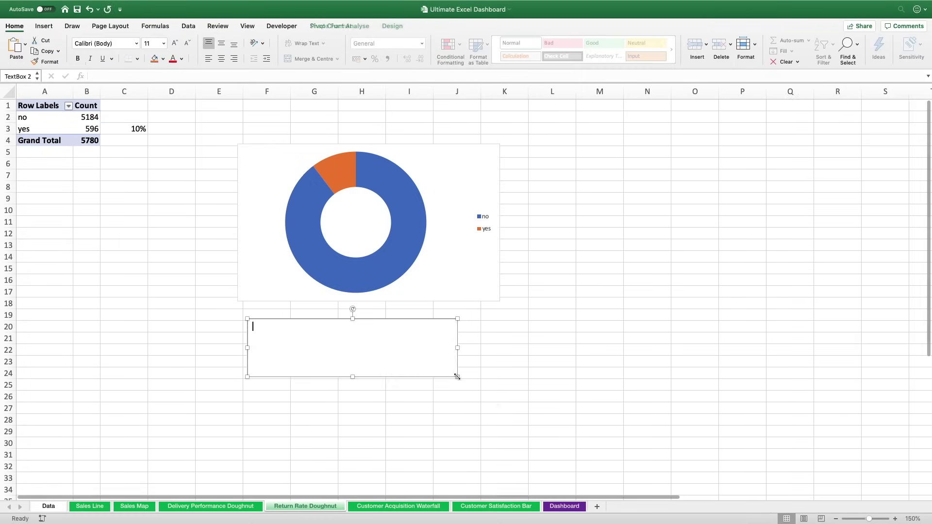
click(141, 76)
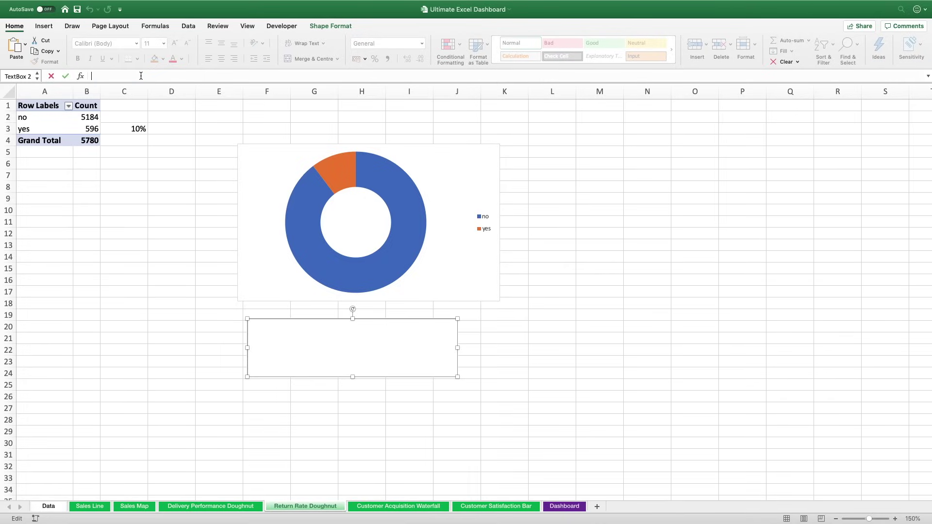
text(=)
click(134, 129)
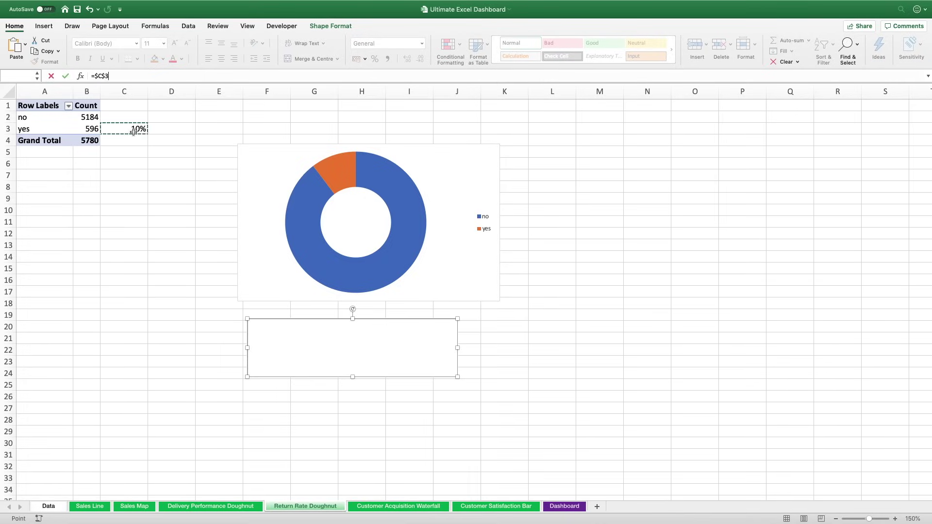
key(Return)
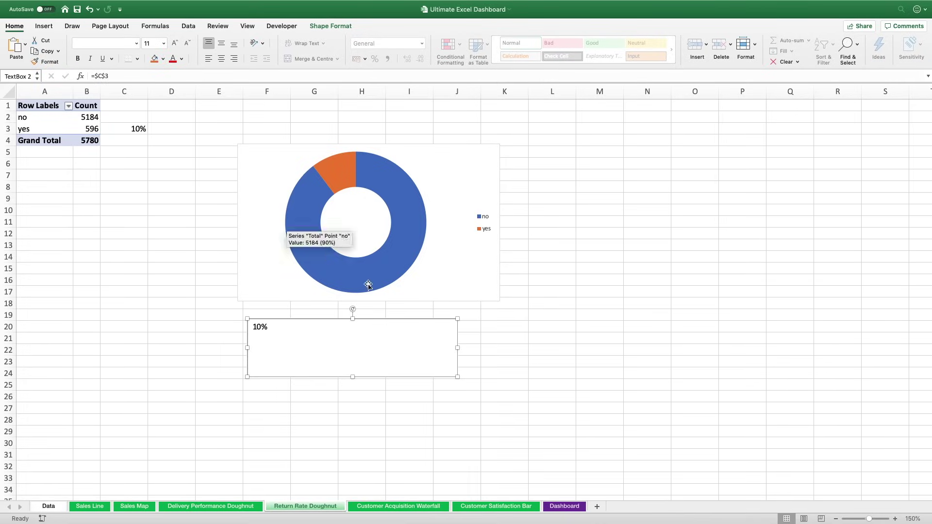
- Set the text box's font size to 36 and centre its text horizontally and vertically
click(153, 42)
text(12)
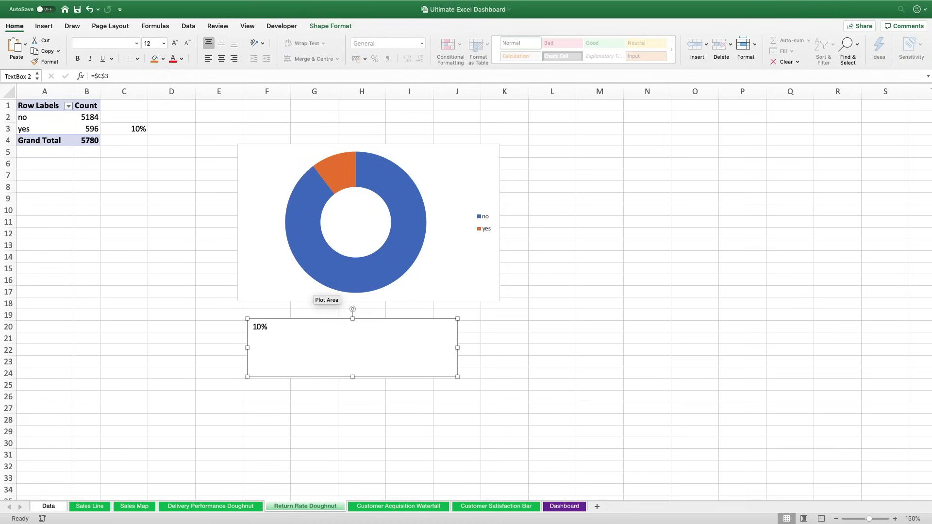
key(Return)
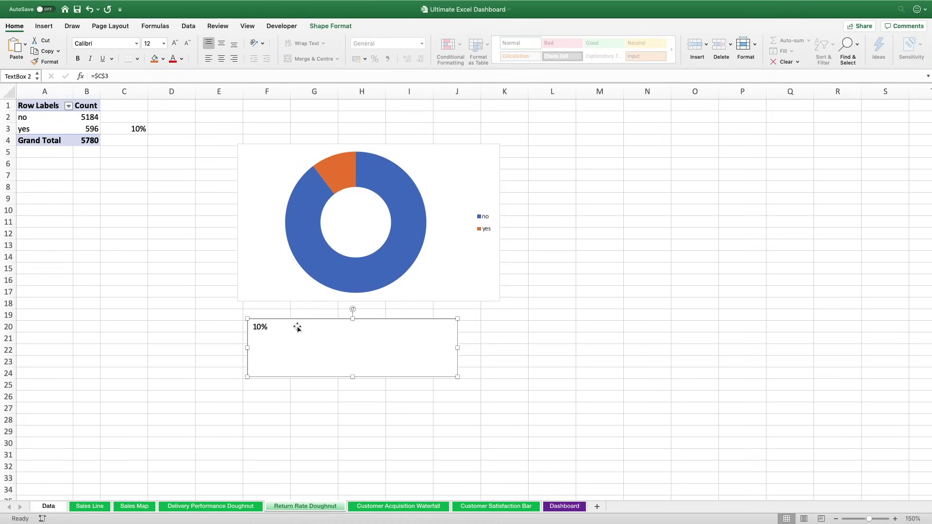
click(136, 41)
text(366)
key(BackSpace)
key(Return)
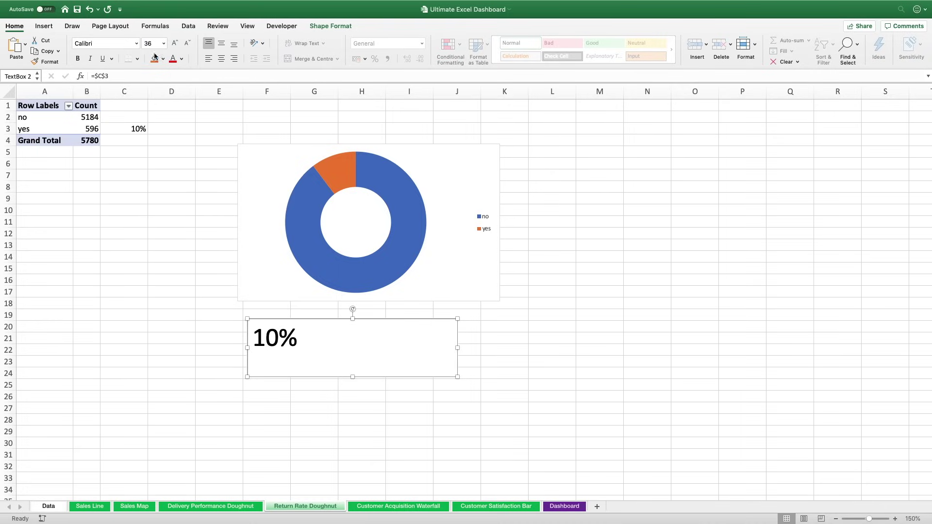
click(222, 58)
click(223, 45)
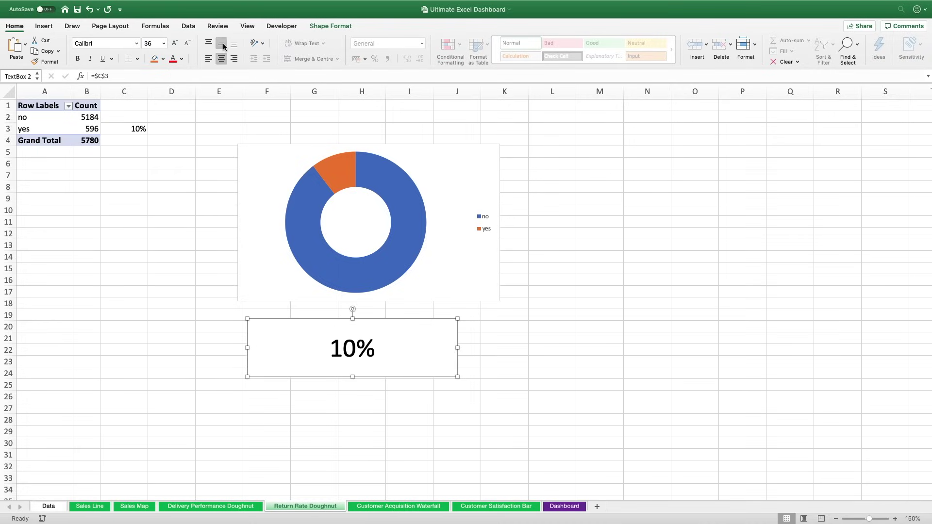
click(189, 302)
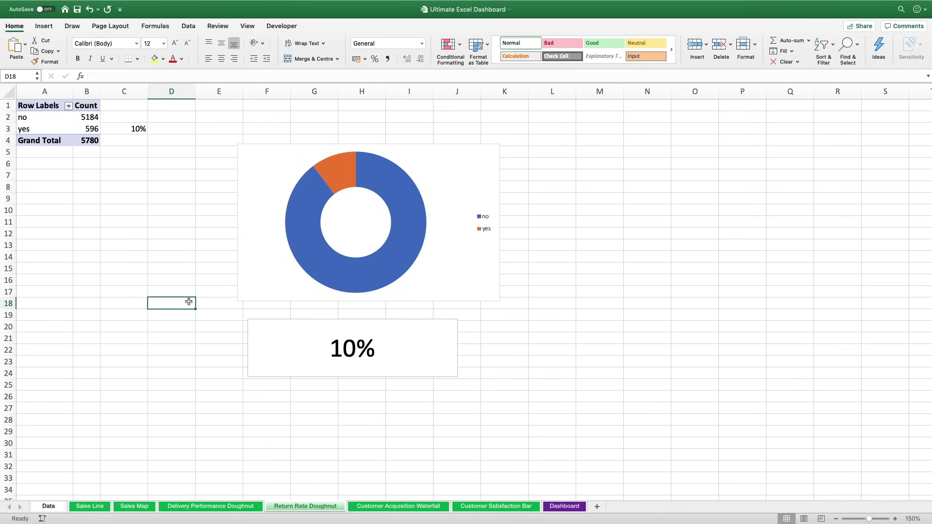
- Create a pivot table from Data_Table in A1 of the Customer Acquisition Waterfall sheet, with Customer Acquisition Type as rows and Revenue as values
click(386, 507)
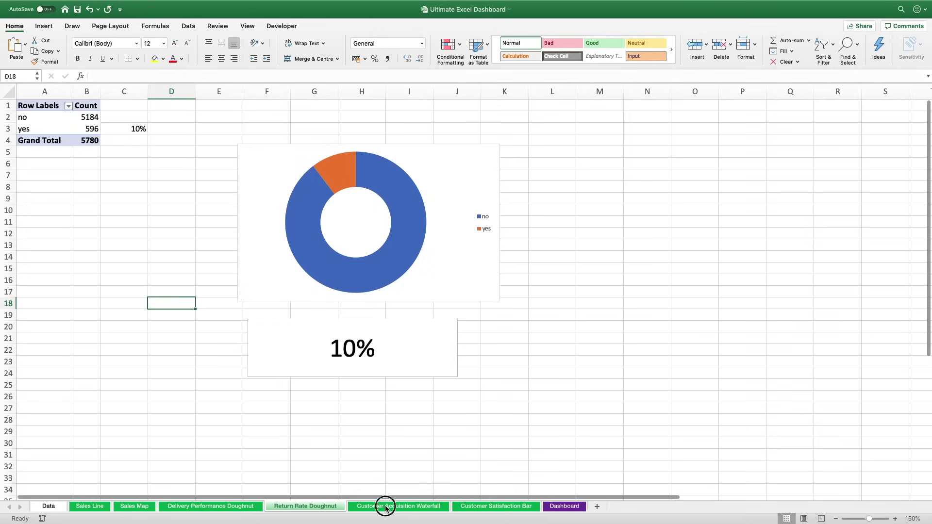
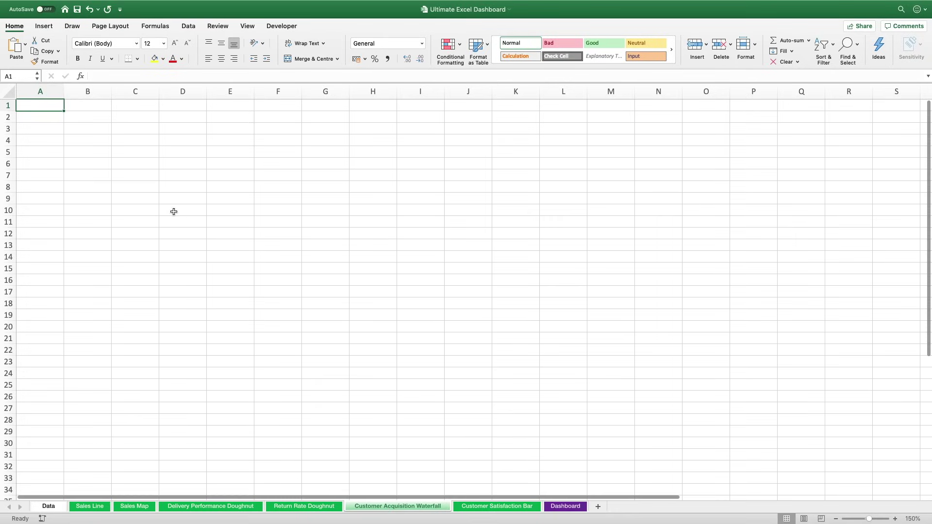
click(44, 27)
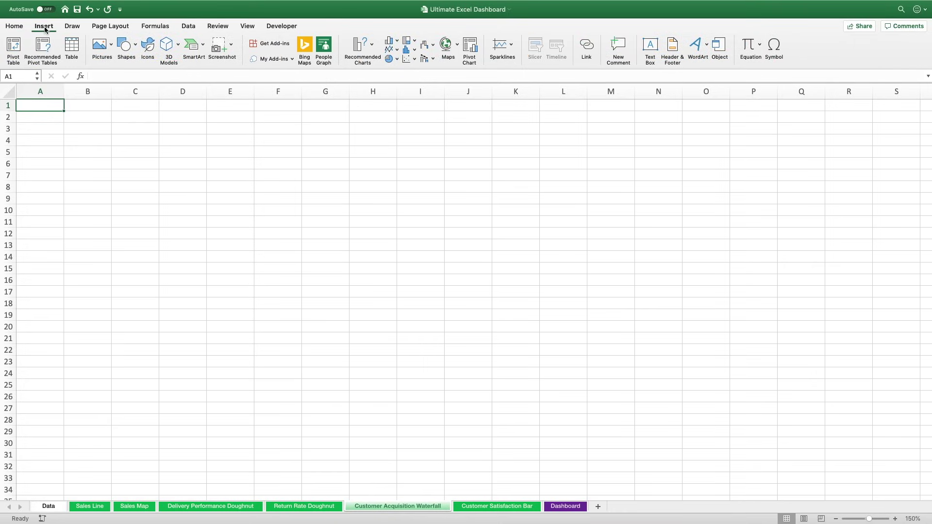
click(12, 47)
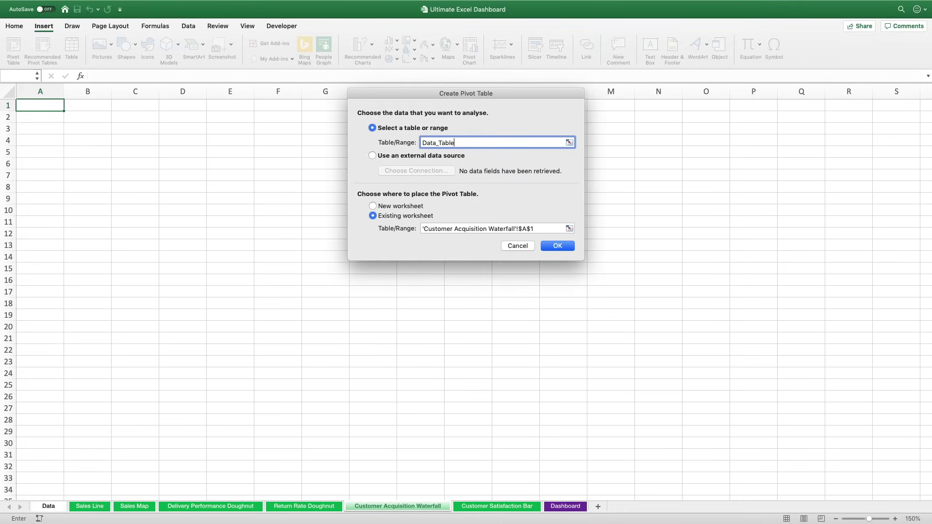
click(557, 247)
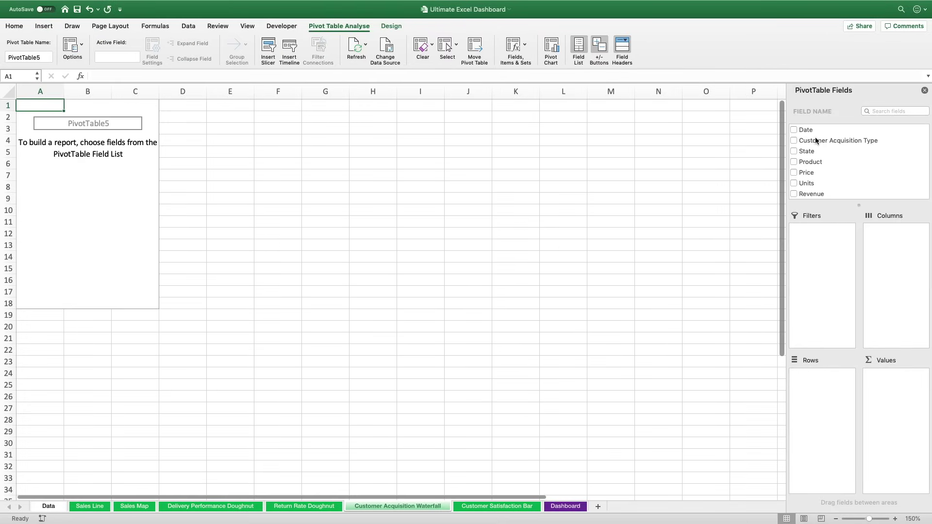
drag(829, 139, 816, 398)
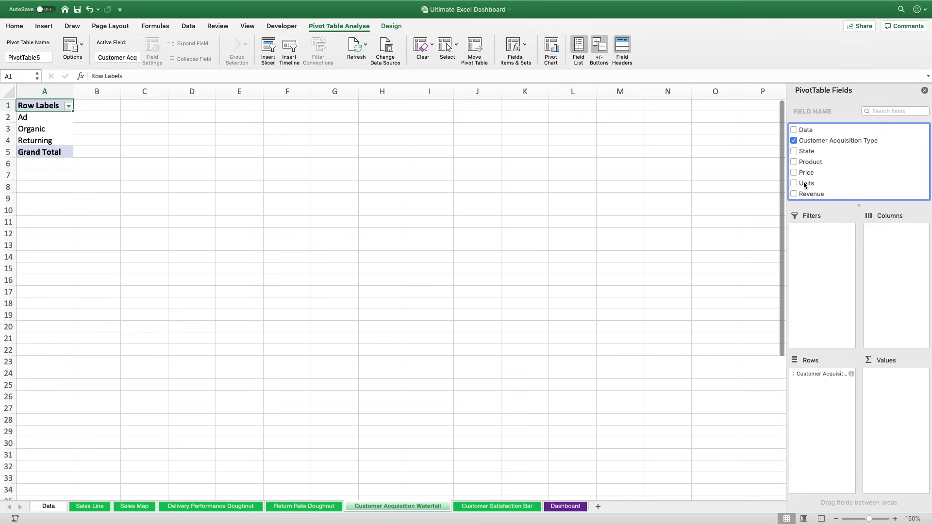
drag(806, 193, 891, 386)
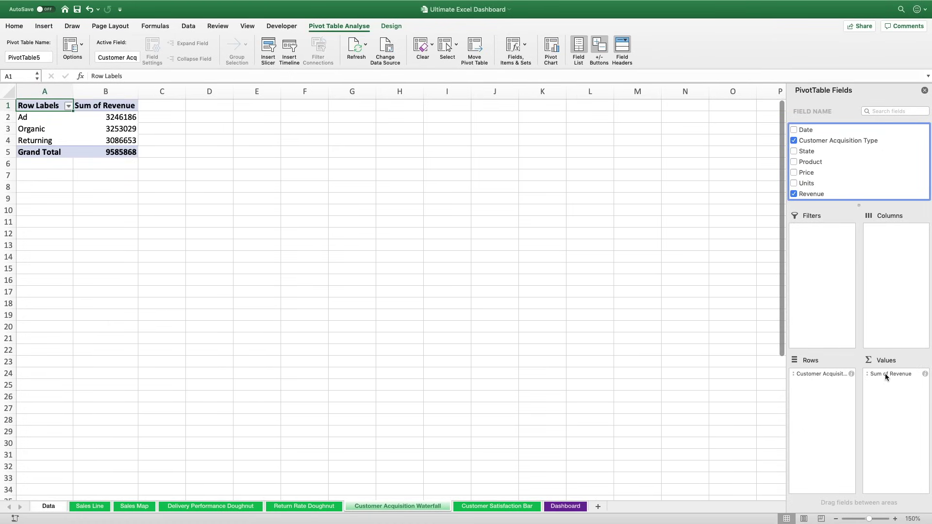
- Summarise the pivot table's Revenue values by Count and name the field Count
click(885, 377)
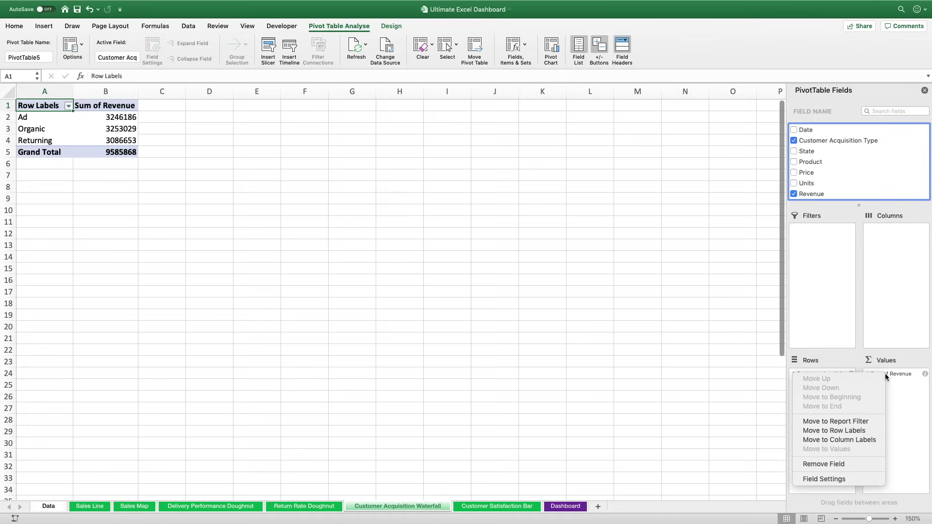
click(827, 479)
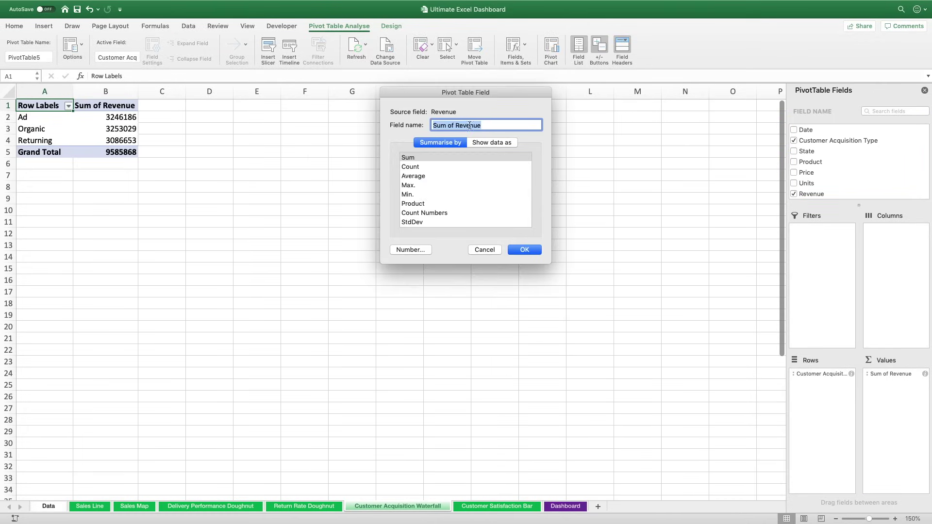
click(410, 167)
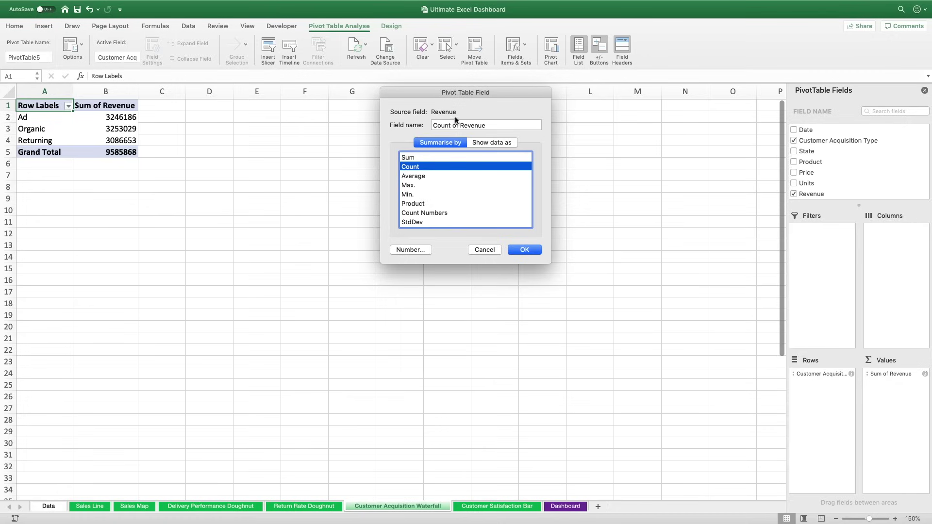
click(487, 124)
triple_click(487, 124)
text(Count)
key(Return)
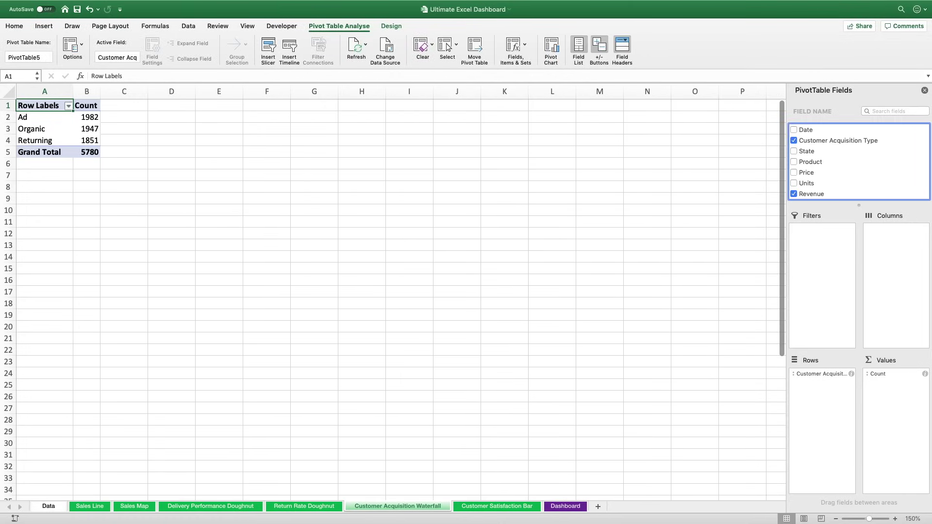
- Try to create a waterfall pivot chart from the customer acquisition counts, and delete the chart
click(38, 28)
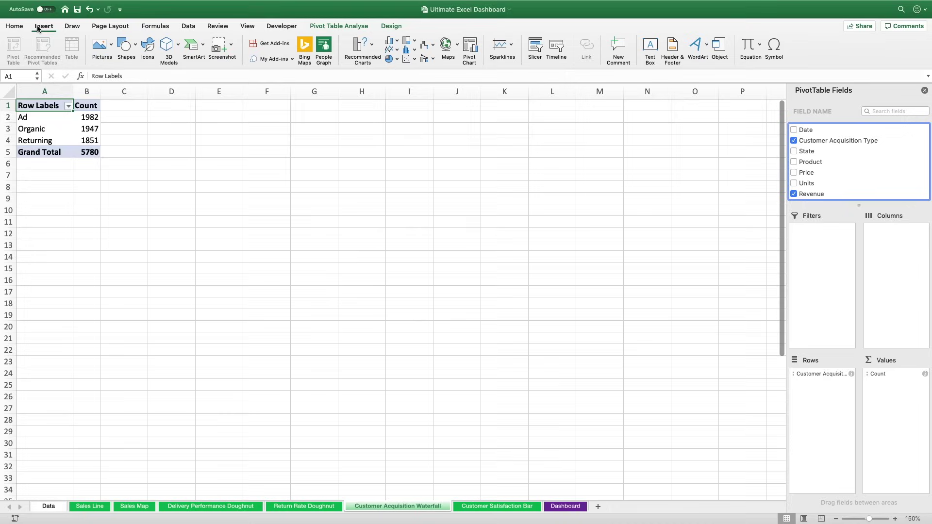
click(470, 51)
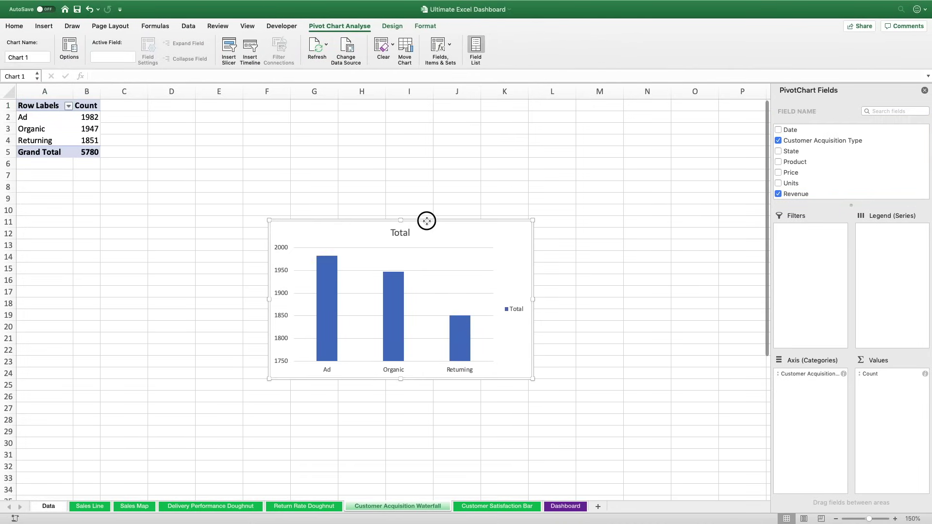
drag(425, 221, 407, 189)
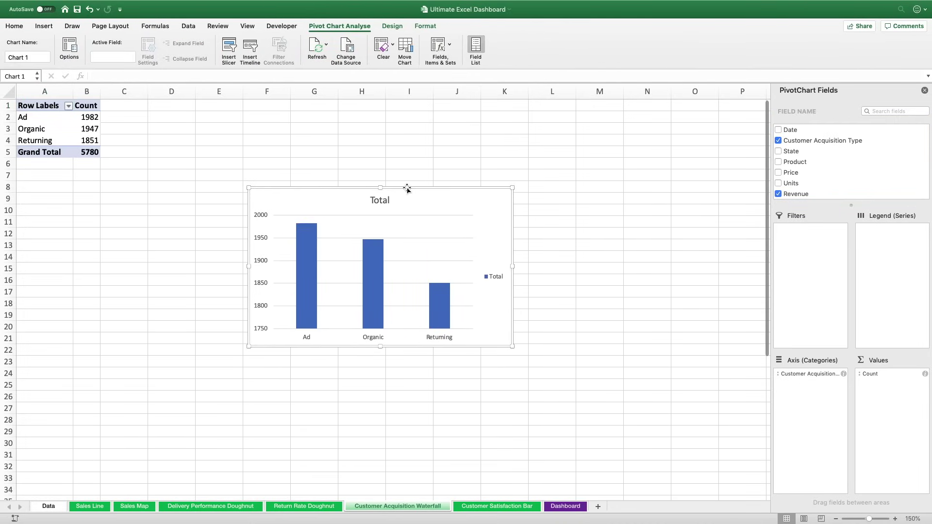
click(394, 28)
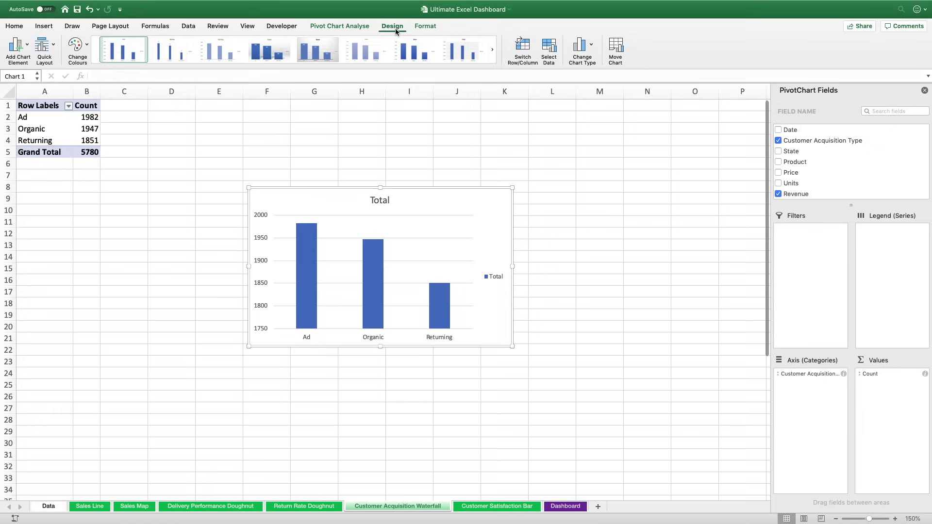
click(579, 46)
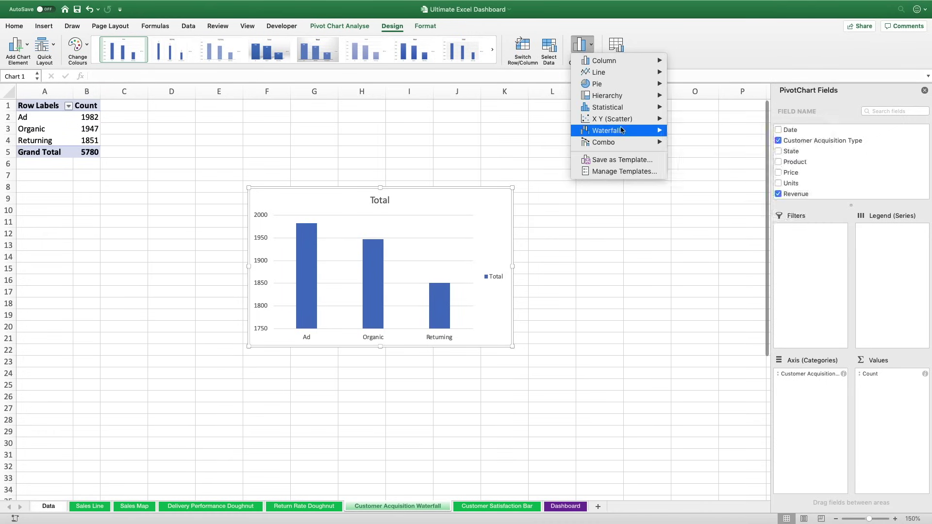
mouse_move(621, 131)
click(697, 161)
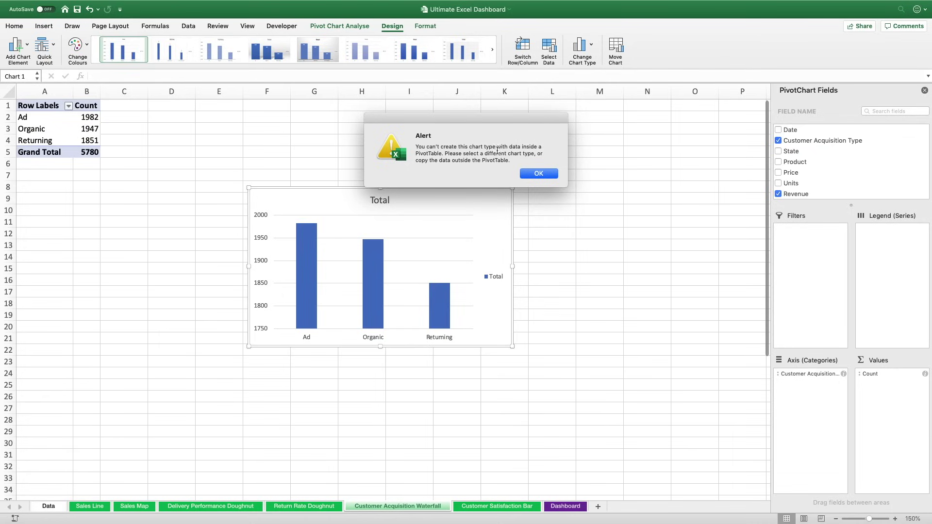
drag(415, 160, 509, 161)
click(539, 173)
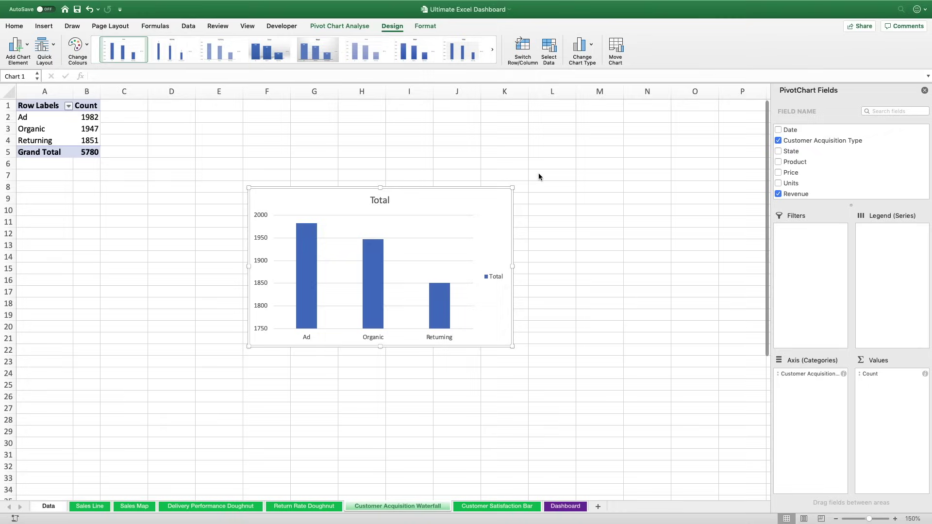
click(488, 192)
key(Delete)
- Enter the labels Organic, Returning, Ad and Total in cells D2 to D5
click(164, 114)
text(O)
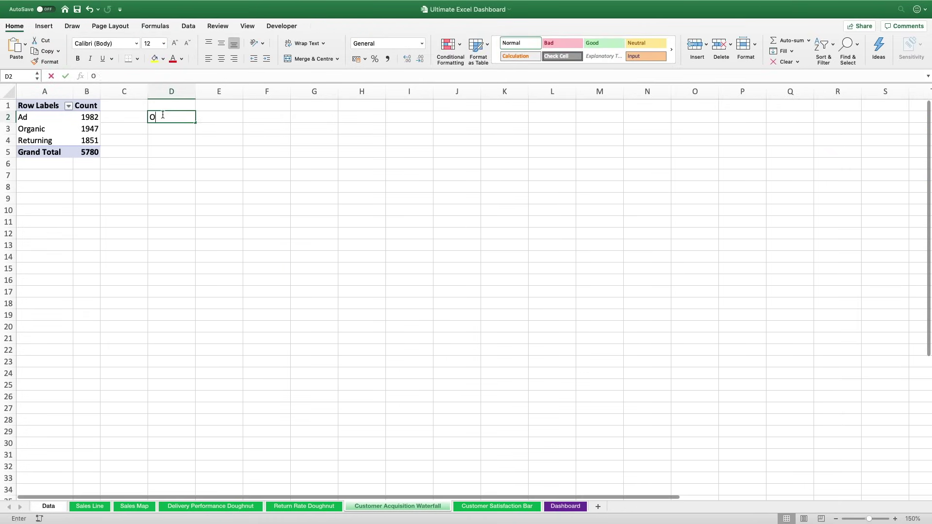
text(rganic)
key(Return)
text(R)
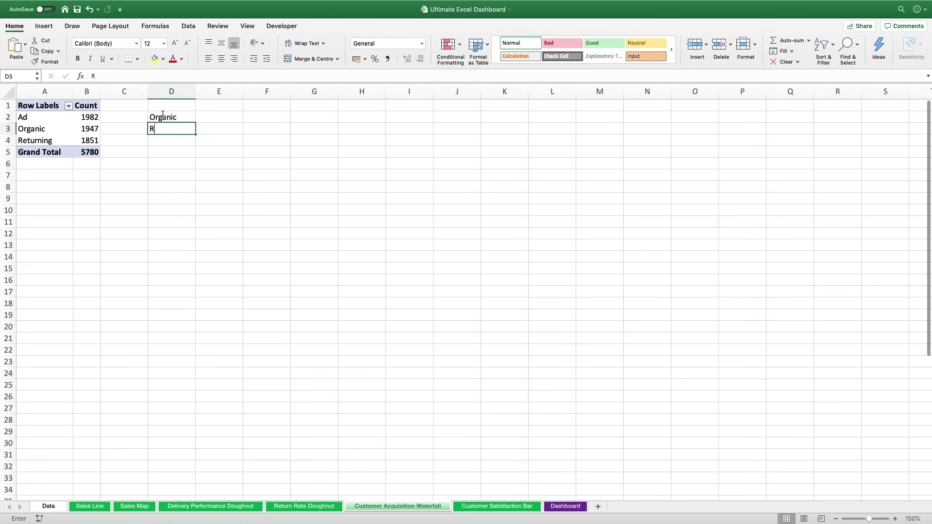
text(eturning)
key(Return)
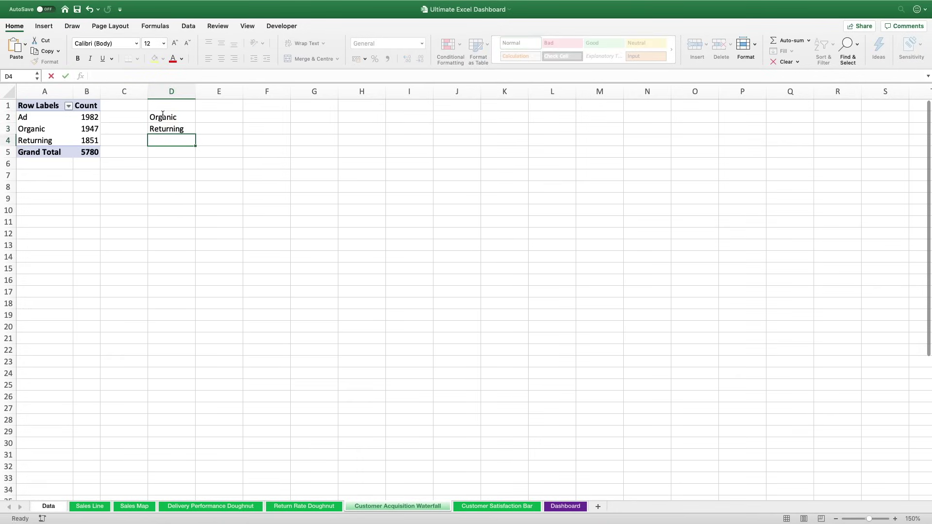
text(Ad)
key(Return)
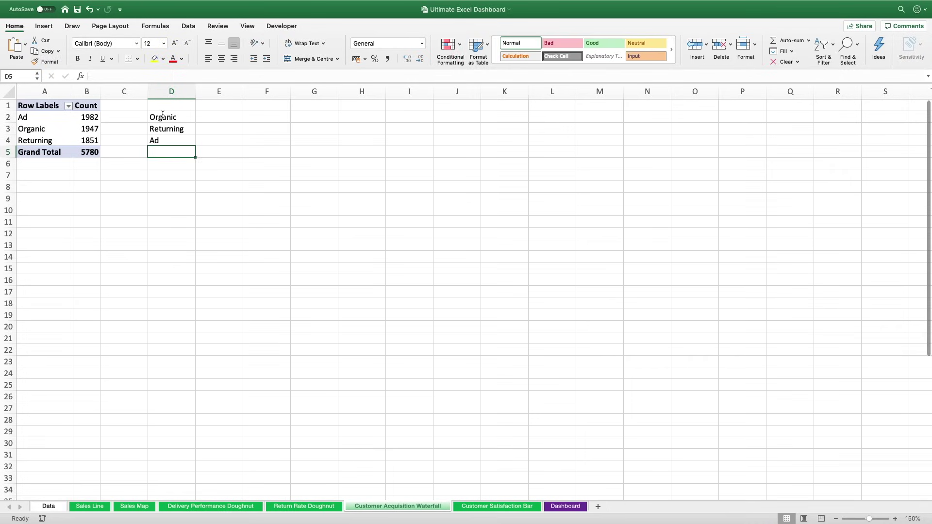
text(Total)
key(Return)
- Link cells E2 to E5 to the matching pivot table counts in B3, B4, B2 and B5
click(209, 115)
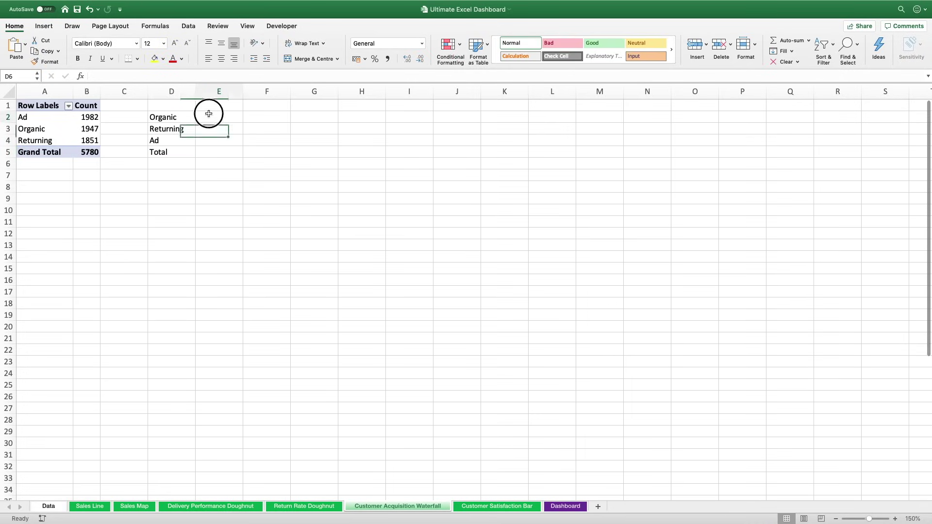
text(=)
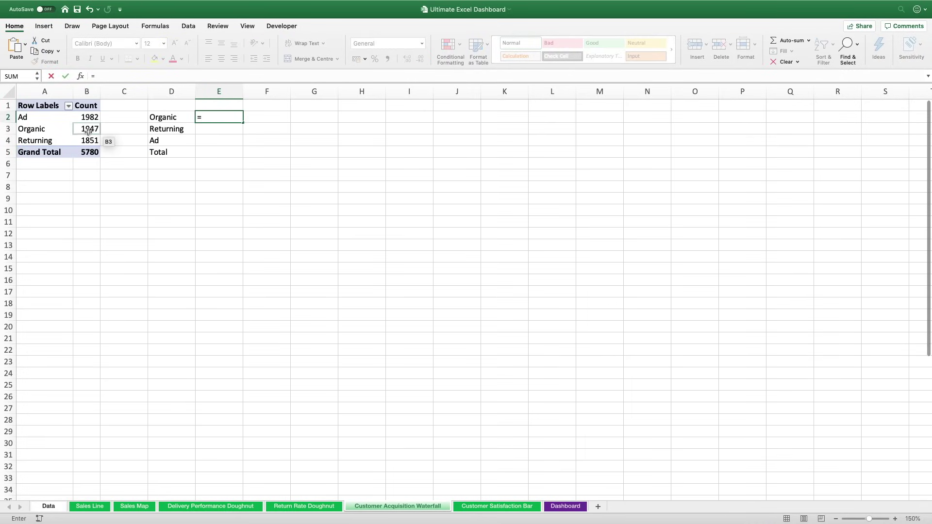
click(88, 129)
key(Return)
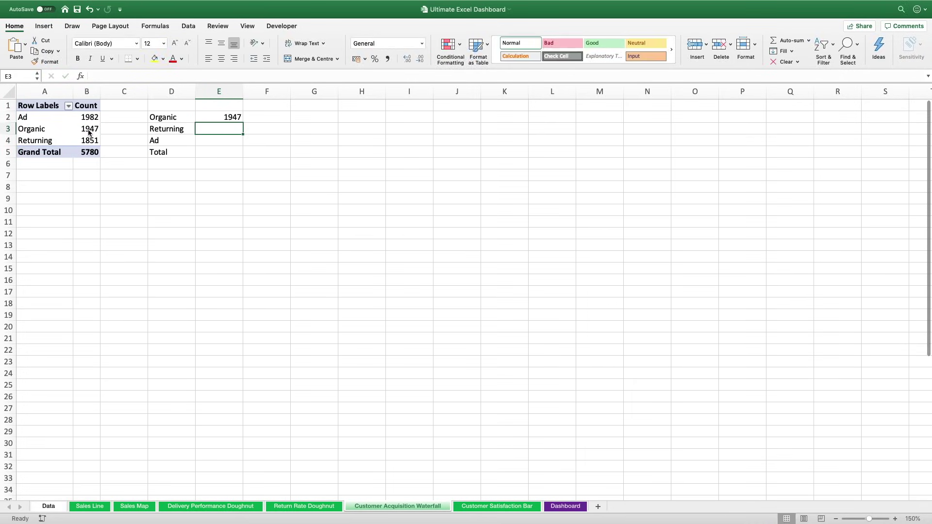
text(=)
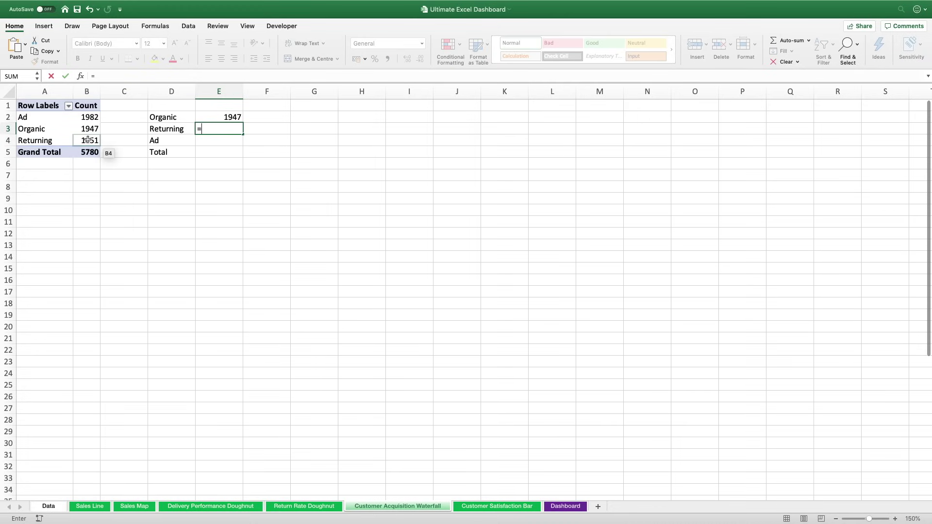
click(88, 140)
key(Return)
text(=)
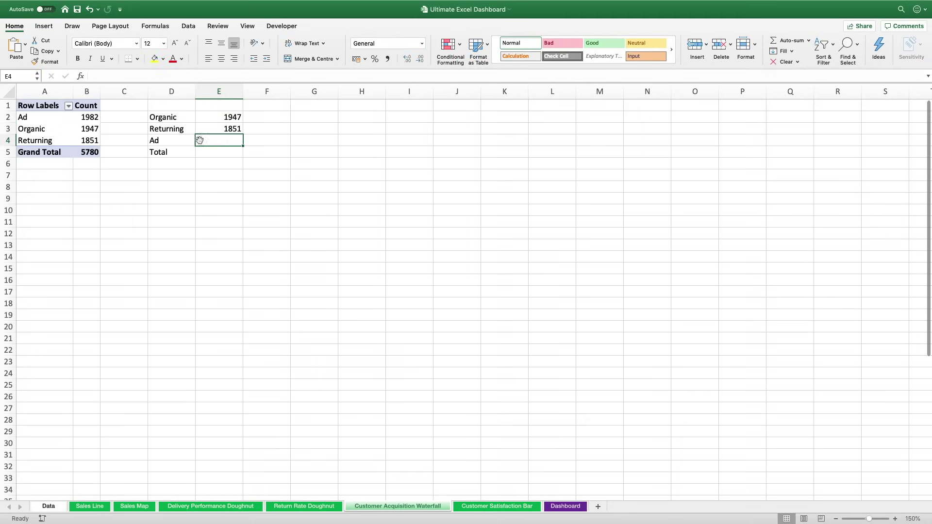
click(80, 118)
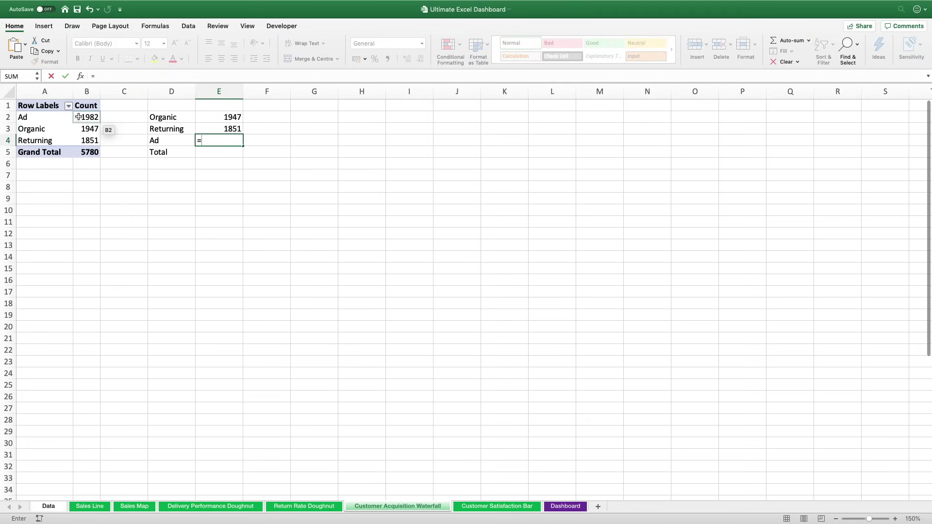
key(Return)
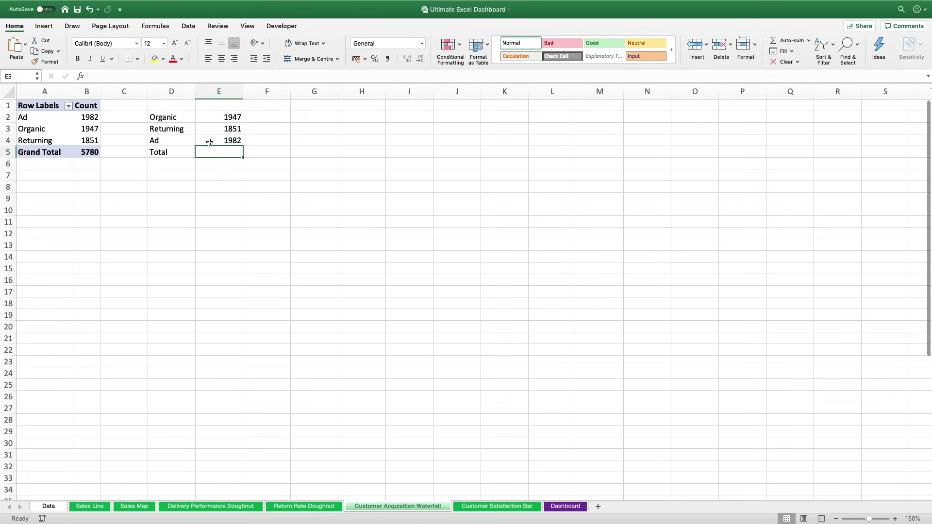
double_click(216, 152)
text(=)
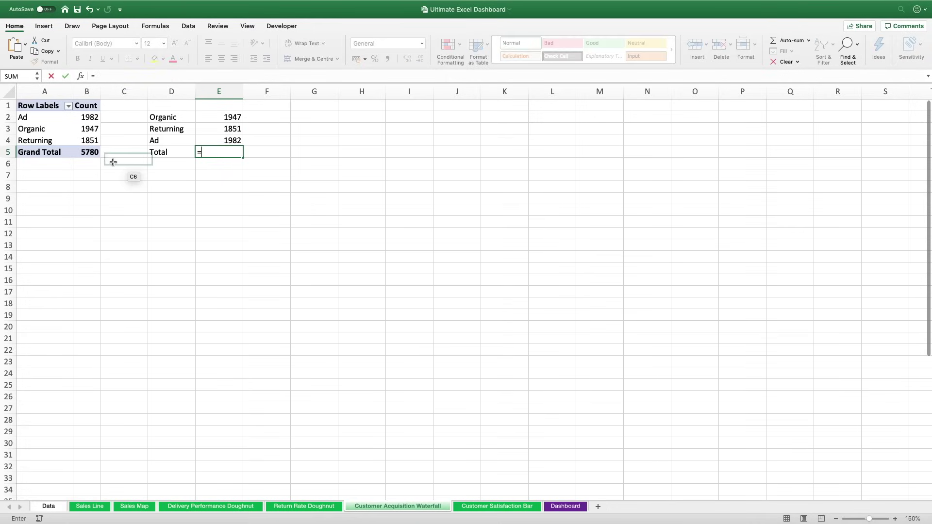
click(84, 154)
key(Return)
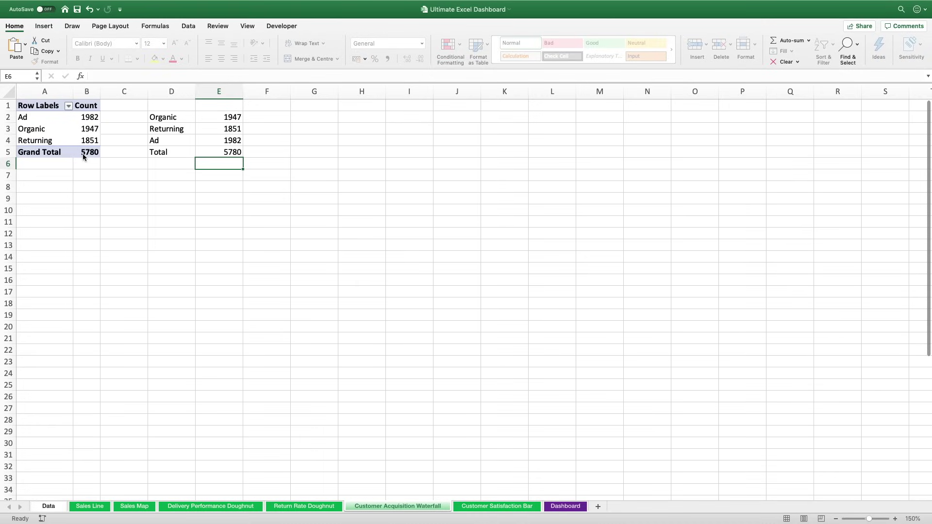
- Insert a waterfall chart from D2:E5, placing it beside the data and enlarging it
drag(166, 119, 220, 152)
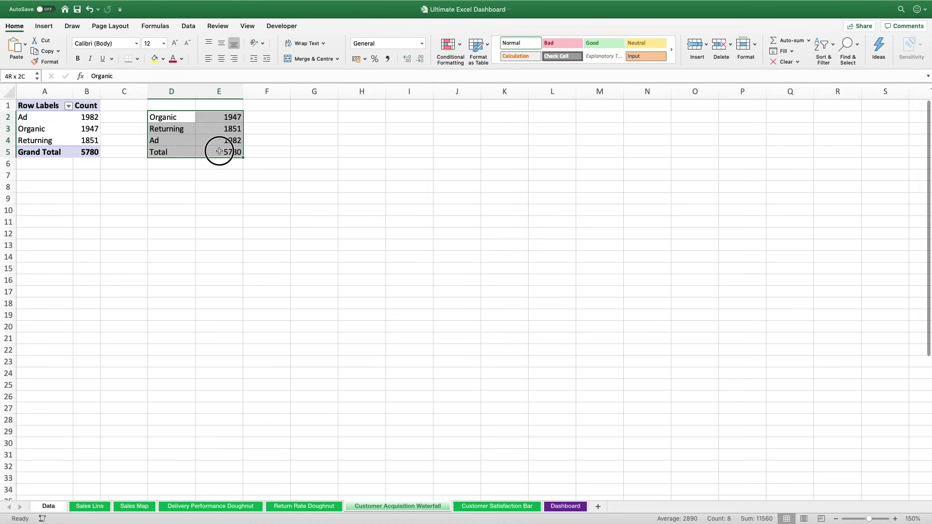
click(44, 25)
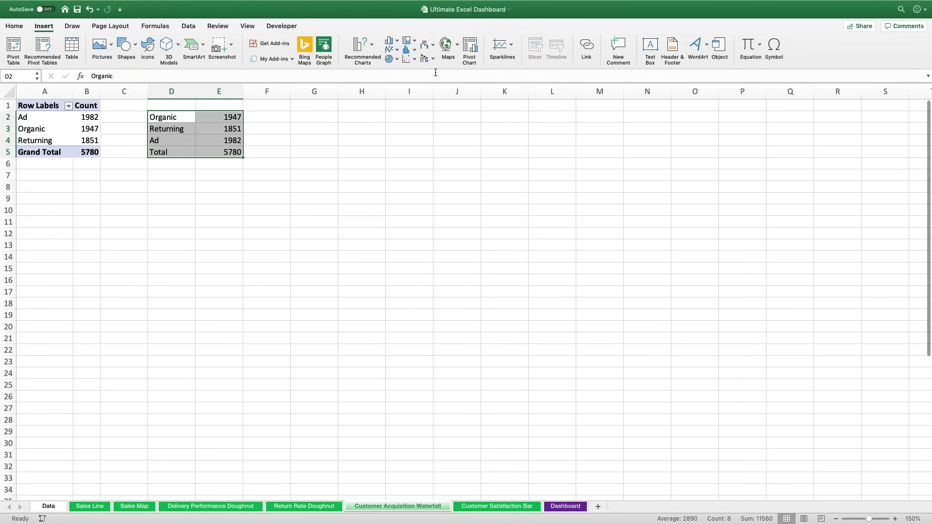
click(432, 47)
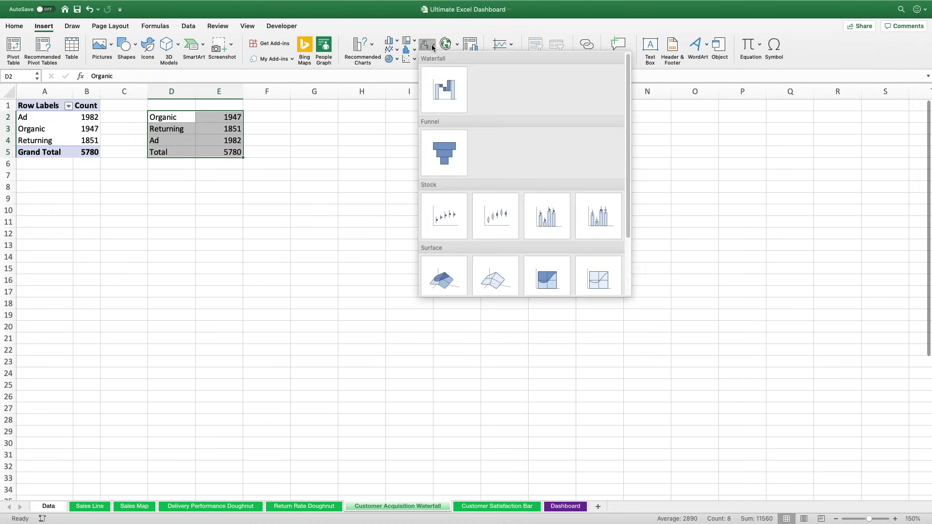
click(447, 94)
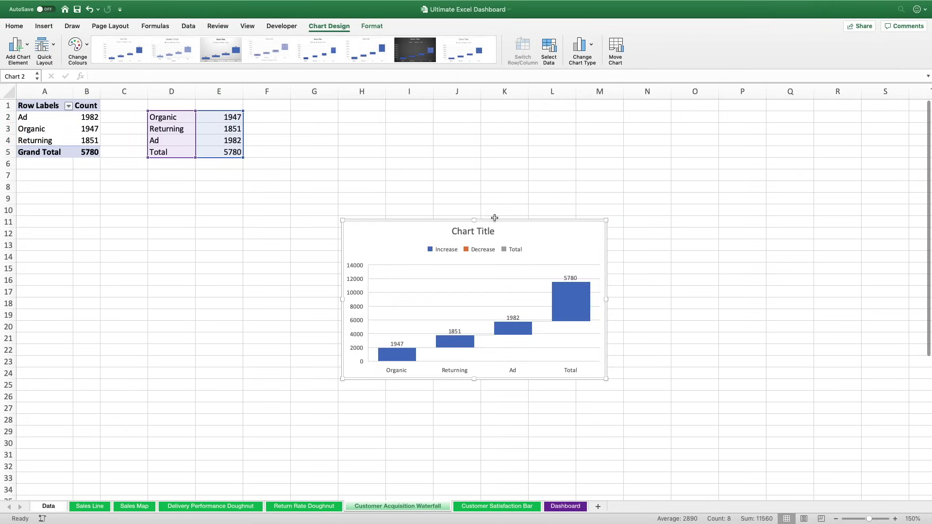
drag(497, 216, 453, 111)
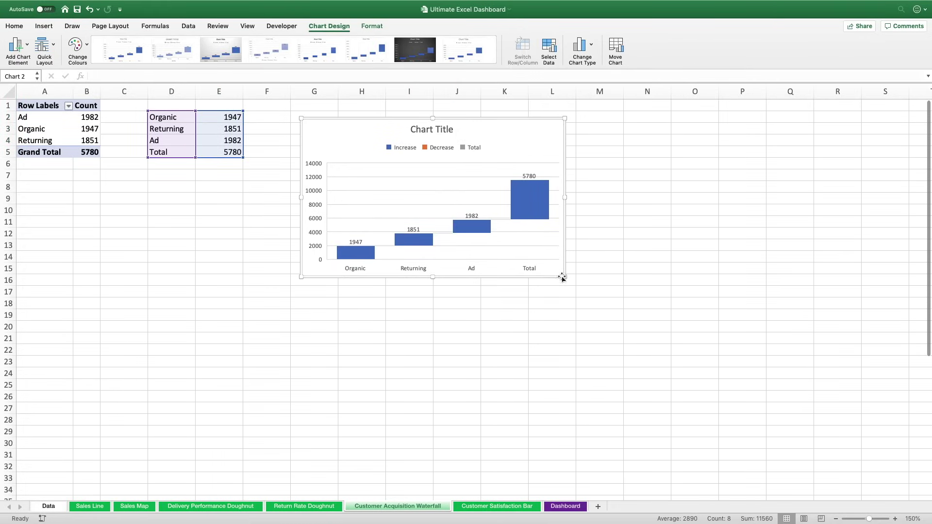
drag(565, 276, 620, 308)
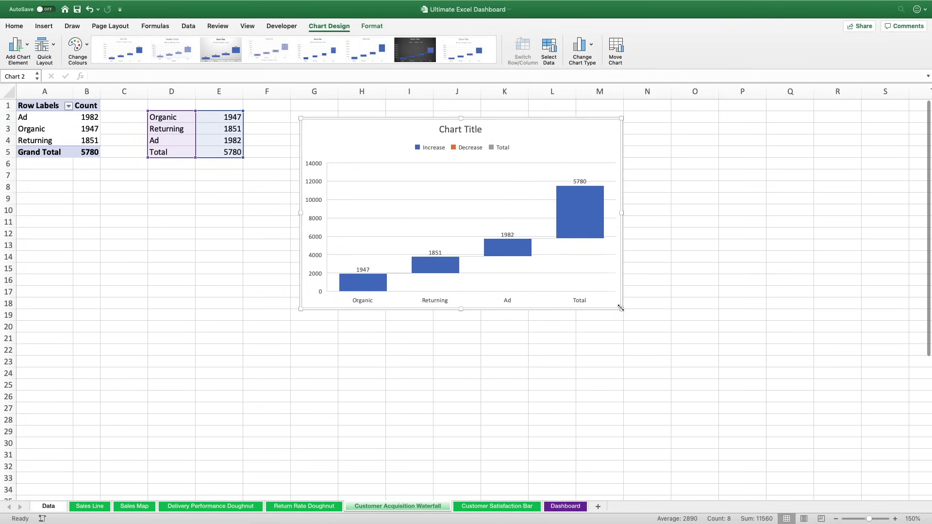
- Delete the waterfall chart's legend, title and horizontal gridlines
click(473, 148)
key(Delete)
click(462, 129)
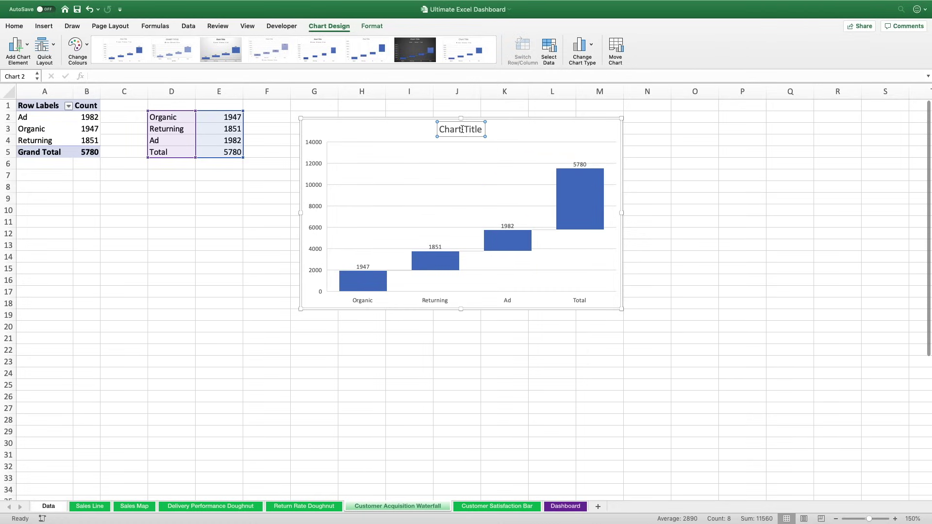
key(Delete)
click(459, 151)
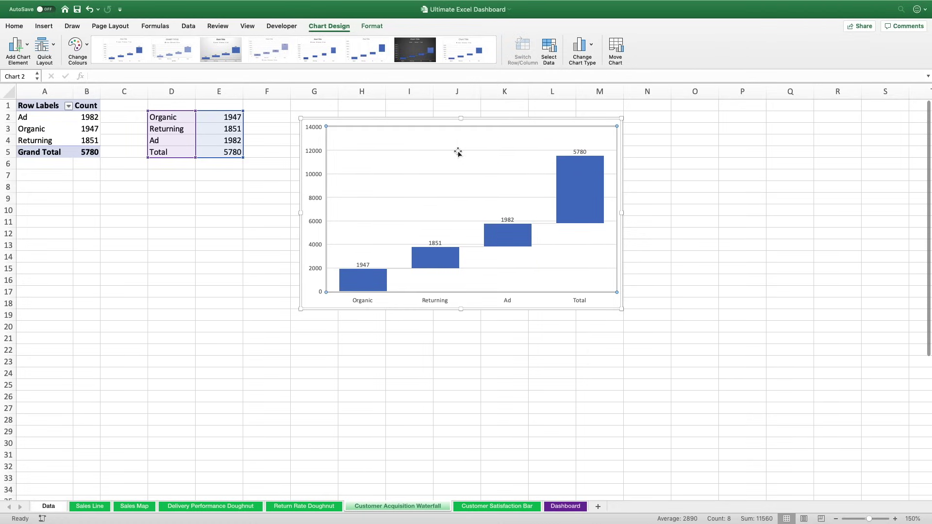
click(462, 151)
key(Delete)
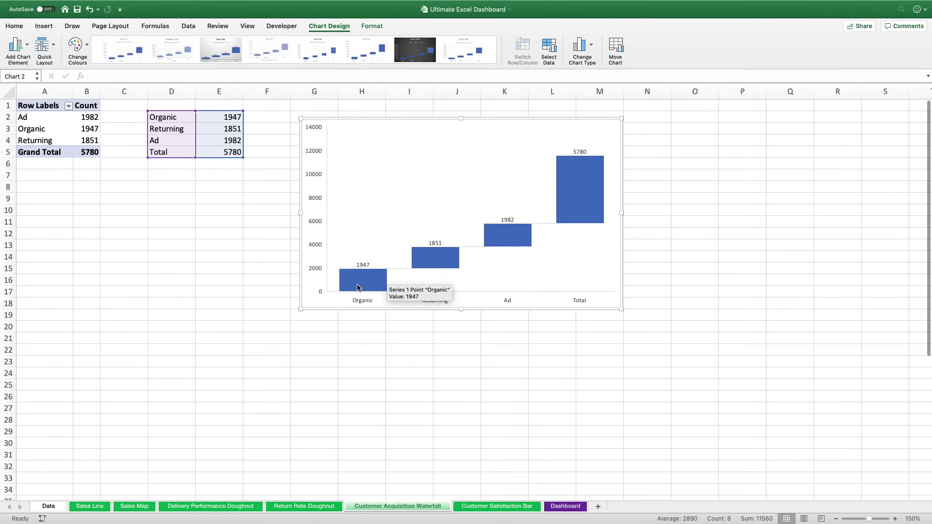
- Select the data series of the waterfall chart
click(585, 196)
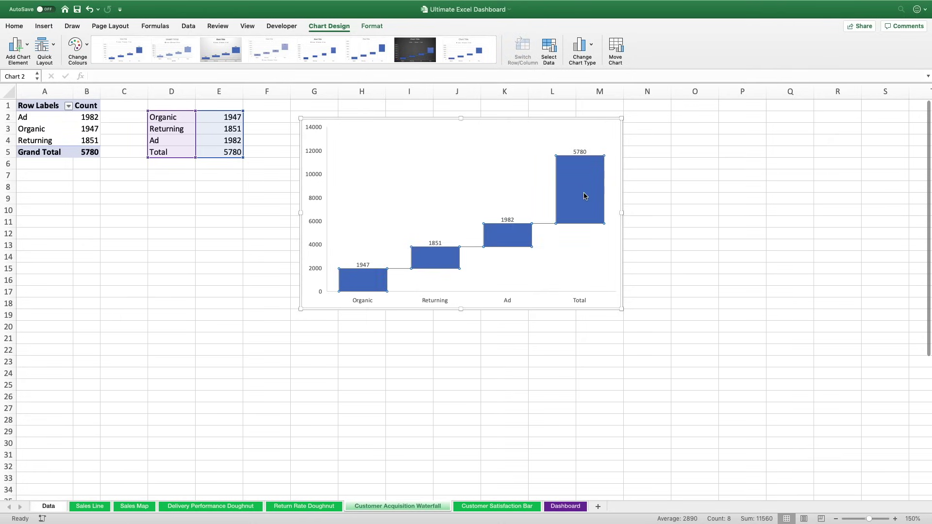
- Set the Total column of the customer acquisition waterfall chart as a total and close its formatting options
click(585, 195)
right_click(585, 195)
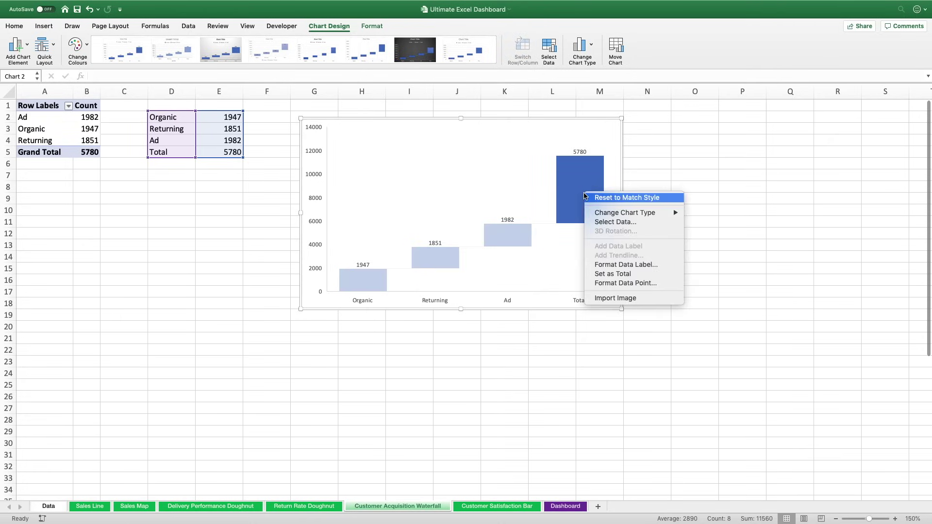
click(625, 283)
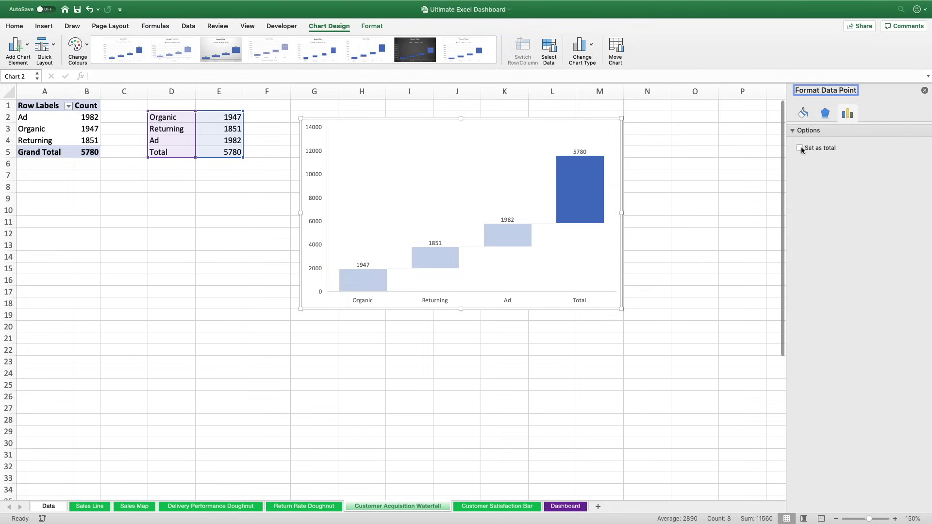
click(800, 147)
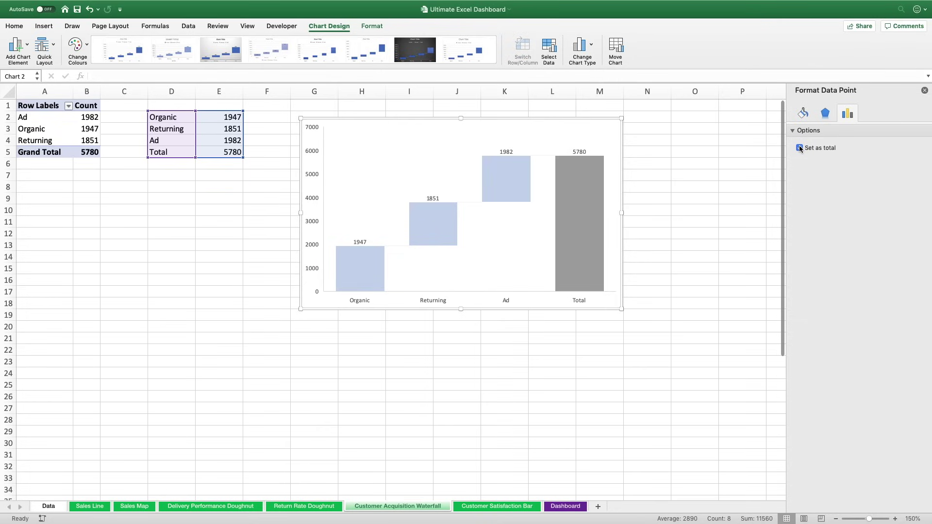
mouse_move(578, 158)
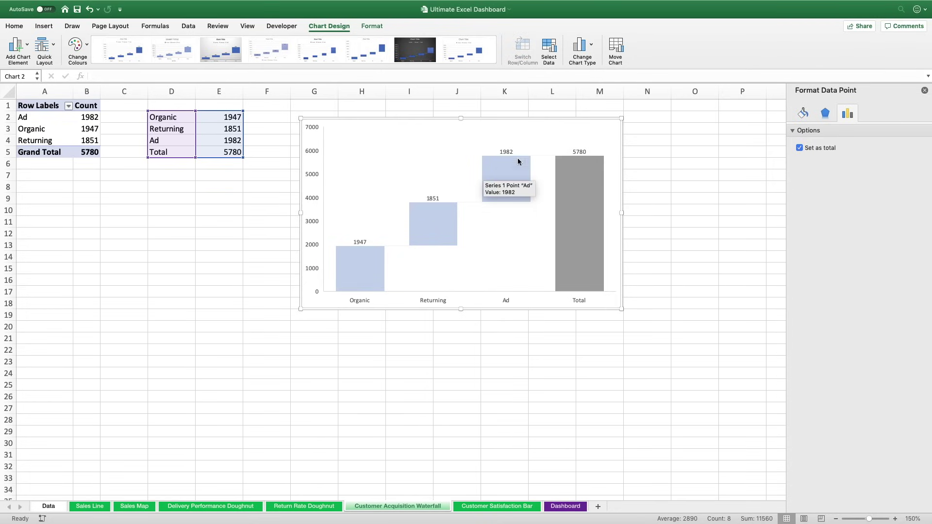
click(799, 148)
click(800, 148)
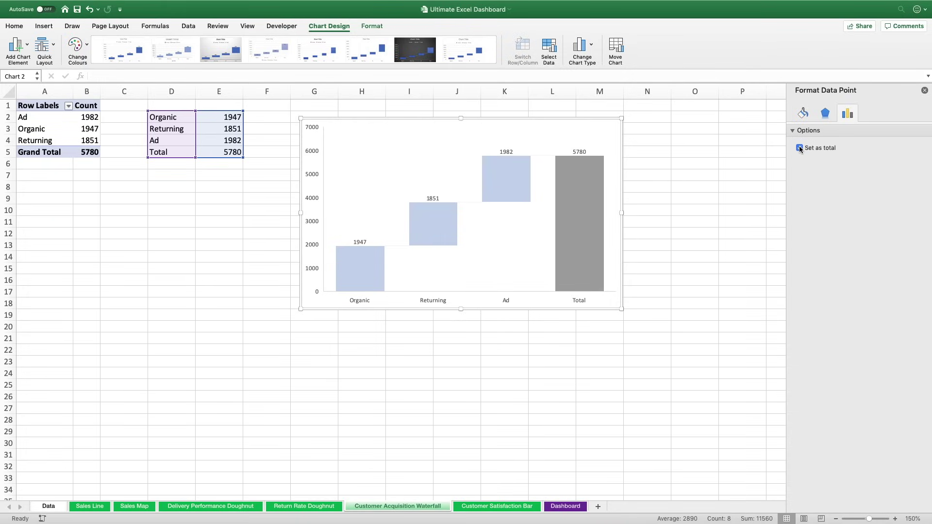
click(924, 90)
click(313, 328)
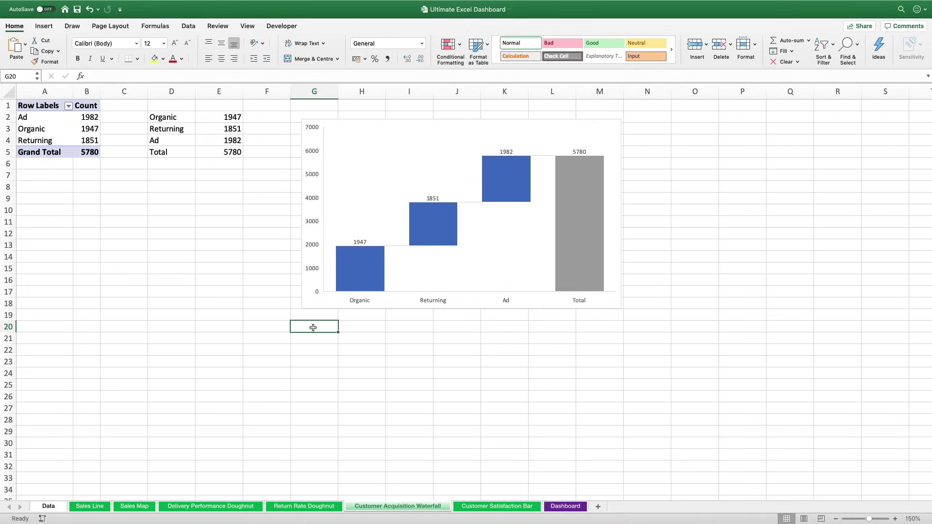
- Create a pivot table from Data_Table in cell A1 of the Customer Satisfaction Bar sheet
click(490, 506)
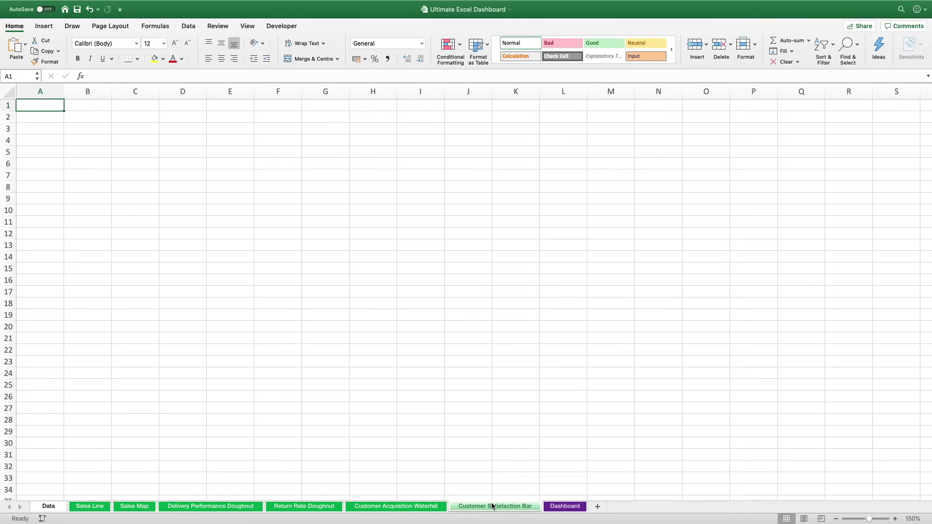
click(43, 27)
click(13, 47)
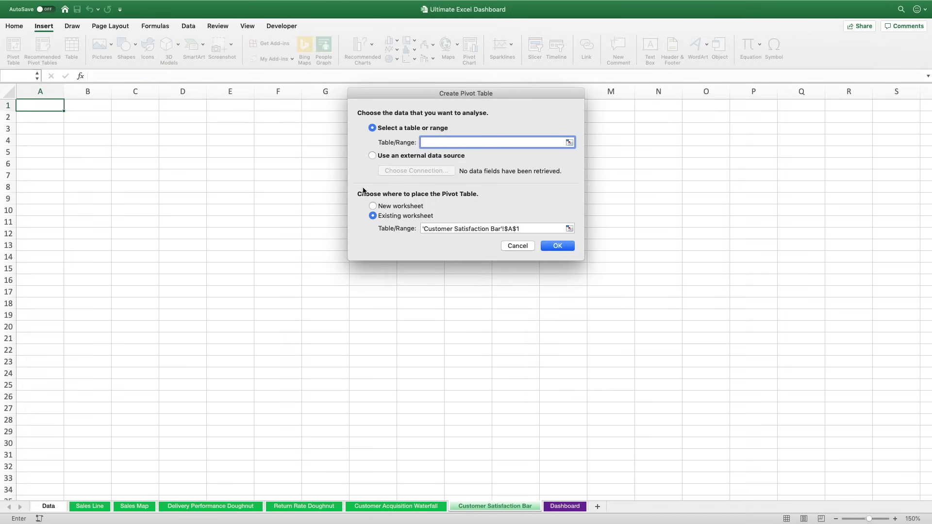
text(Data_Table)
click(553, 246)
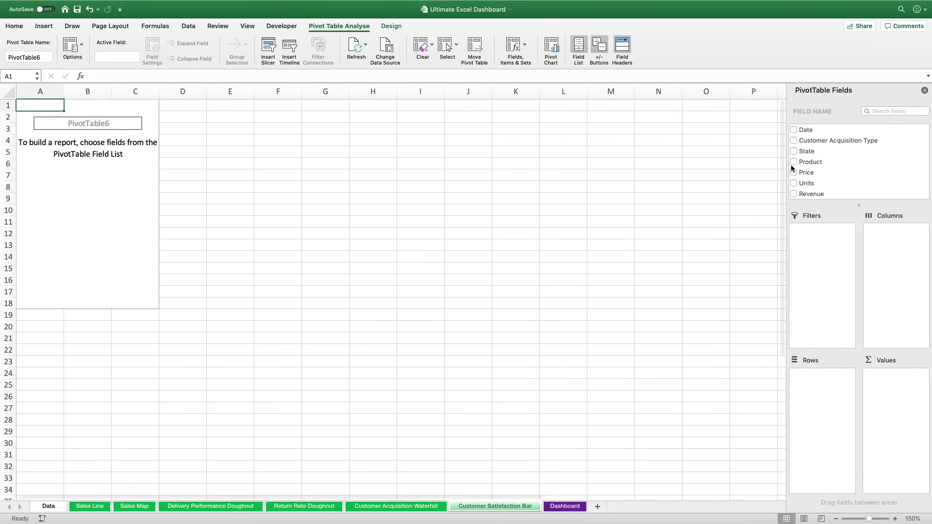
- Add Customer Satisfaction to the pivot table's rows and Revenue to its values
scroll(829, 151, down, 3)
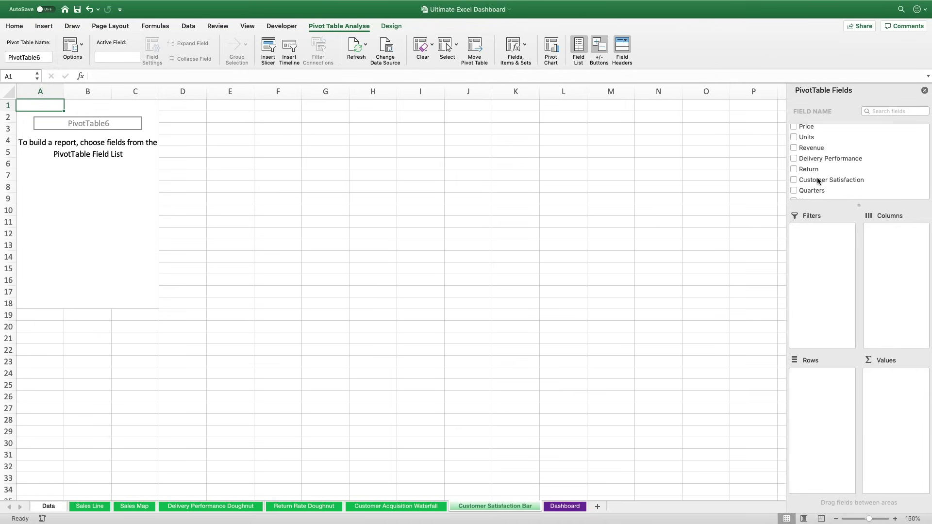
drag(818, 181, 824, 399)
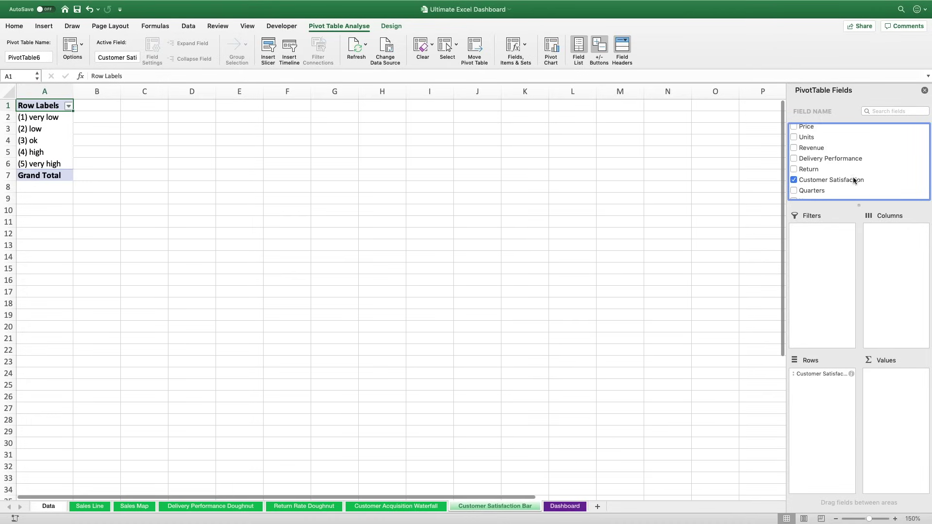
scroll(843, 172, up, 3)
scroll(843, 173, down, 5)
scroll(844, 171, up, 1)
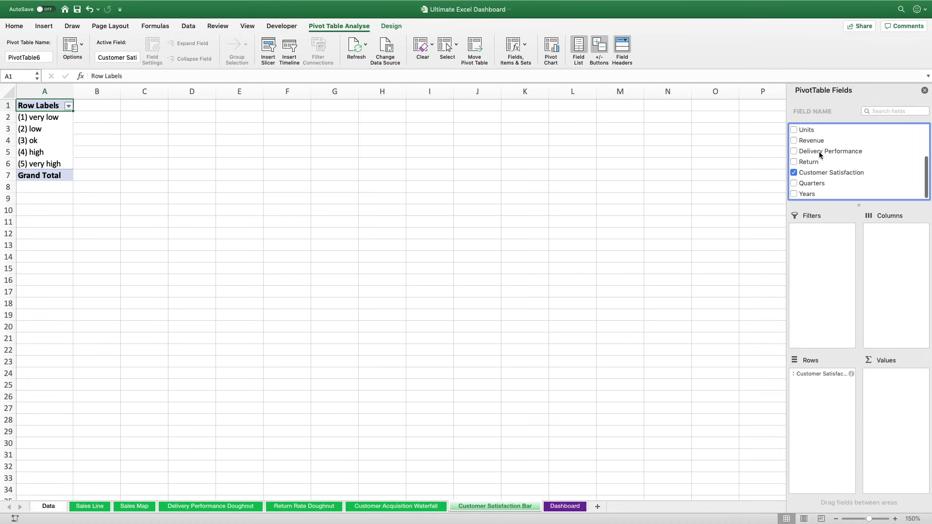
drag(816, 140, 910, 391)
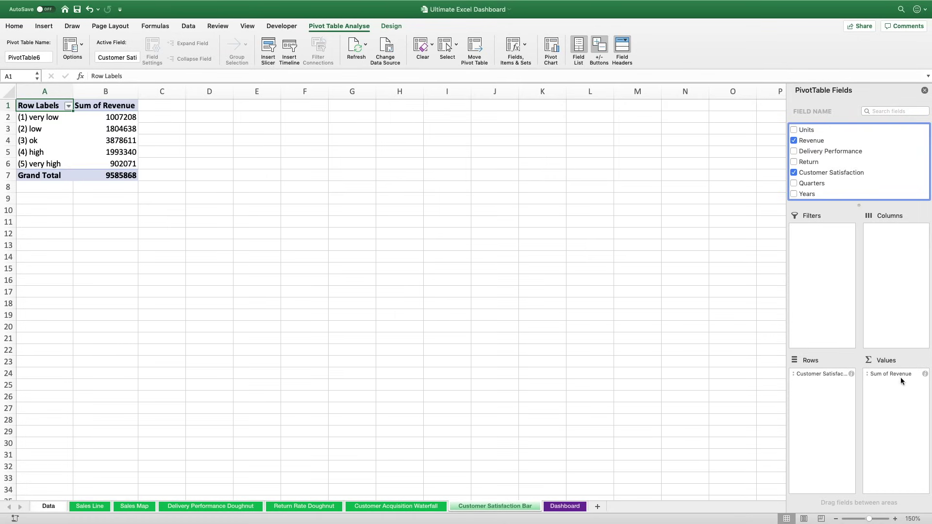
- Summarise the Revenue value field by Count and rename the field to "Count"
click(901, 379)
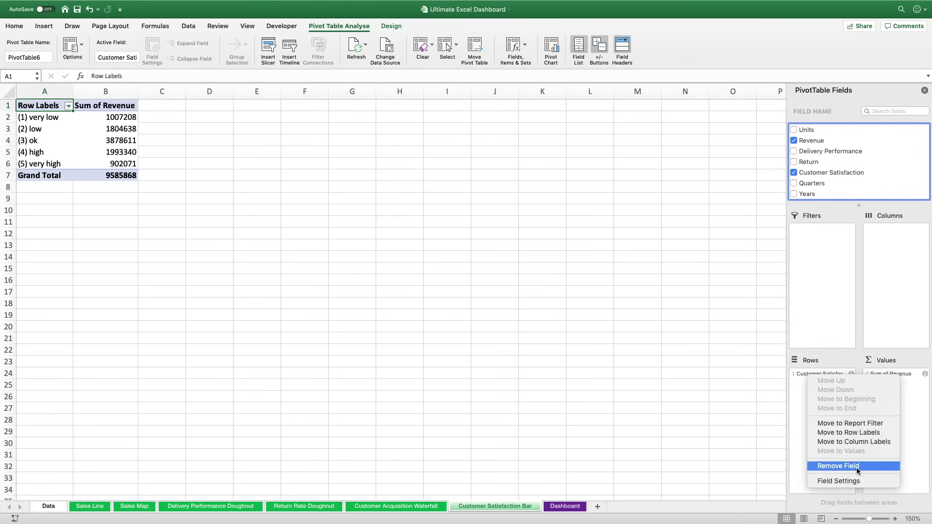
click(839, 481)
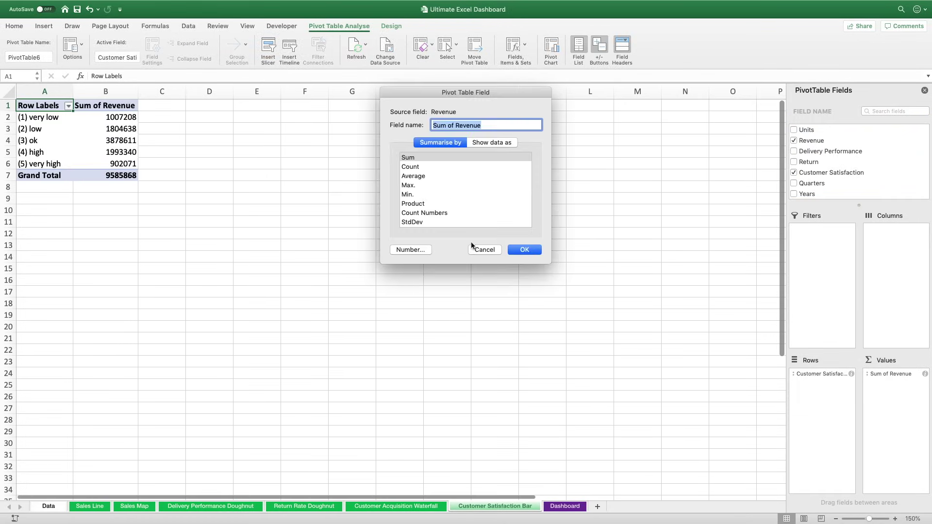
click(421, 166)
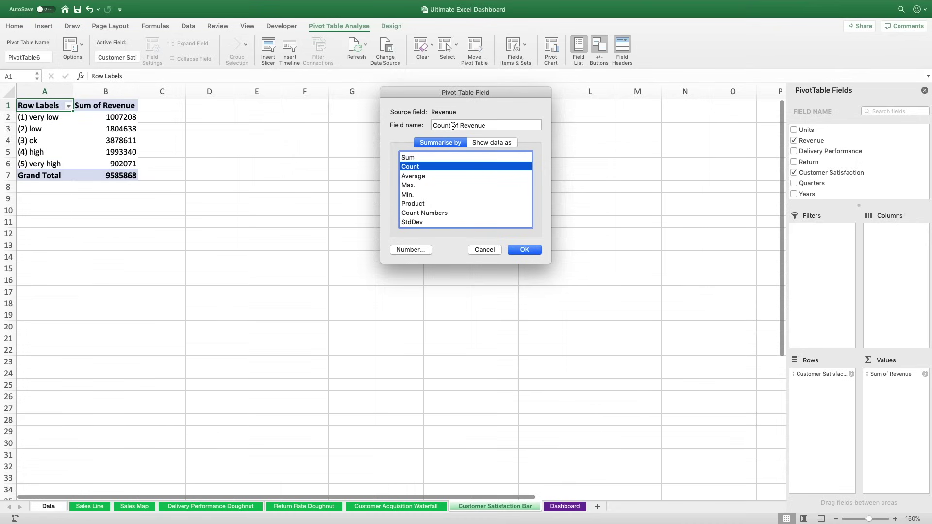
drag(453, 127, 514, 126)
key(BackSpace)
key(Return)
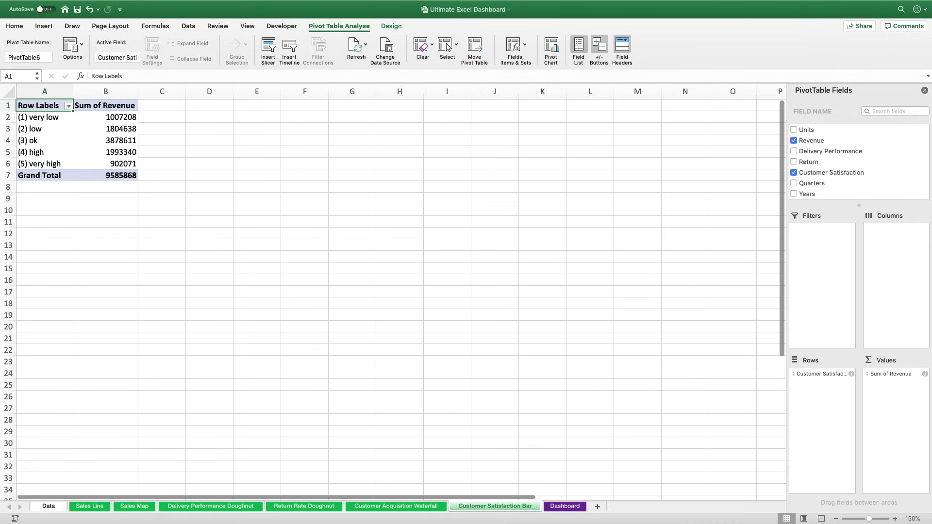
- Add Product to the pivot table's columns and insert a pivot chart positioned below the table
scroll(832, 148, up, 3)
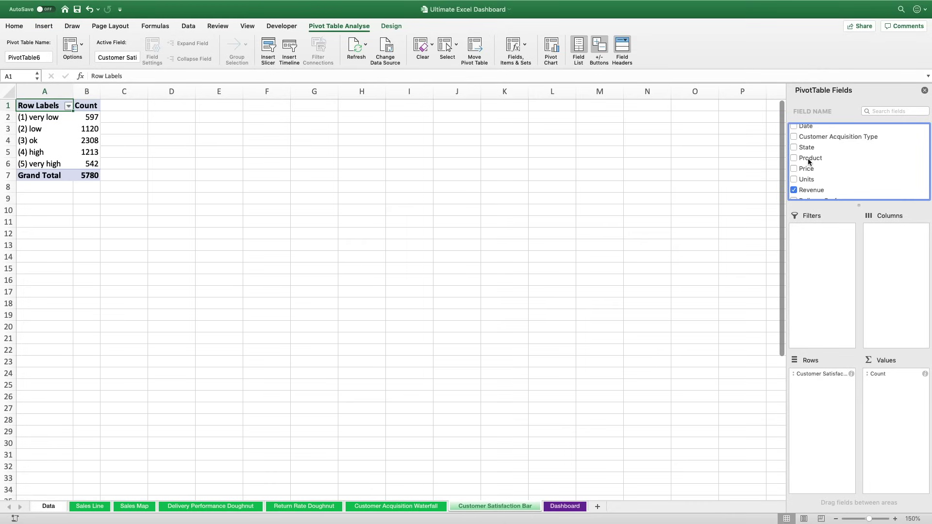
drag(808, 159, 905, 264)
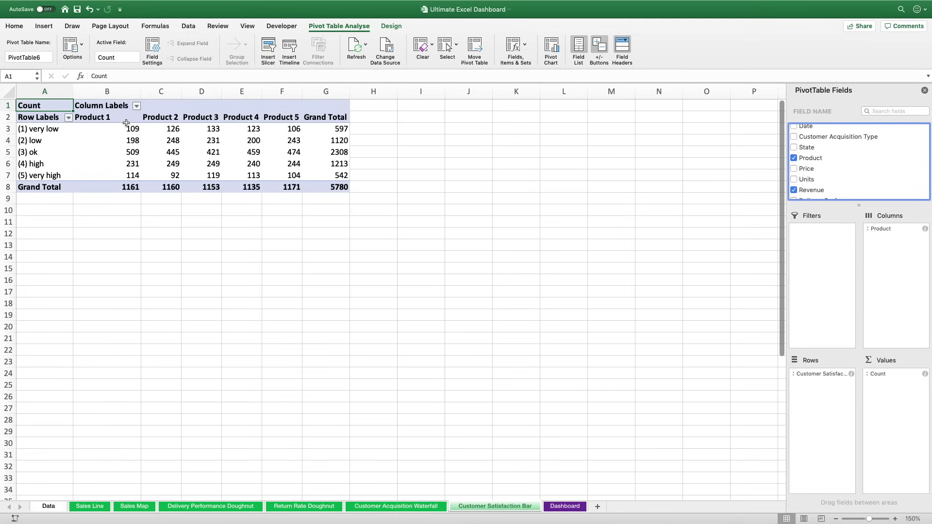
click(43, 28)
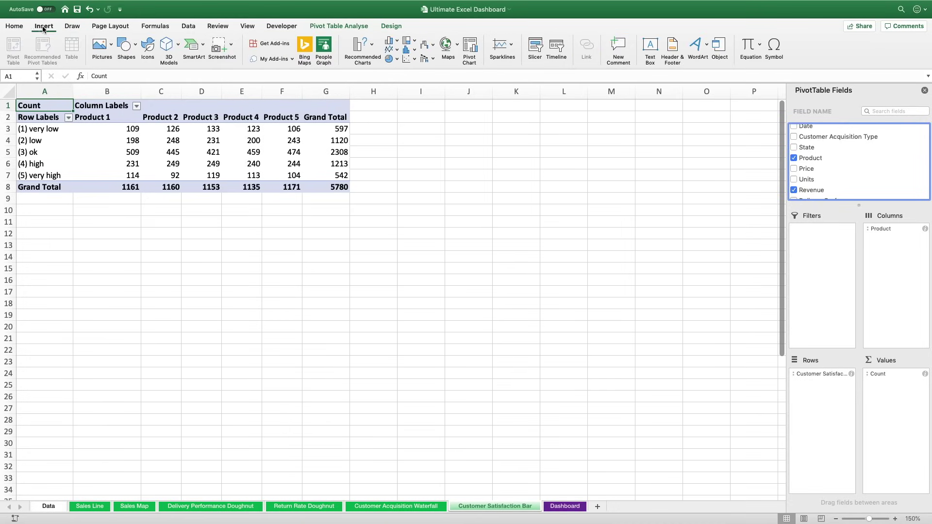
click(470, 47)
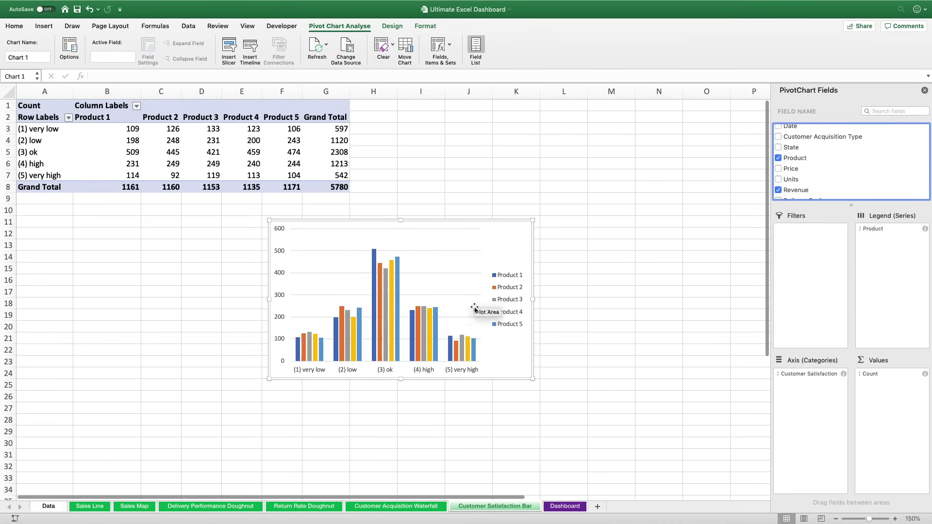
drag(508, 223, 583, 212)
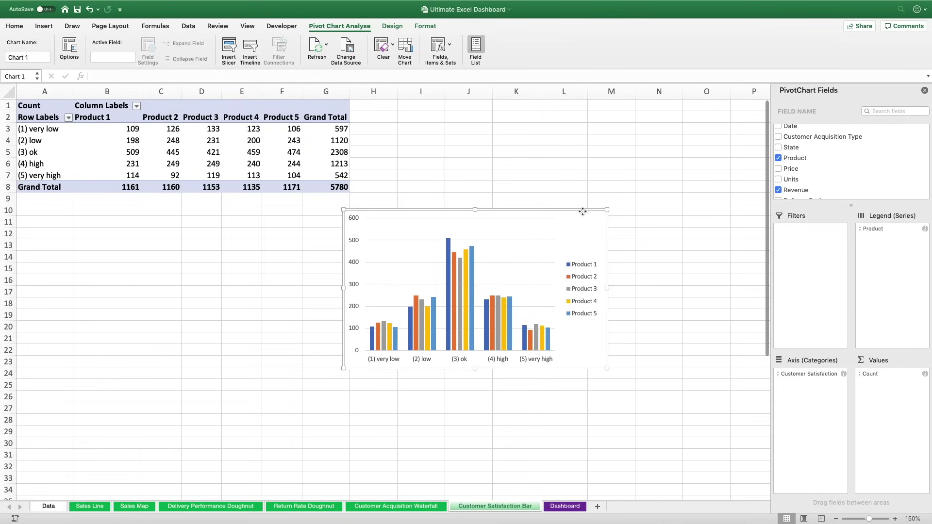
- Change the pivot chart to a 2-D 100% stacked bar with Product on the axis and Customer Satisfaction as the legend series
click(396, 28)
click(579, 46)
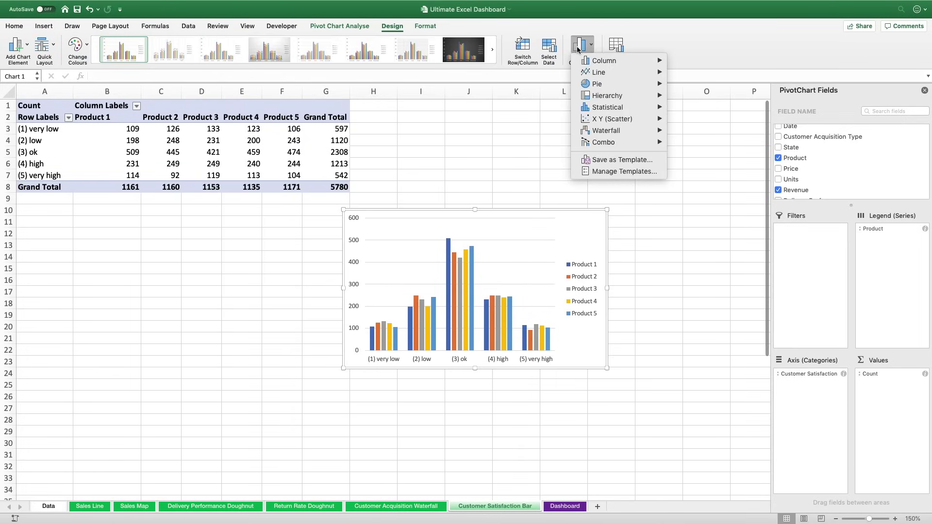
mouse_move(606, 61)
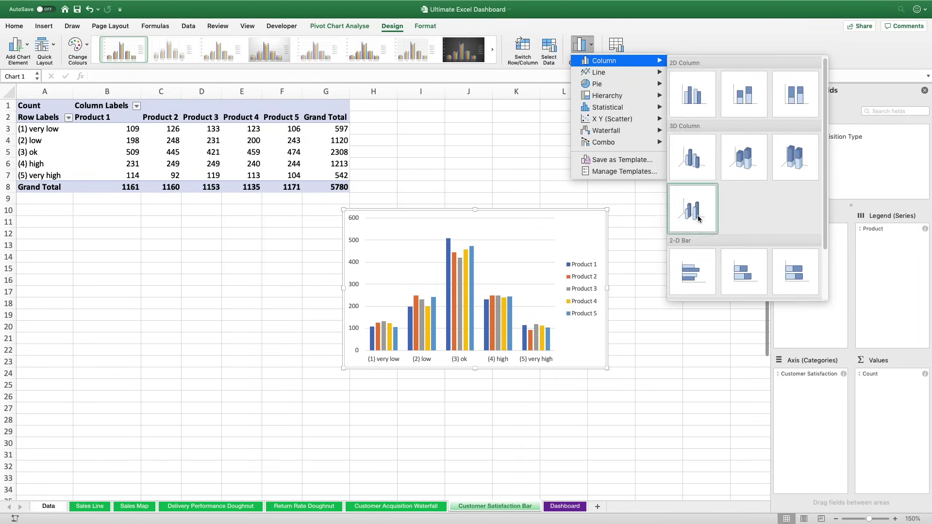
click(794, 274)
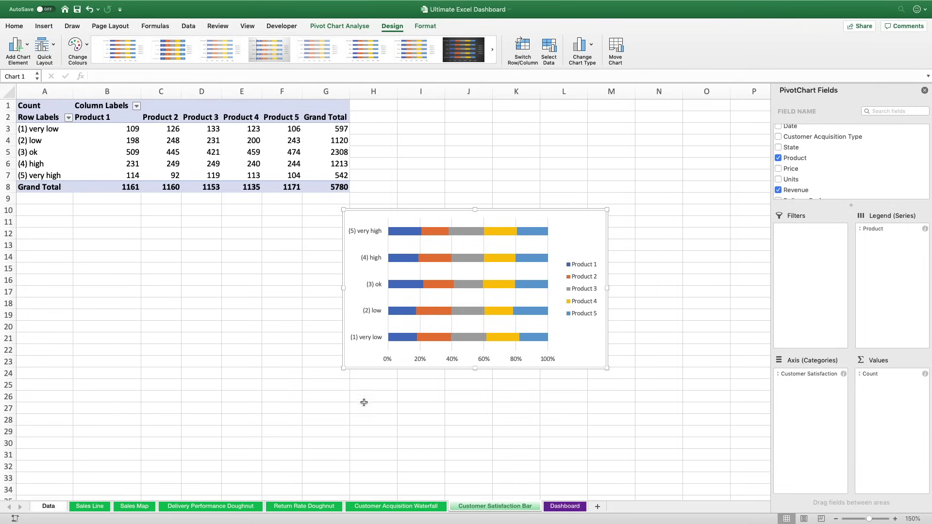
drag(873, 229, 873, 302)
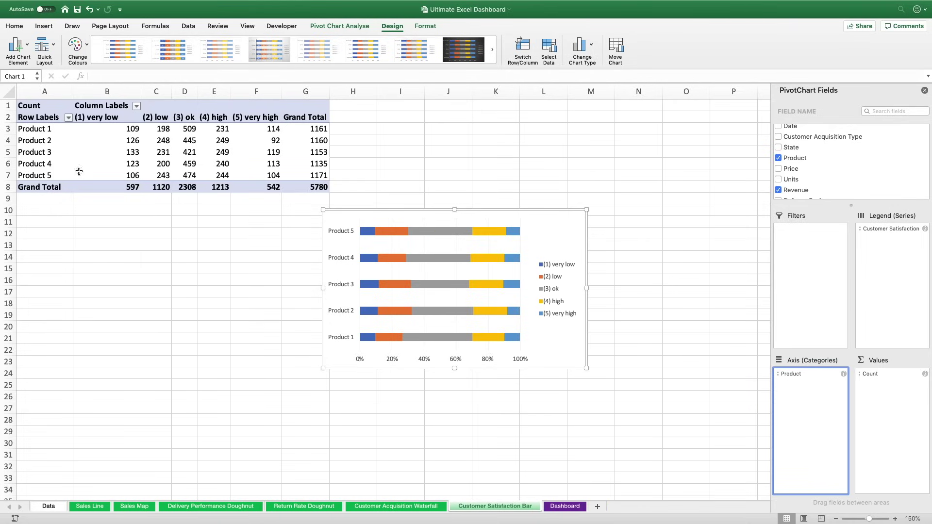
- Sort the products in the pivot table's rows in descending order and close the chart's field list
click(69, 118)
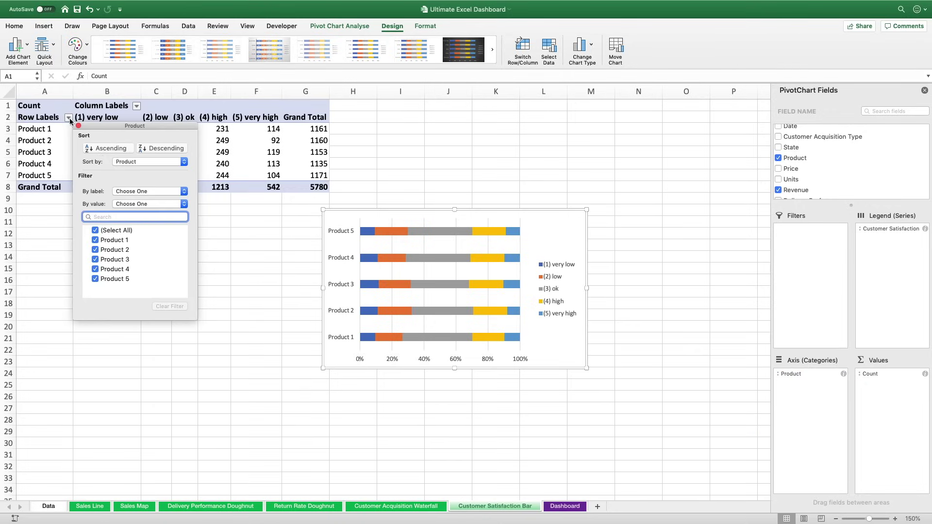
click(147, 148)
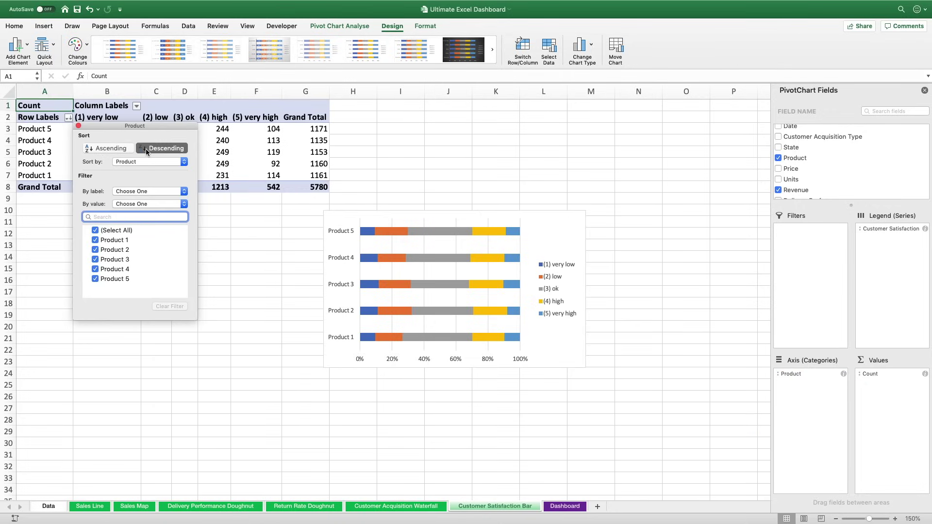
click(80, 127)
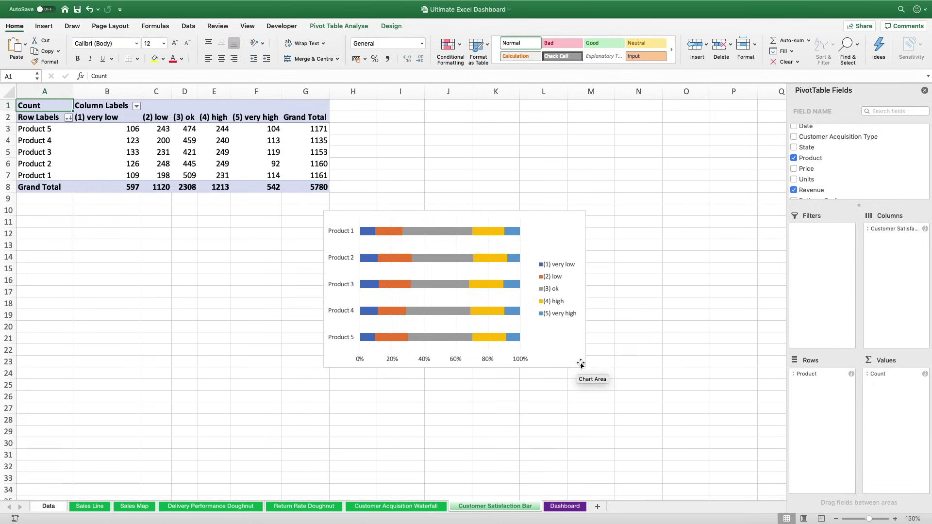
click(456, 298)
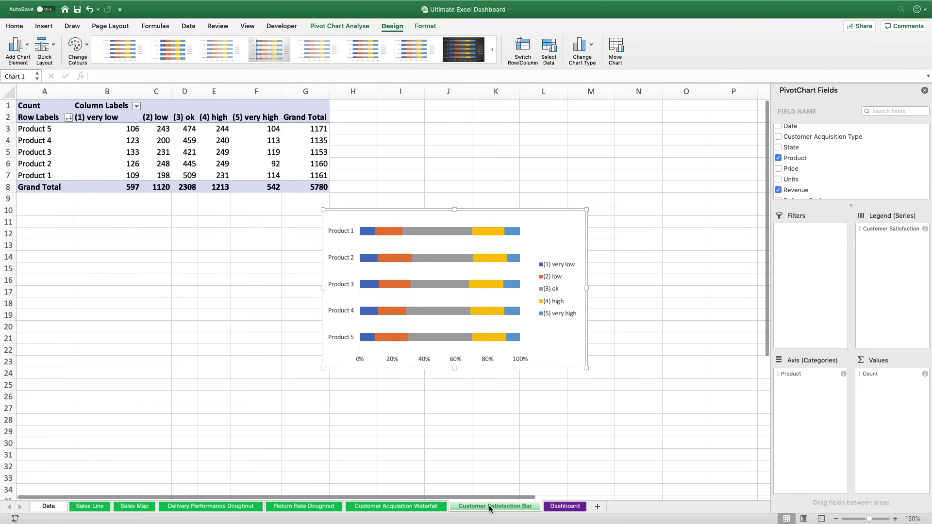
click(925, 91)
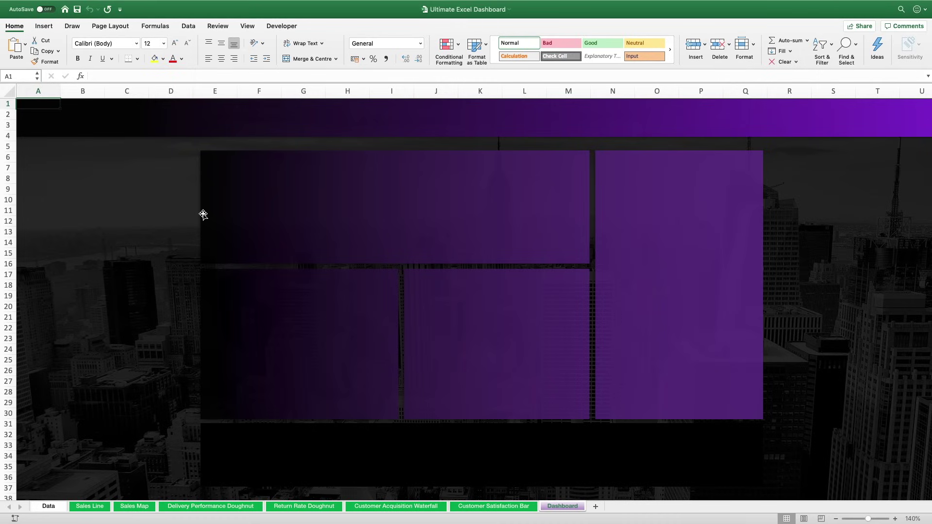
- Draw a text box on the Dashboard sheet's header banner, from about column G to column O
click(43, 27)
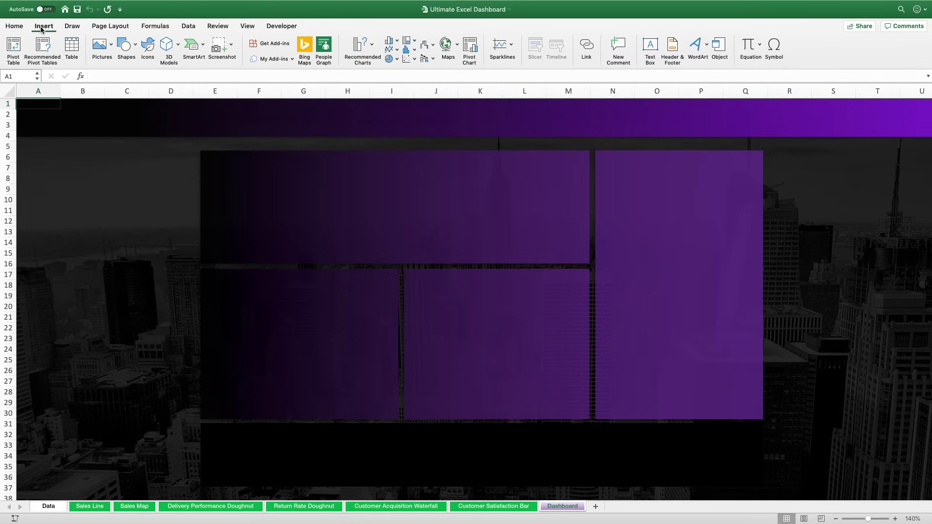
click(649, 46)
drag(315, 106, 653, 128)
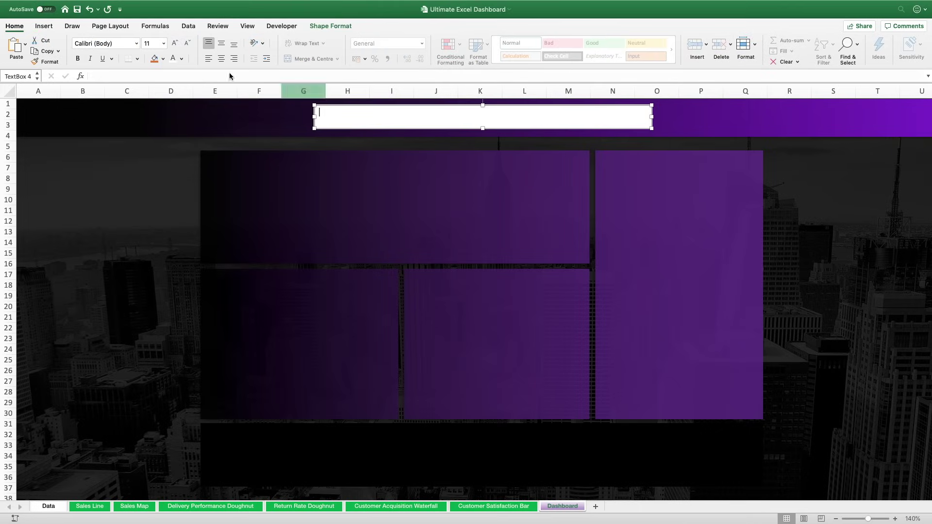
- Enter the title "CUSTOMER SUCCESS DASHBOARD" in the header text box at font size 32 and make the box taller to fit
click(151, 43)
text(32)
key(Return)
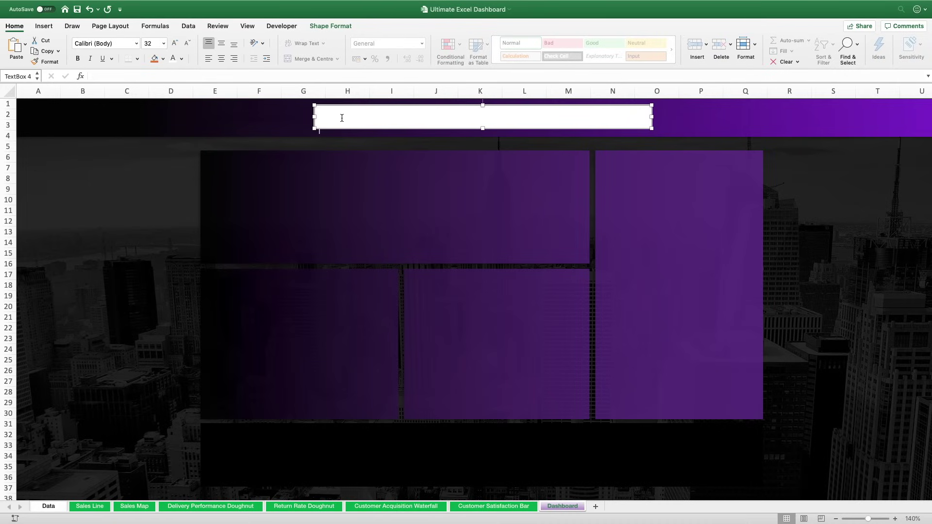
text(CUSTOMER )
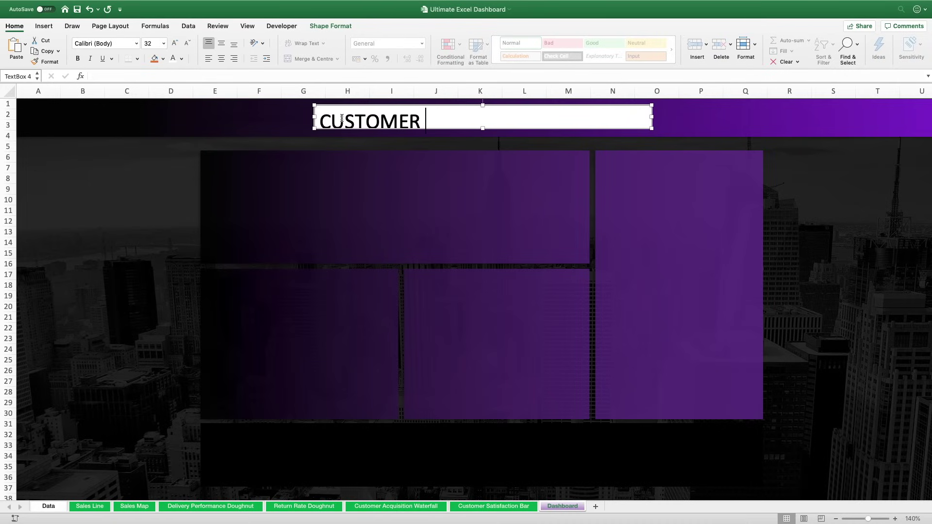
text(SUCCESS DASH)
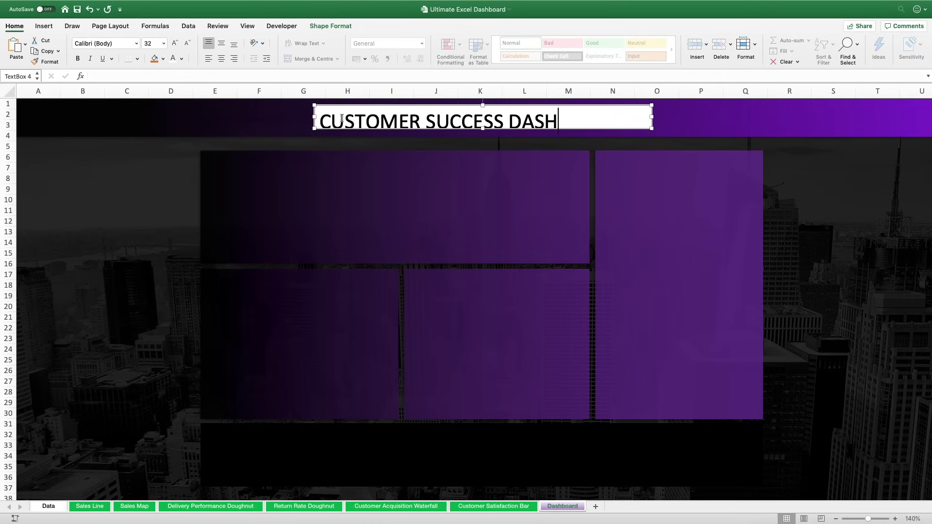
text(BOARD)
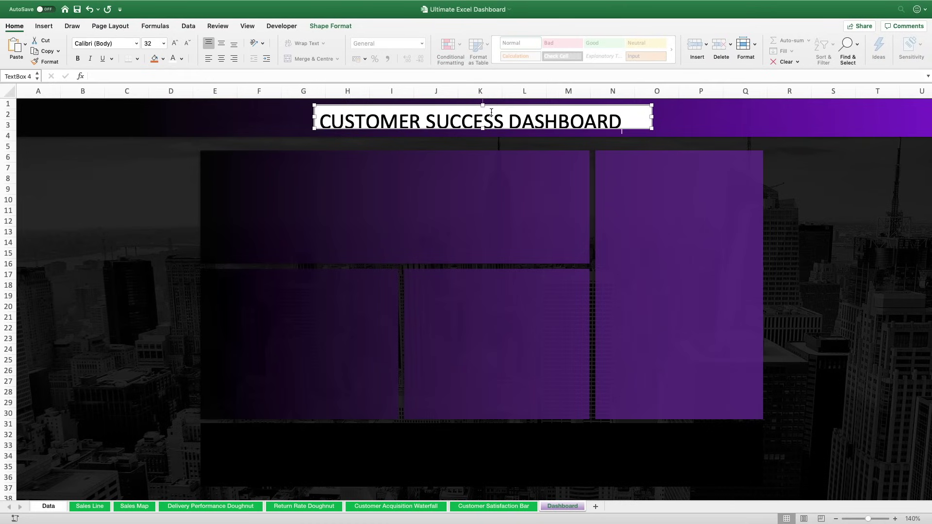
drag(481, 128, 482, 137)
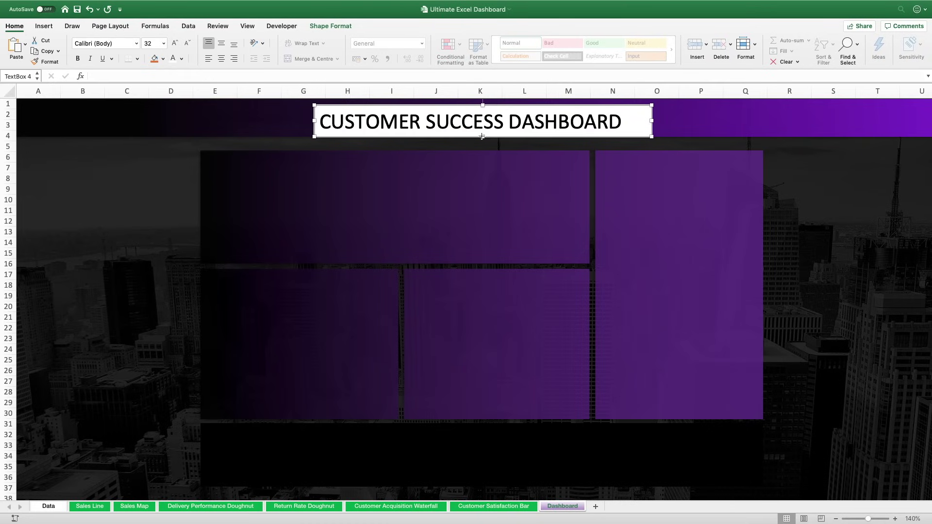
- Format the title text box with no fill and no line
right_click(510, 139)
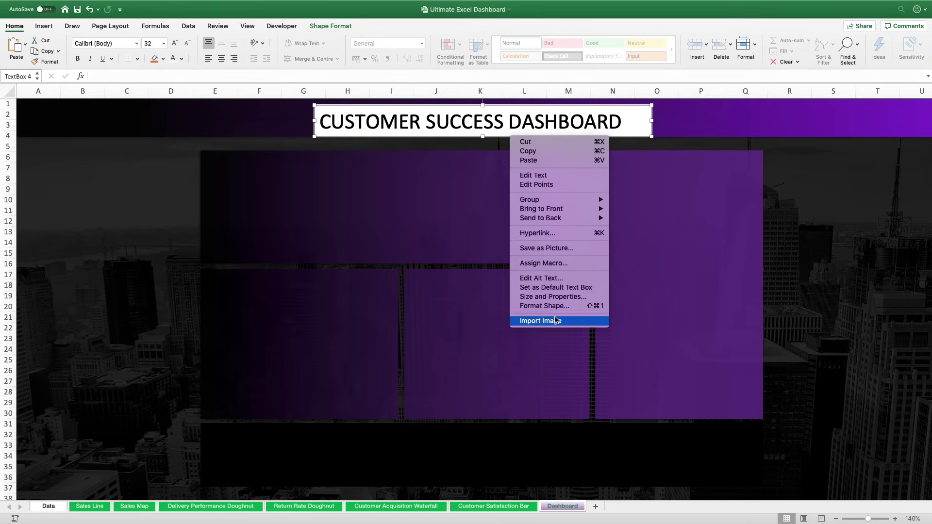
click(544, 306)
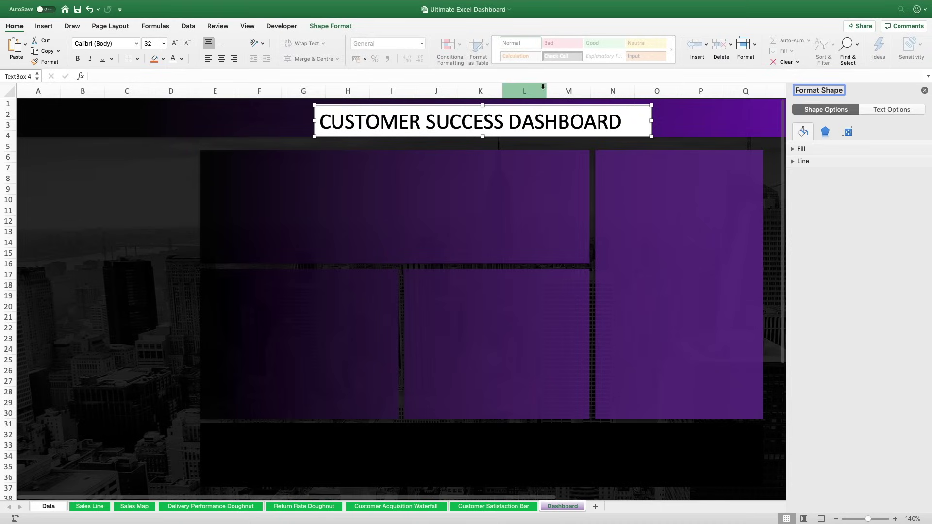
click(799, 149)
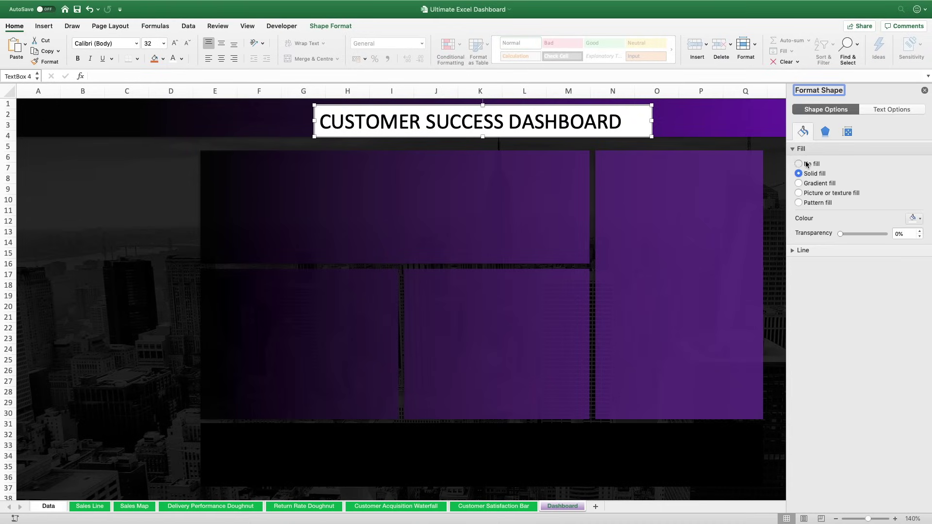
click(806, 164)
click(803, 219)
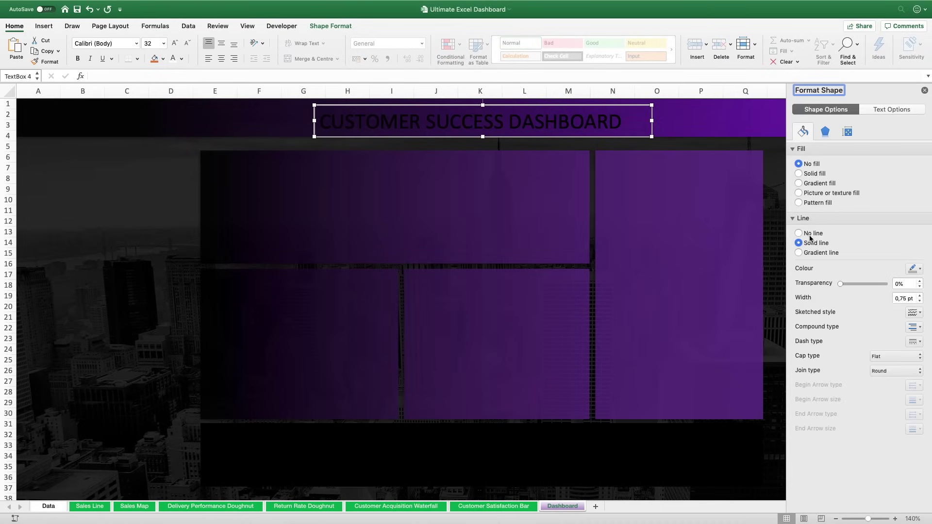
click(800, 235)
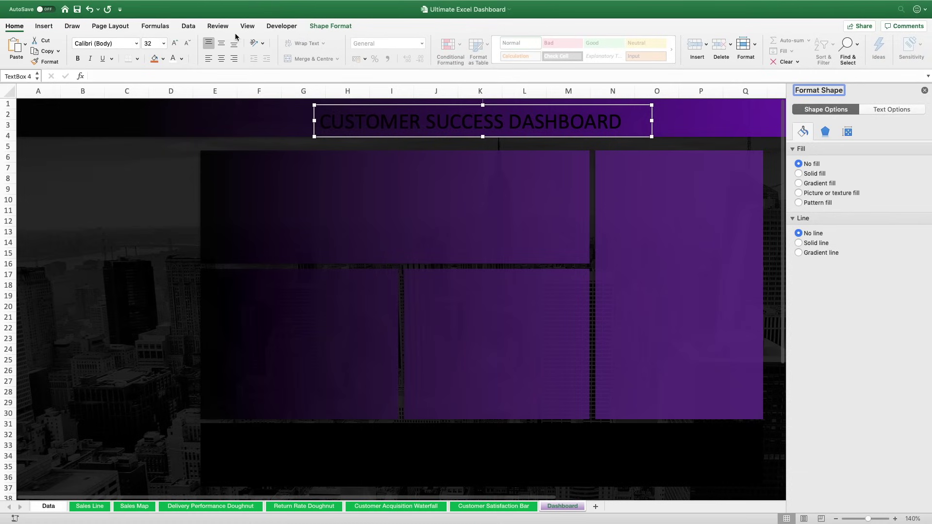
- Make the title text white, centre it horizontally and vertically, and shift the text box slightly up within the header banner
click(173, 60)
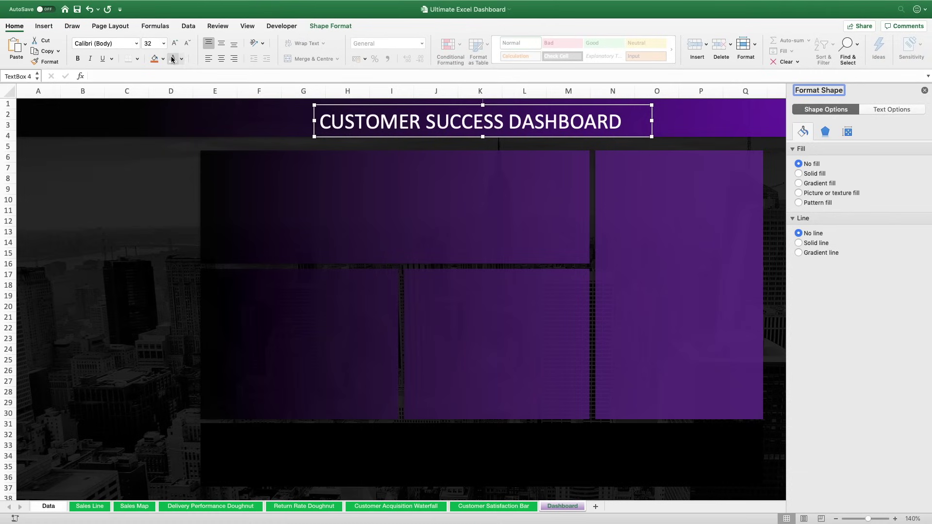
click(221, 59)
click(221, 43)
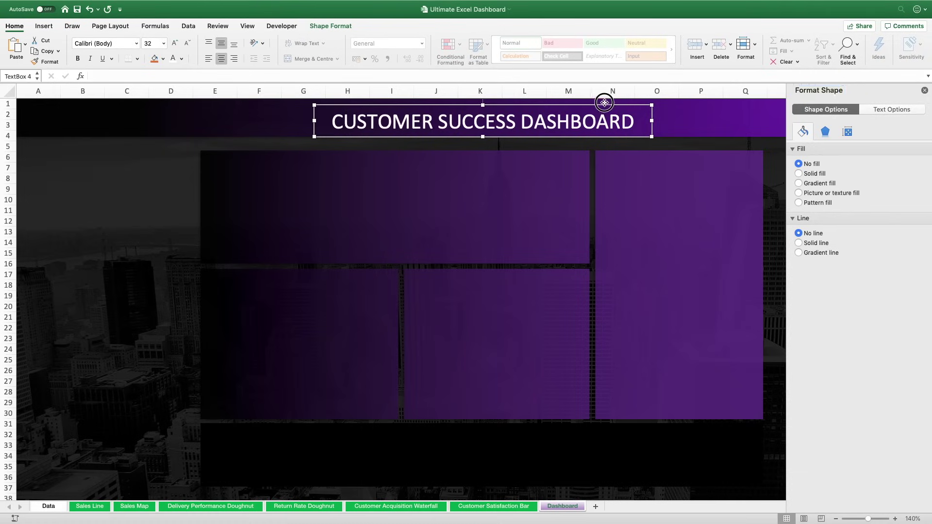
drag(603, 100, 607, 99)
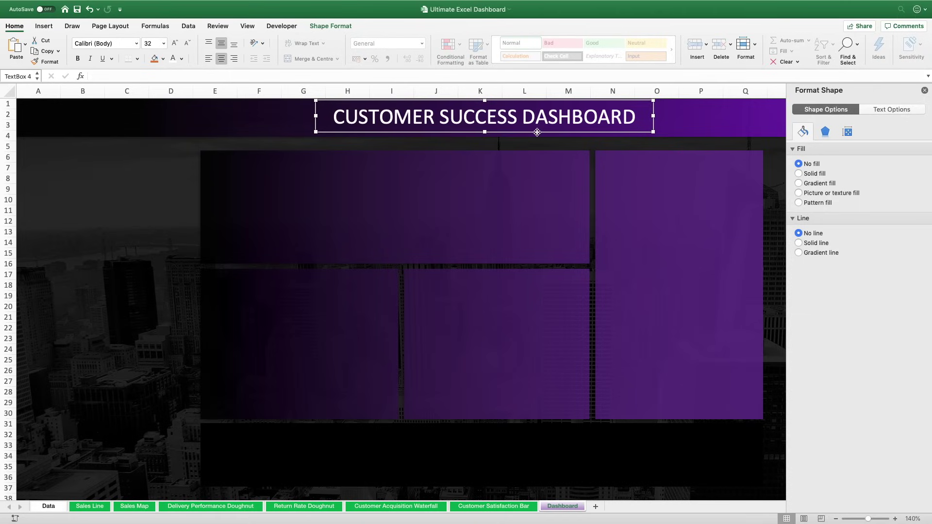
drag(537, 132, 538, 134)
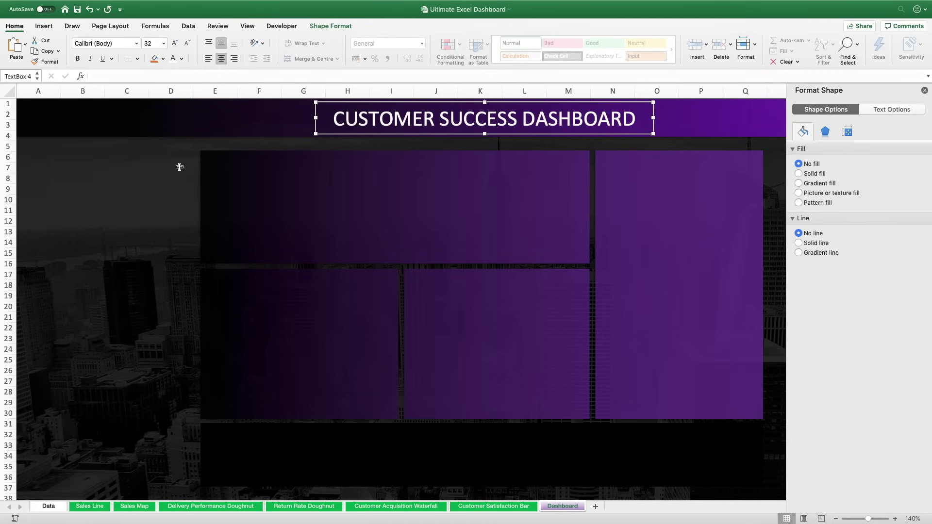
- Draw a rounded rectangle about 1.7" wide and 0.35" high in the upper-left panel's top-left corner, with fully rounded ends
click(44, 27)
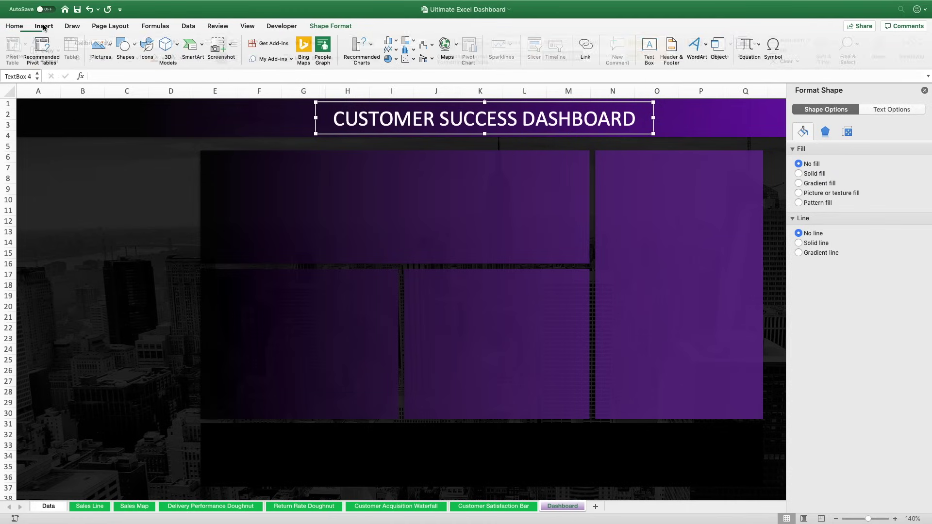
click(125, 45)
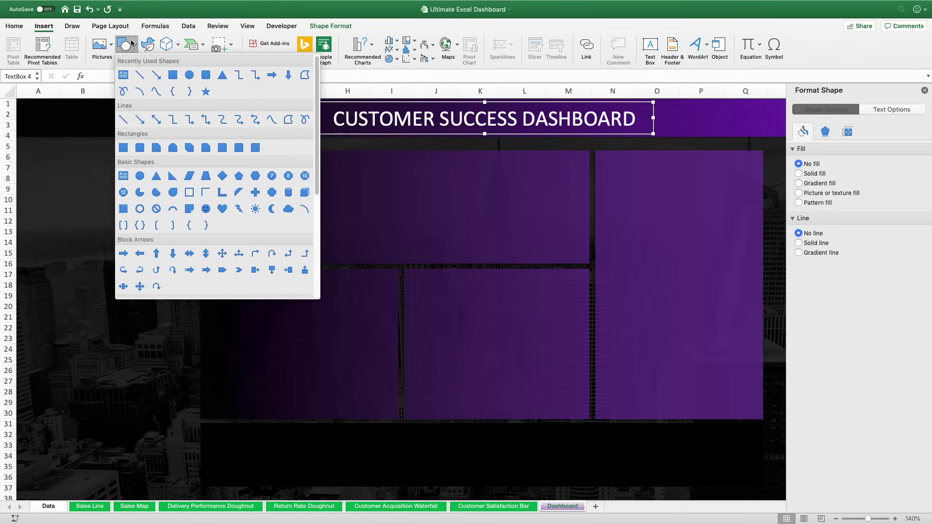
click(206, 77)
drag(213, 158, 279, 173)
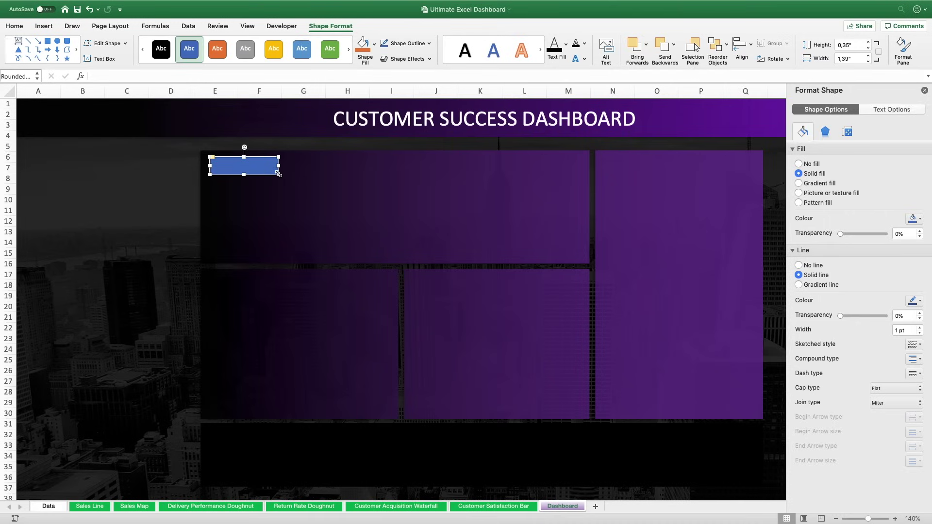
drag(215, 159, 293, 165)
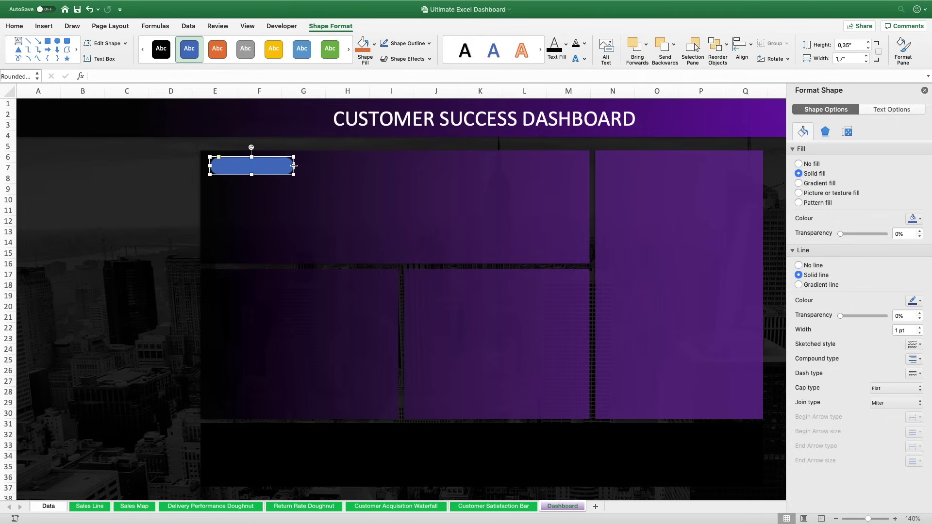
- Give the rounded rectangle a white solid fill at 80% transparency and no line
click(918, 220)
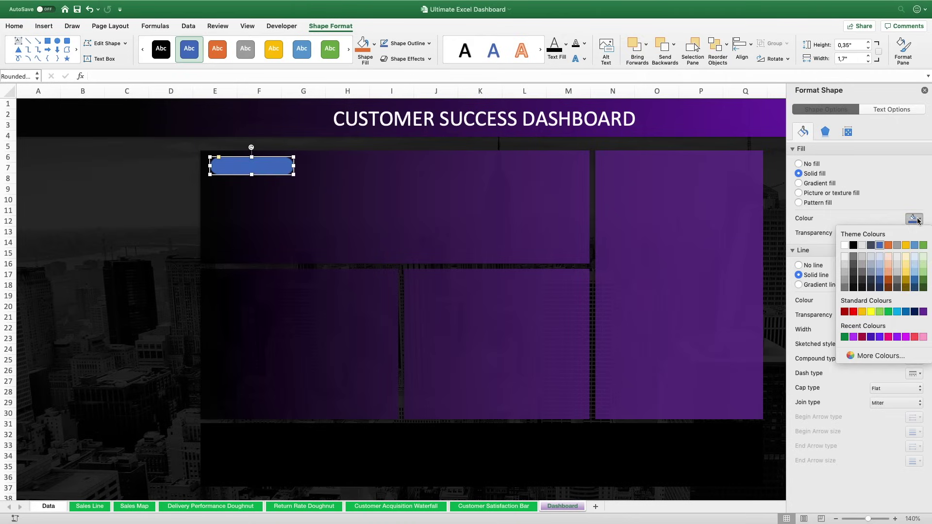
click(845, 246)
click(799, 265)
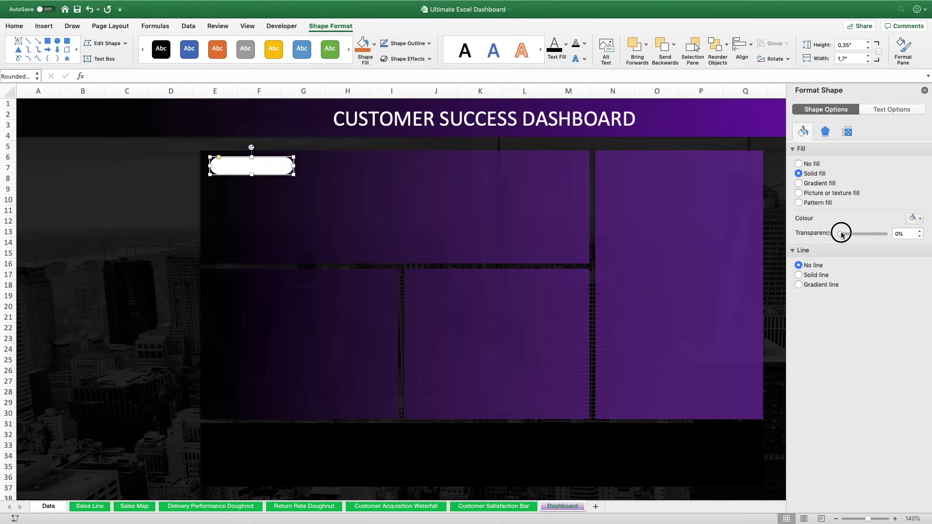
drag(840, 233, 884, 235)
click(920, 236)
click(920, 236)
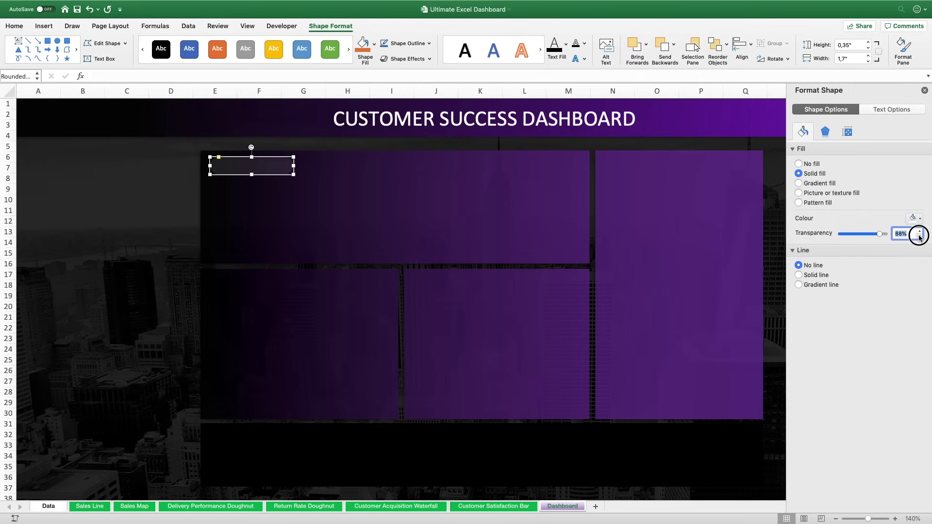
click(920, 237)
click(920, 237)
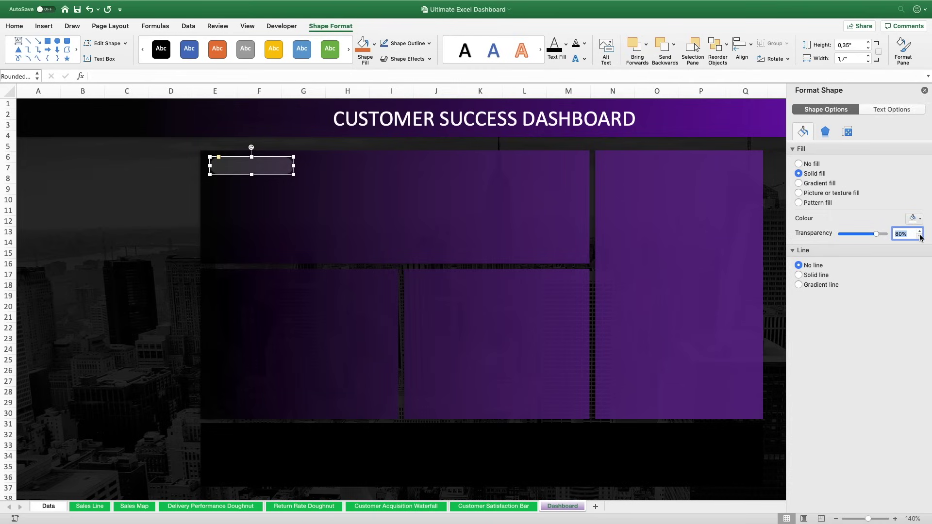
- Nudge the rounded rectangle slightly left and up within the upper-left panel
click(167, 213)
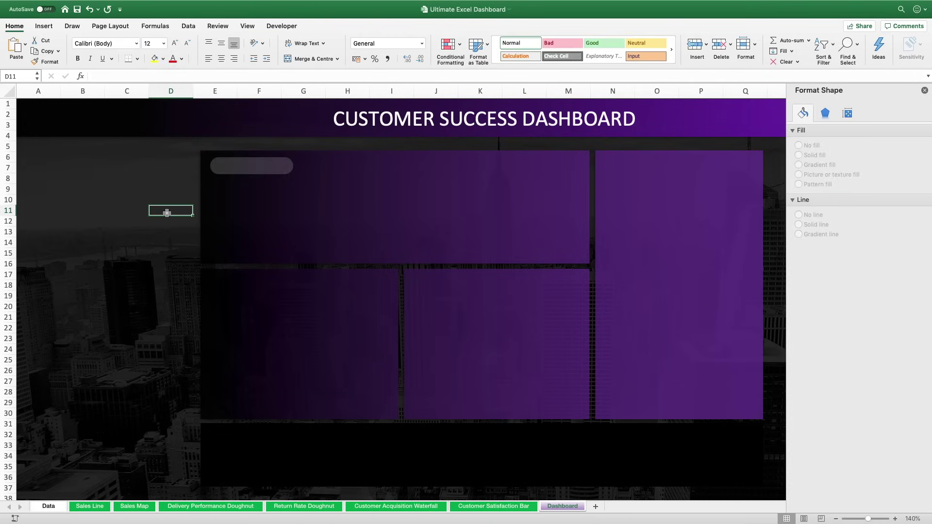
click(258, 164)
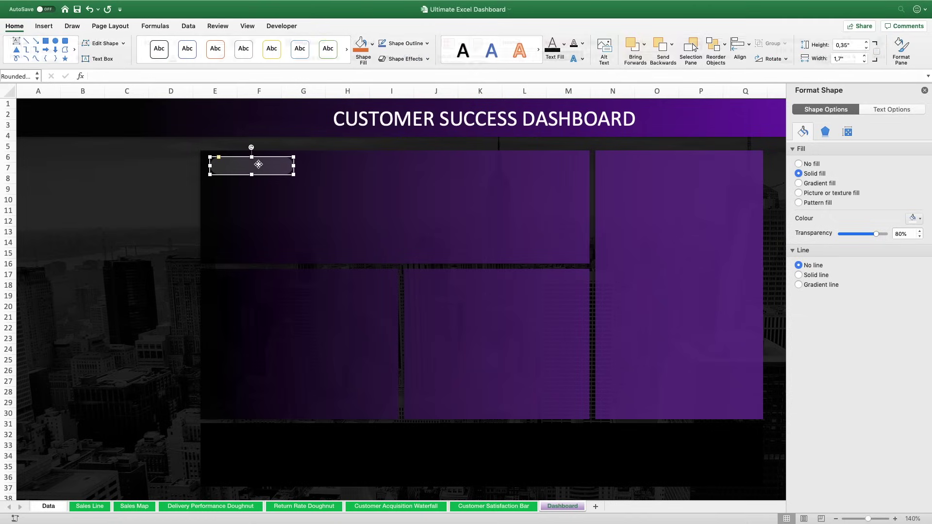
key(Left)
key(Up)
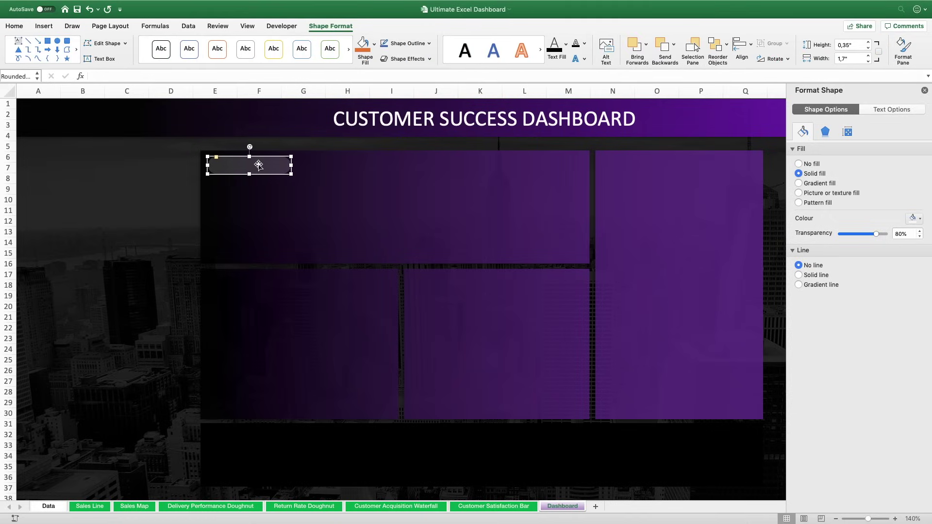
key(Left)
- Copy the rounded rectangle to the top-left corner of each of the other three purple panels and align the copies
drag(270, 169, 267, 282)
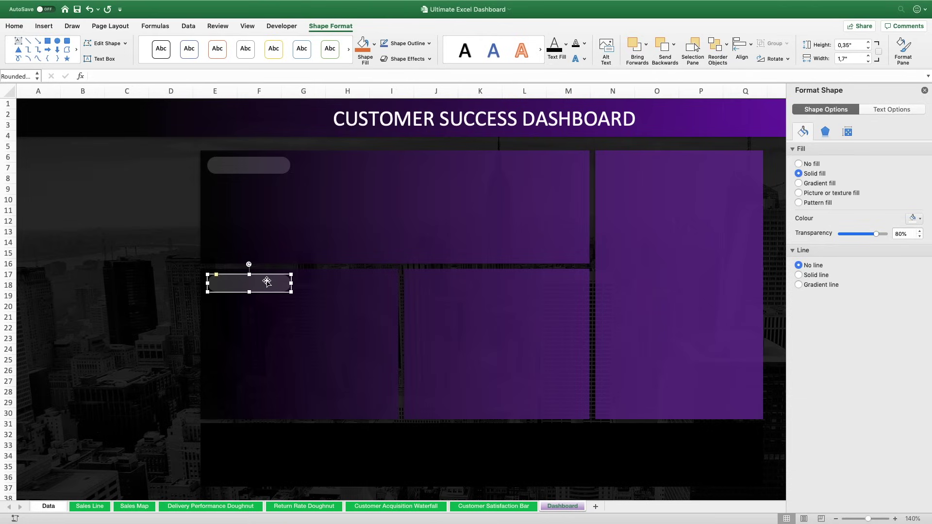
click(190, 292)
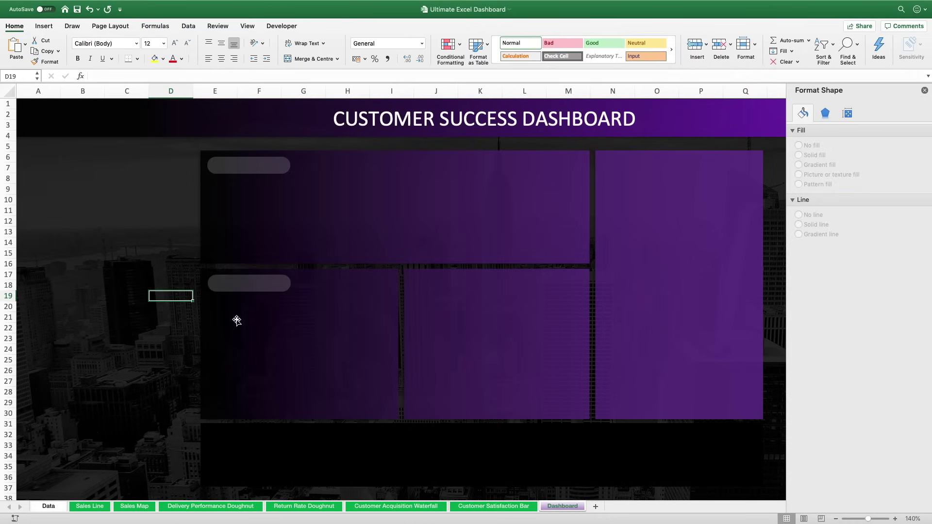
click(253, 282)
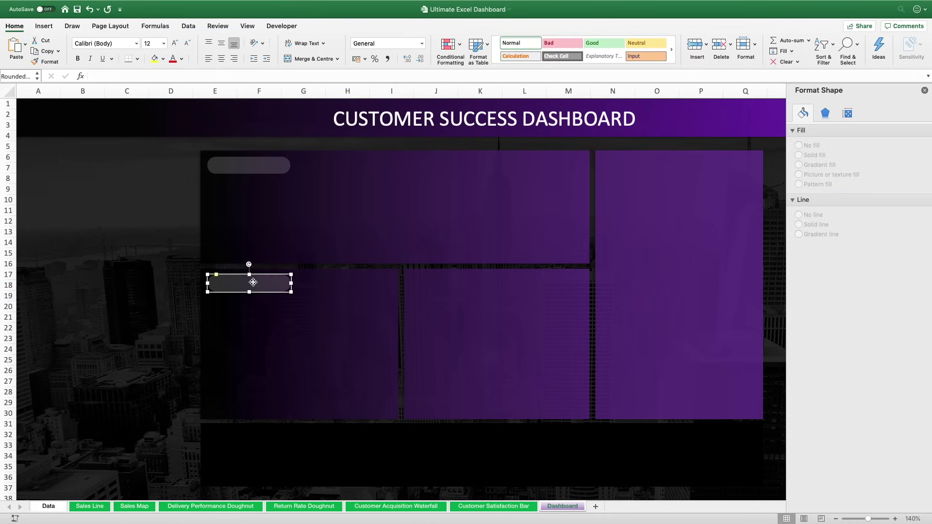
drag(253, 282, 651, 163)
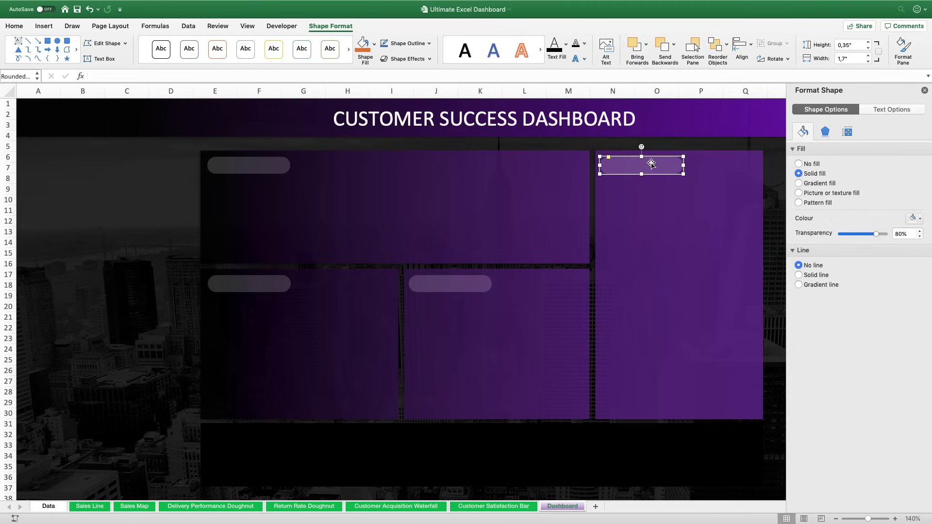
key(Up)
click(773, 174)
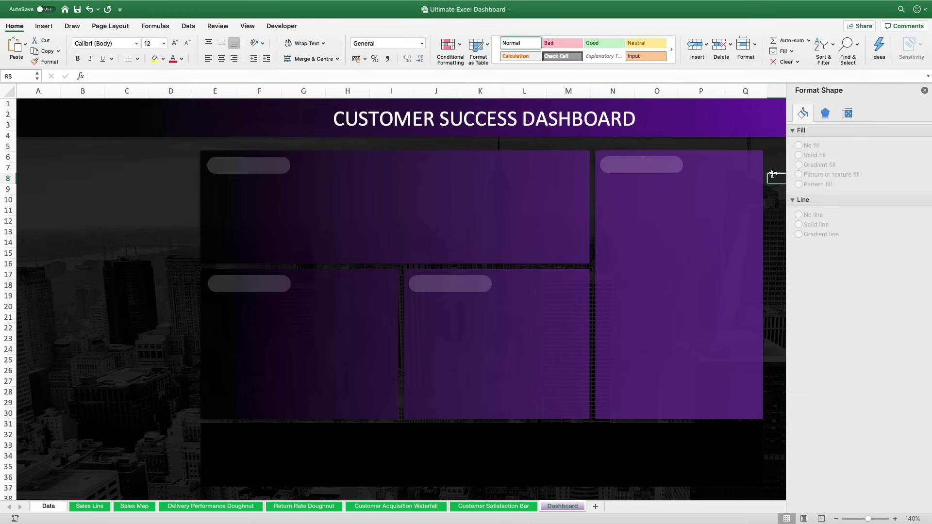
- Choose the connected-points line chart icon and the magnifying glass with pulse line icon from the Analytics icons
click(42, 26)
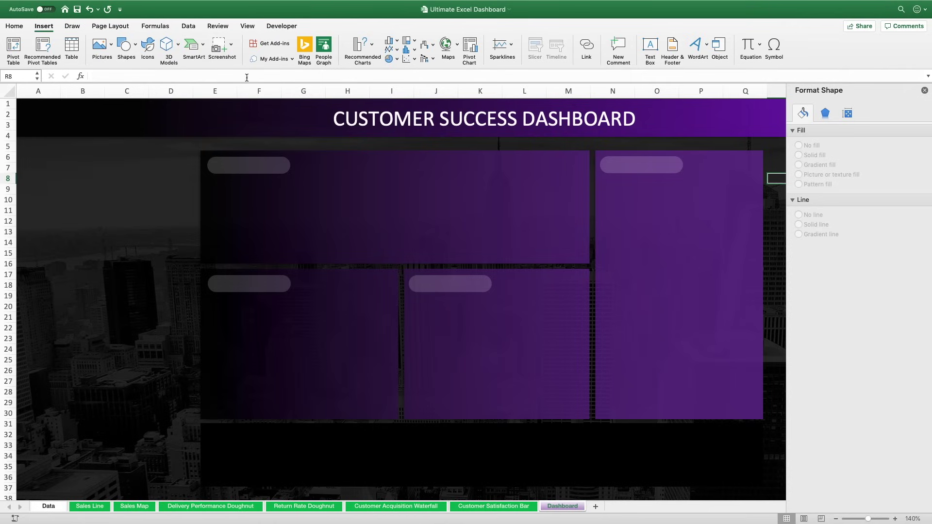
click(148, 46)
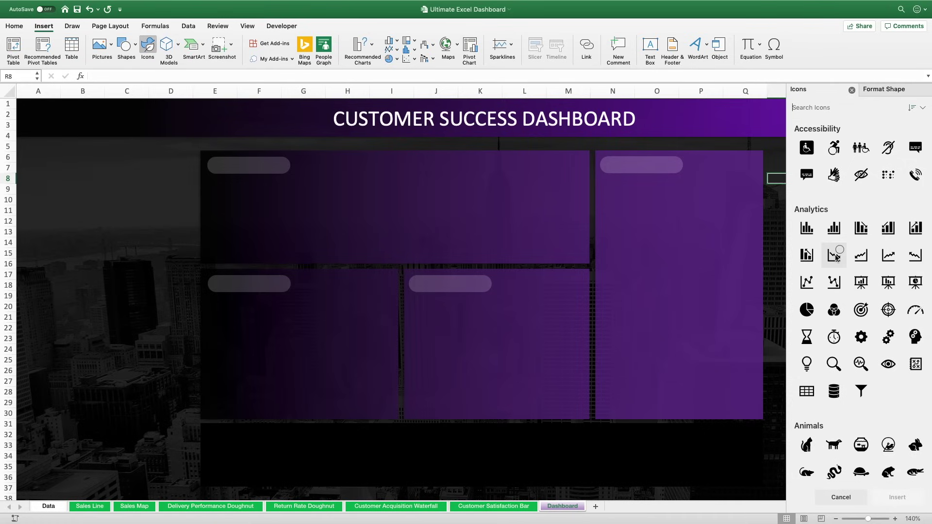
click(807, 282)
scroll(856, 336, down, 2)
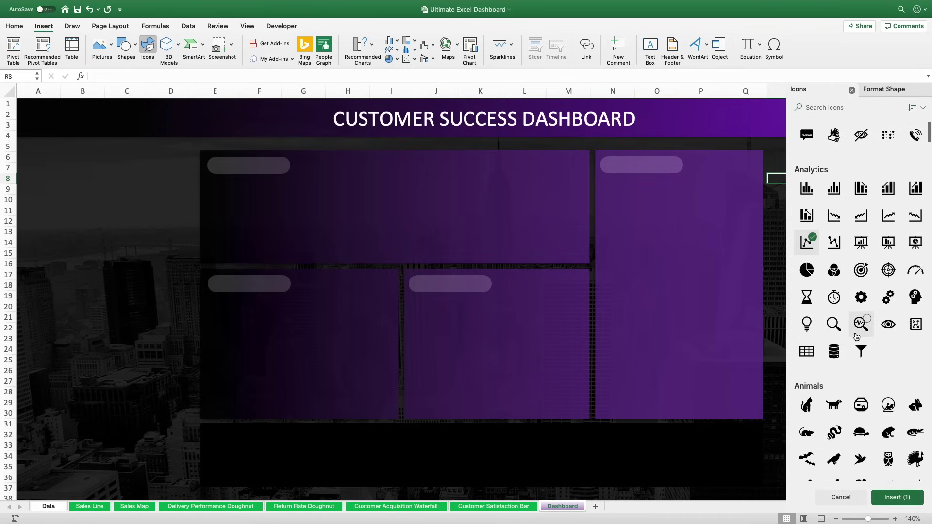
scroll(856, 337, down, 3)
click(857, 201)
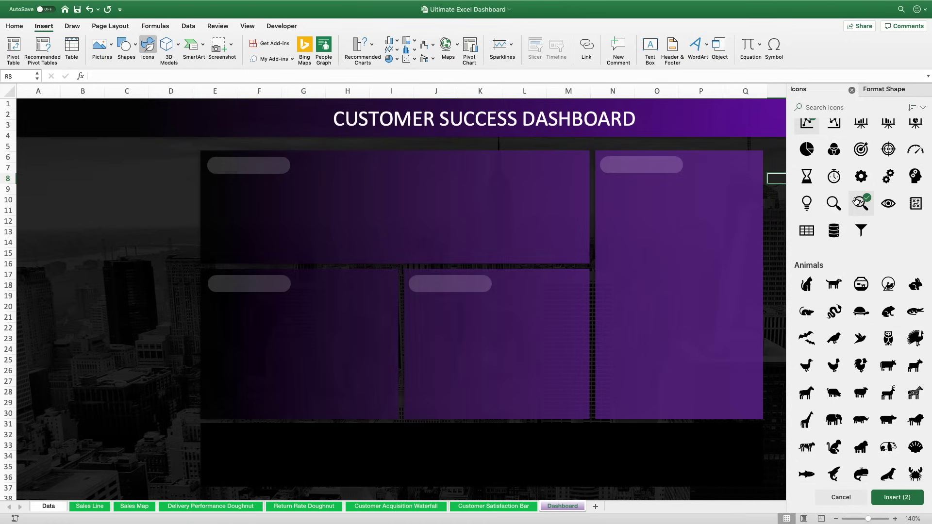
scroll(856, 202, up, 2)
- Add the people-group search icon and the people-with-question-mark icon from the Business icons, and insert all four icons
scroll(856, 201, down, 20)
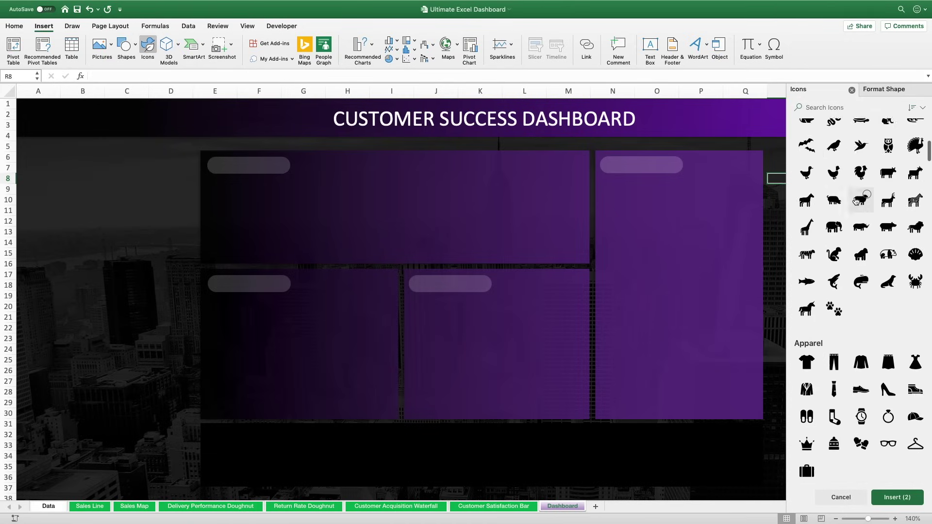
scroll(856, 201, down, 15)
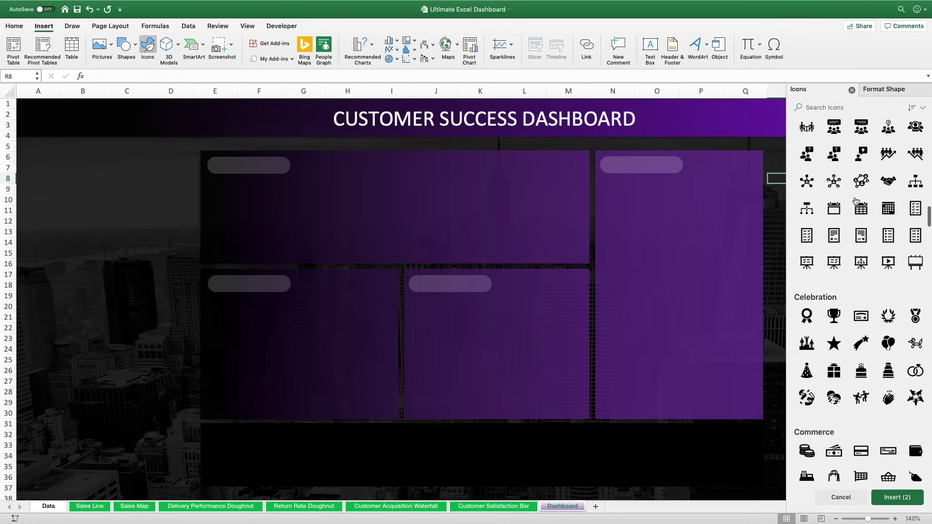
scroll(856, 201, up, 2)
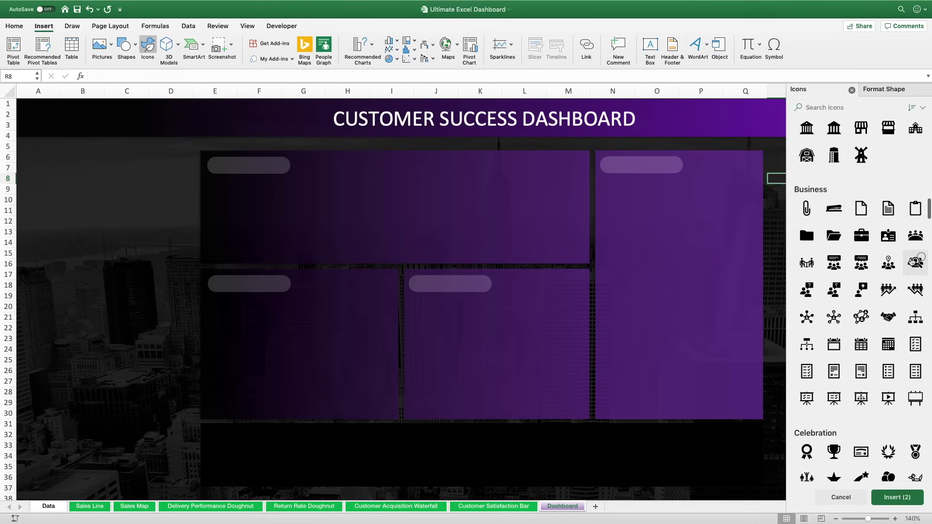
click(915, 253)
scroll(804, 311, down, 2)
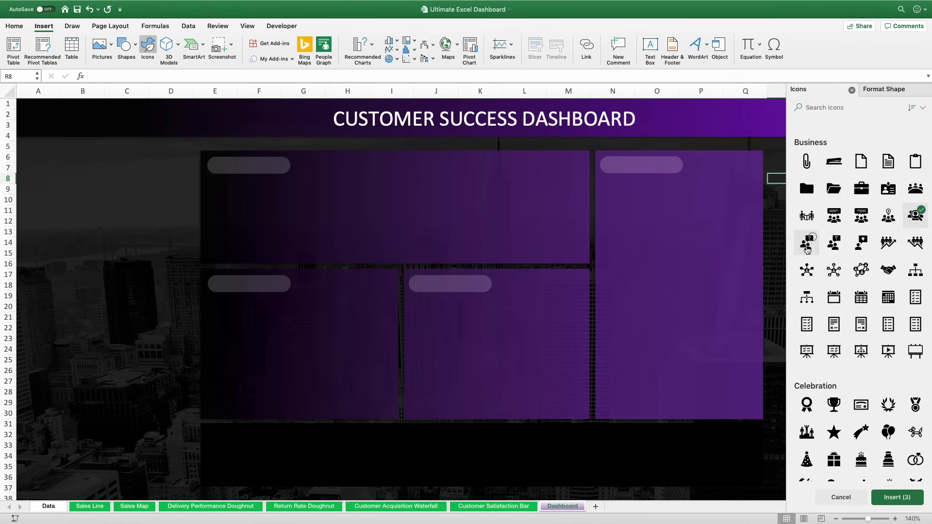
click(901, 500)
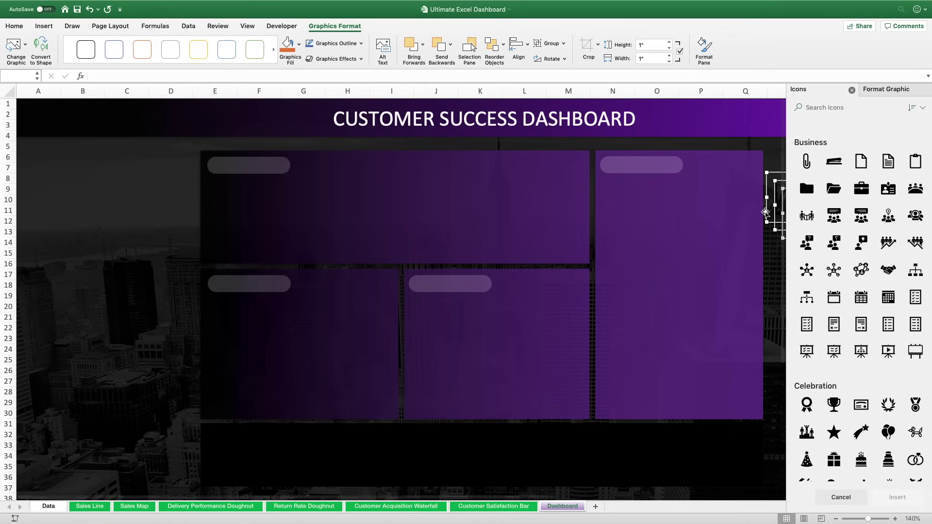
- Move the four inserted icons together onto the upper-left panel and give them a white solid fill
drag(765, 213, 461, 241)
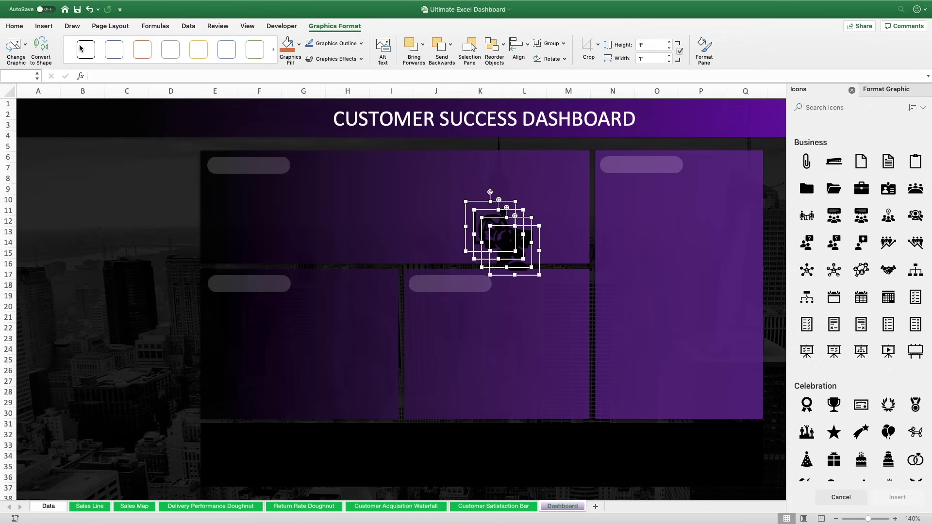
click(894, 90)
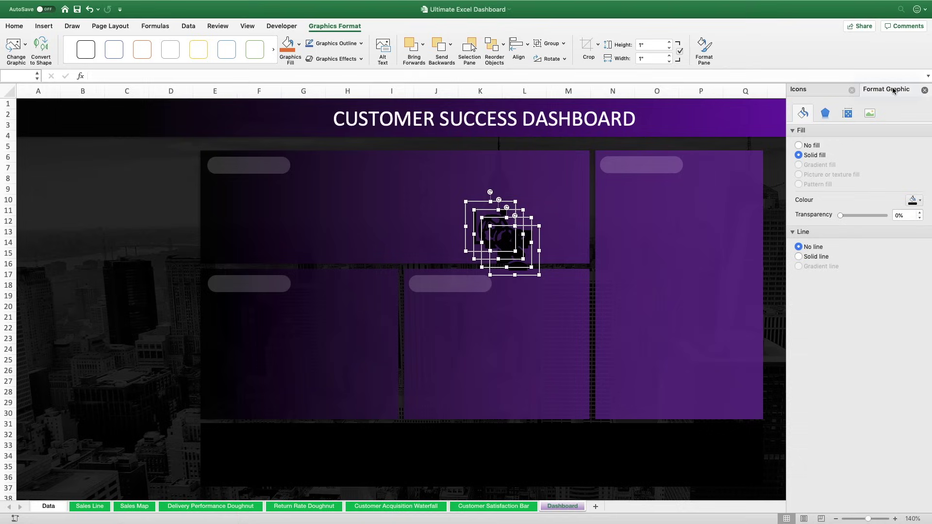
click(917, 200)
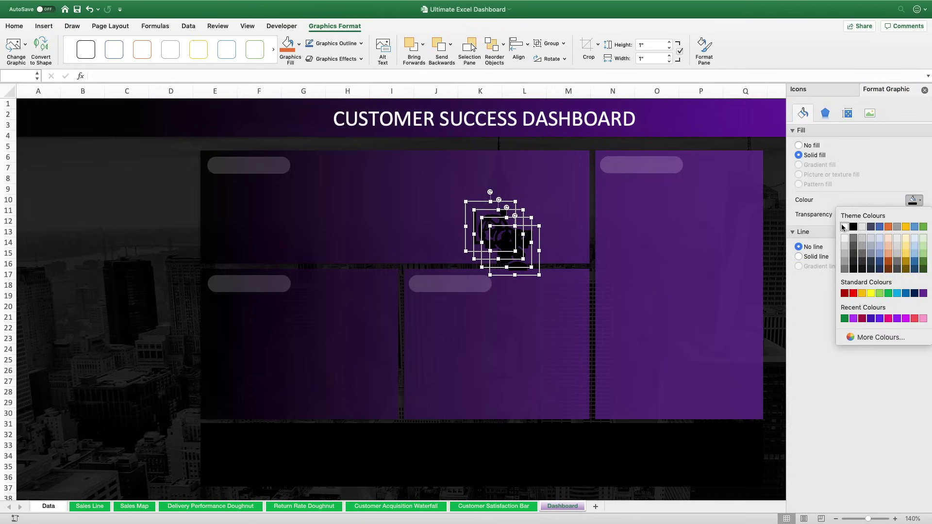
click(843, 227)
- Resize all four icons to 0.3" high and 0.3" wide
drag(539, 275, 501, 238)
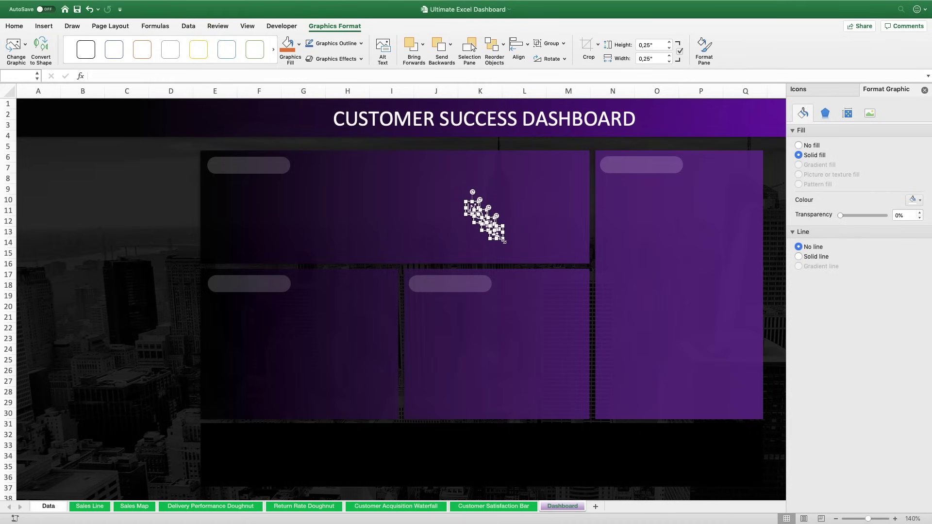
drag(503, 240, 505, 241)
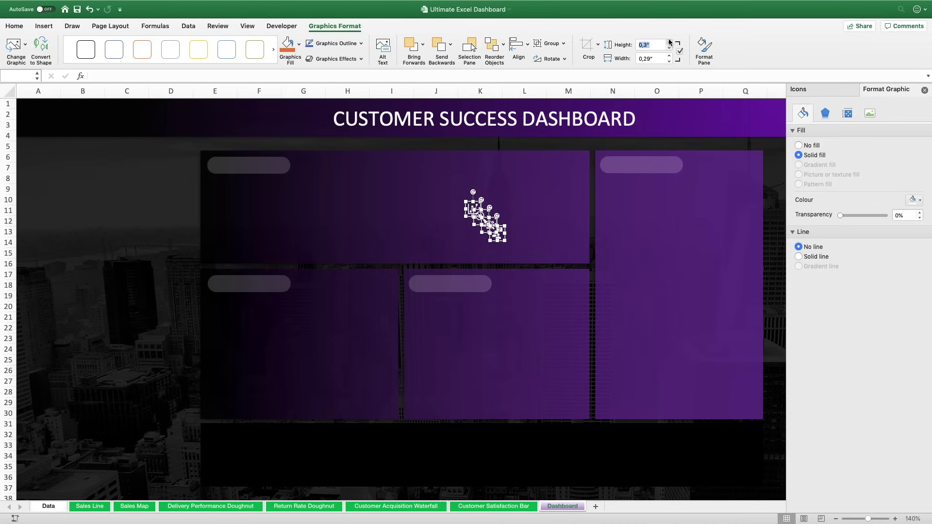
click(669, 43)
click(503, 164)
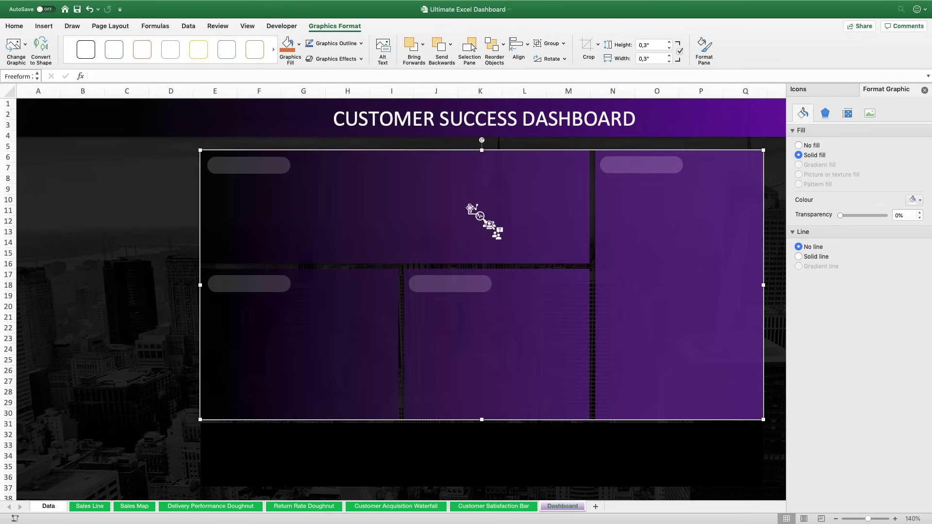
- Place the line chart icon on the upper-left label, magnifier on the lower-left, people group on the lower-middle and question-mark people on the right label
click(472, 208)
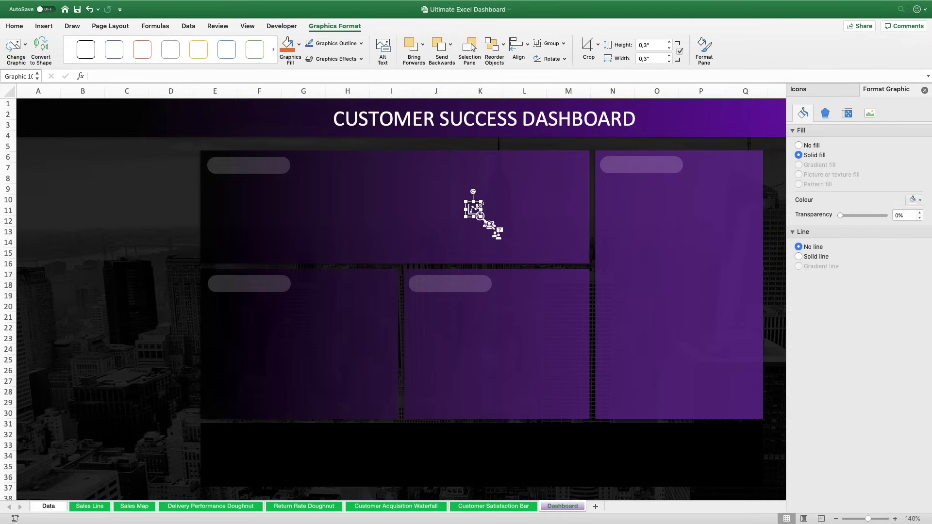
drag(480, 206, 230, 162)
click(482, 217)
drag(488, 223, 228, 287)
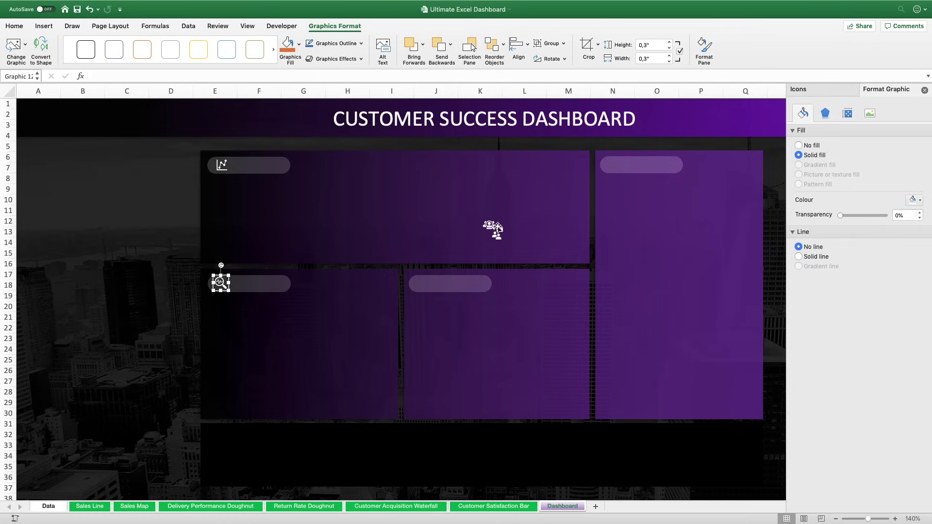
click(490, 224)
drag(491, 225, 430, 289)
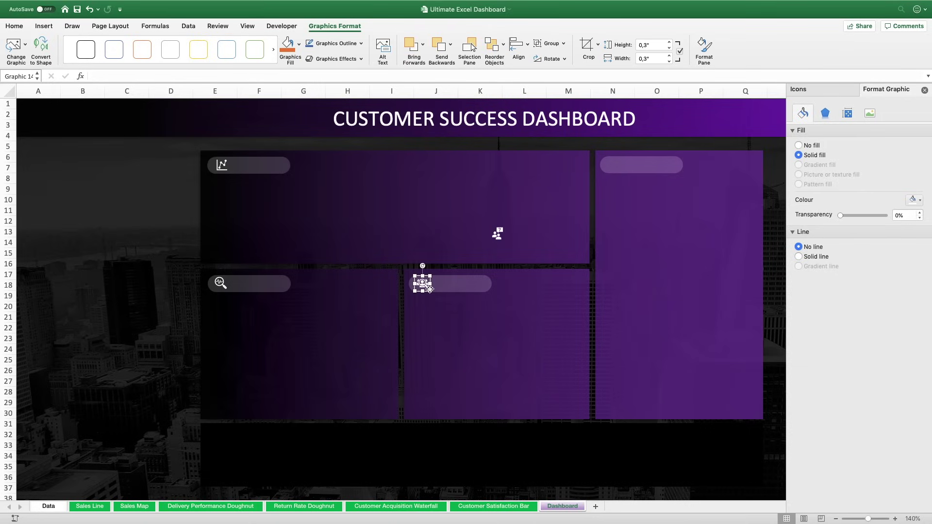
click(499, 234)
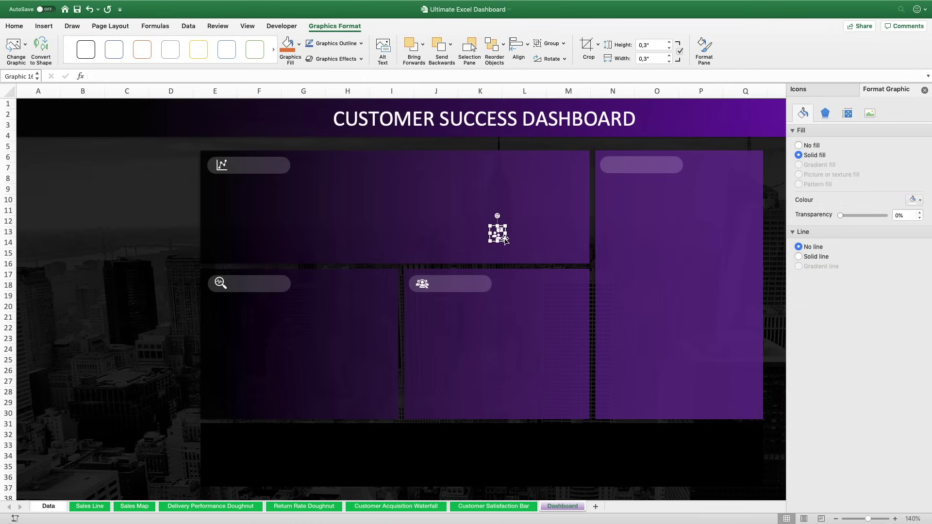
drag(505, 239, 620, 169)
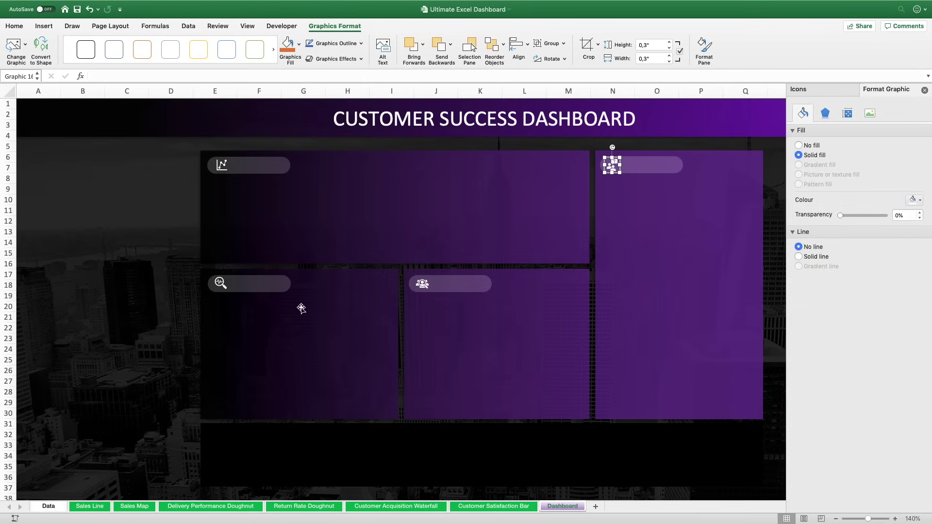
click(219, 284)
key(super+z)
- Duplicate the dashboard title text box into the upper-left panel, set its font size to 14 and shrink the box around the text
click(407, 111)
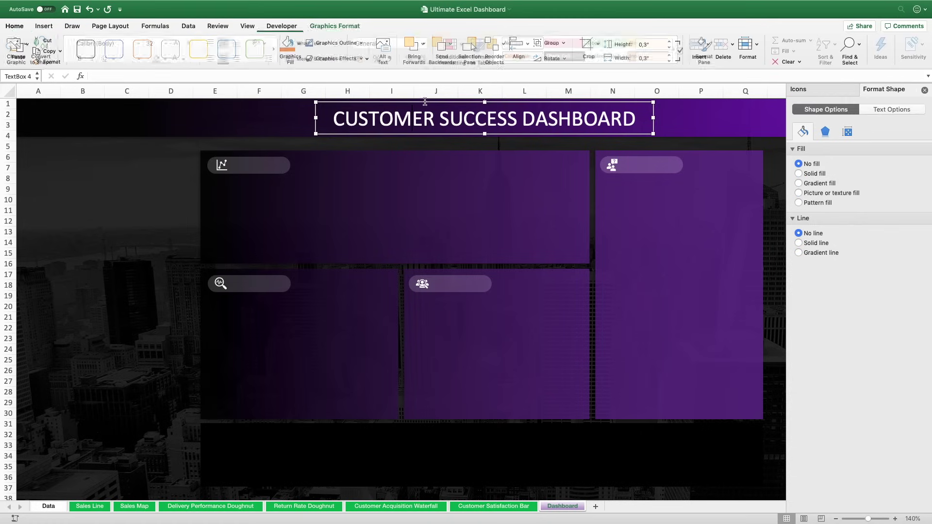
key(super+d)
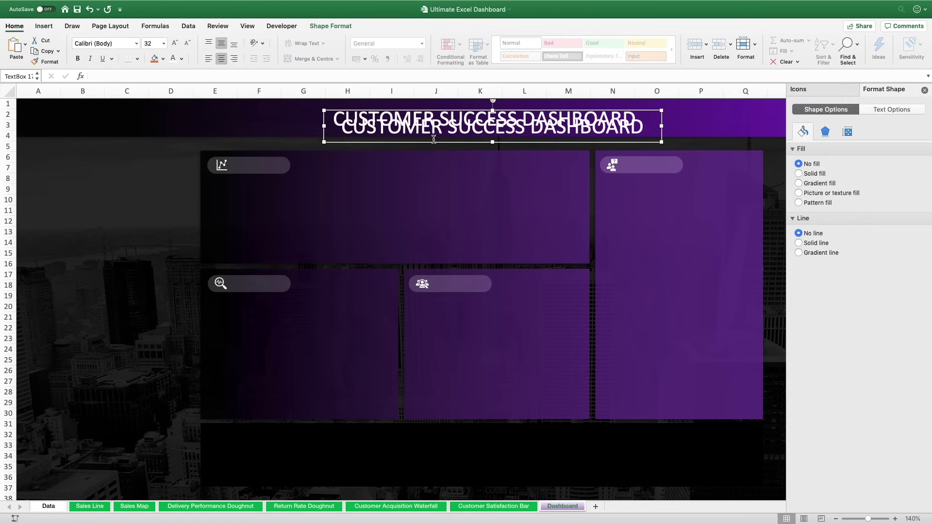
drag(432, 141, 340, 260)
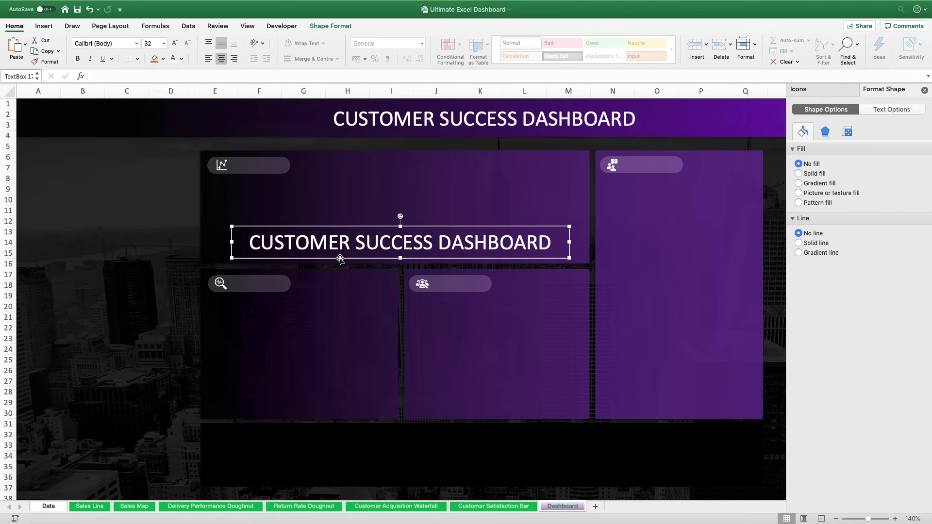
click(150, 43)
key(Return)
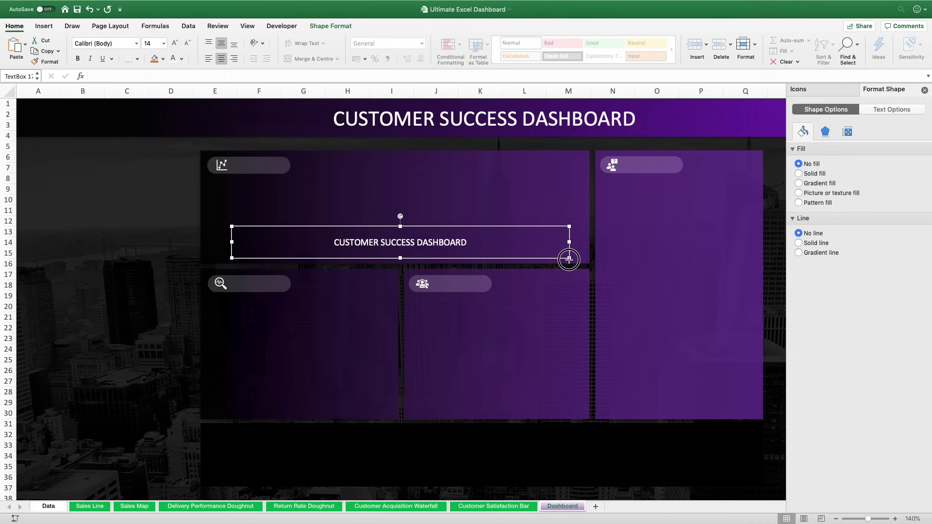
drag(568, 258, 391, 240)
- Replace the duplicated text box's text with "Sales" and narrow the box to fit the word
double_click(367, 238)
key(ctrl+a)
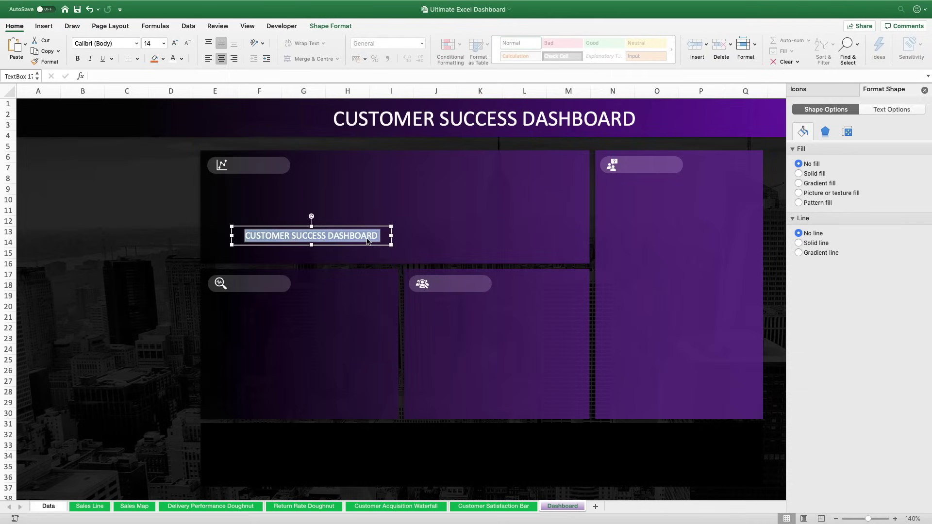
text(Sales)
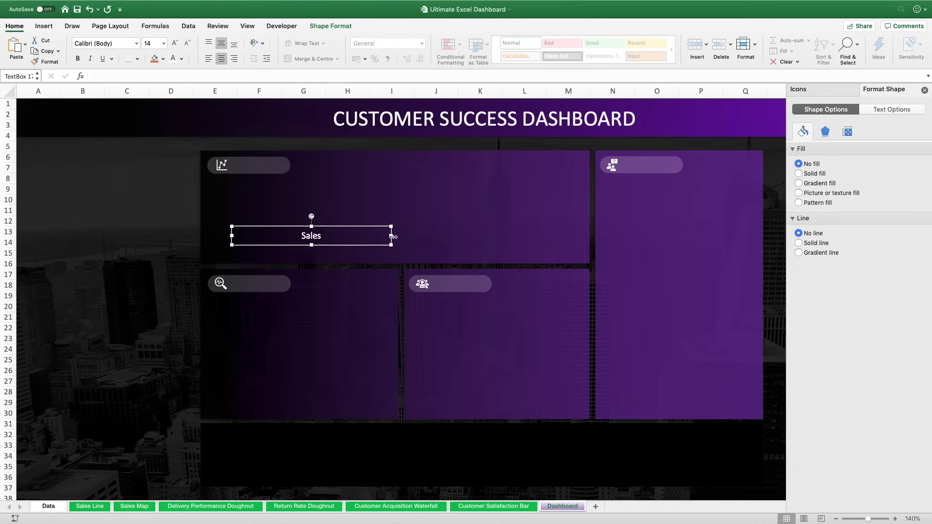
drag(393, 236, 253, 239)
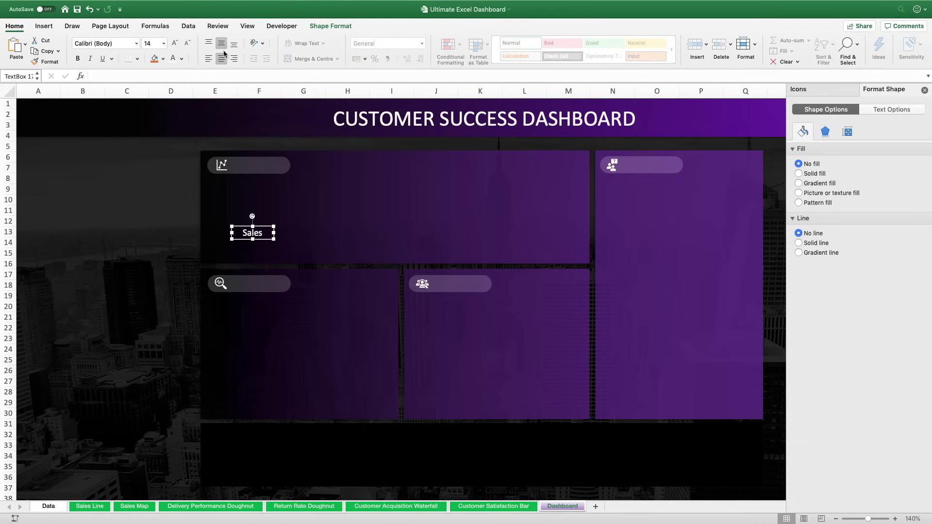
- Left-align the "Sales" text, move it beside the line chart icon and shorten the rounded label to fit
click(208, 59)
drag(262, 226, 267, 165)
click(287, 165)
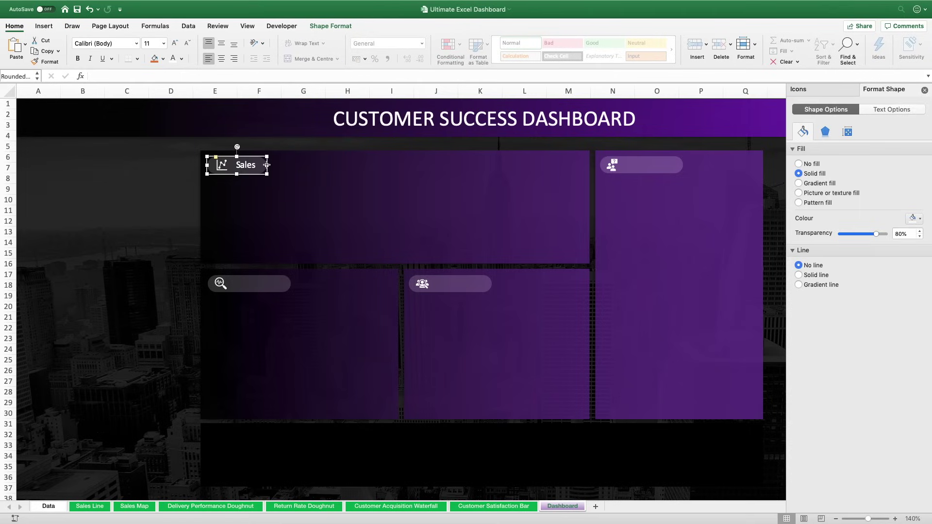
- Copy the "Sales" text box onto the lower-left label, change its text to "Deliveries" and widen the box to fit
click(240, 163)
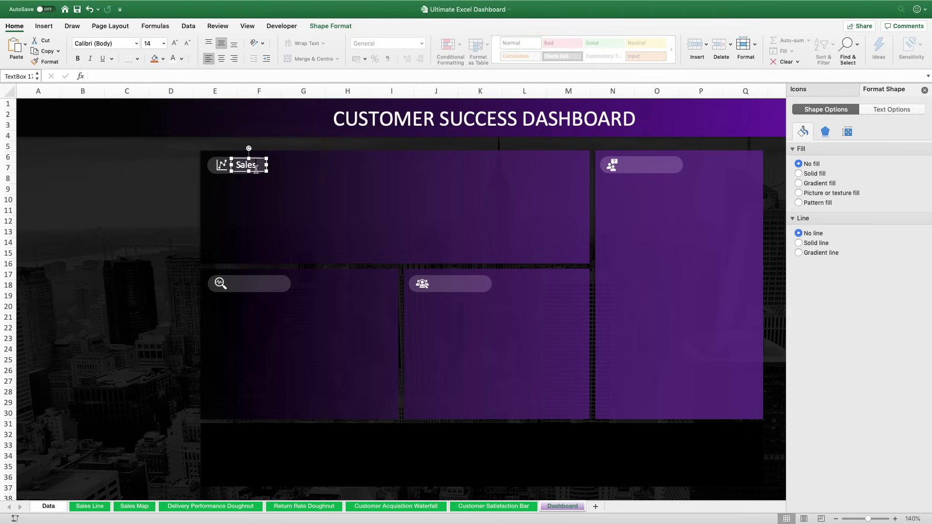
drag(257, 169, 257, 290)
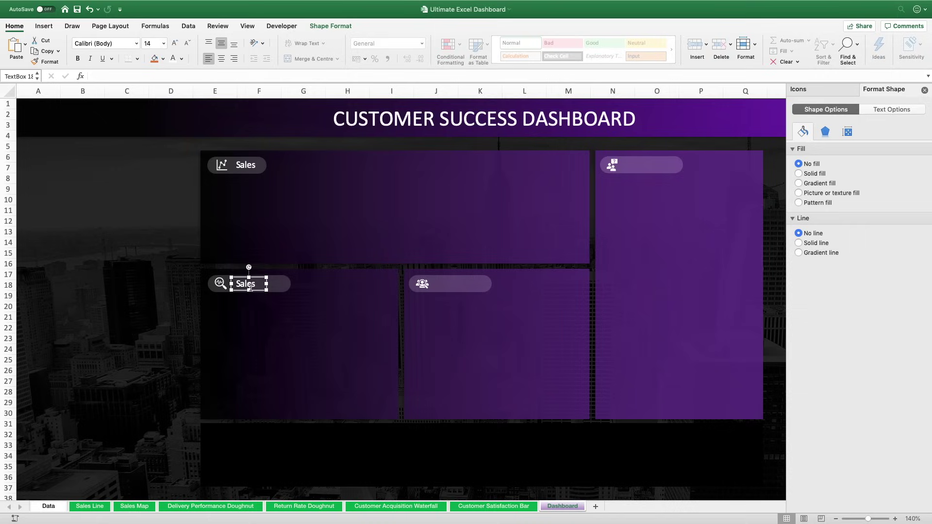
double_click(248, 285)
text(Delivery)
drag(266, 284, 283, 285)
- Shorten the lower-left rounded label so that it ends just past the "Deliveries" text
click(289, 284)
drag(285, 285, 285, 286)
click(265, 284)
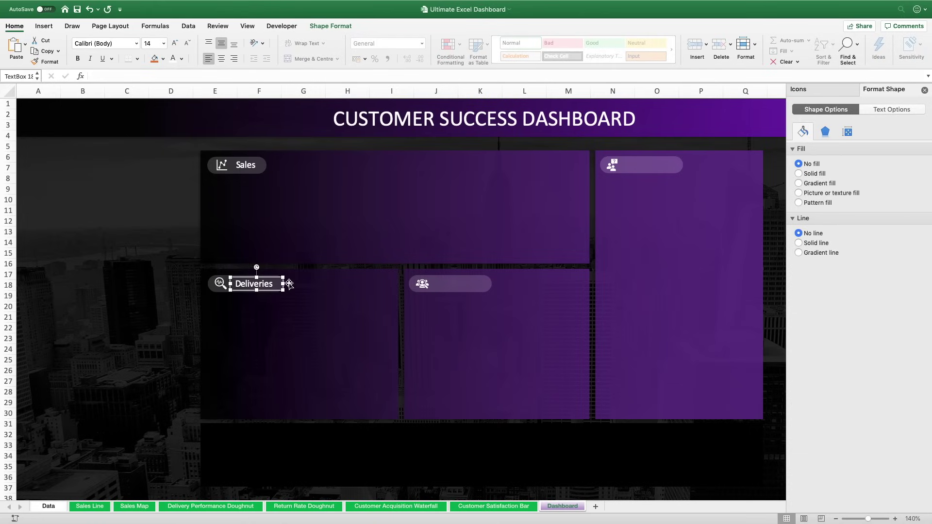
click(288, 283)
click(280, 284)
- Duplicate the "Deliveries" text box onto the lower-middle label, widen it, change its text to "Customer Acquisition" and nudge it toward the icon
click(276, 277)
key(super+d)
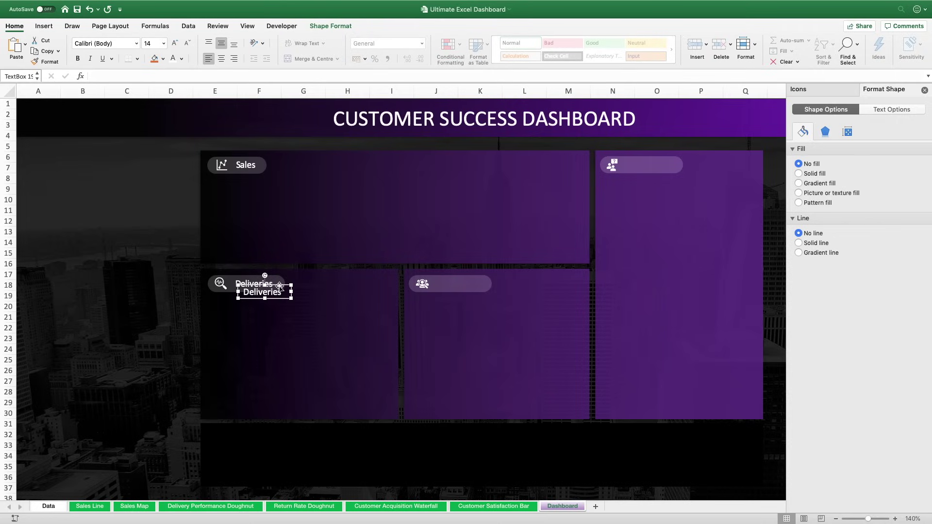
drag(279, 285, 530, 282)
double_click(456, 282)
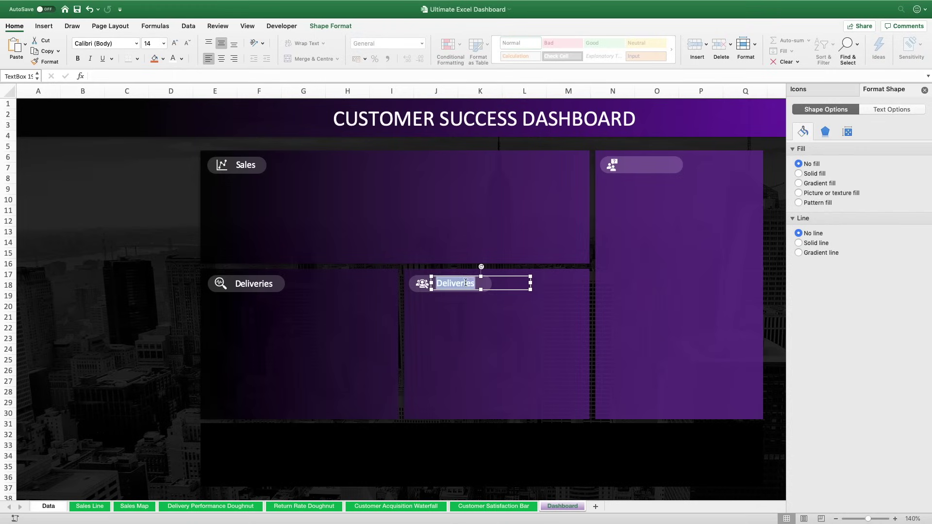
text(Customer Acquisitio)
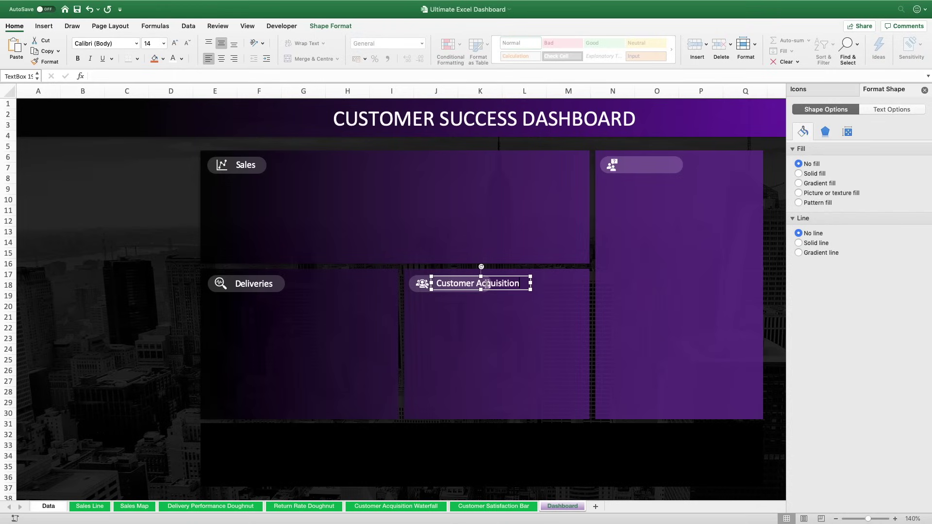
text(n)
click(505, 277)
drag(505, 277, 502, 277)
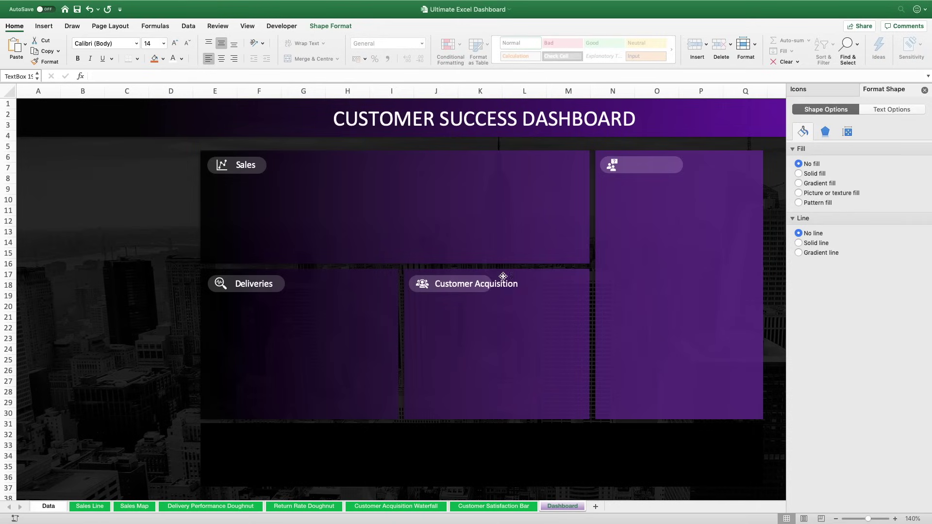
- Lengthen the lower-middle rounded label so that it ends just past the "Customer Acquisition" text
click(413, 281)
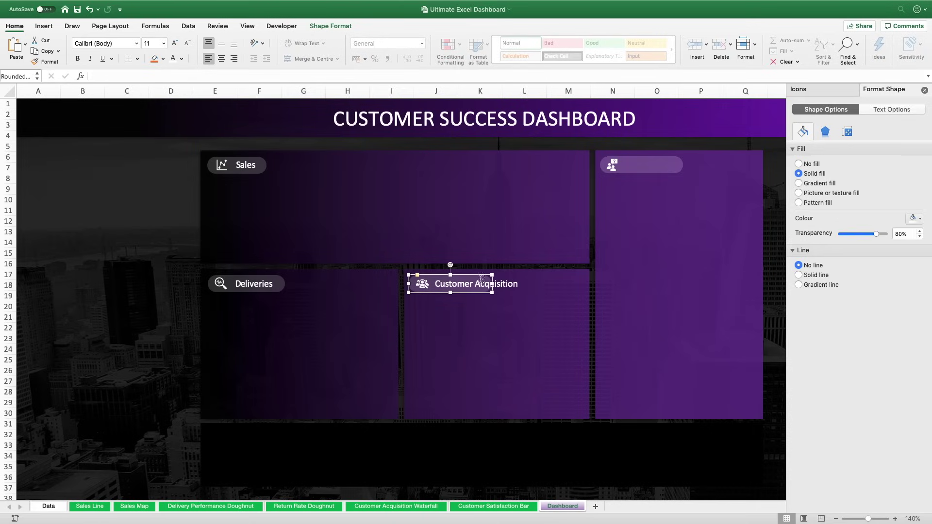
drag(492, 285, 529, 283)
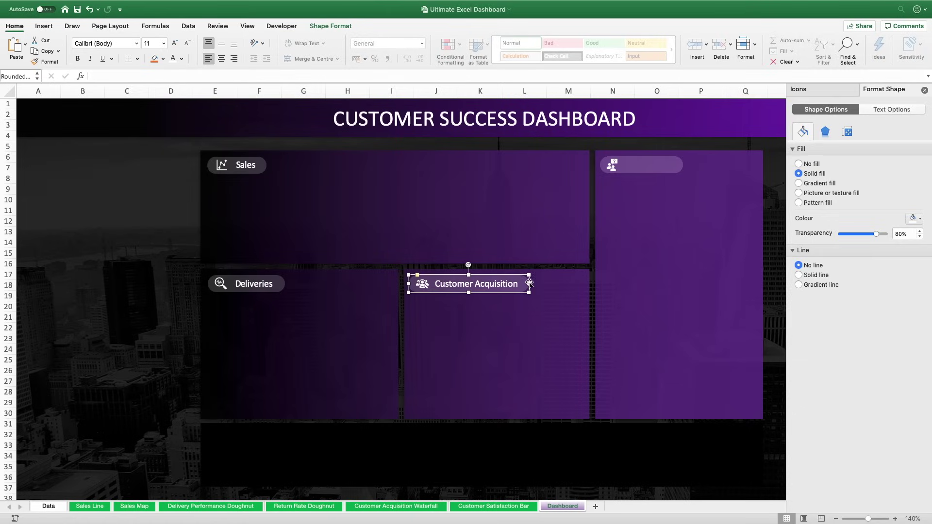
- Copy the "Customer Acquisition" text box onto the upper-right label, change it to "Customer Satisfaction" and lengthen the rounded label to fit
click(499, 284)
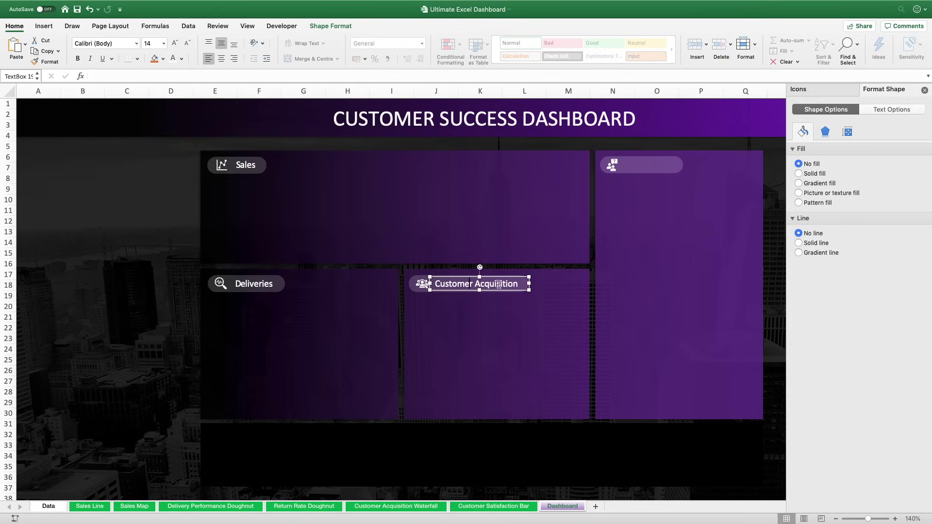
drag(503, 290, 725, 166)
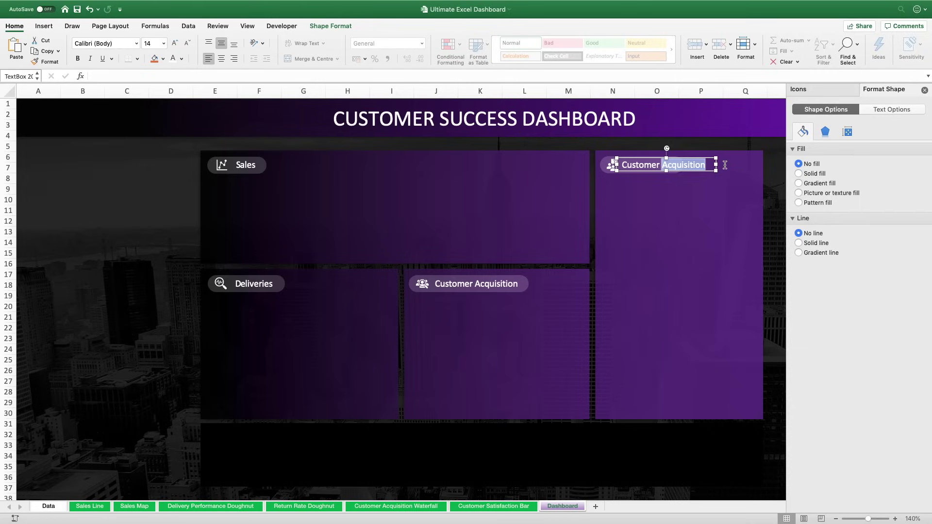
text(Satisfaction)
click(606, 162)
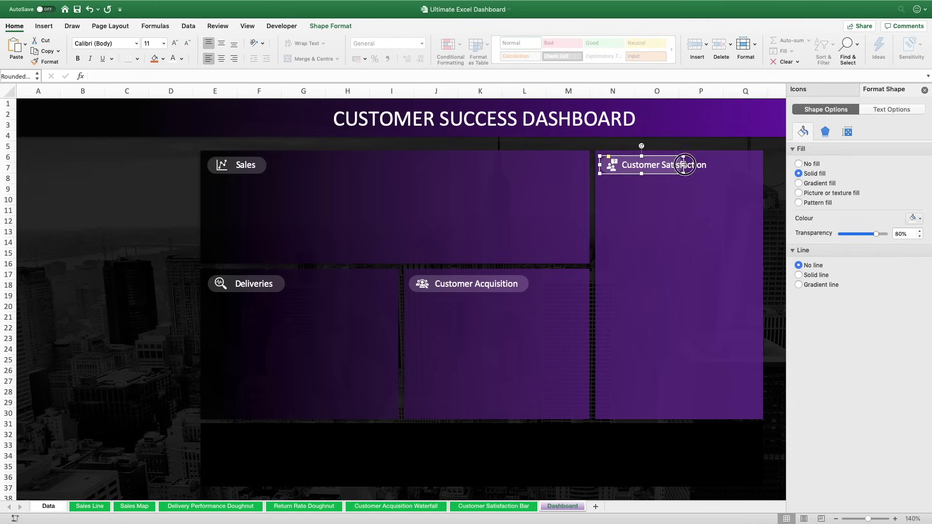
drag(686, 164, 715, 165)
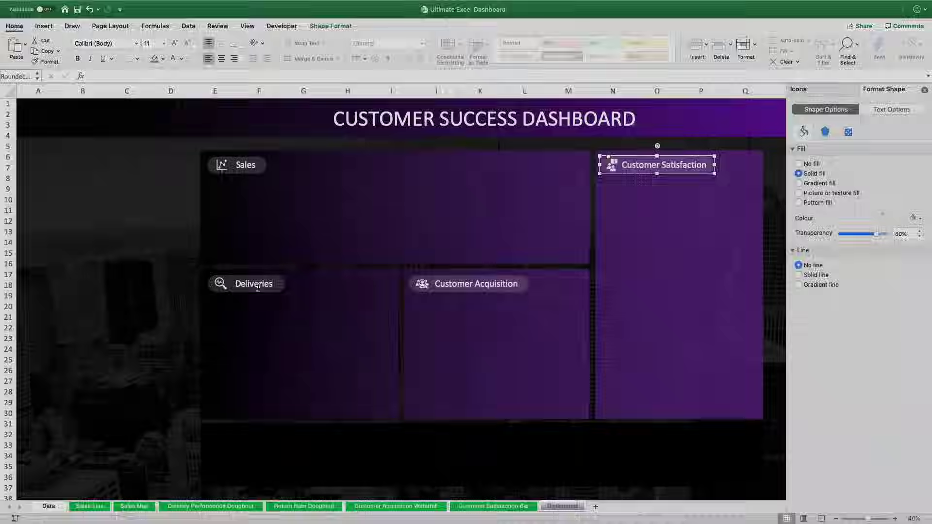
click(158, 287)
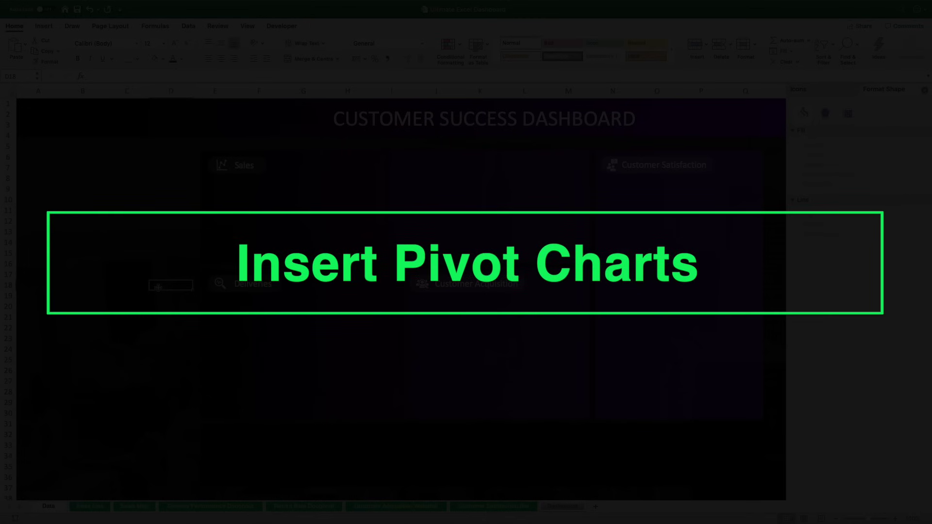
click(924, 90)
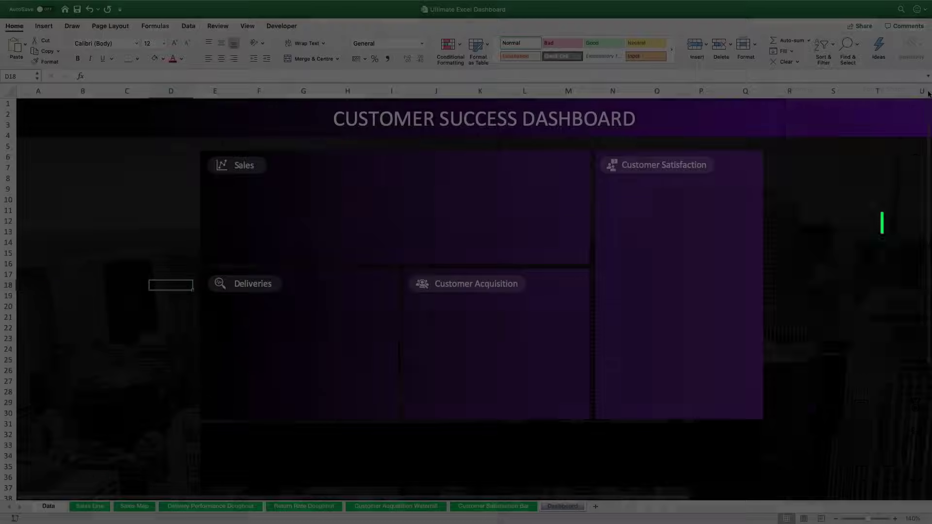
- Cut the line chart from the Sales Line sheet and paste it onto the Dashboard sheet, near the Sales panel
click(91, 506)
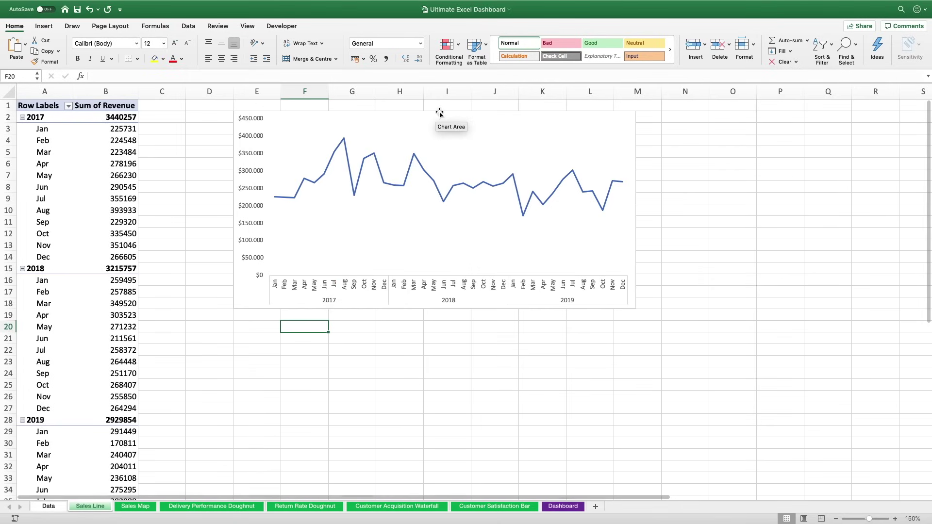
click(440, 113)
key(Delete)
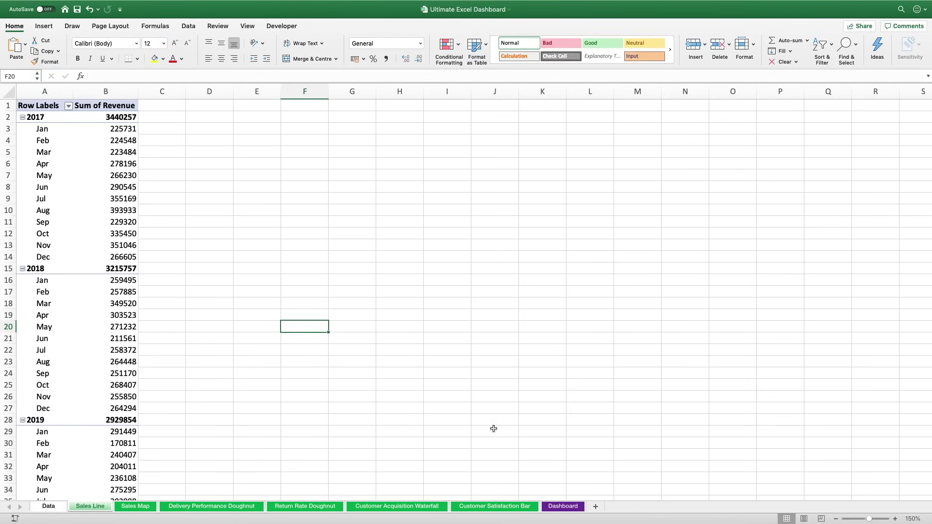
click(562, 506)
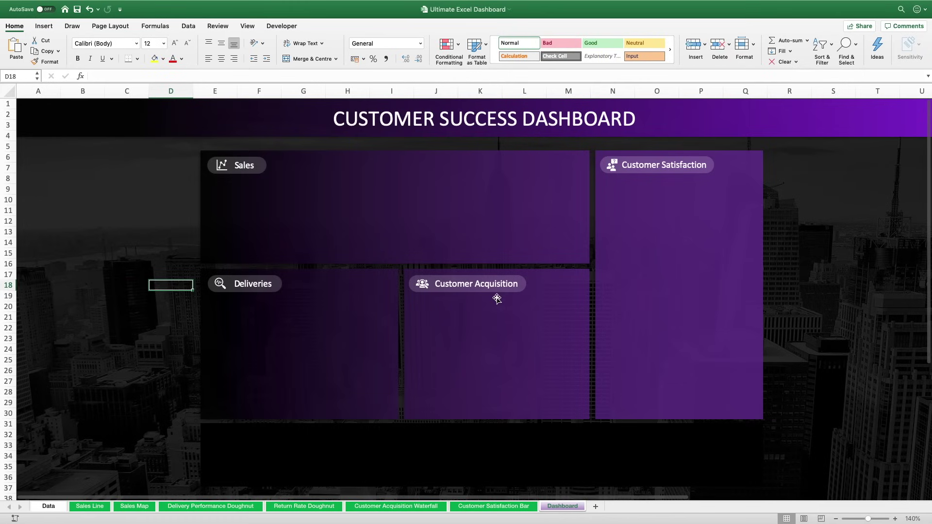
key(cmd+v)
drag(462, 285, 580, 179)
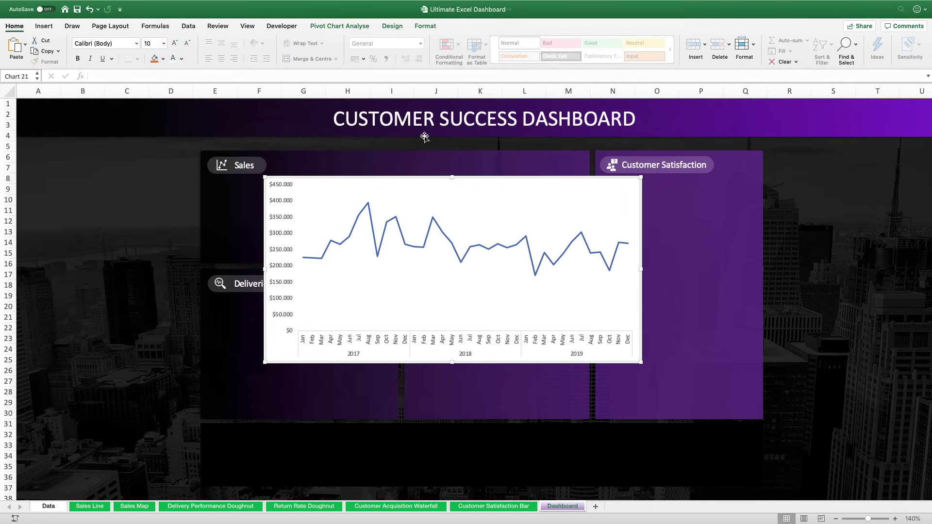
- Apply the blue-background, white-line chart style to the sales chart, then set its chart area to no fill and no border line
click(392, 26)
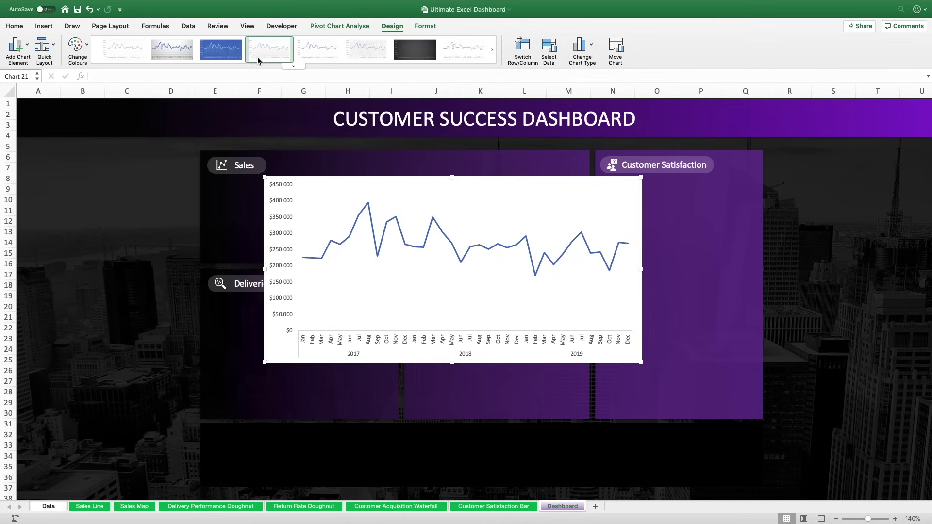
click(216, 54)
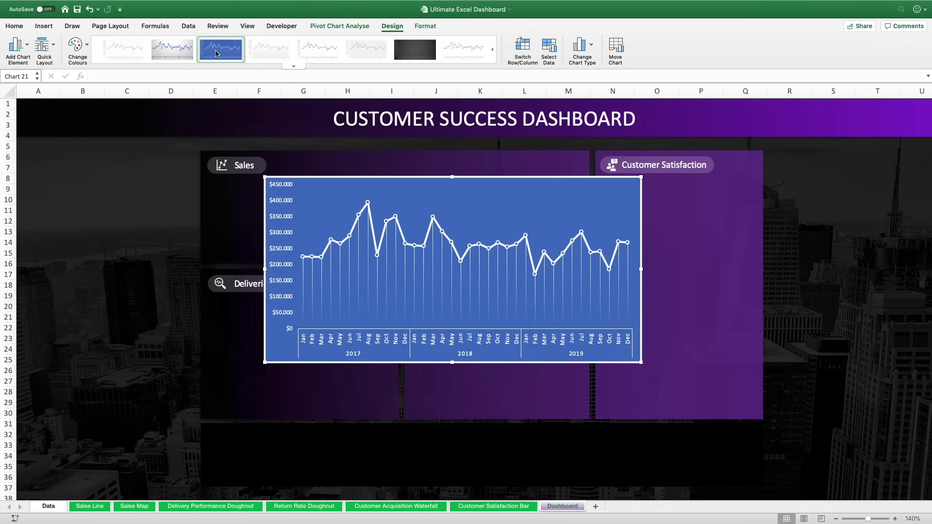
right_click(508, 179)
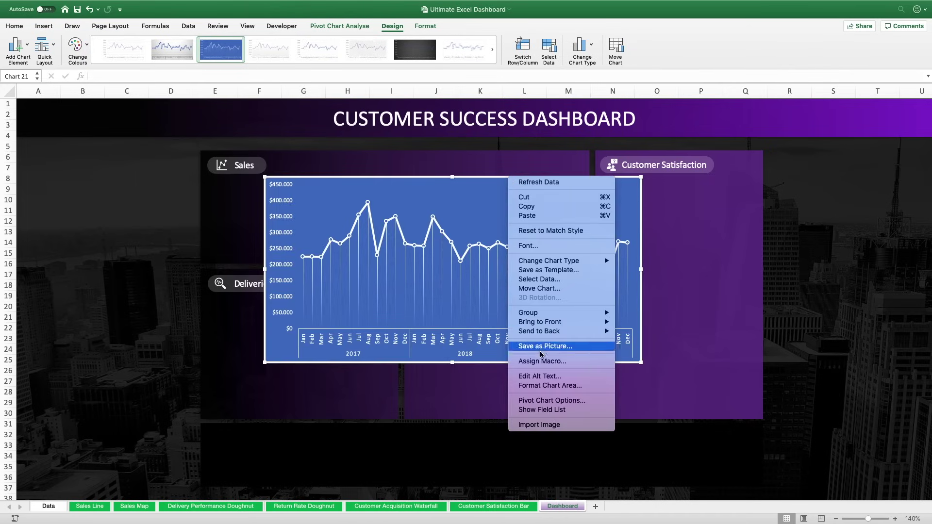
click(532, 387)
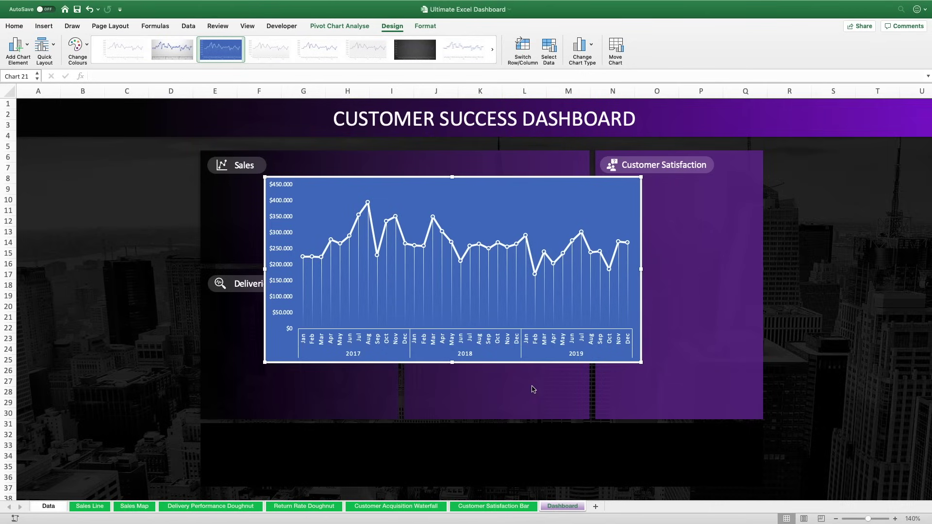
click(800, 149)
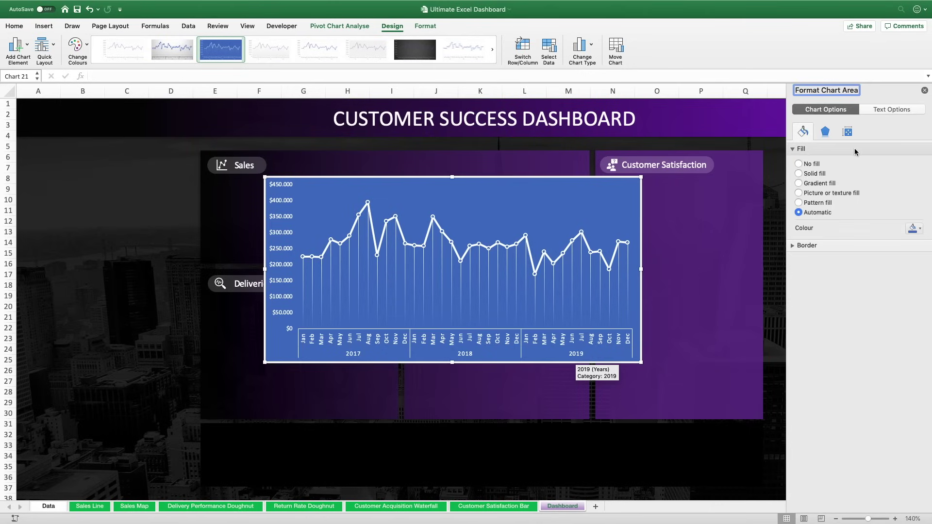
click(809, 164)
click(797, 228)
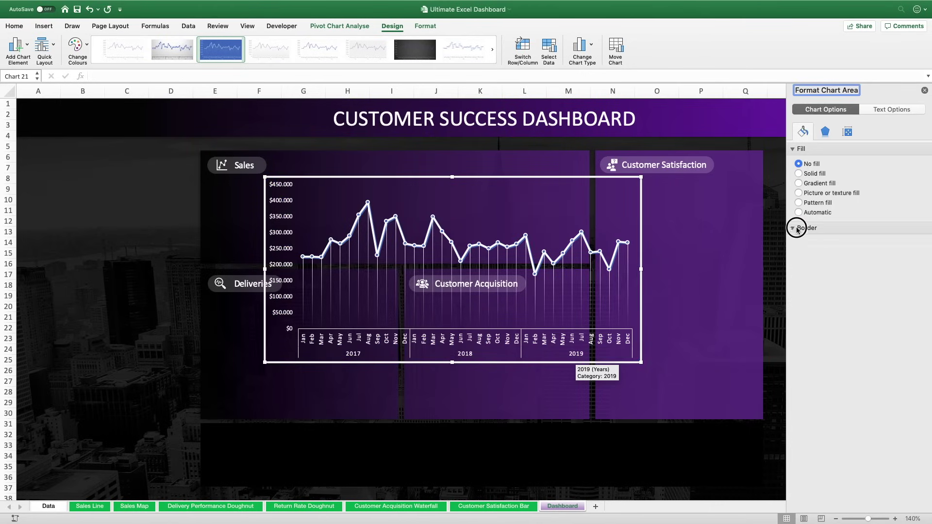
click(799, 243)
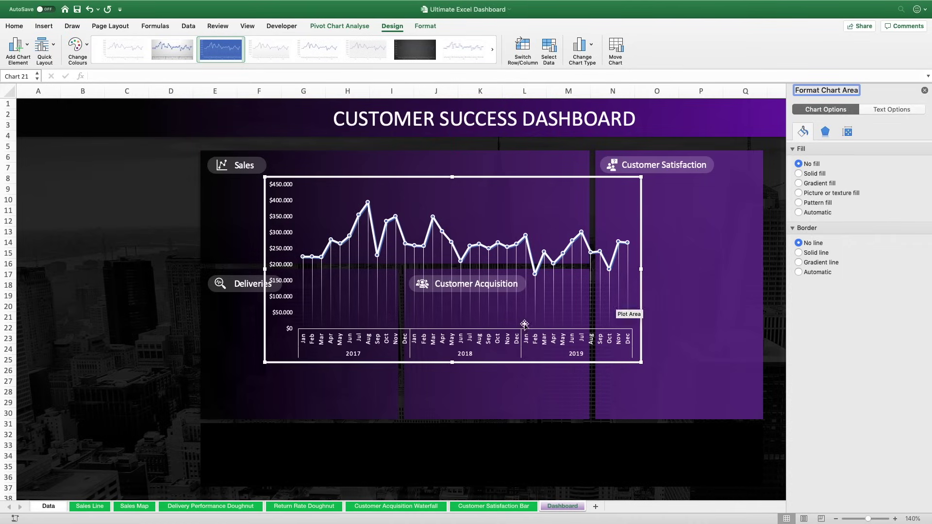
- Shrink the sales line chart and position it under the "Sales" label, leaving free space beside it in the panel
drag(453, 362, 453, 260)
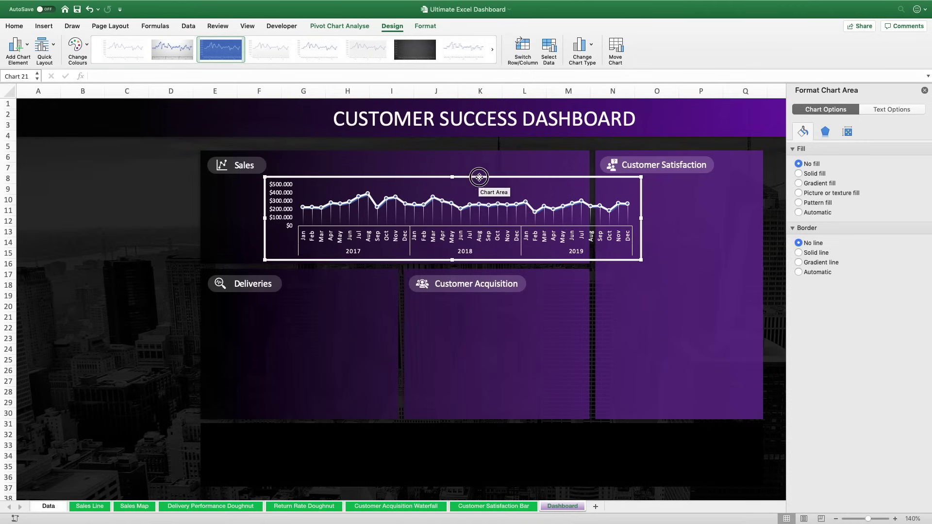
drag(479, 175, 422, 183)
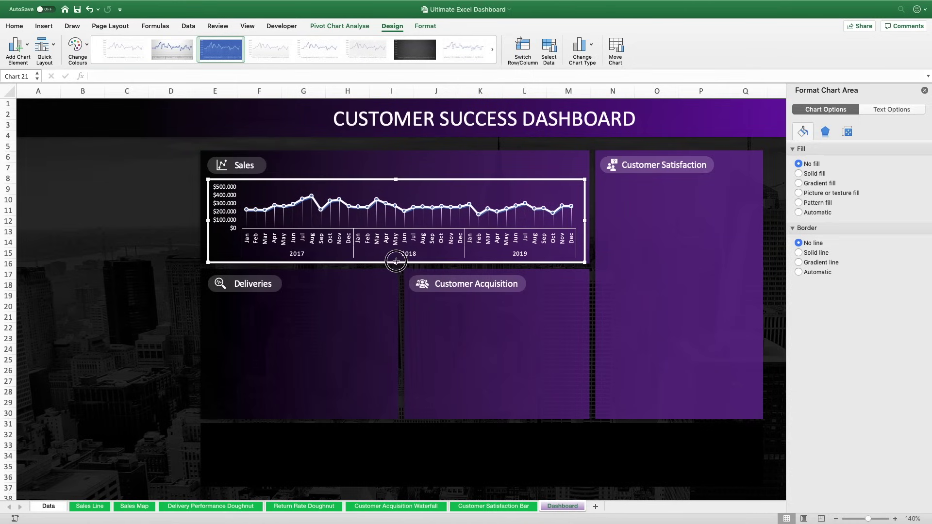
drag(395, 260, 394, 256)
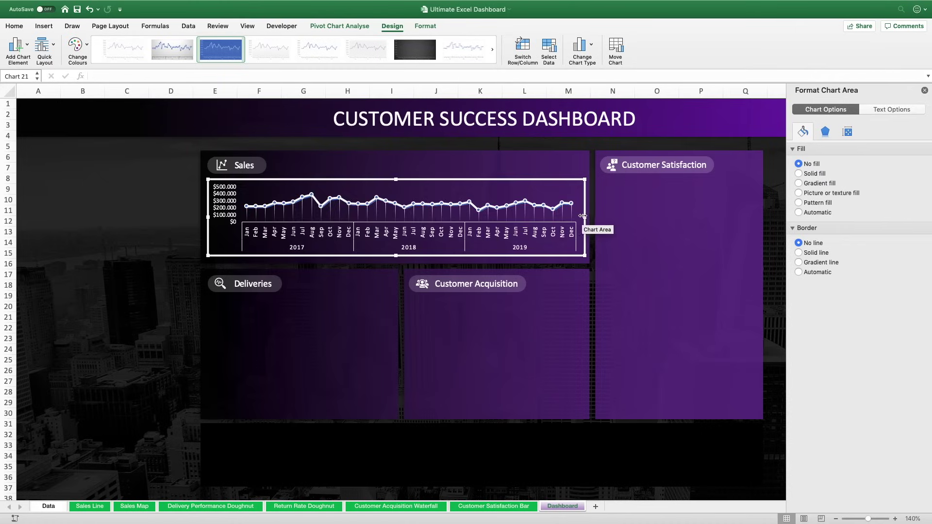
drag(585, 217, 481, 222)
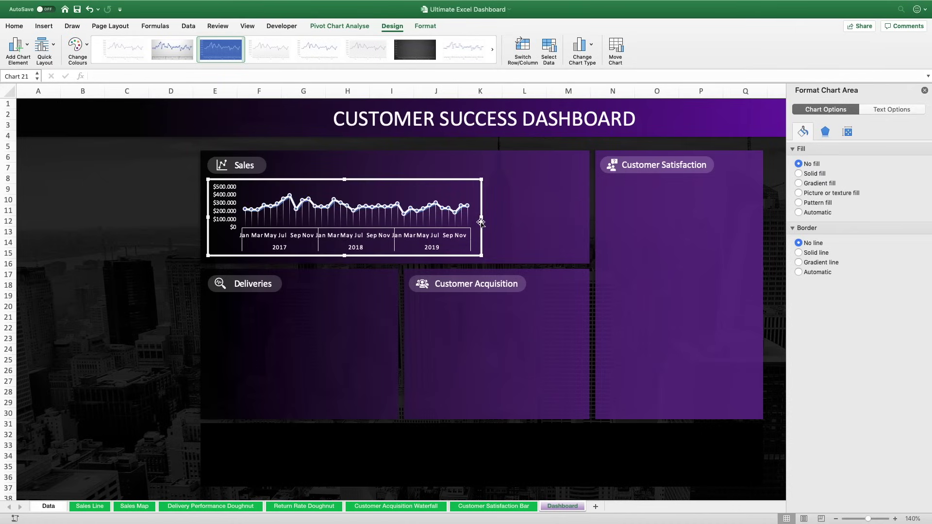
- Reduce the font size of the sales chart's month and year axis labels to 7
click(445, 236)
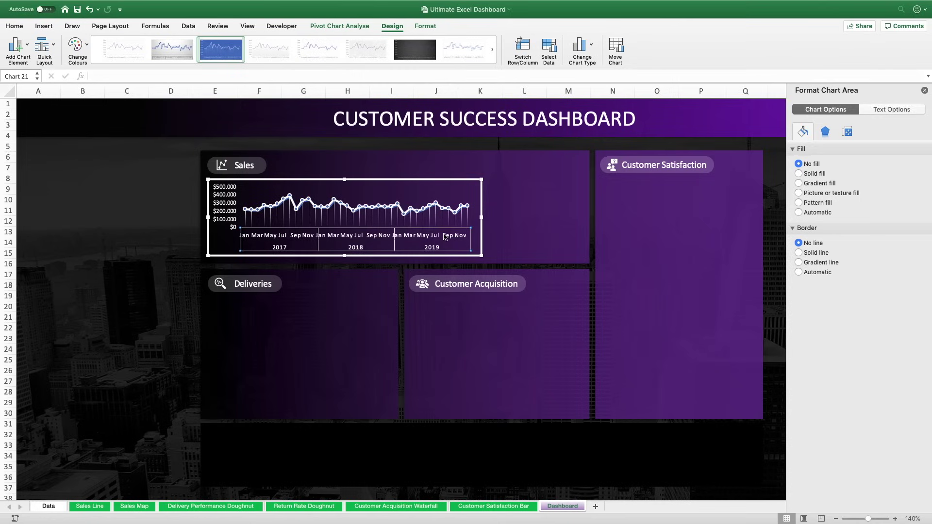
click(446, 236)
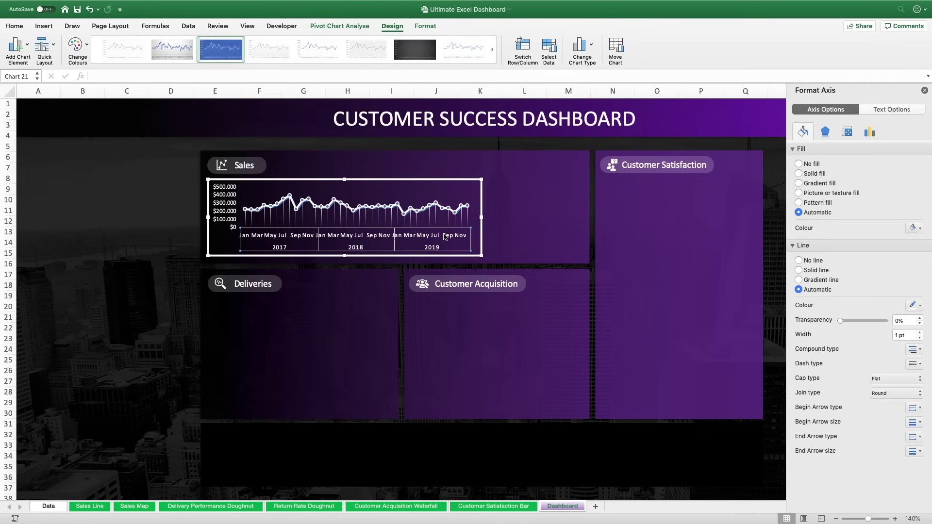
click(14, 26)
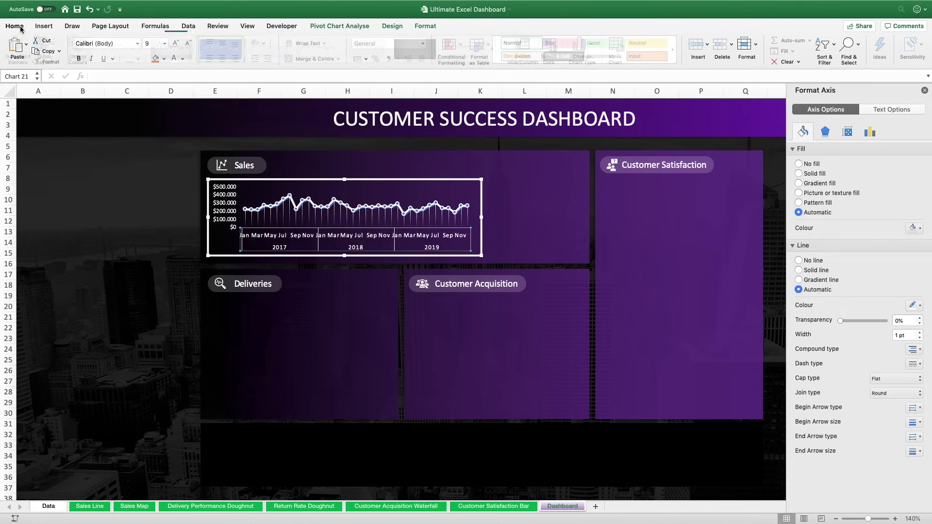
click(188, 45)
click(188, 45)
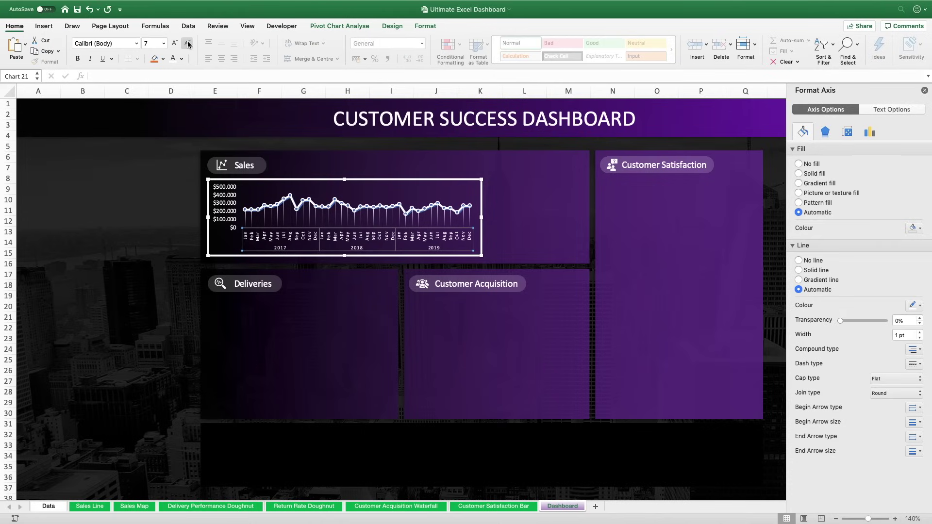
- Set the sales chart's horizontal axis position to on tick marks and turn off its multi-level category labels
right_click(356, 239)
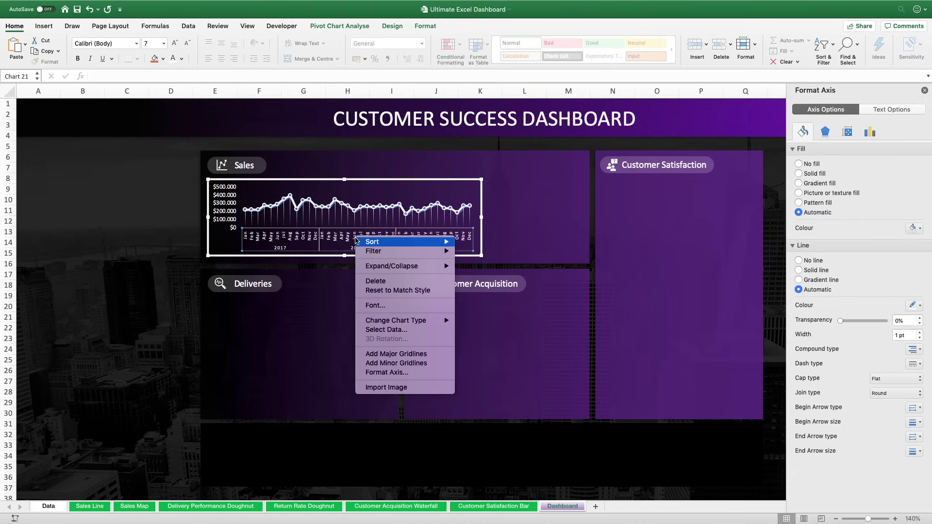
click(388, 377)
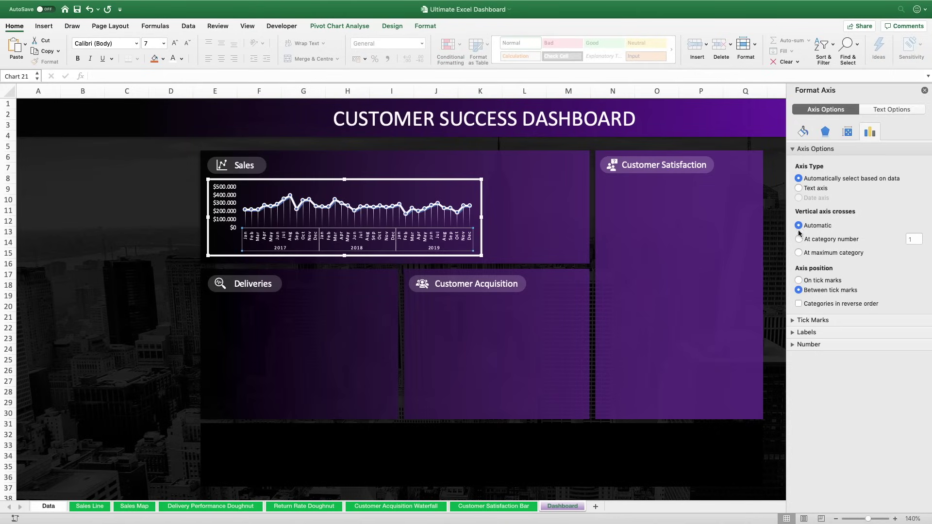
click(798, 280)
click(794, 333)
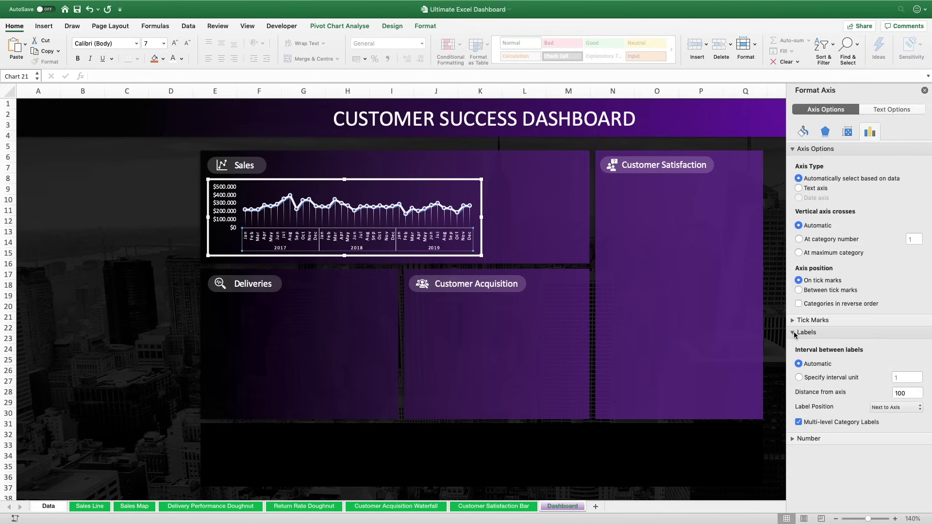
click(799, 422)
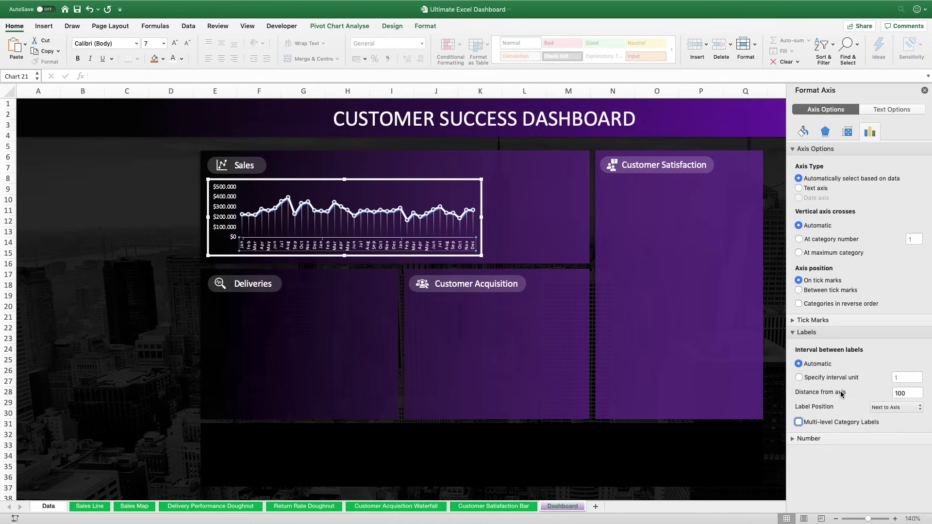
- Set the horizontal axis label interval unit to 2 and widen the sales chart slightly
click(826, 379)
click(905, 378)
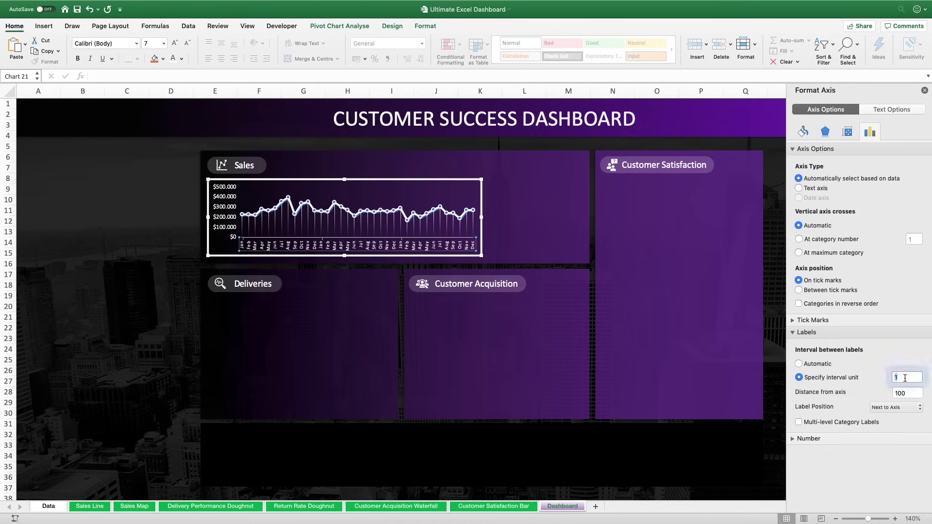
text(2)
key(Return)
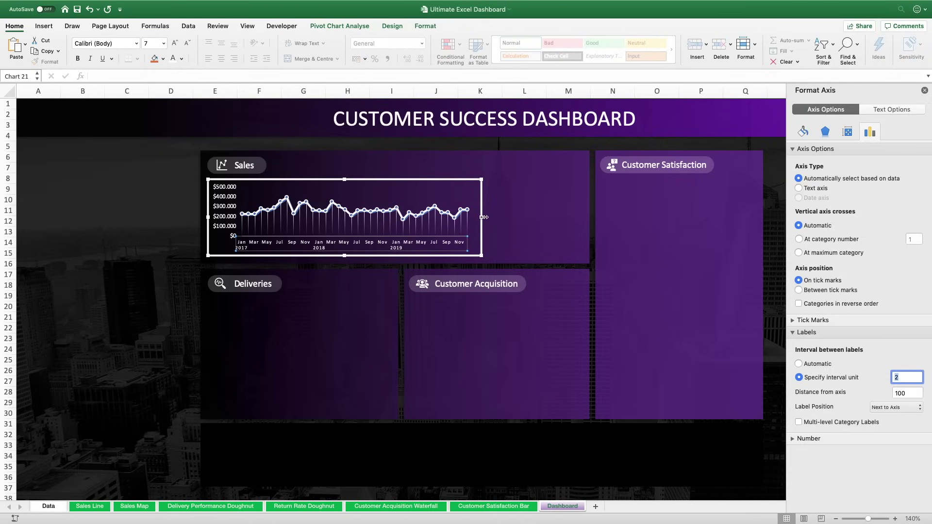
drag(484, 217, 485, 218)
click(182, 219)
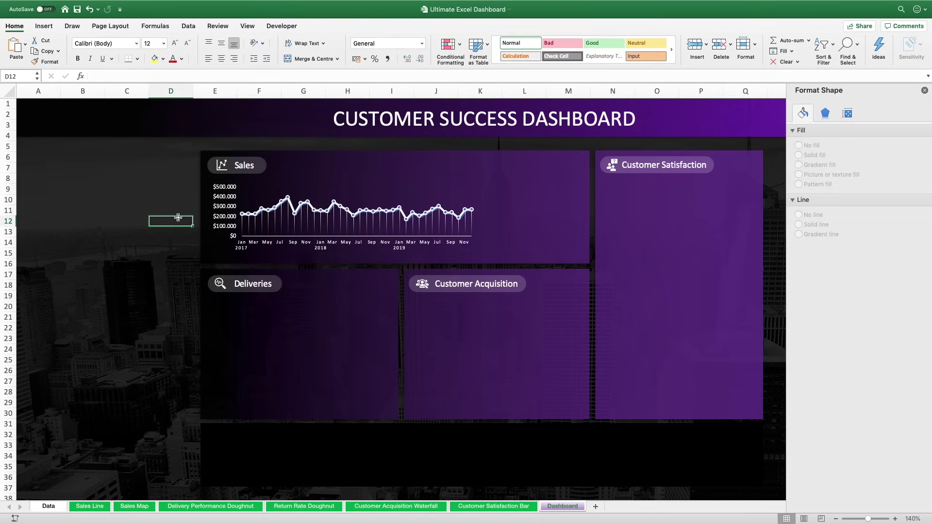
- Apply a gradient line to the sales chart's data series and remove the two middle gradient stops
click(252, 192)
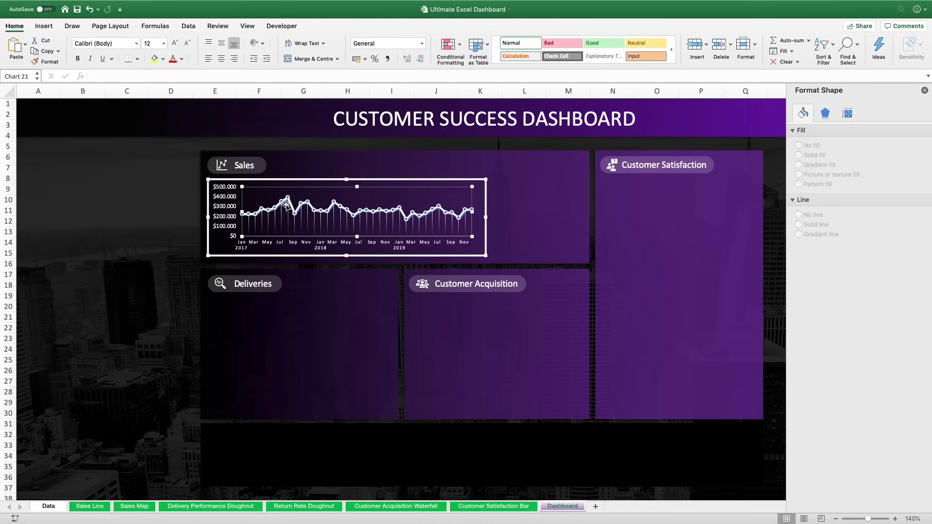
click(298, 210)
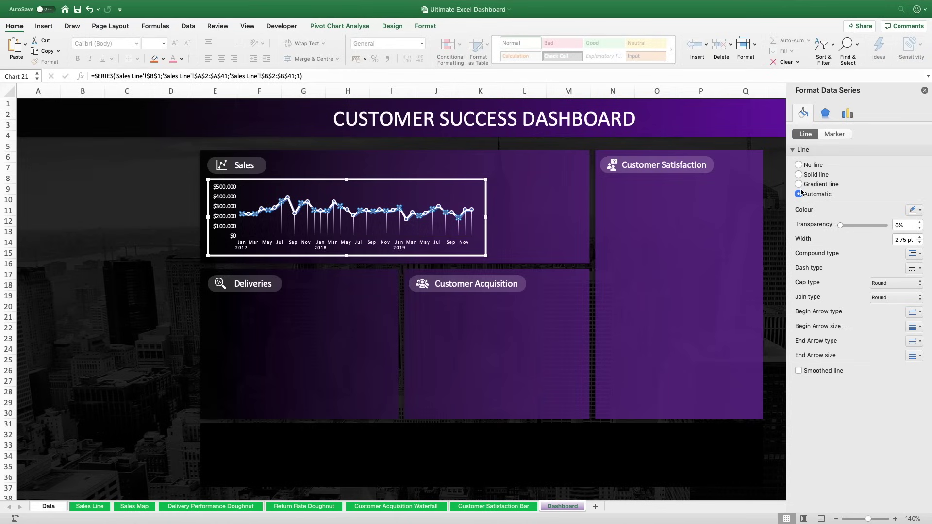
click(822, 184)
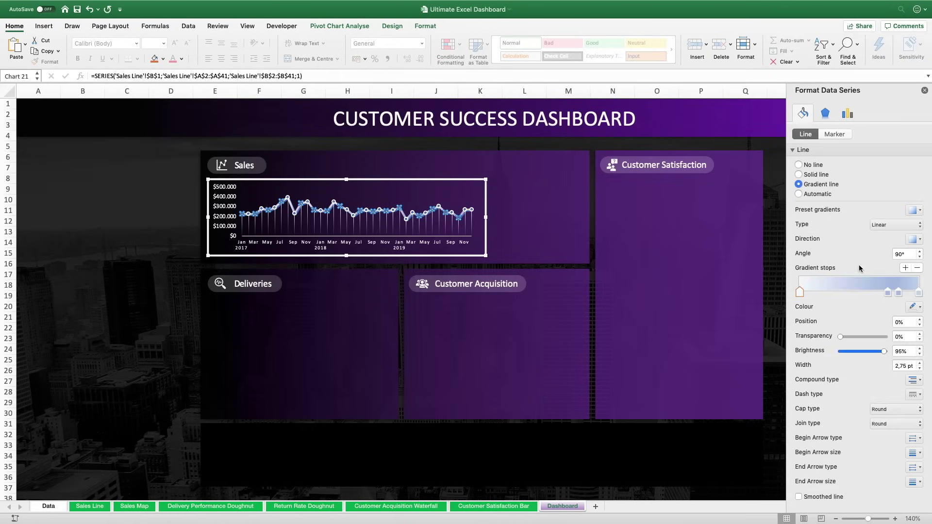
click(886, 294)
click(917, 269)
click(918, 269)
- Colour the sales line's last gradient stop red, move the first stop to 50%, and close the formatting pane
click(918, 292)
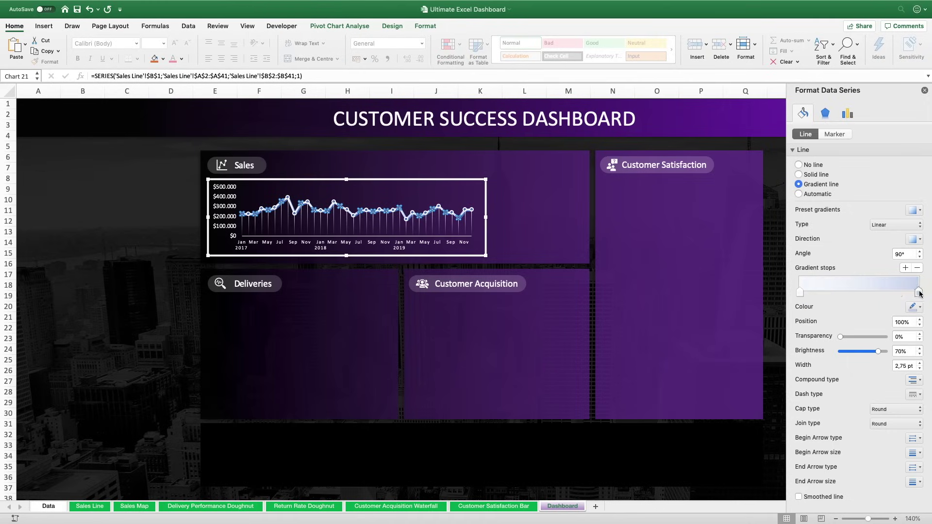
click(919, 308)
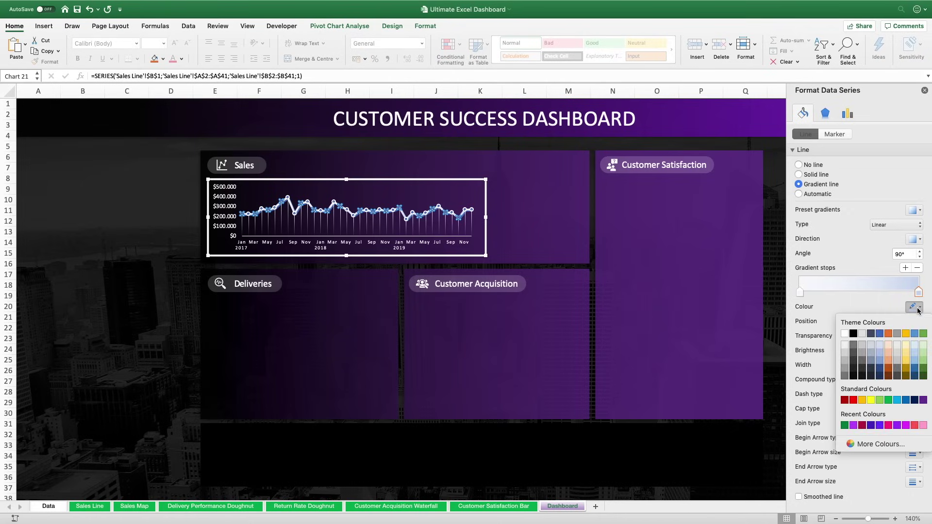
click(854, 400)
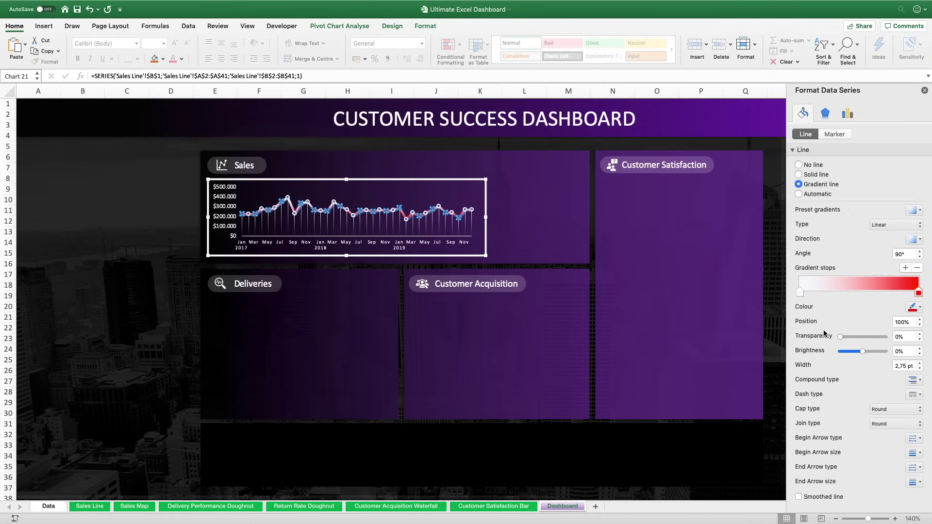
click(800, 292)
drag(800, 294, 857, 292)
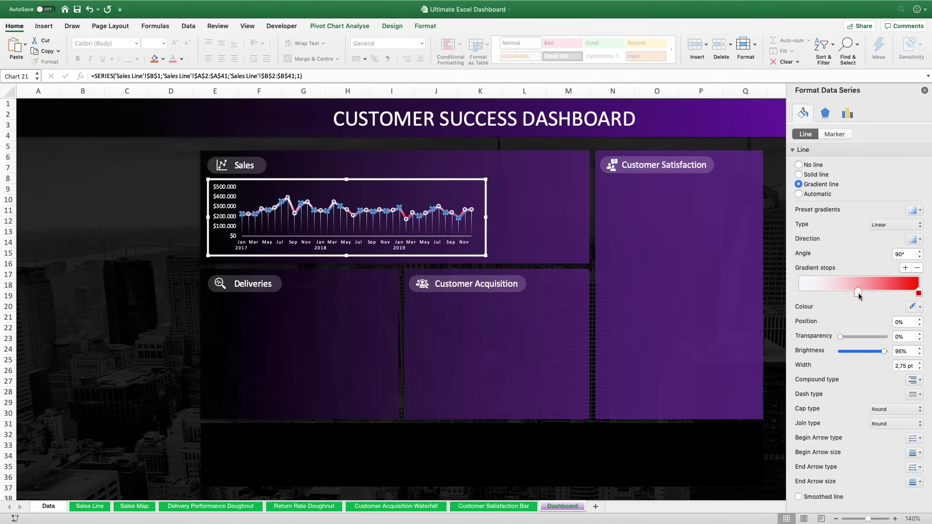
click(918, 321)
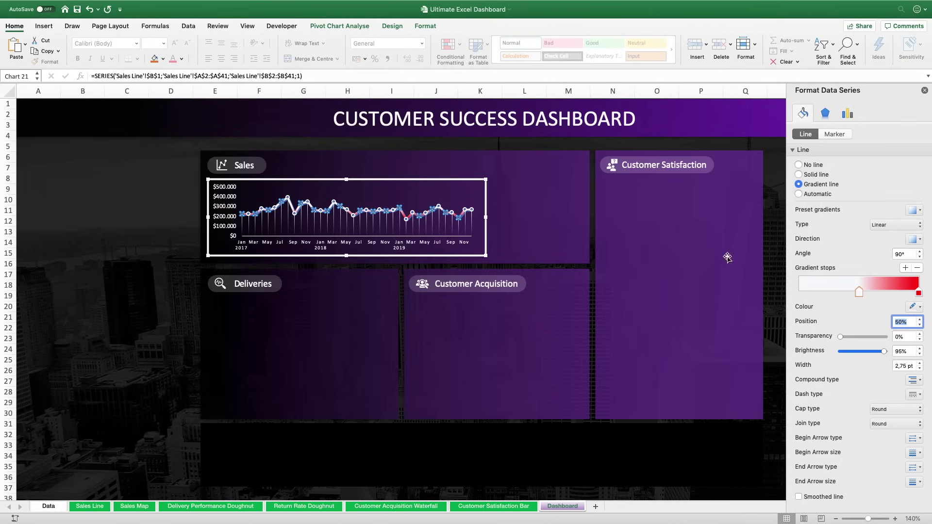
click(180, 211)
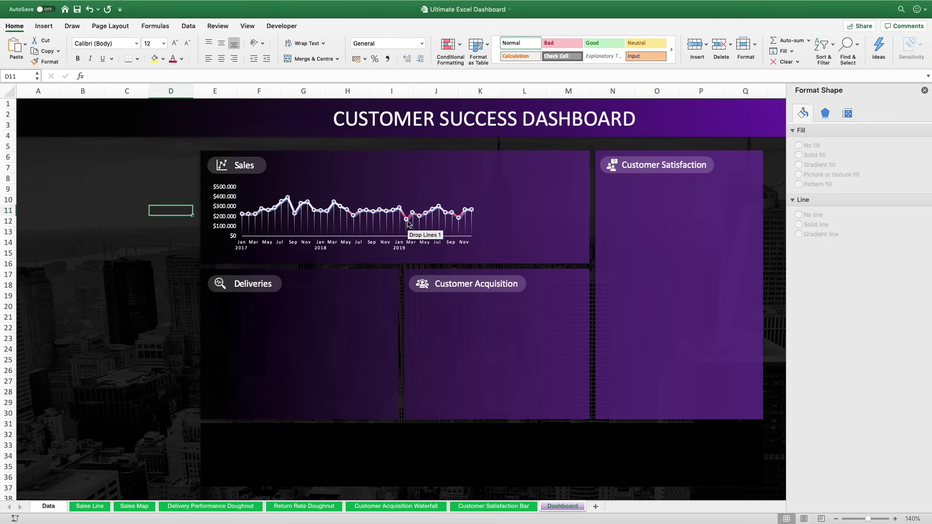
click(925, 90)
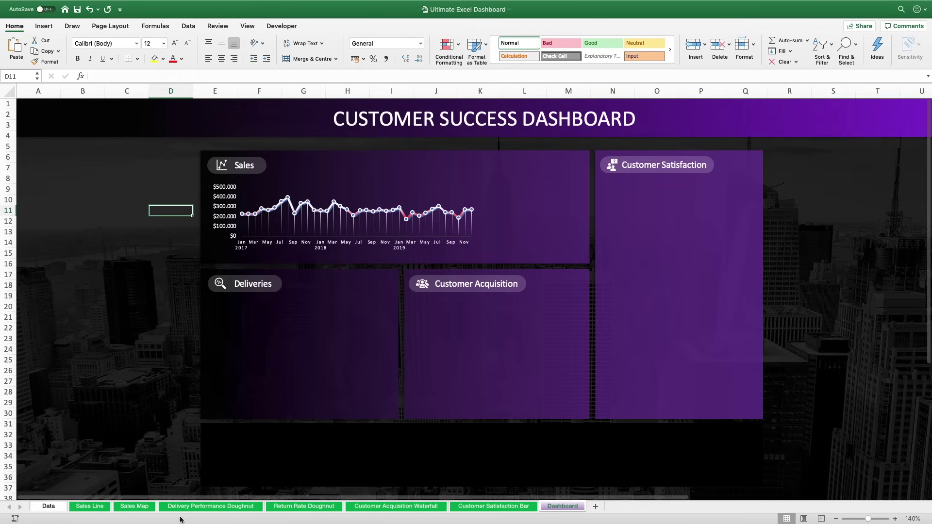
- Move the map chart from the Sales Map sheet to the Dashboard sheet and place it over the Sales panel
click(137, 507)
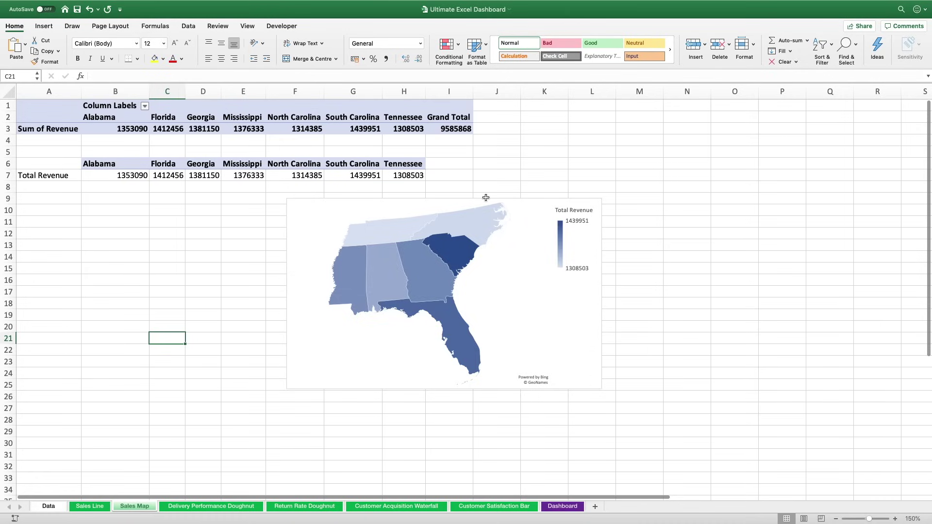
click(483, 202)
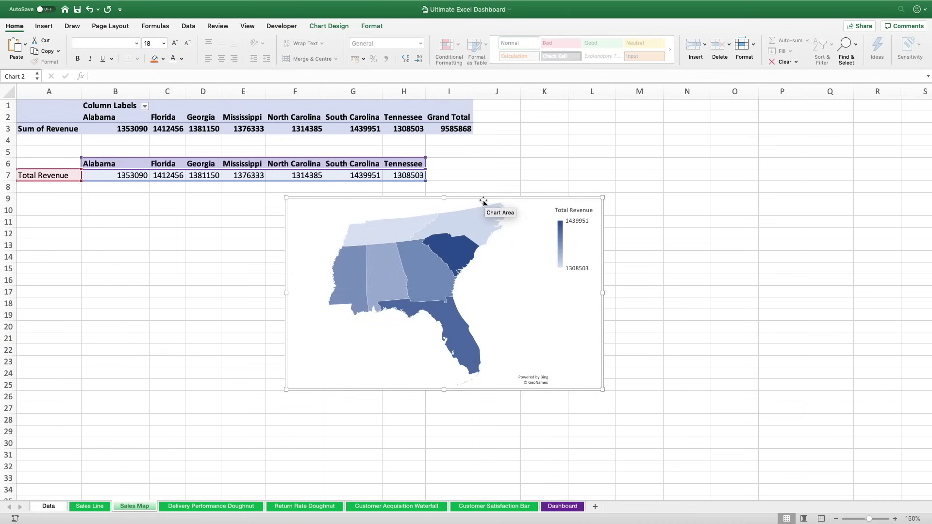
key(Delete)
click(557, 507)
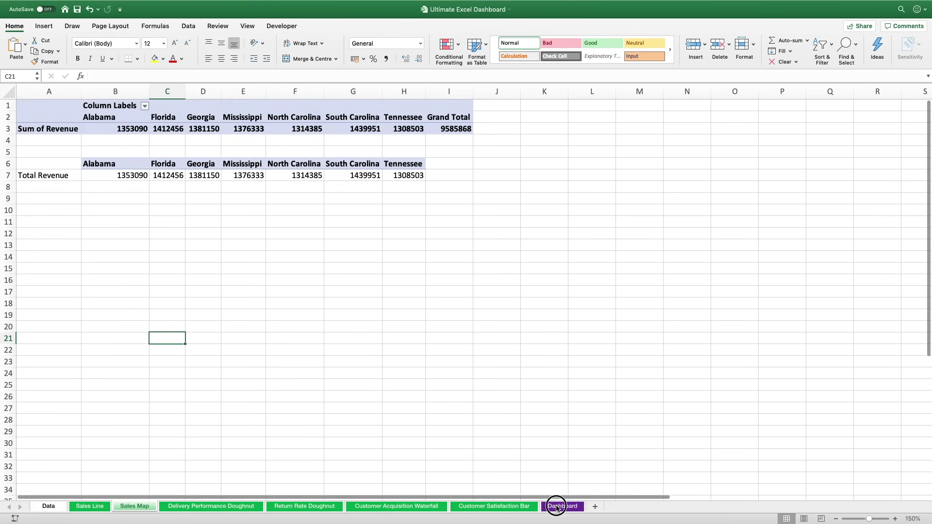
key(super+v)
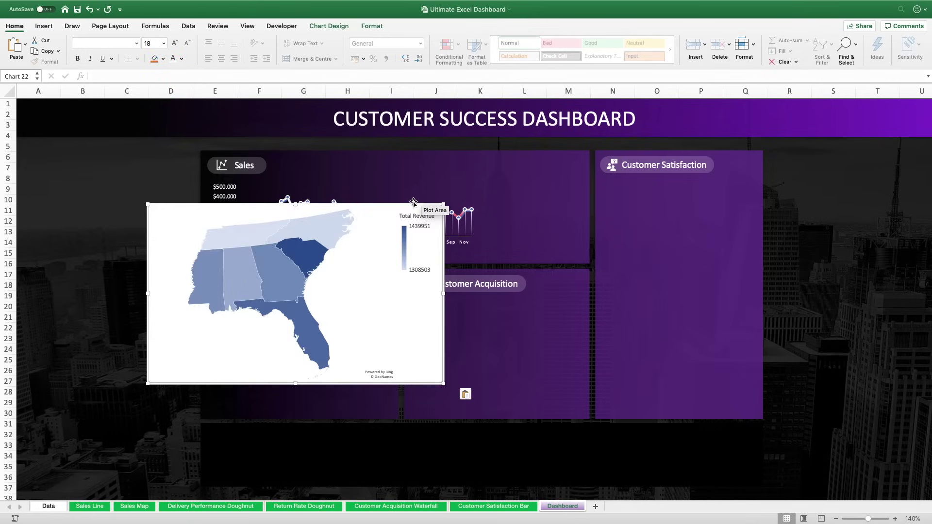
drag(413, 202, 526, 154)
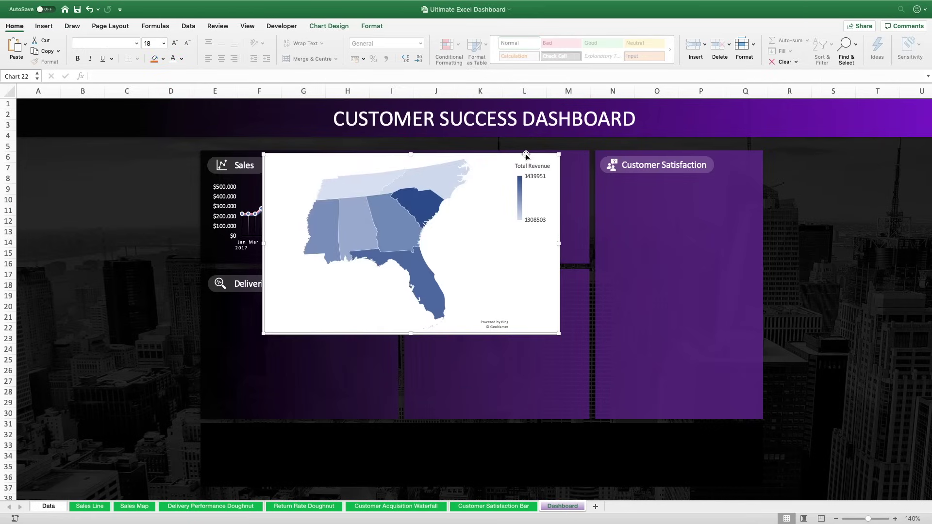
- Set the map chart area to no fill and no border line, and delete the Total Revenue legend
right_click(526, 155)
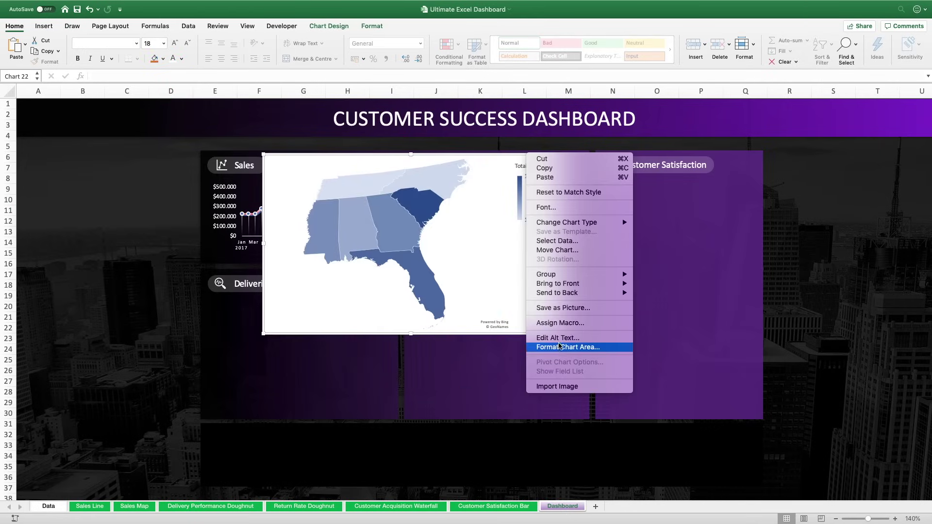
click(558, 348)
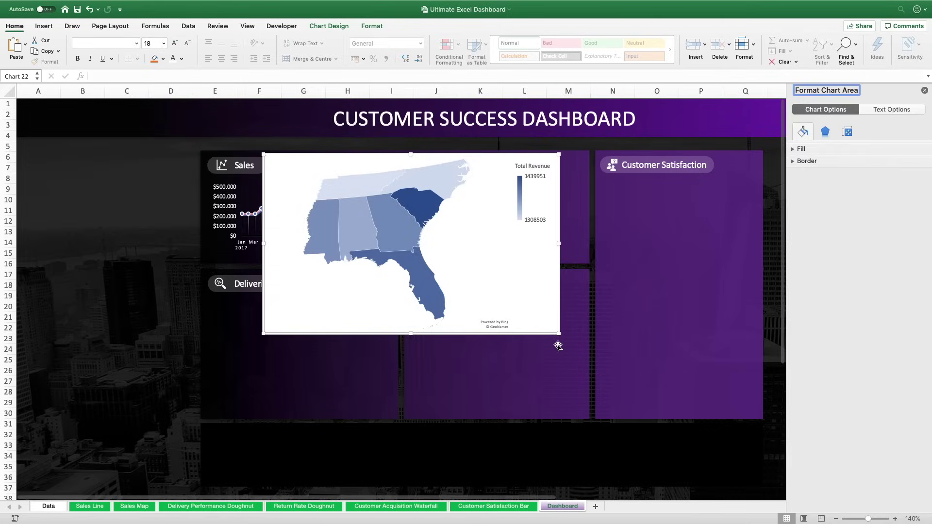
click(792, 149)
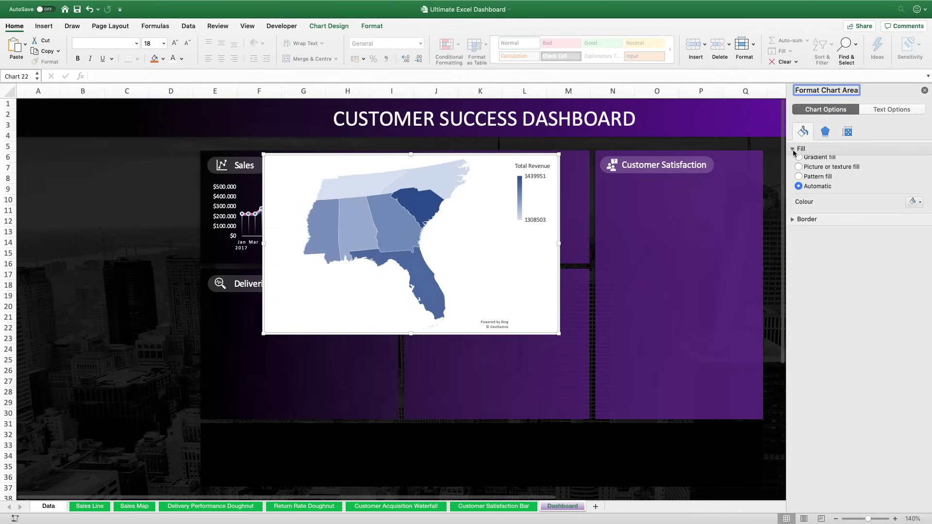
click(798, 164)
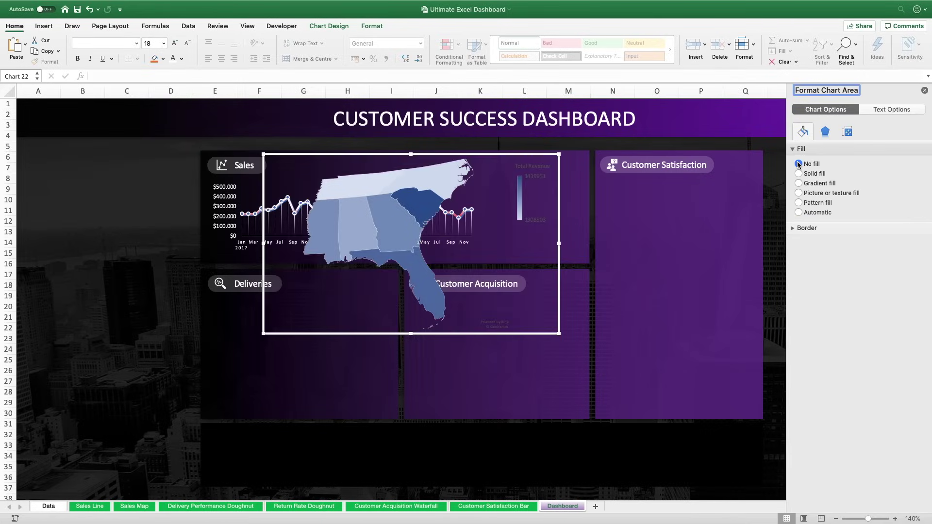
click(791, 228)
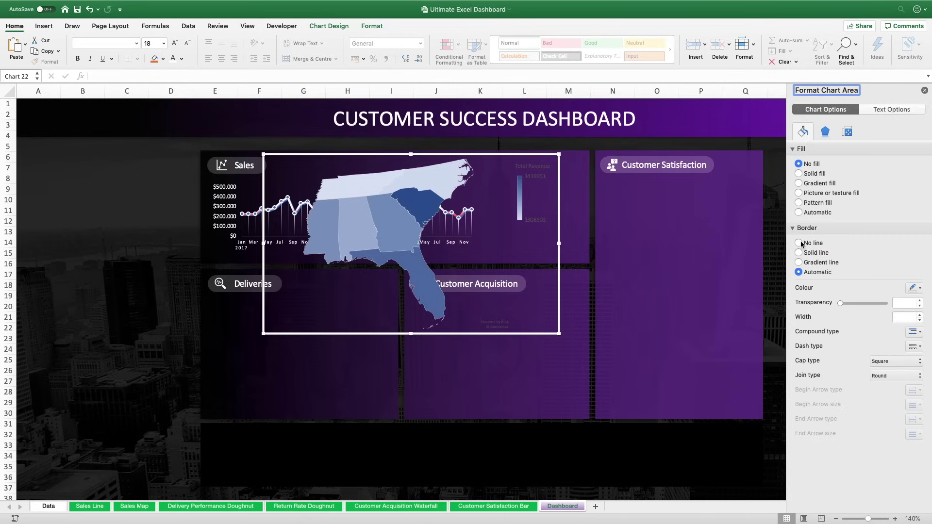
click(799, 243)
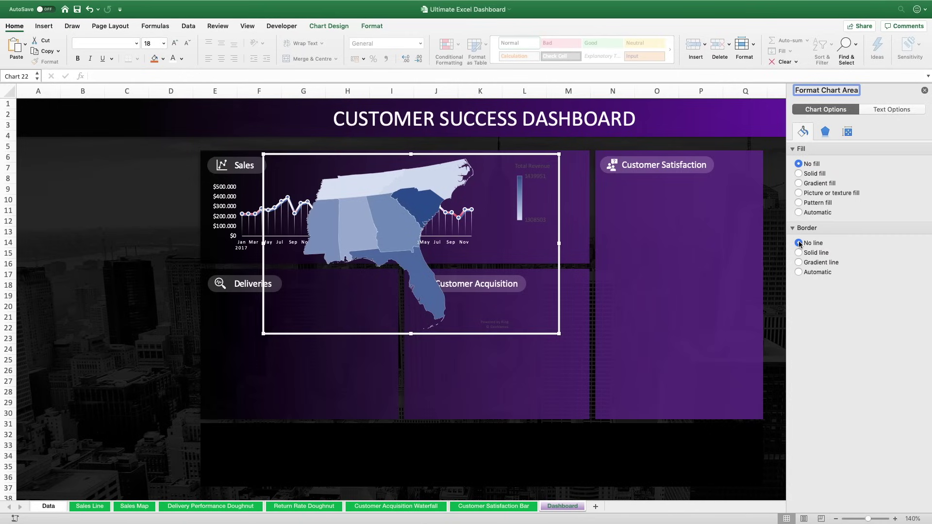
click(531, 169)
key(Delete)
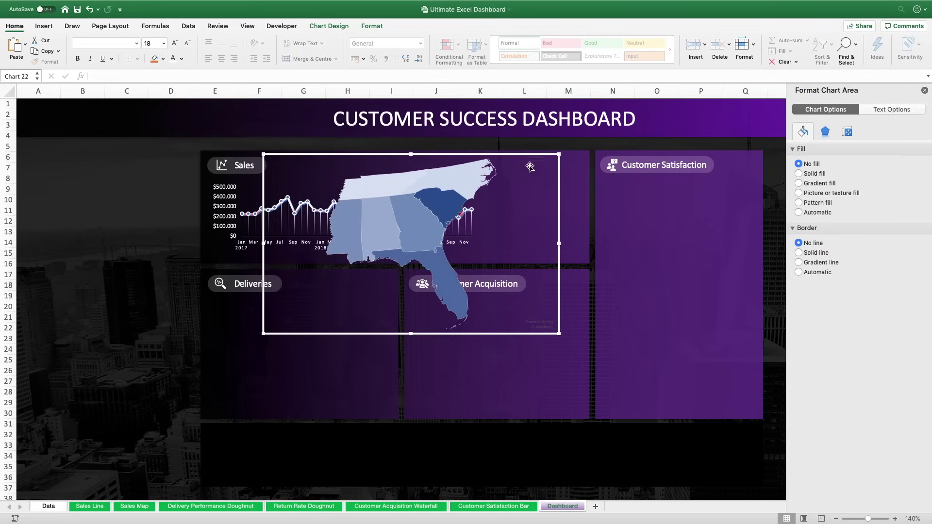
- Shrink the map chart, move it to the free space of the Sales panel, and set its height to 1,7"
drag(559, 151, 470, 193)
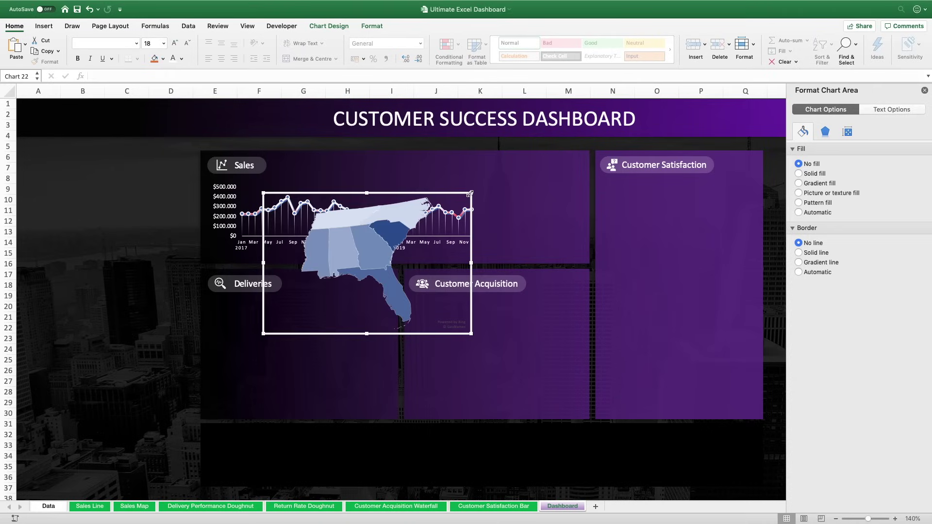
click(372, 26)
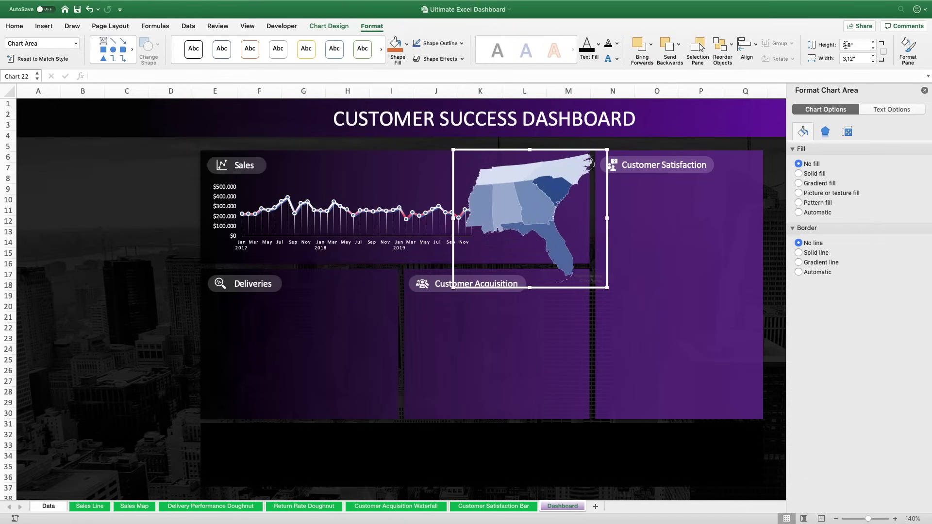
click(874, 48)
click(874, 48)
click(874, 48)
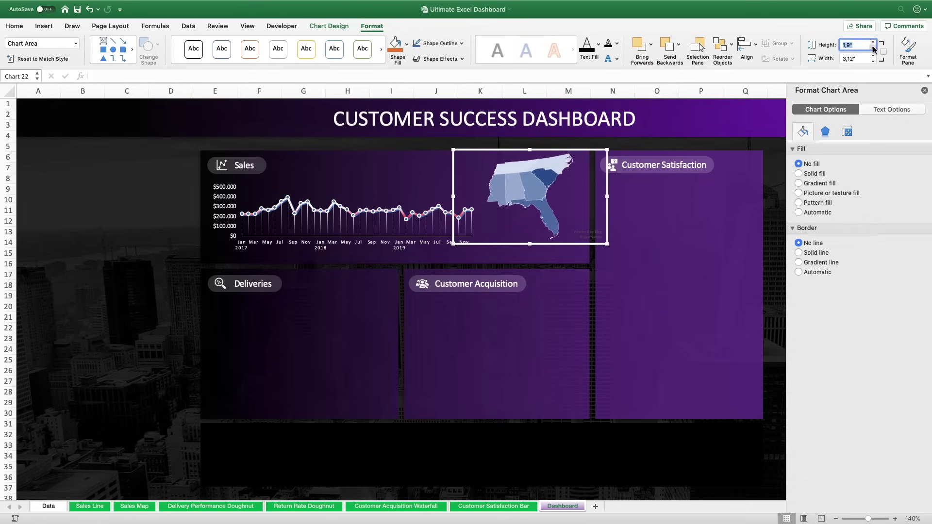
click(873, 48)
click(874, 48)
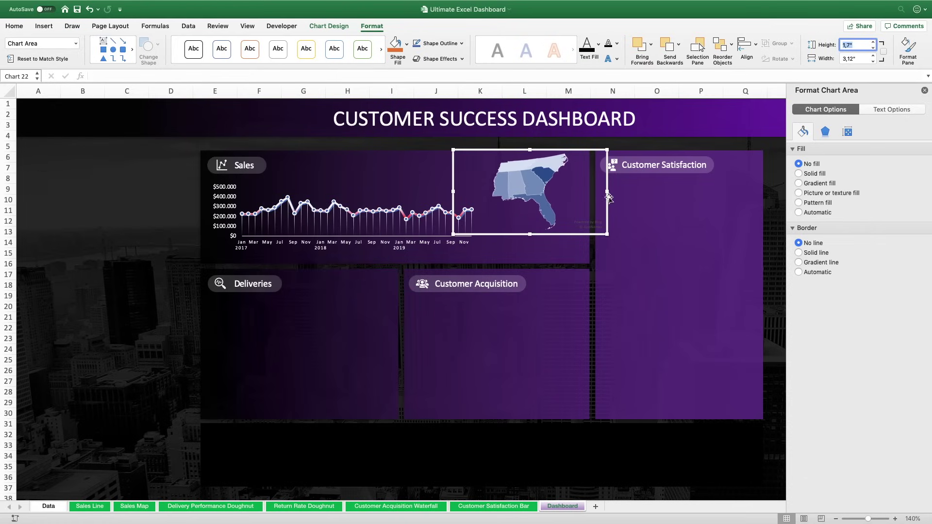
- Narrow the map chart to about 2,1" wide and fit it beside the line chart inside the Sales panel
drag(606, 213, 592, 231)
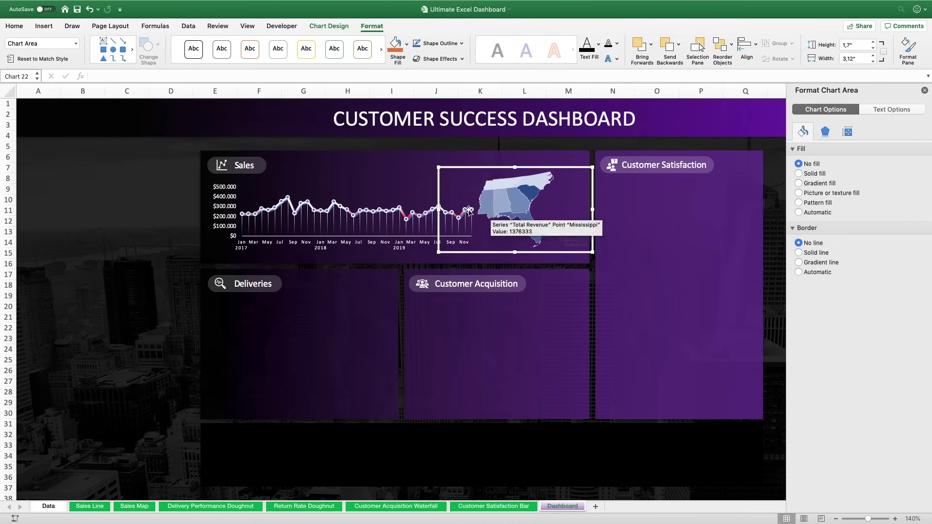
drag(438, 208, 486, 209)
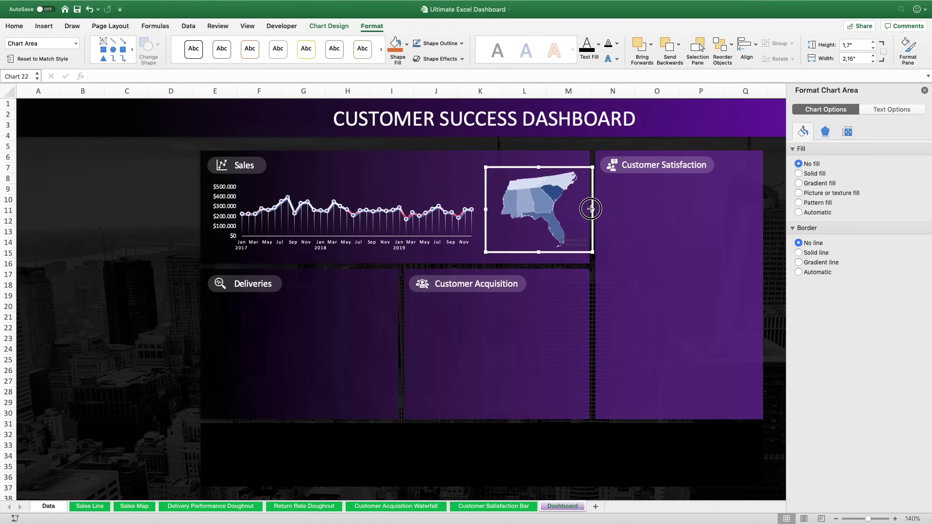
drag(591, 209, 589, 209)
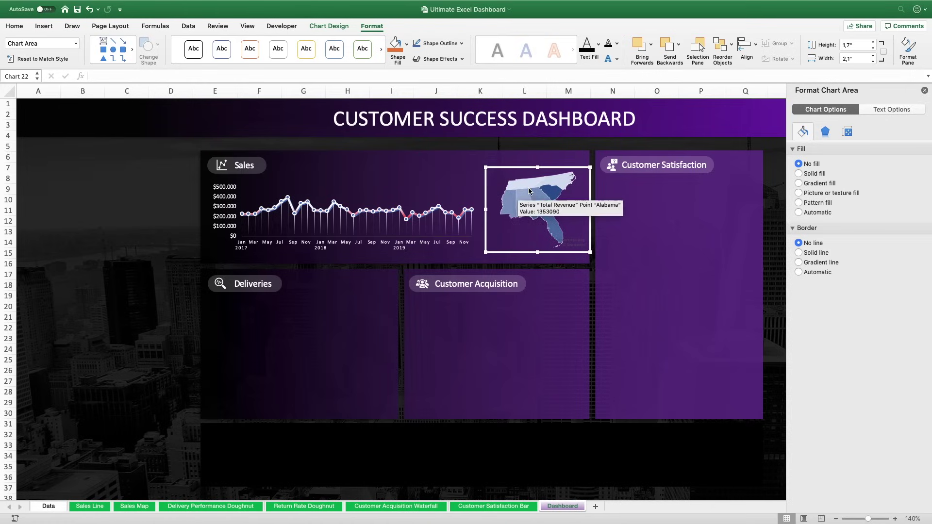
drag(569, 167, 568, 167)
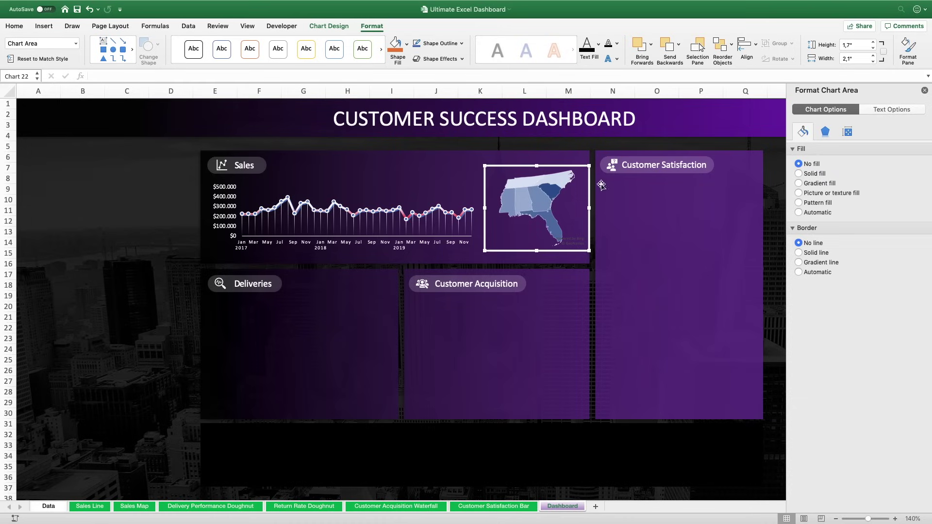
- Set the map series colours to red for the highest value and white for the lowest value
right_click(551, 194)
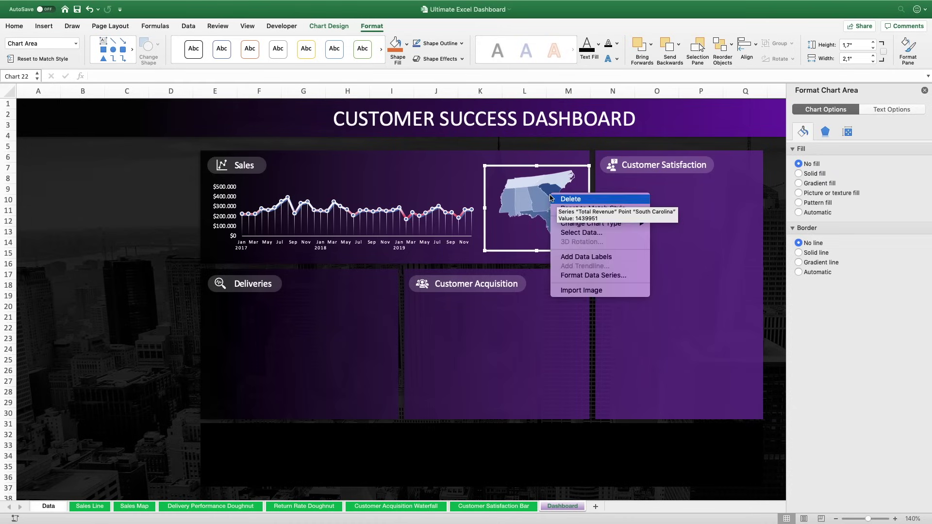
click(576, 275)
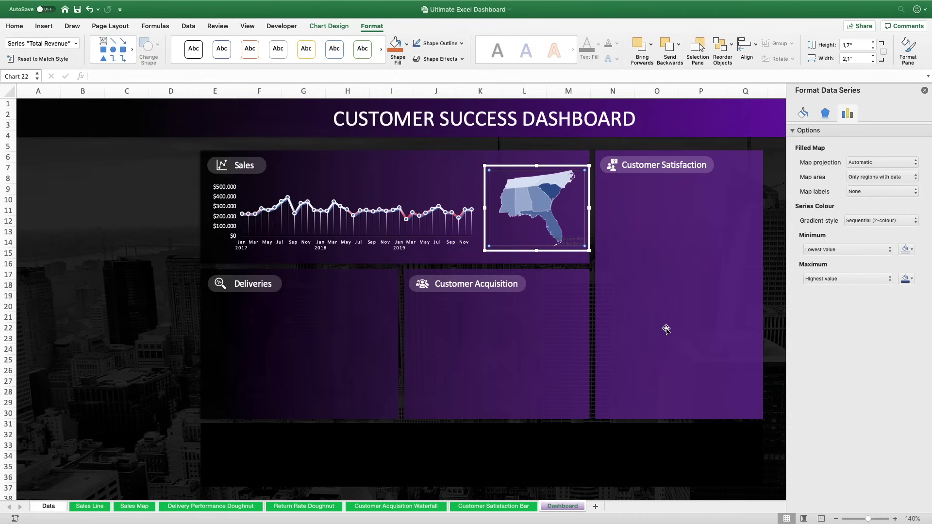
click(912, 279)
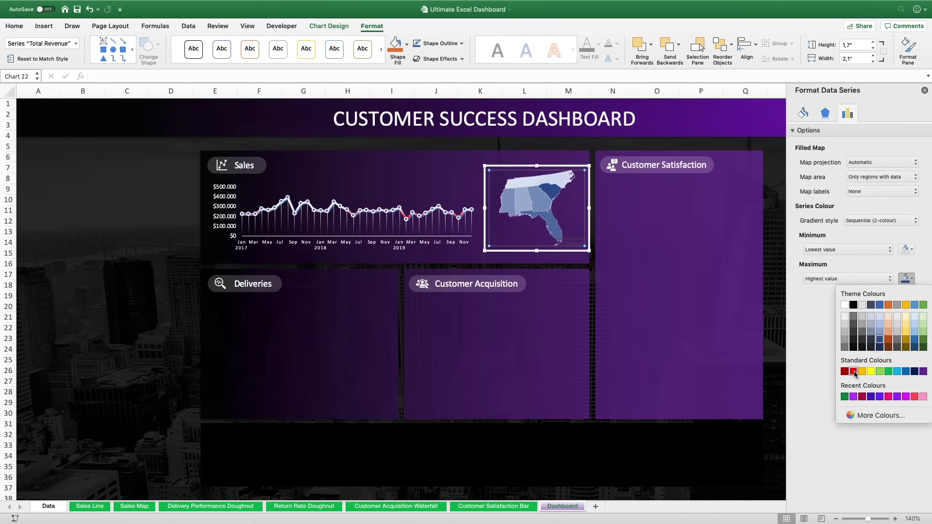
click(854, 372)
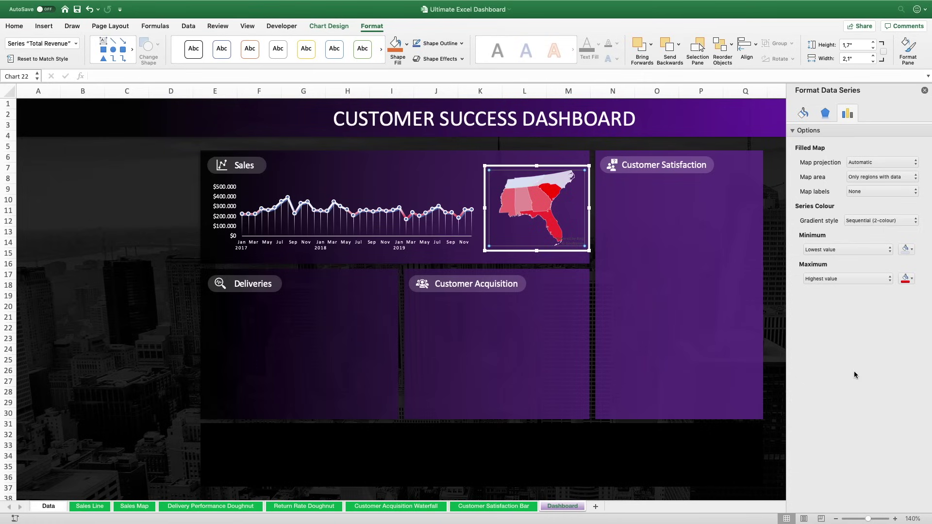
click(907, 249)
click(846, 277)
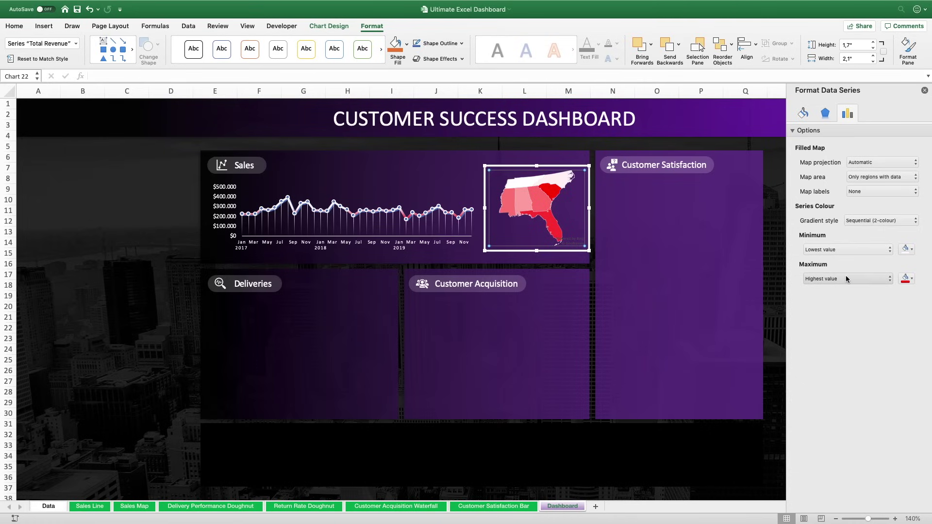
- Close the map formatting pane and move the doughnut chart with its 67% text box from the Delivery Performance Doughnut sheet to the Dashboard sheet
click(176, 298)
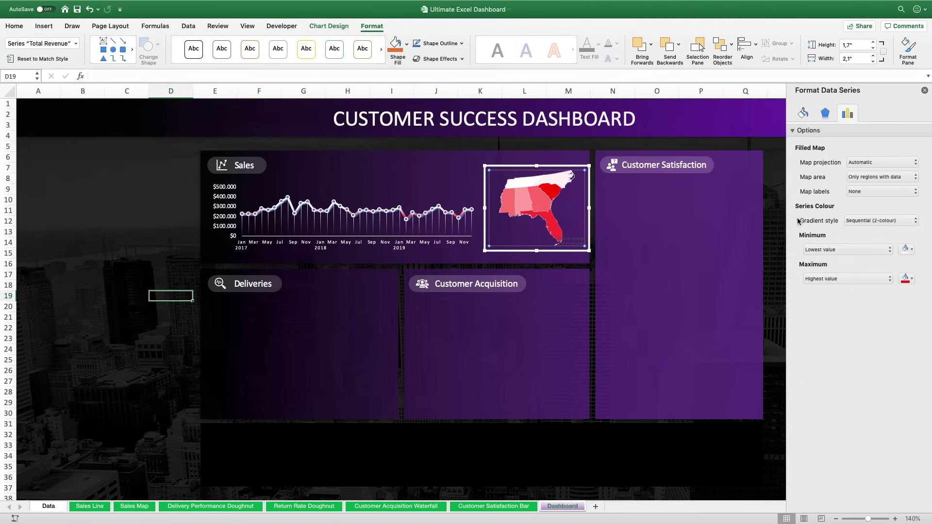
click(925, 91)
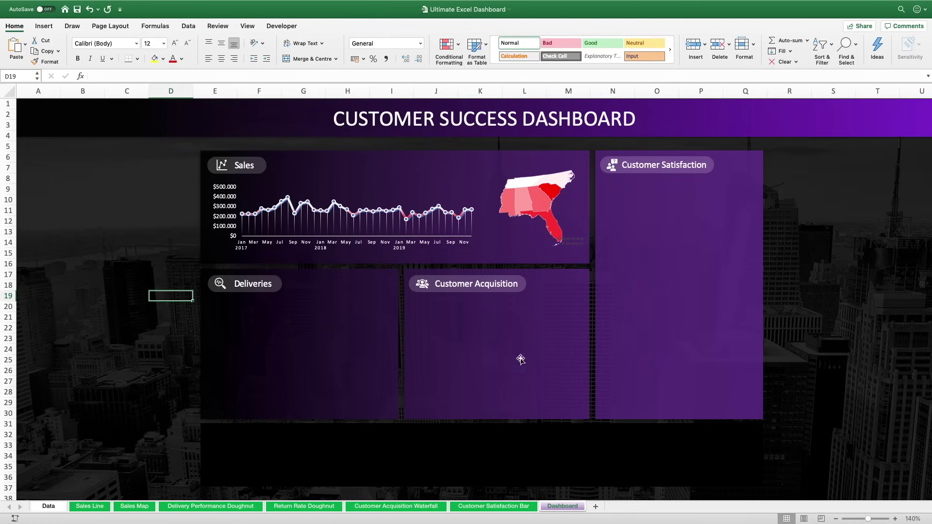
click(228, 507)
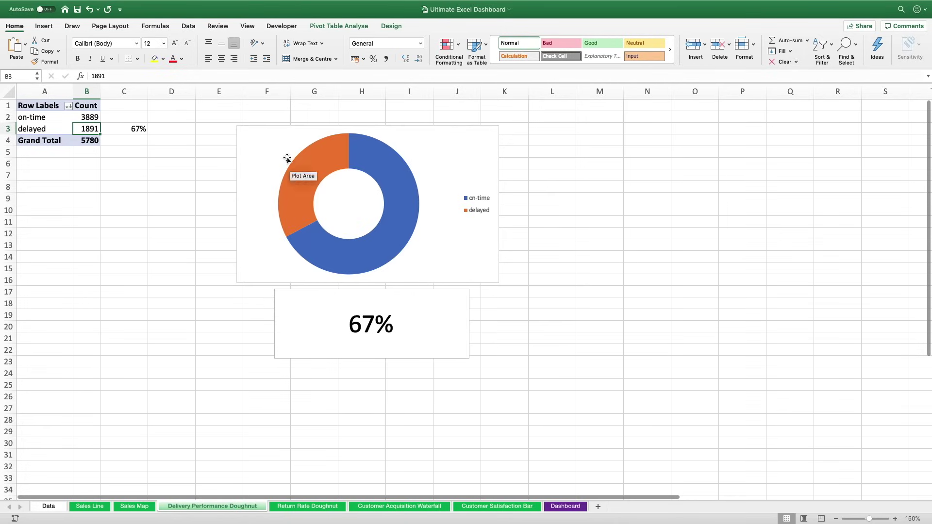
click(275, 126)
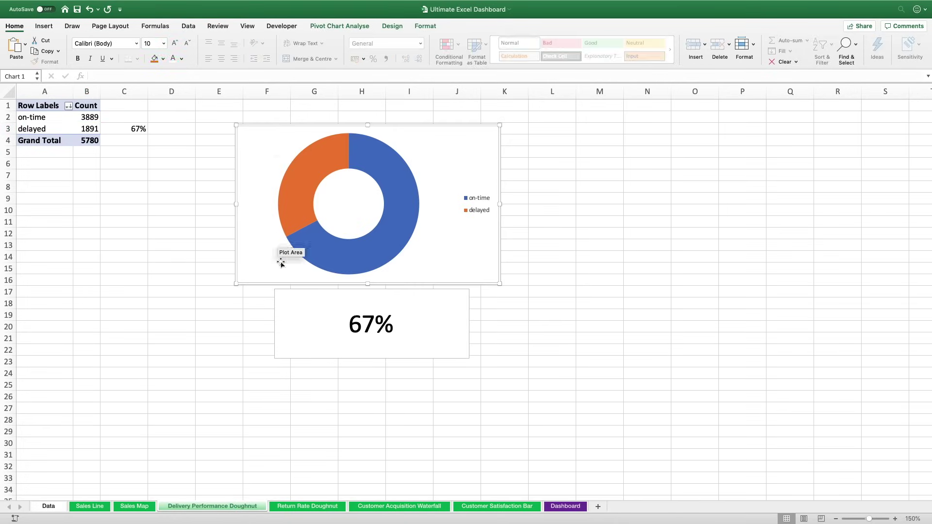
click(291, 292)
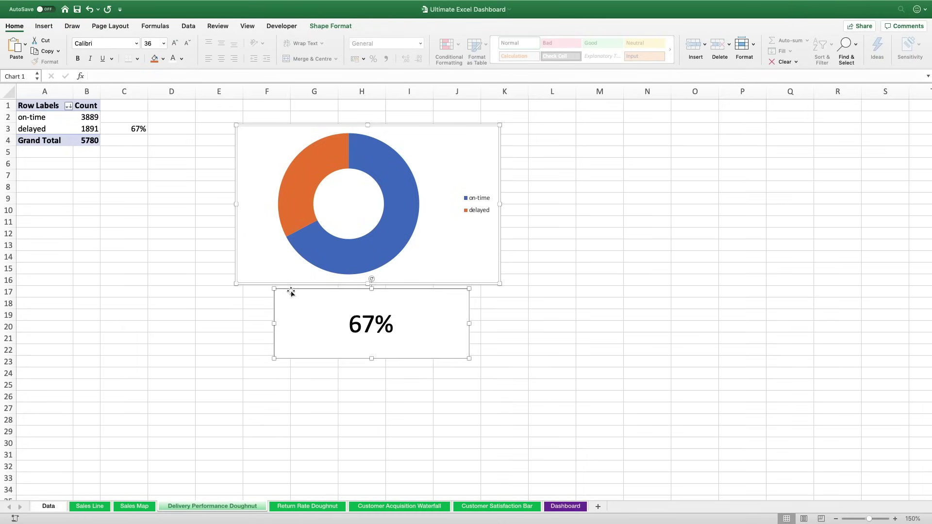
key(ctrl+x)
click(565, 507)
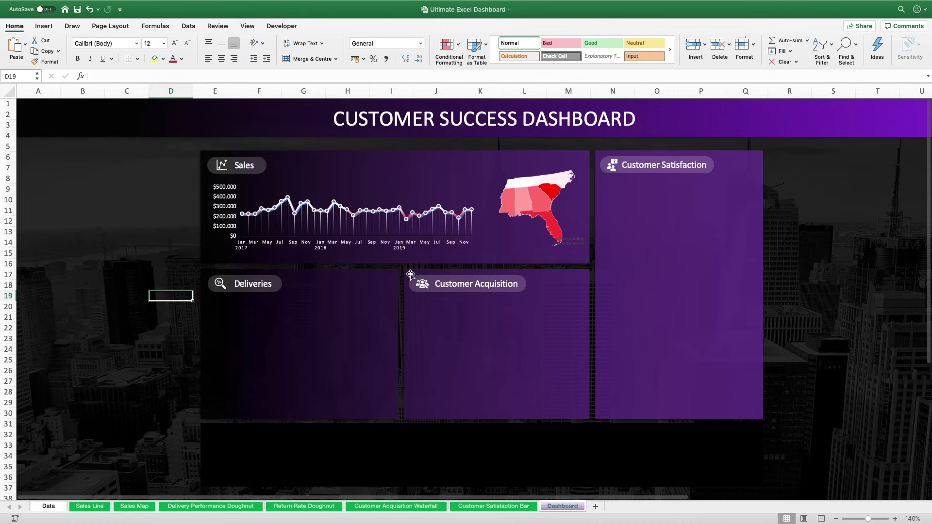
key(ctrl+v)
drag(366, 292, 448, 204)
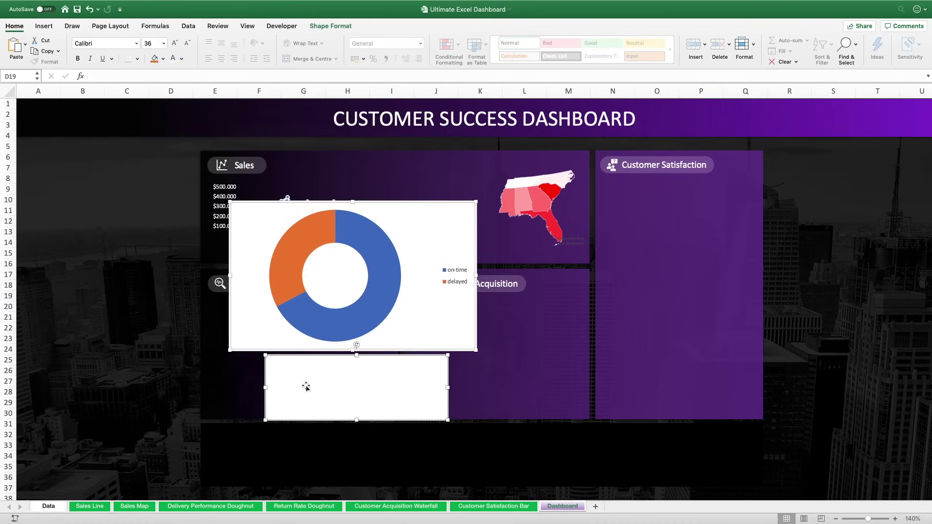
- Relink the moved text box to ='Delivery Performance Doughnut'!$C$3 and shift the box slightly beneath the doughnut chart
click(184, 371)
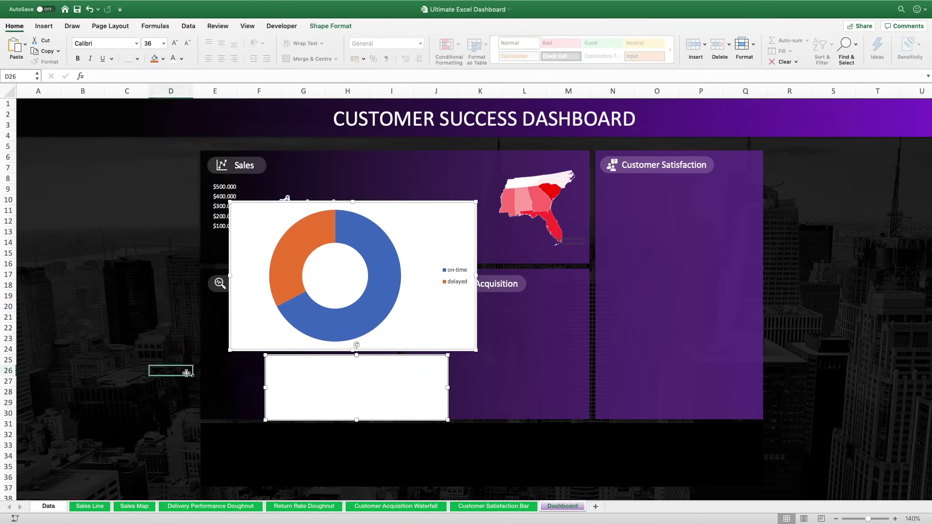
click(302, 385)
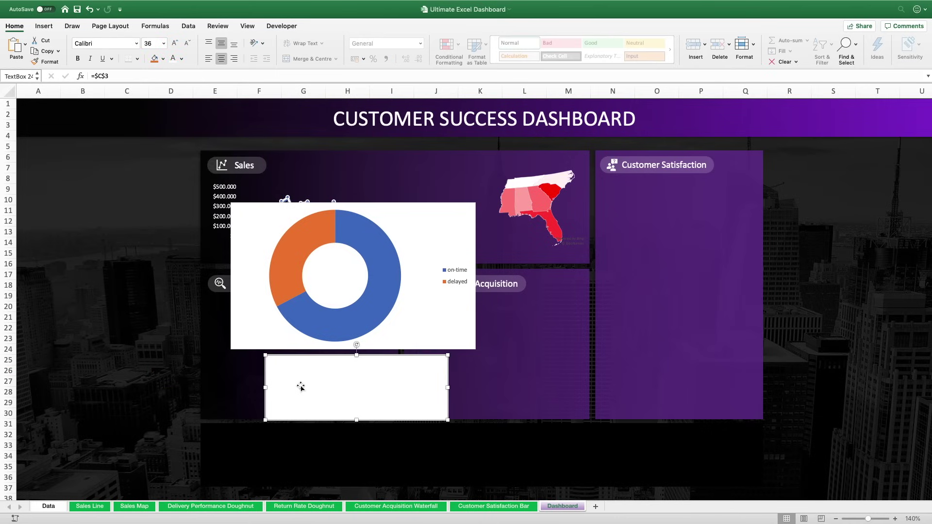
click(95, 76)
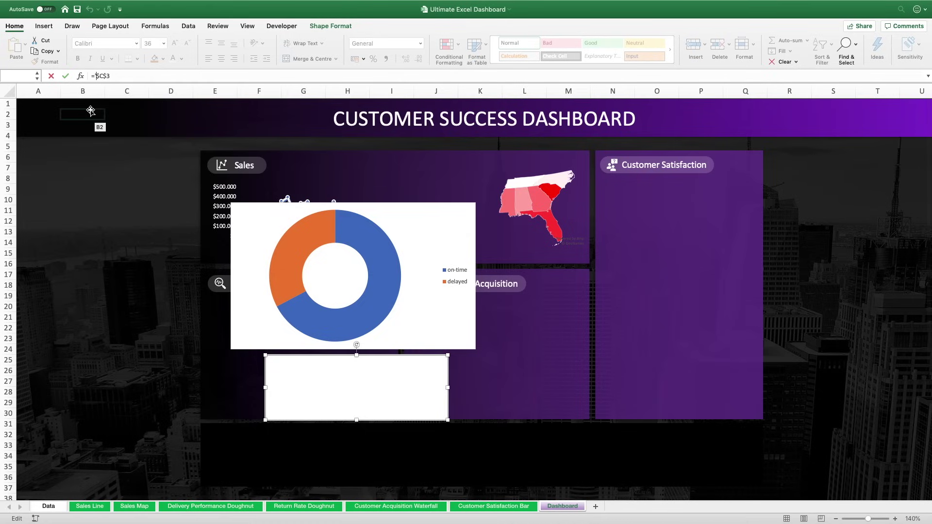
text('Delivery Performance Do)
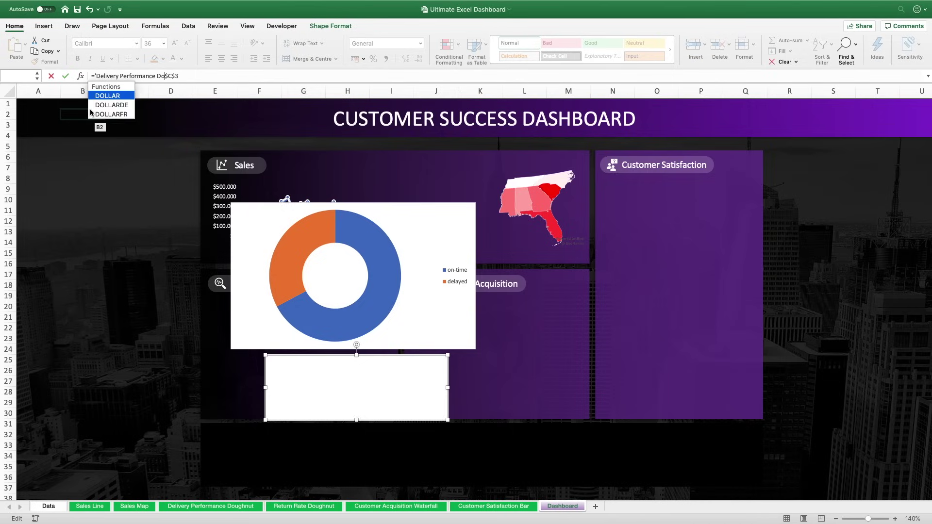
text(ughnut)
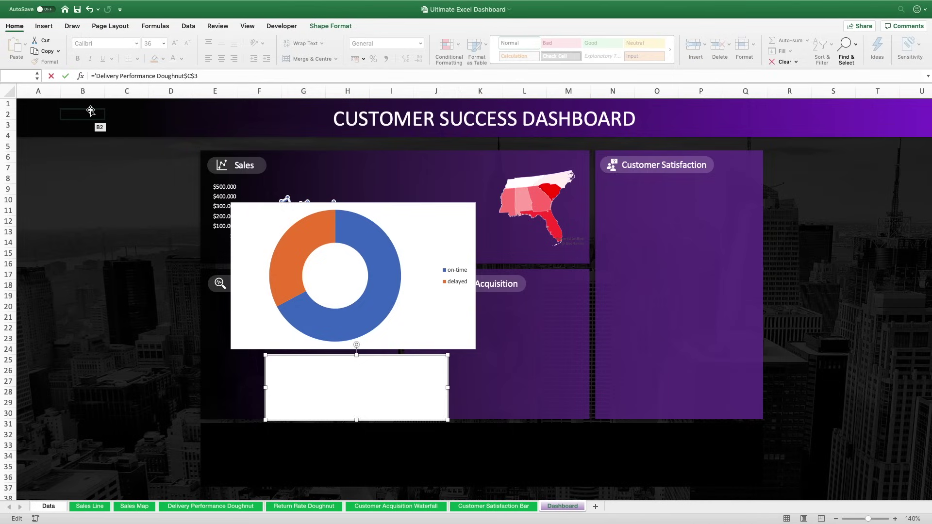
text('!)
key(Return)
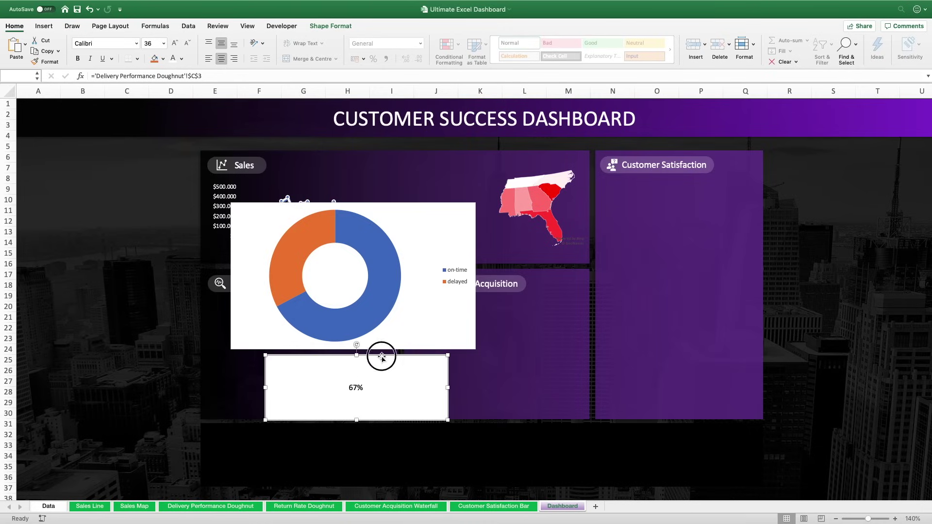
drag(381, 356, 368, 354)
- Delete the doughnut chart's legend and set the chart size to 1,5" high by 1,5" wide
click(429, 224)
click(444, 272)
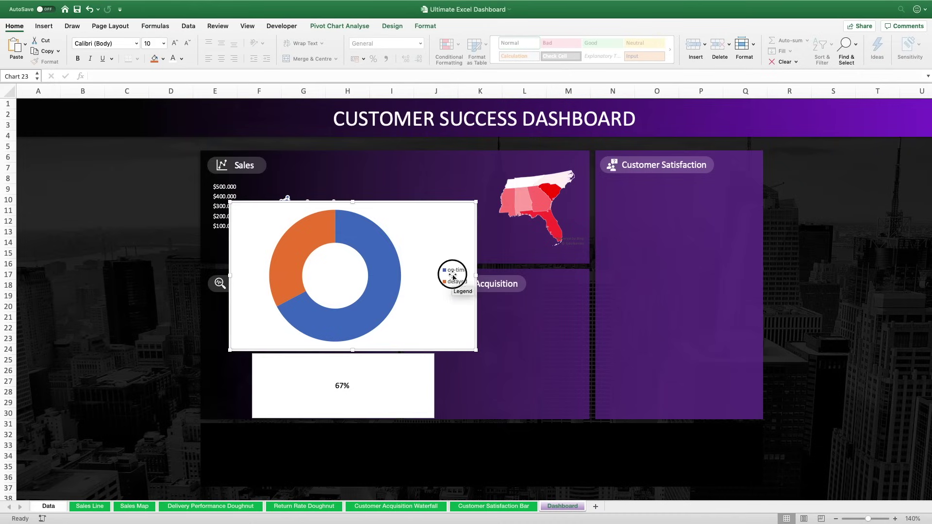
key(Delete)
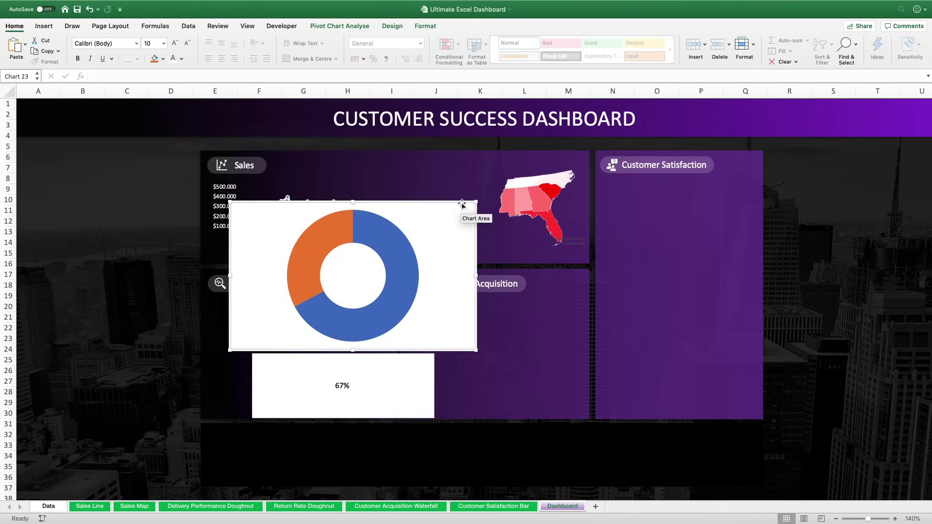
click(425, 26)
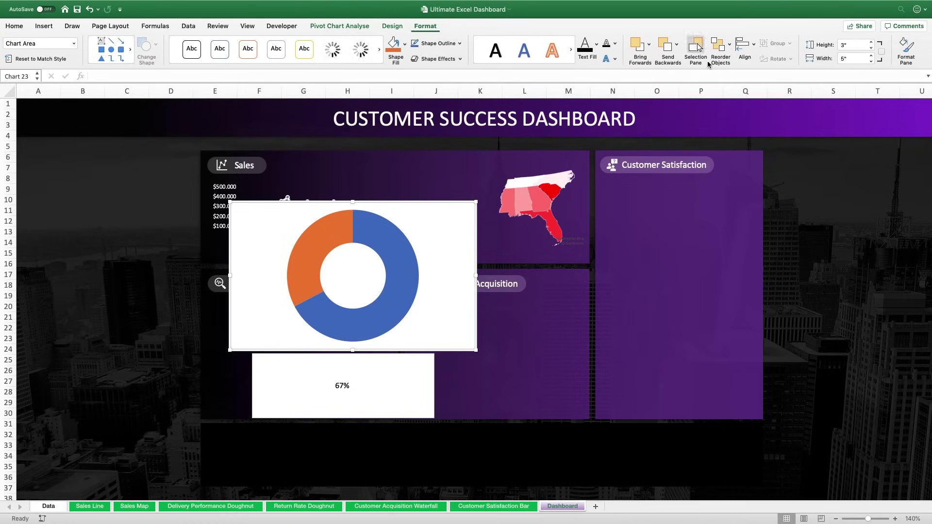
click(851, 44)
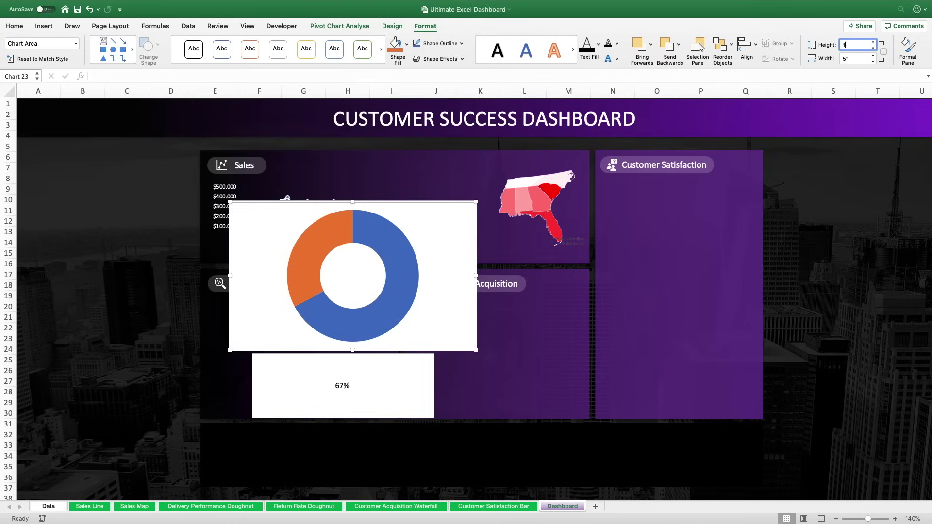
key(Return)
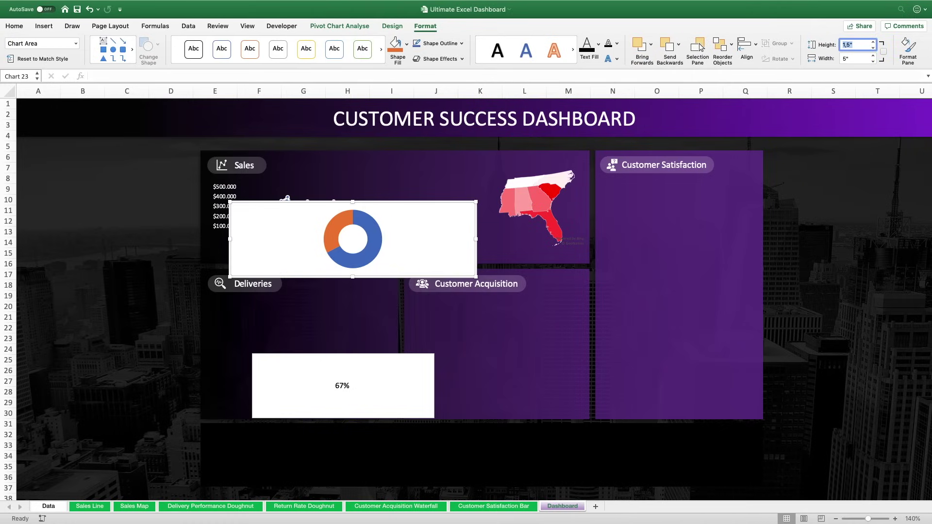
click(856, 58)
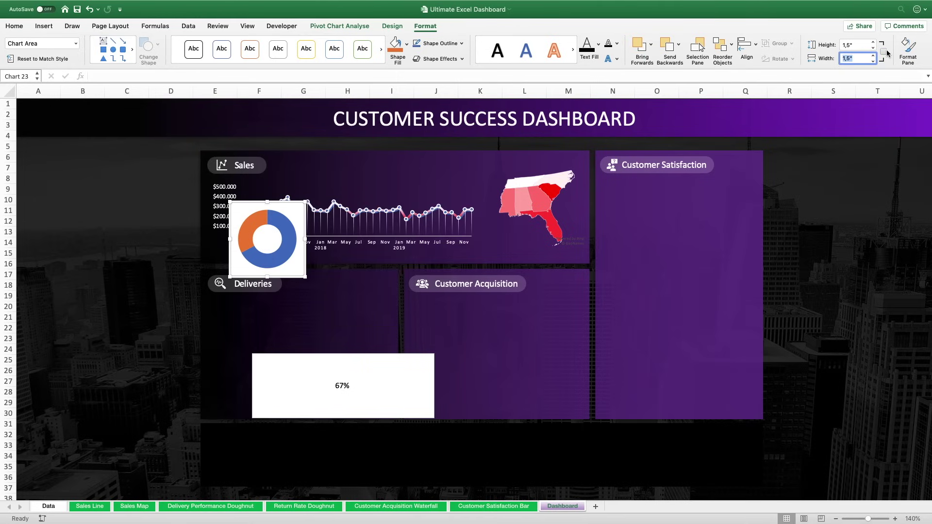
- Set the doughnut chart area to no fill and no border line, and move the chart into the Deliveries panel
right_click(304, 212)
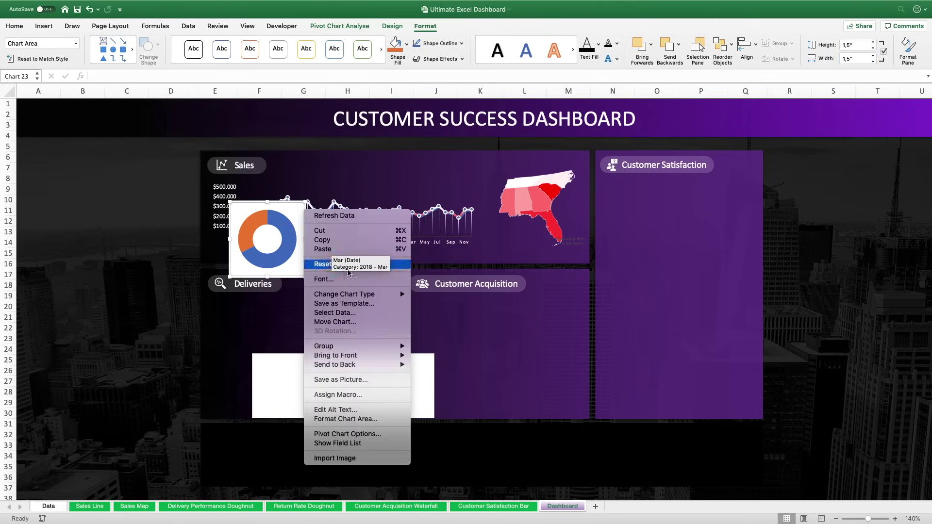
click(342, 419)
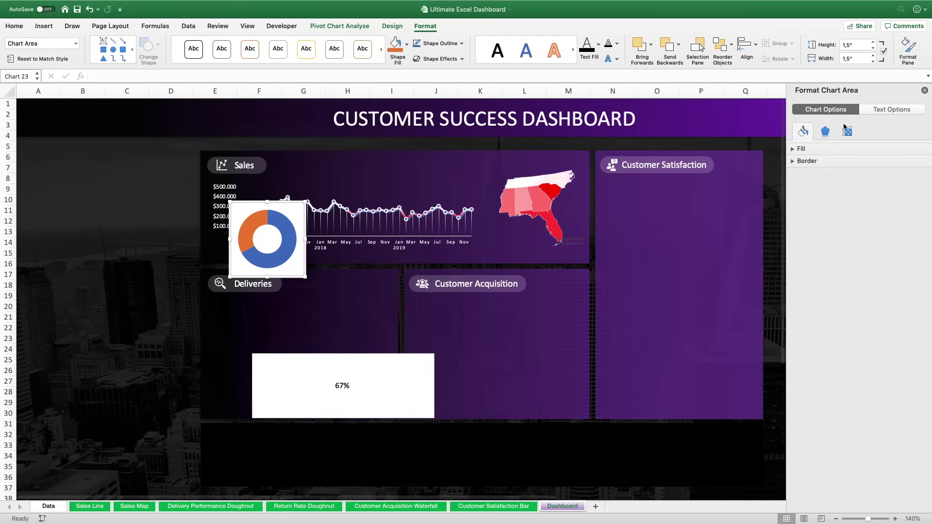
click(821, 150)
click(809, 164)
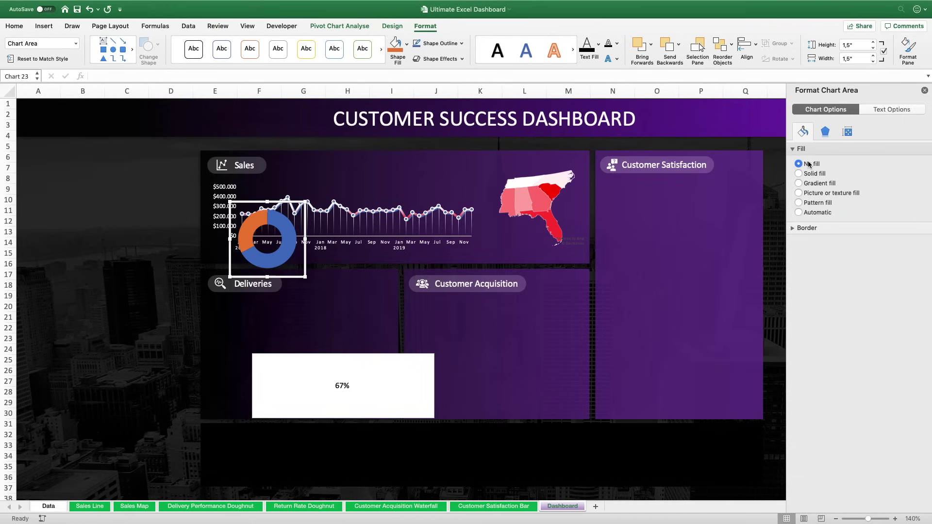
click(805, 228)
click(810, 243)
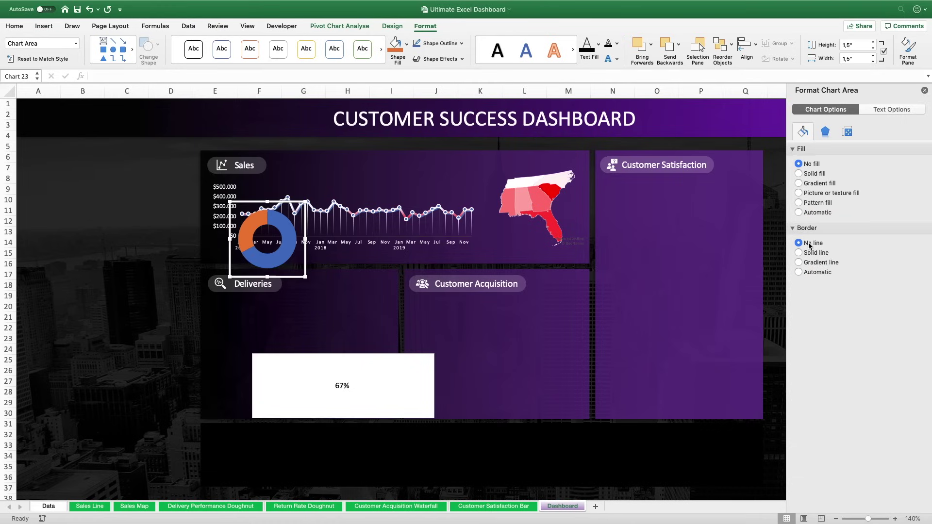
click(290, 233)
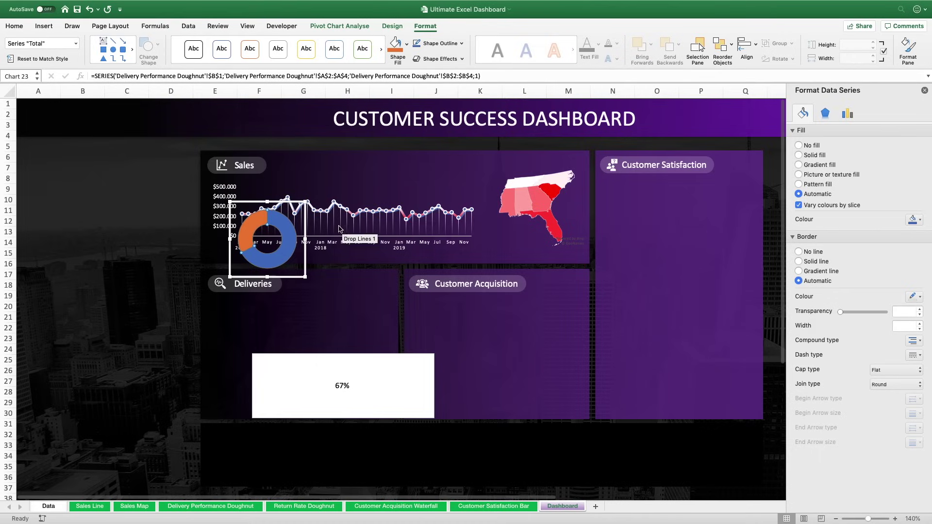
drag(305, 227, 380, 295)
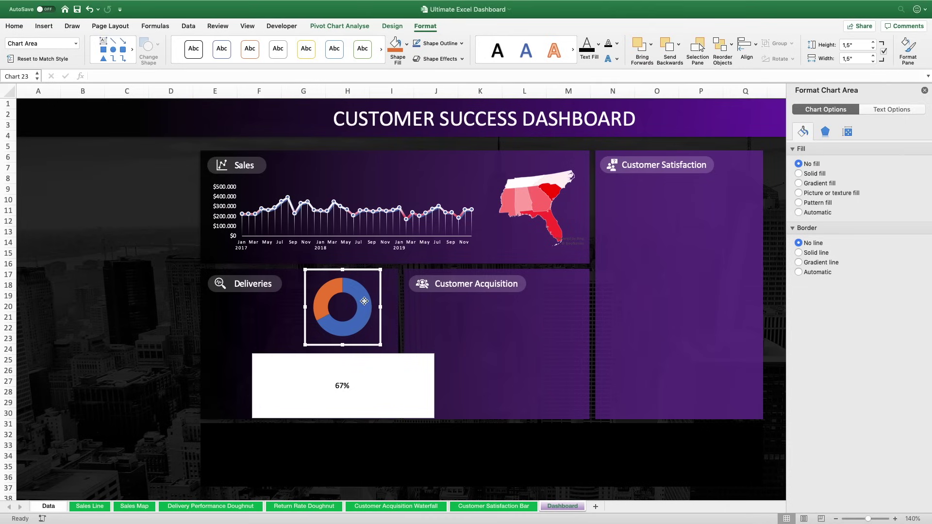
- Give the whole doughnut ring a solid white fill, and set the delayed slice to no fill with a 1 pt border
click(364, 301)
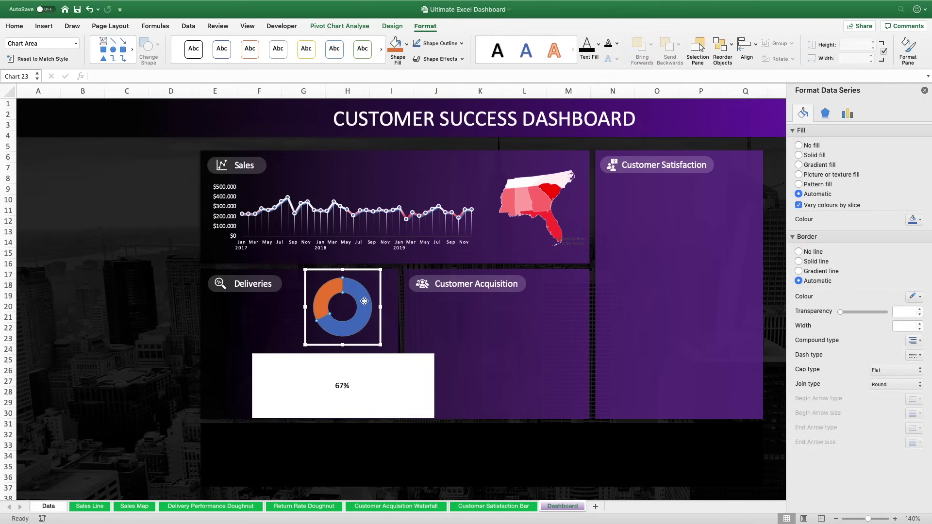
click(807, 155)
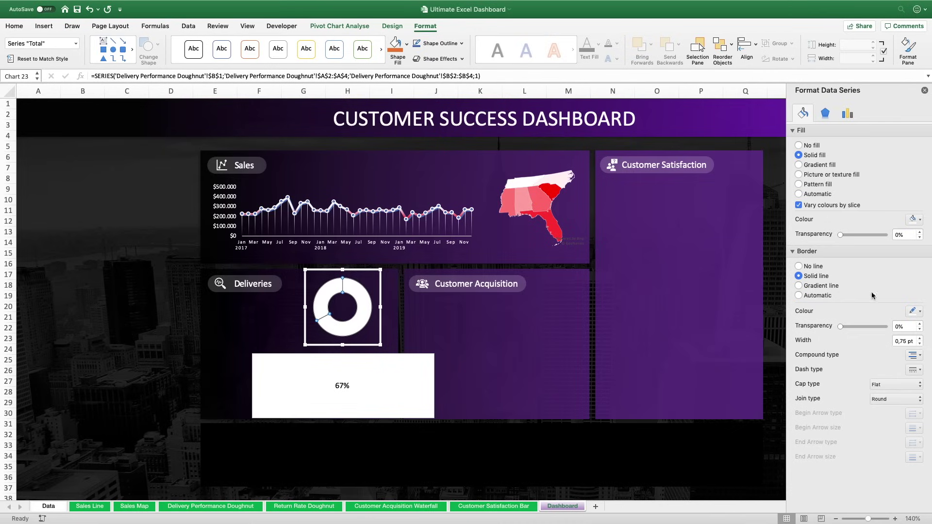
click(330, 288)
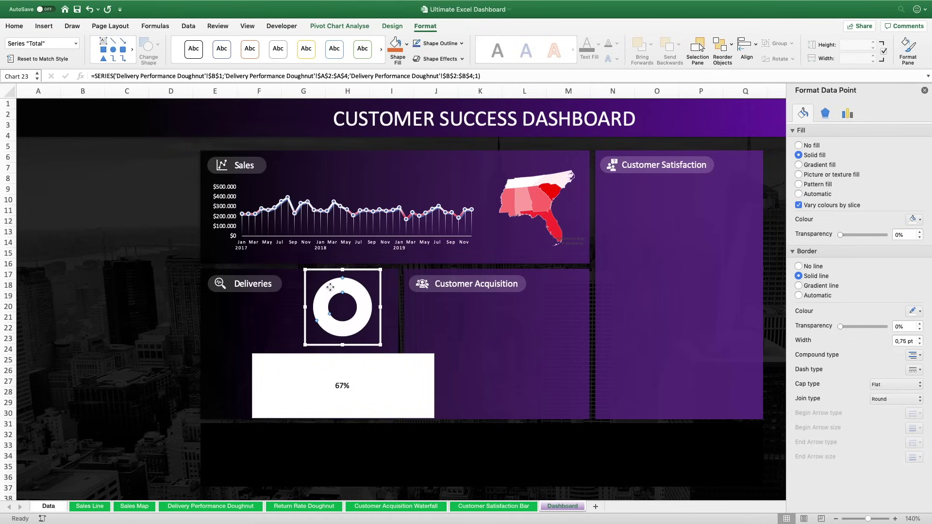
click(813, 146)
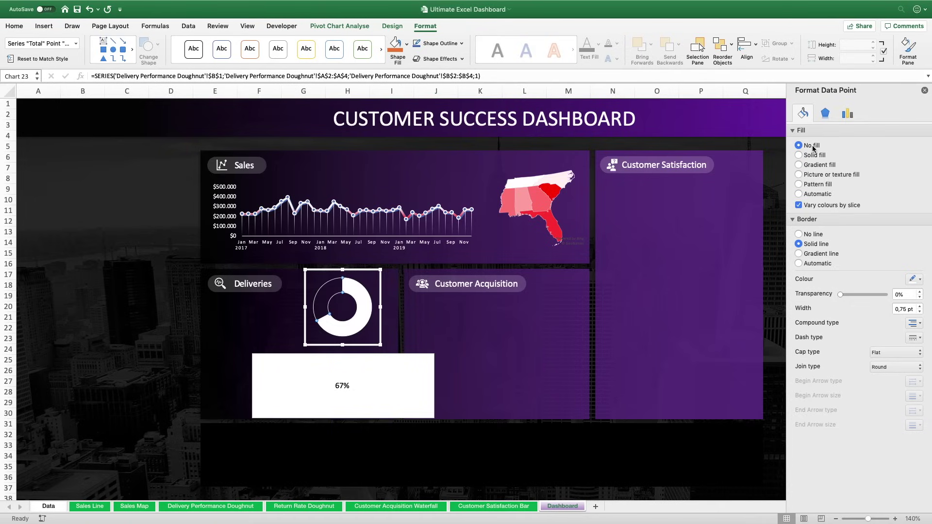
click(919, 306)
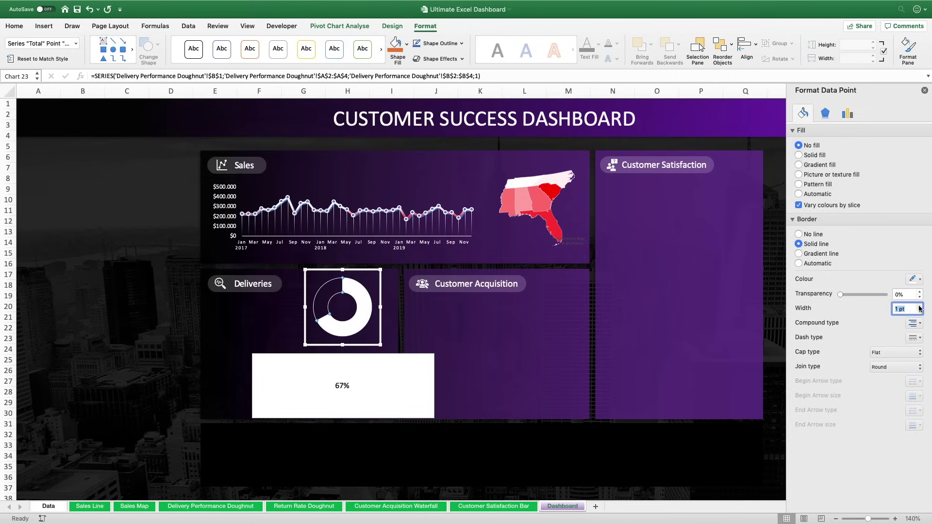
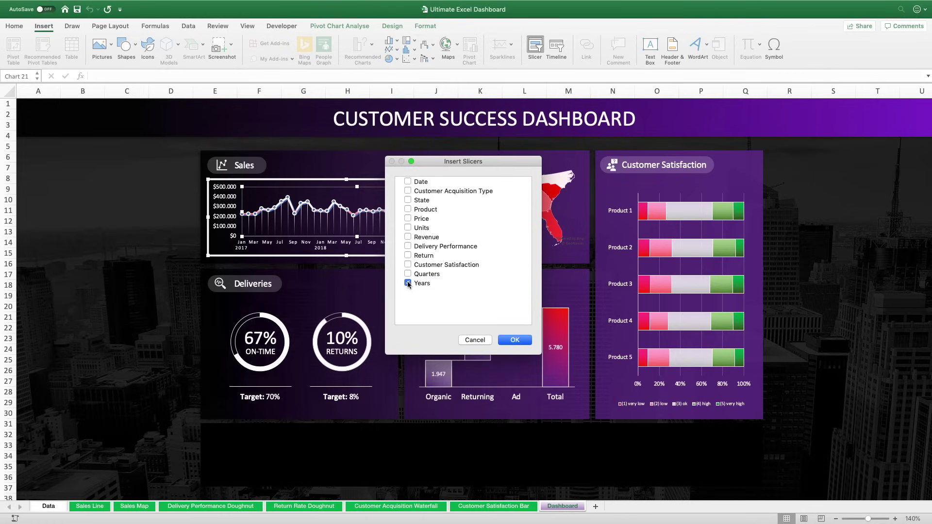
- Insert slicers for Years, Product, State and Customer Acquisition Type for the sales line chart
click(408, 210)
click(409, 200)
click(515, 341)
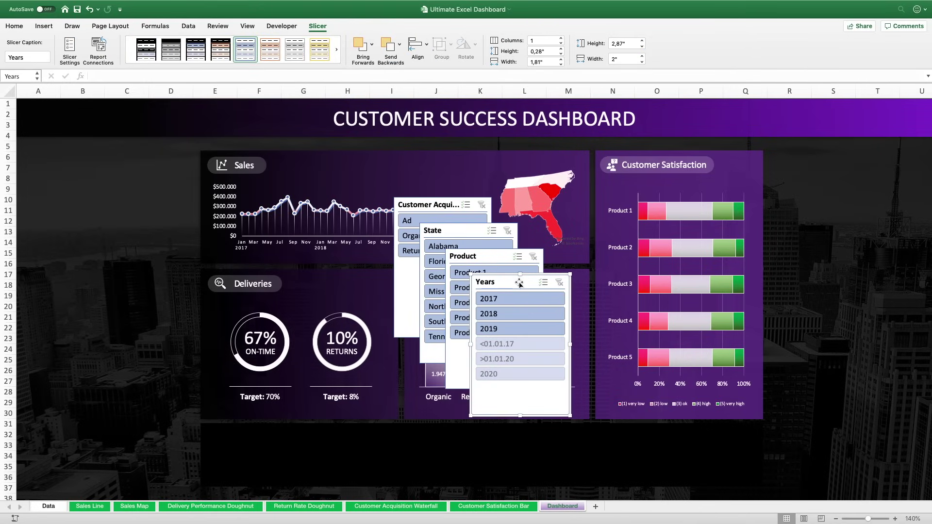
- Spread the slicers in a row across the lower dashboard in the order Years, Product, Customer Acquisition Type, State
drag(519, 283, 260, 321)
drag(458, 252, 339, 317)
drag(449, 233, 646, 322)
drag(427, 207, 498, 322)
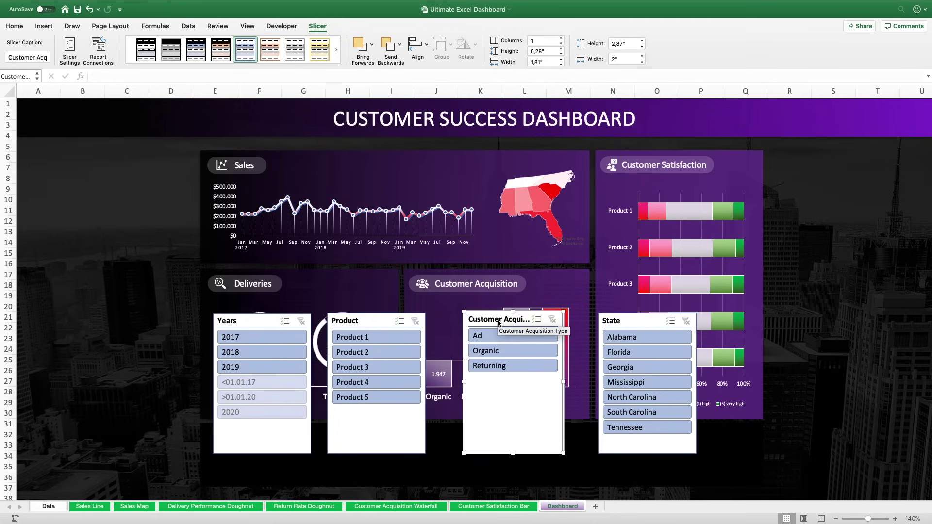
- Set the Years, Product, Customer Acquisition Type and State slicers together to hide items with no data
click(257, 322)
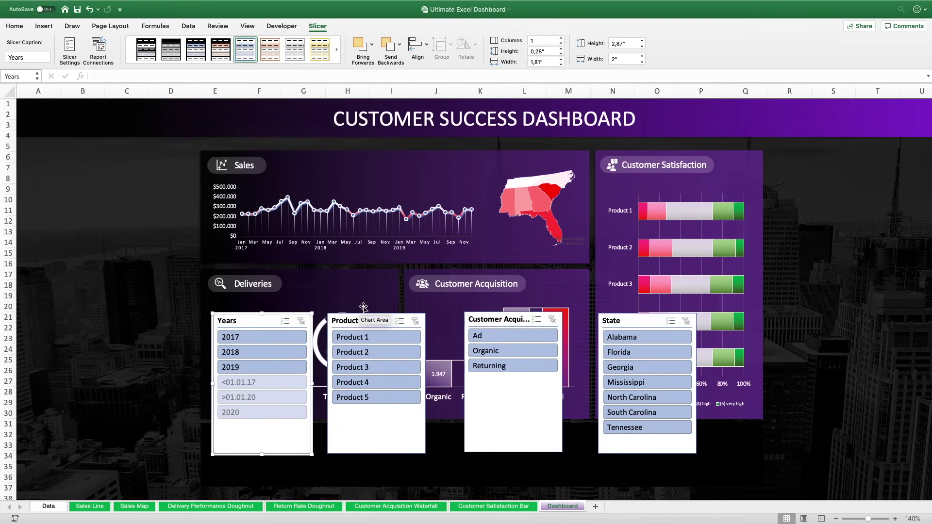
shift+click(390, 323)
shift+click(501, 318)
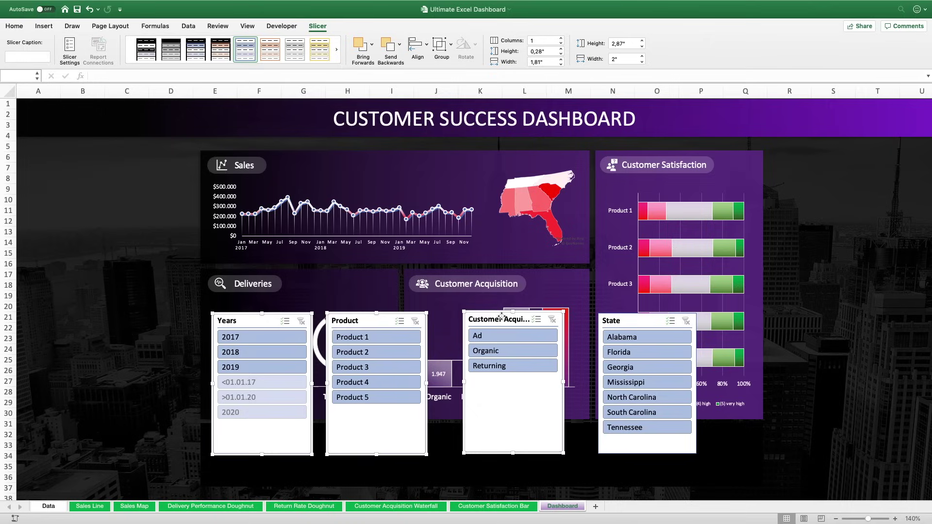
shift+click(637, 318)
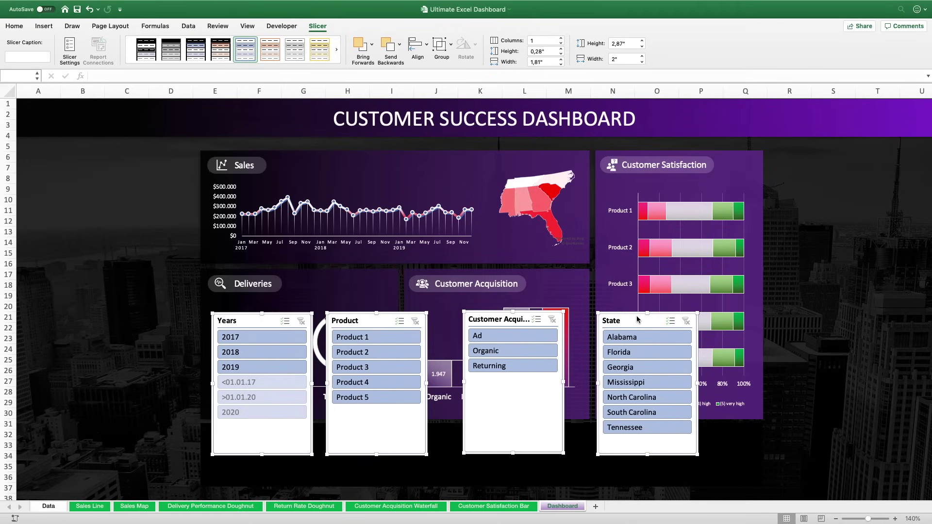
right_click(636, 318)
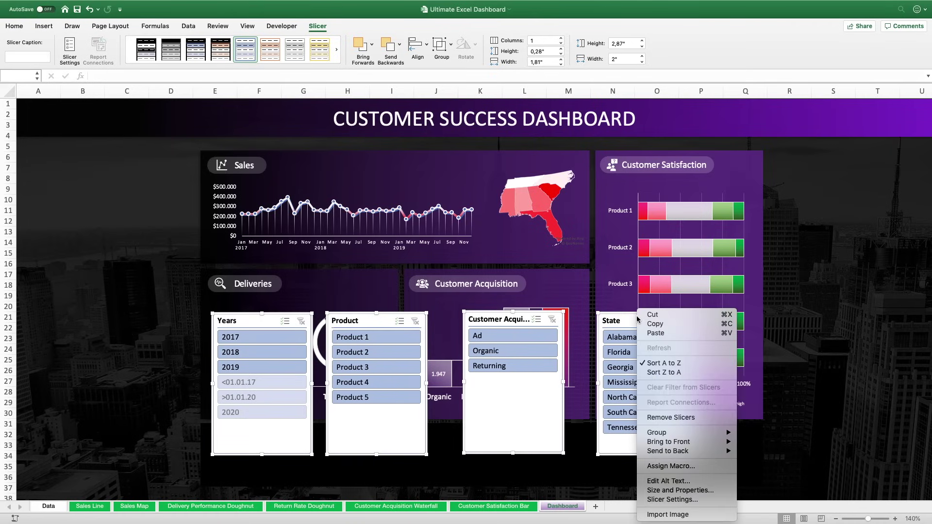
click(653, 500)
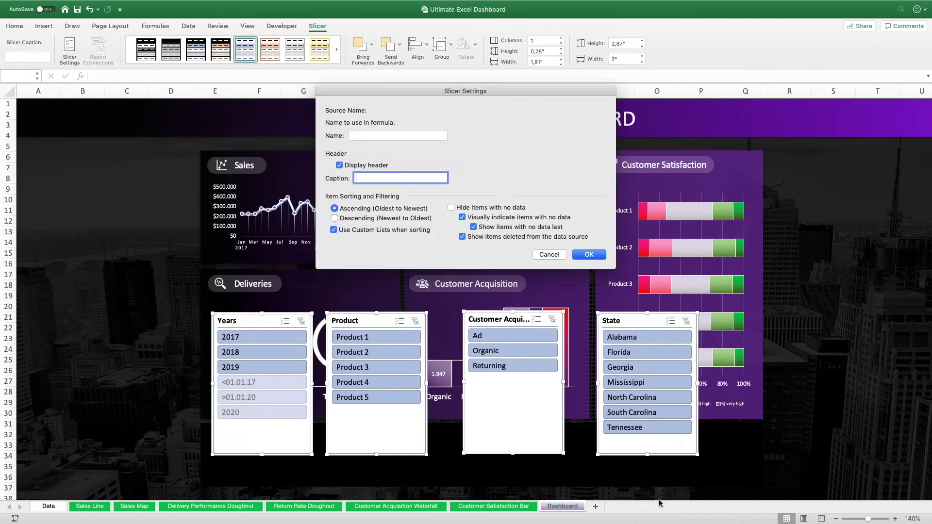
click(451, 208)
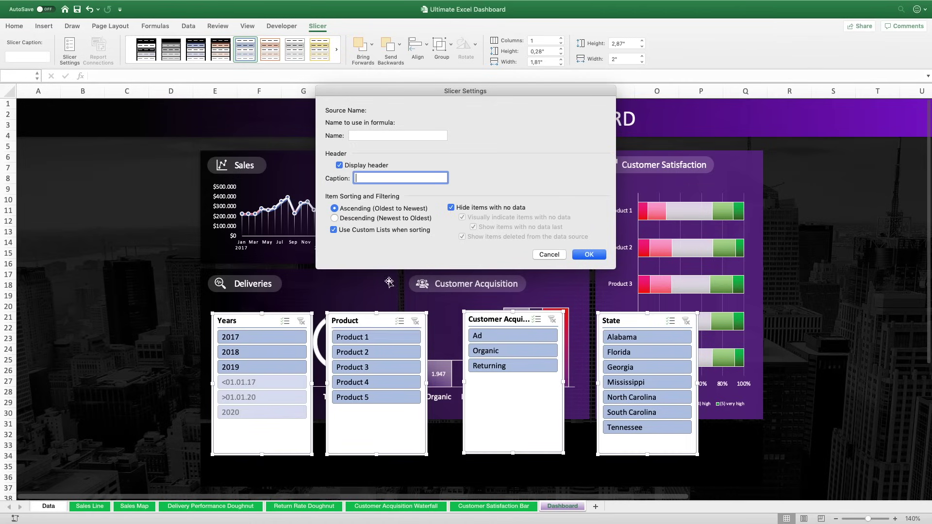
click(588, 255)
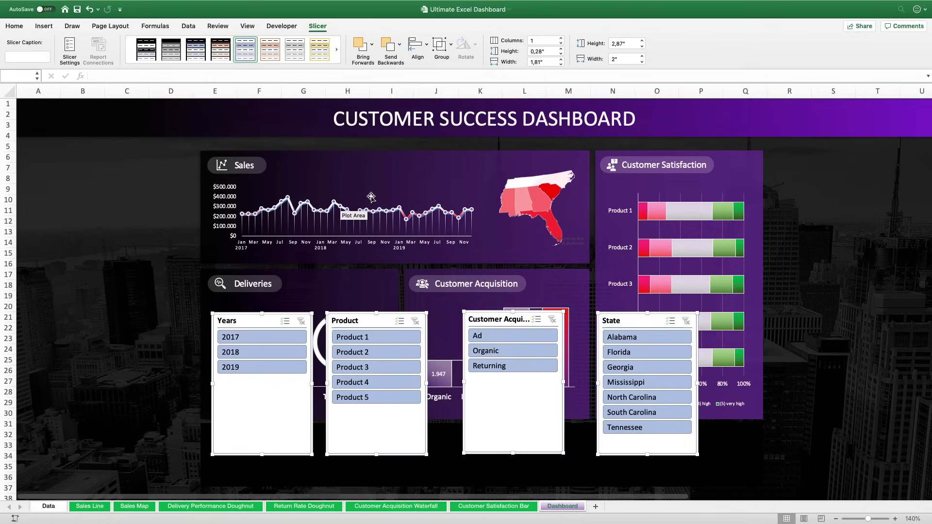
- Connect the Years slicer to all six dashboard pivot tables, PivotTable1 through PivotTable6
right_click(256, 325)
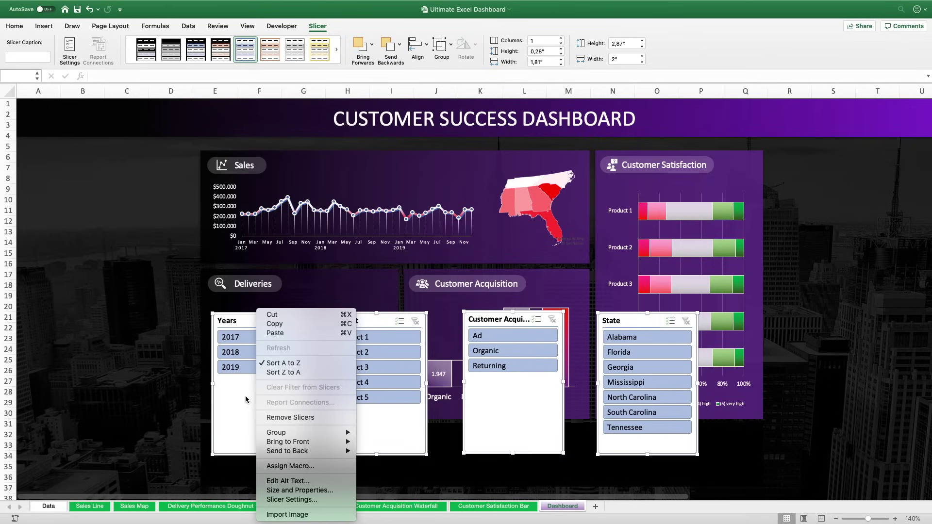
key(Escape)
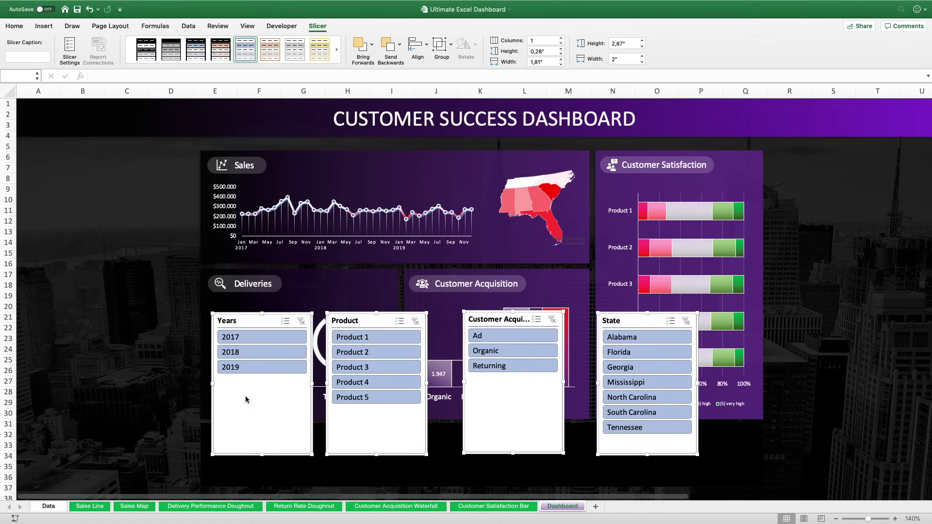
key(Escape)
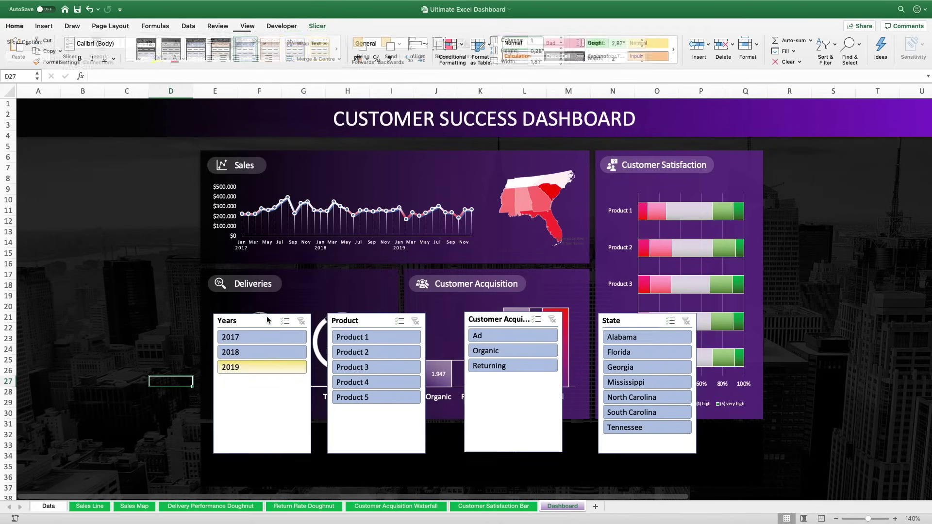
click(267, 319)
right_click(266, 319)
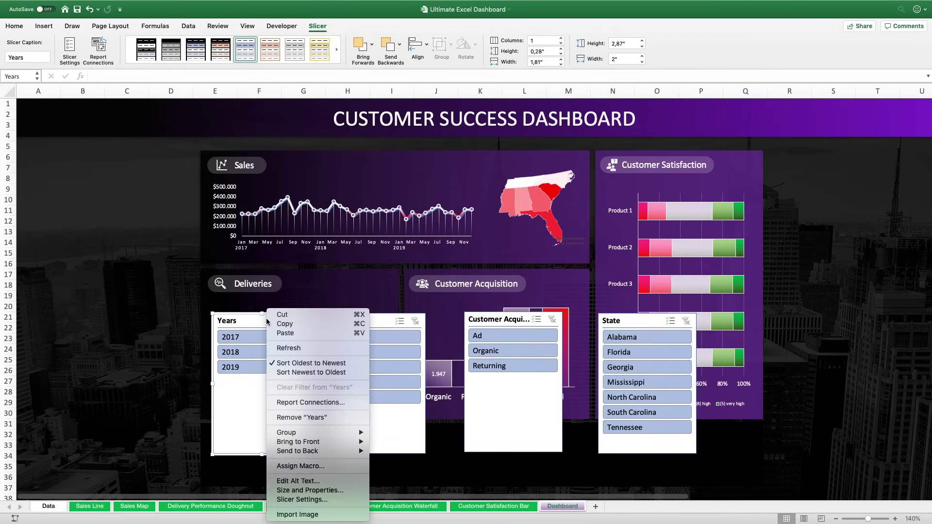
click(301, 401)
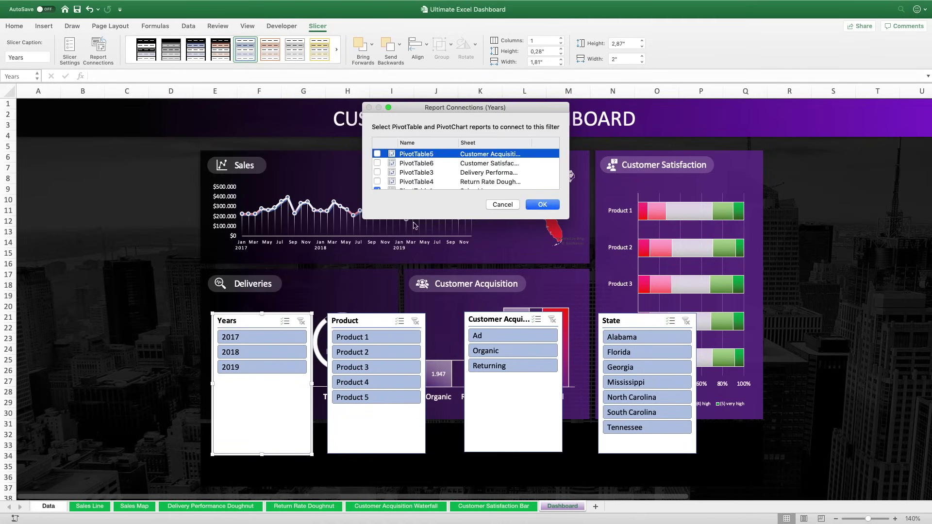
scroll(408, 182, down, 2)
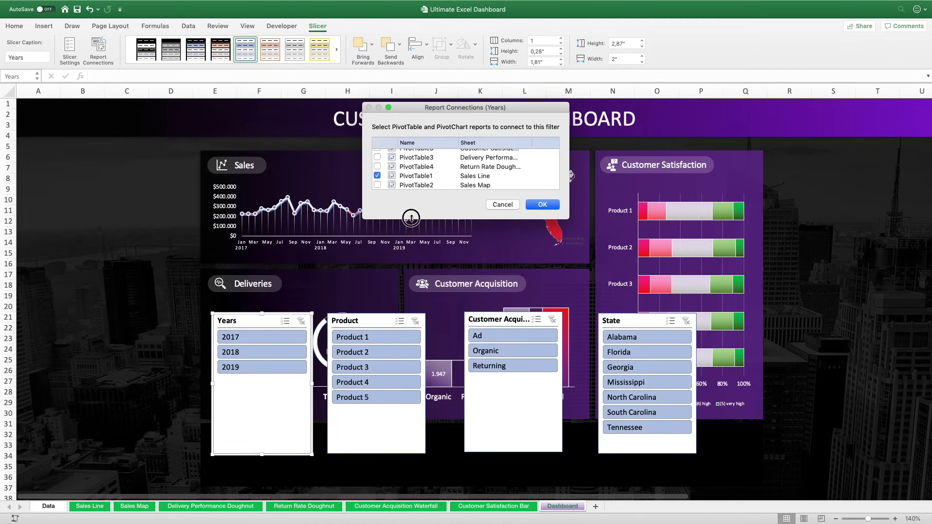
drag(412, 219, 411, 279)
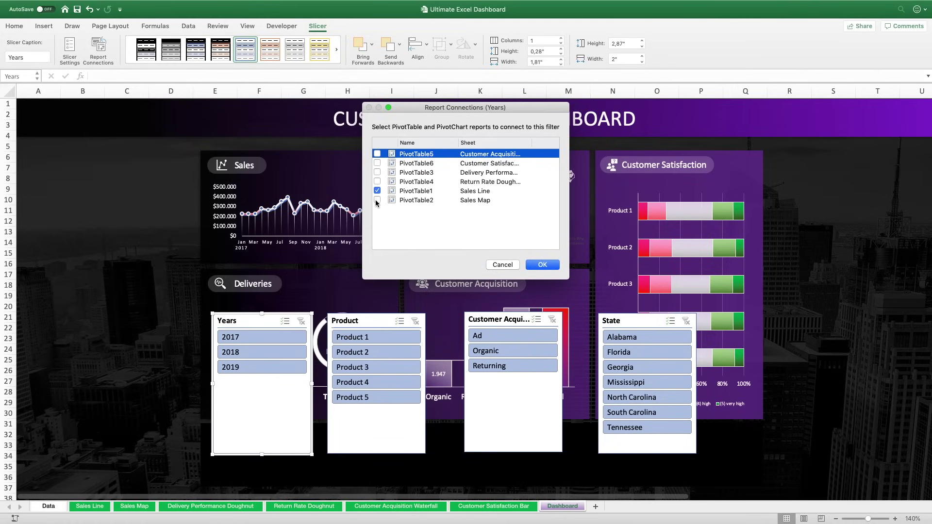
click(377, 182)
click(377, 172)
click(377, 154)
click(556, 266)
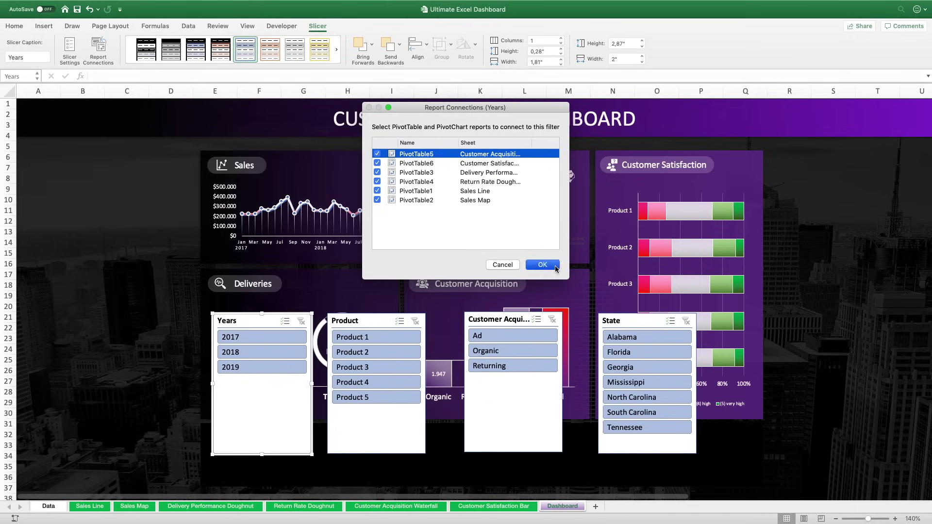
- Connect the Product slicer to the customer acquisition, customer satisfaction, delivery performance, return rate and sales map pivot tables as well
click(373, 328)
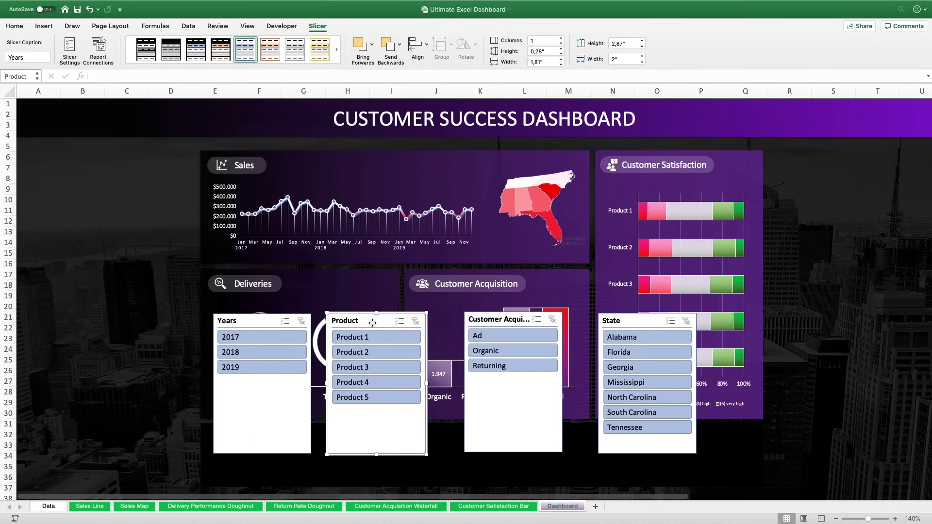
right_click(372, 322)
click(416, 403)
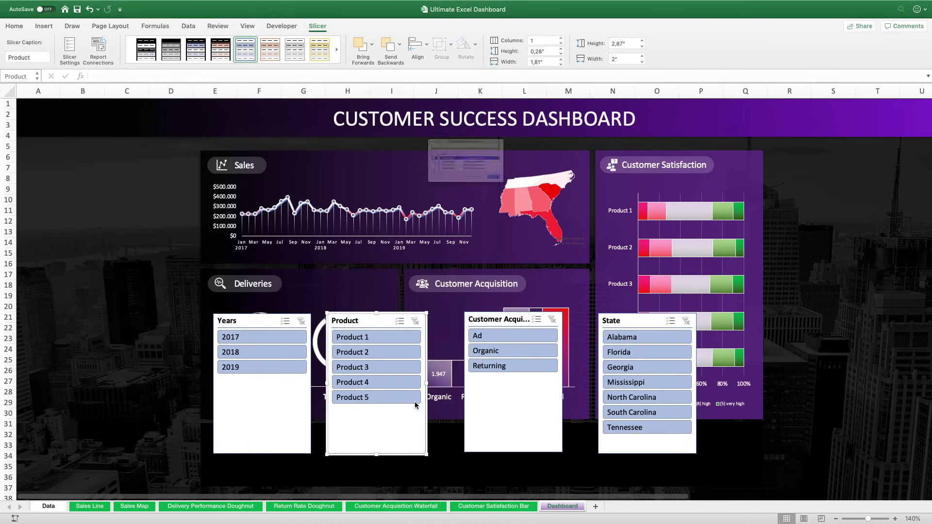
scroll(382, 163, down, 2)
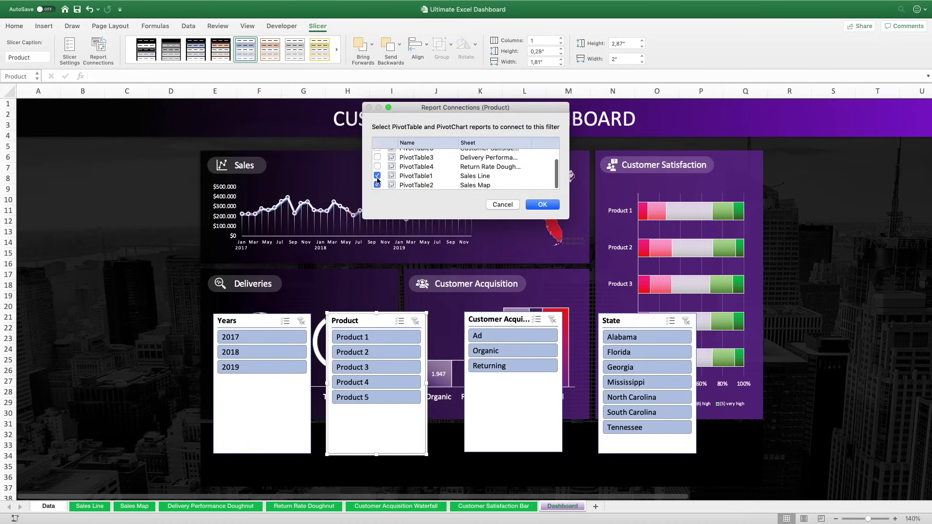
click(377, 166)
click(377, 157)
scroll(378, 158, up, 2)
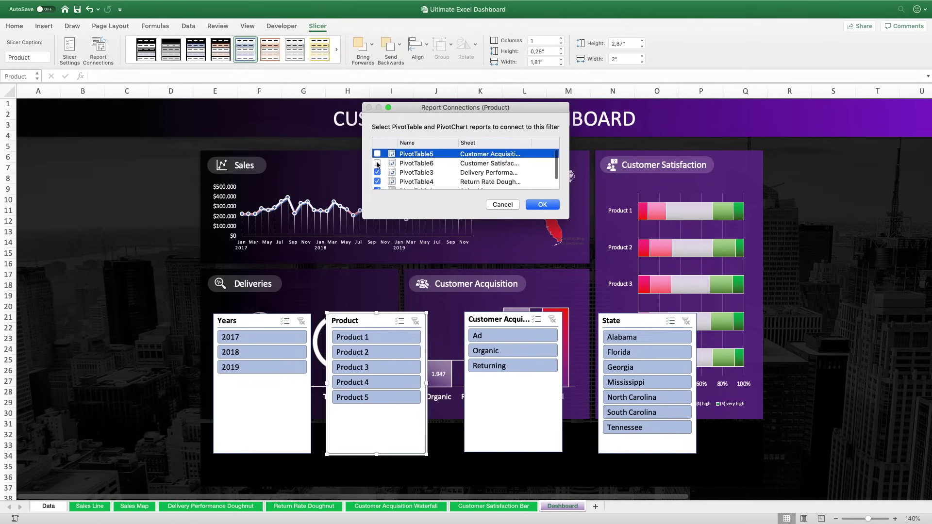
click(377, 154)
click(543, 204)
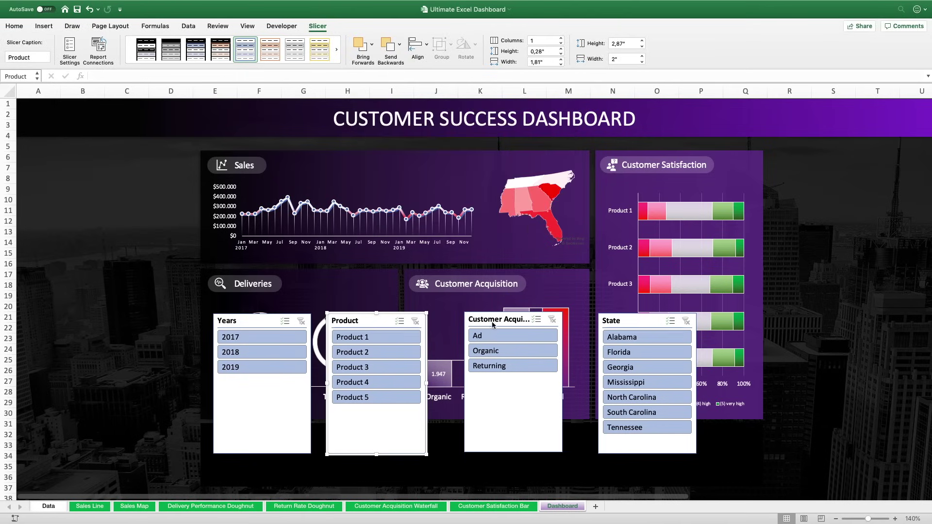
- Extend the Customer Acquisition Type slicer's report connections to all six pivot tables, including the Sales Map one
right_click(494, 323)
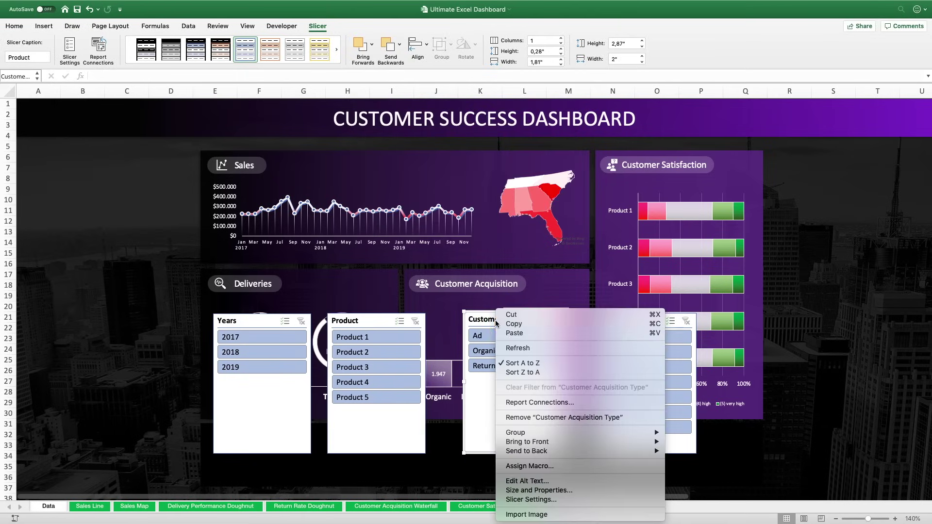
click(529, 403)
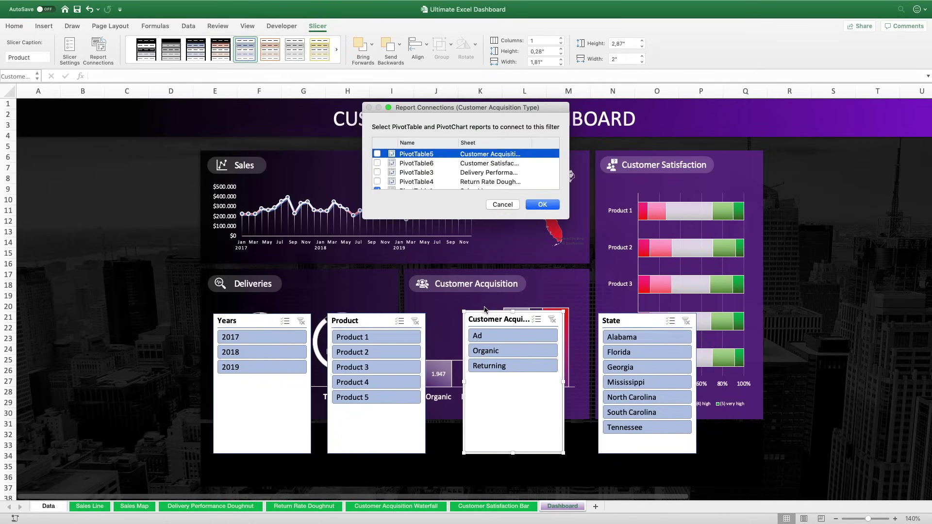
click(378, 163)
click(378, 172)
click(377, 182)
scroll(377, 182, down, 3)
click(377, 185)
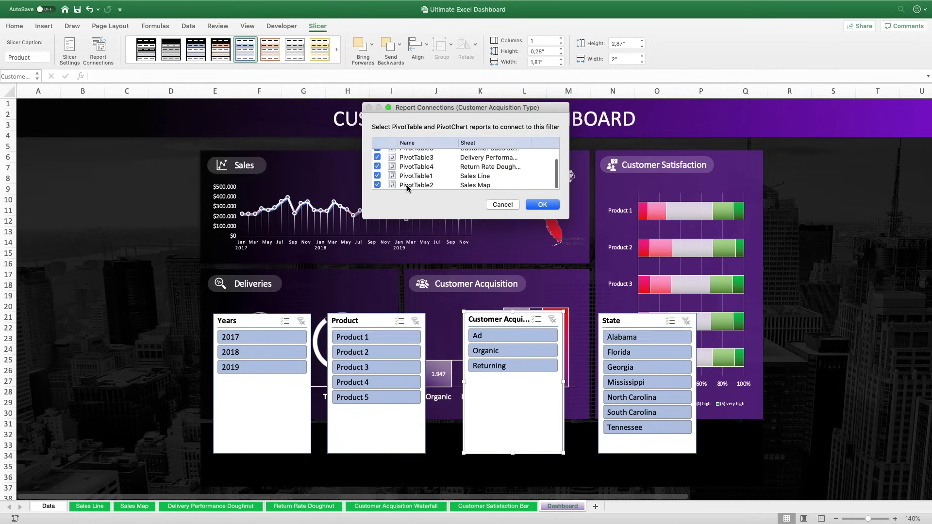
click(542, 204)
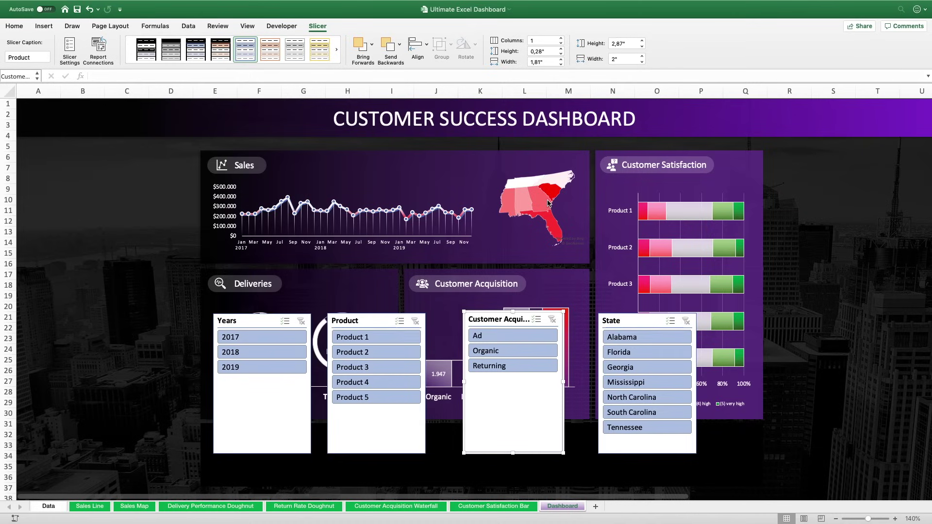
- Connect the State slicer to the pivot tables behind the other dashboard charts
click(632, 317)
right_click(632, 317)
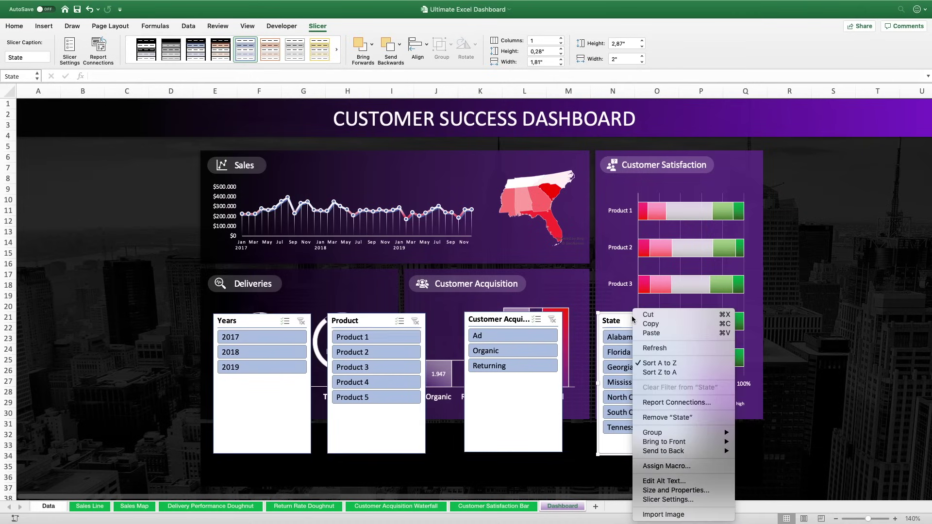
click(666, 403)
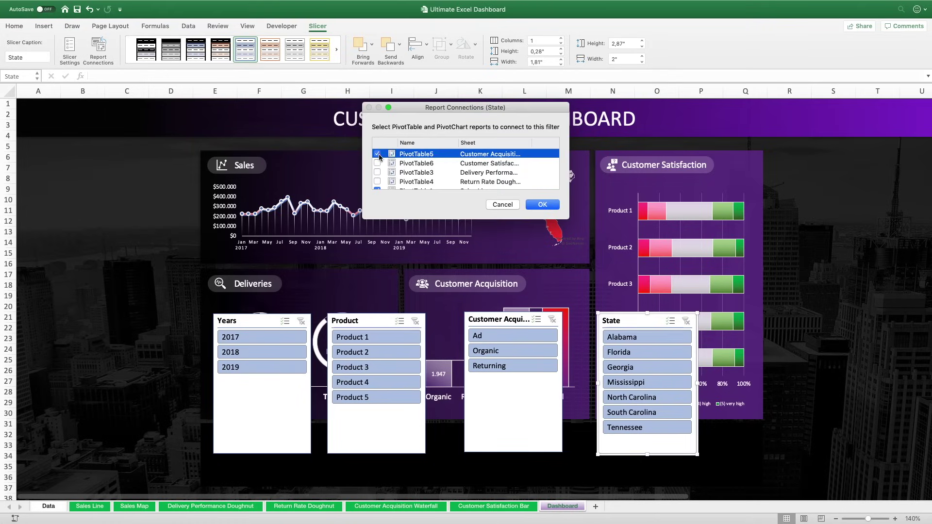
click(378, 163)
click(377, 182)
scroll(377, 185, down, 2)
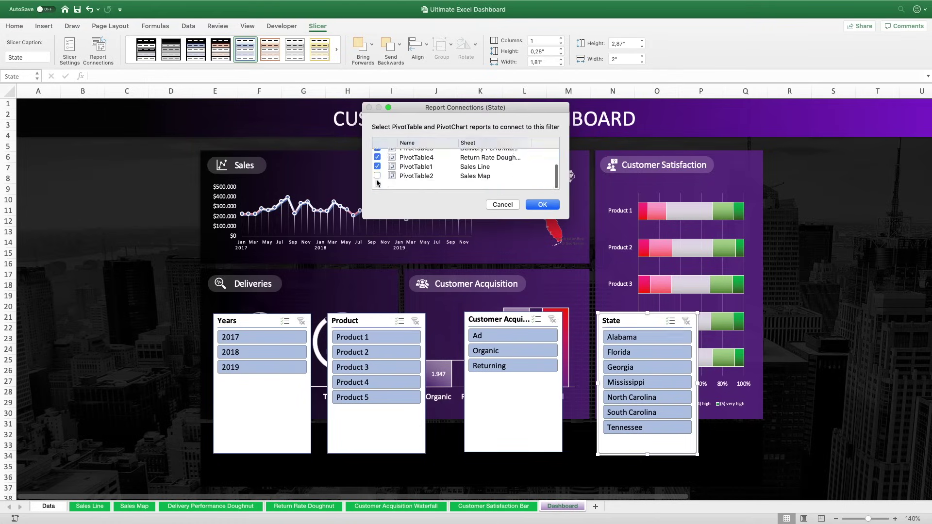
click(541, 205)
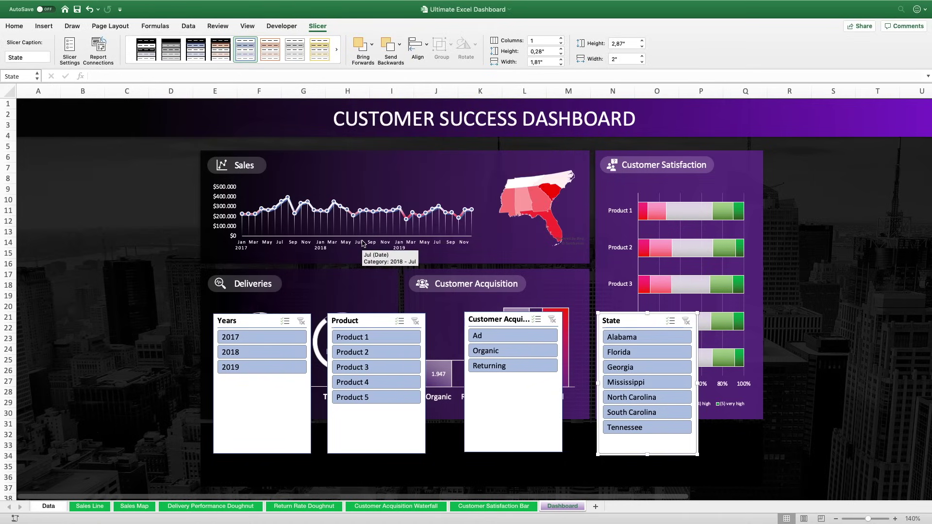
- Apply the black slicer style with white buttons to all four slicers, and test filtering Years by 2017 before clearing that filter
click(258, 319)
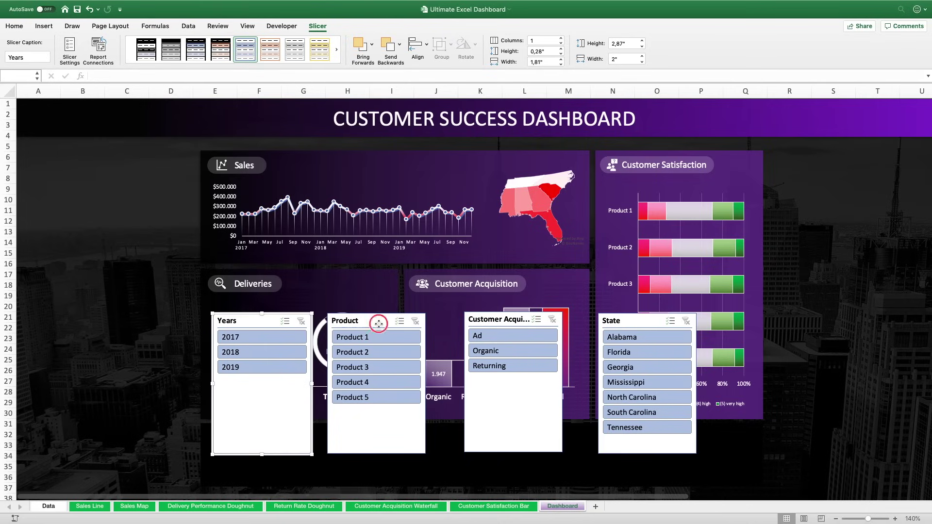
shift+click(379, 319)
shift+click(494, 320)
shift+click(641, 322)
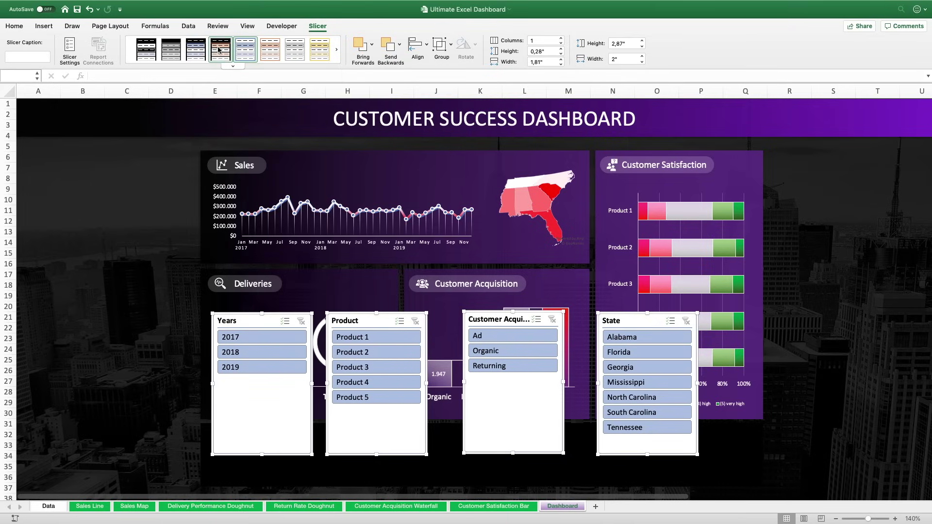
click(143, 49)
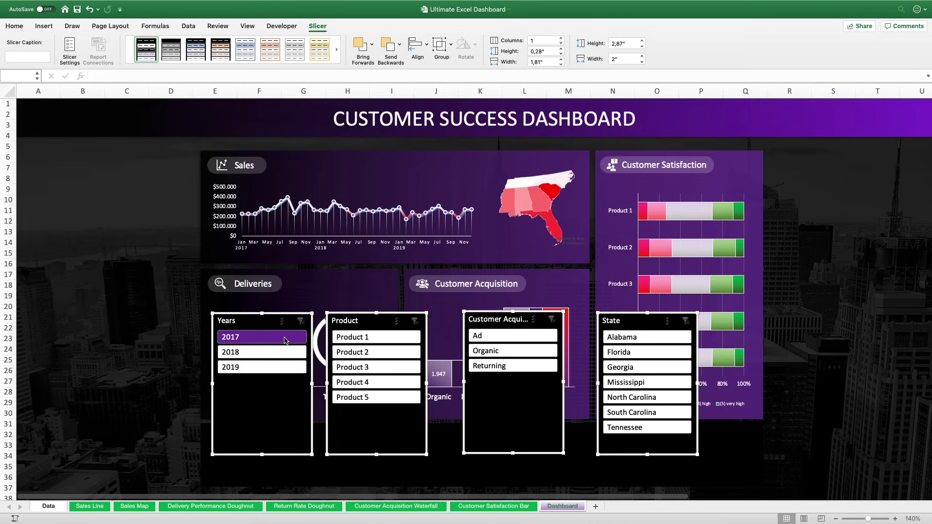
click(285, 339)
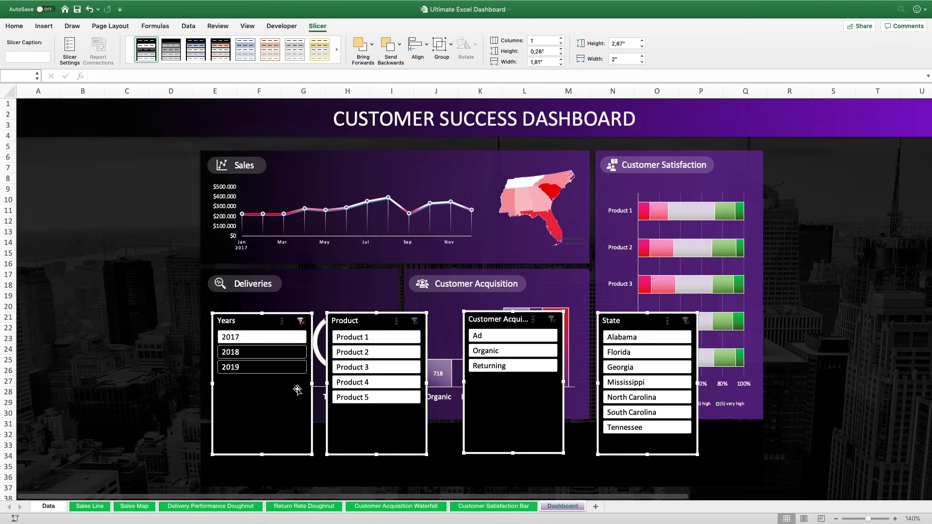
click(301, 322)
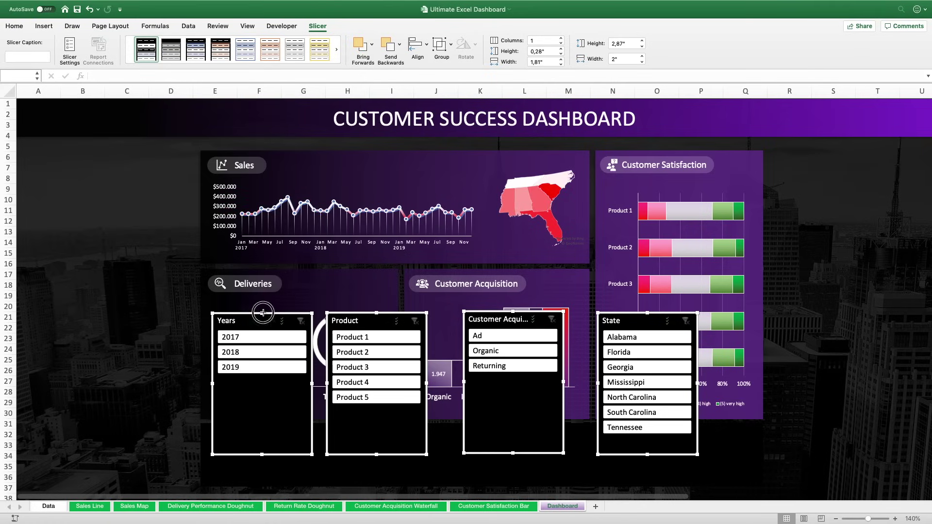
- Shorten all four slicers to a height of about 0.96" and shift the row right and slightly up, with Years beginning near column I
drag(263, 311, 262, 407)
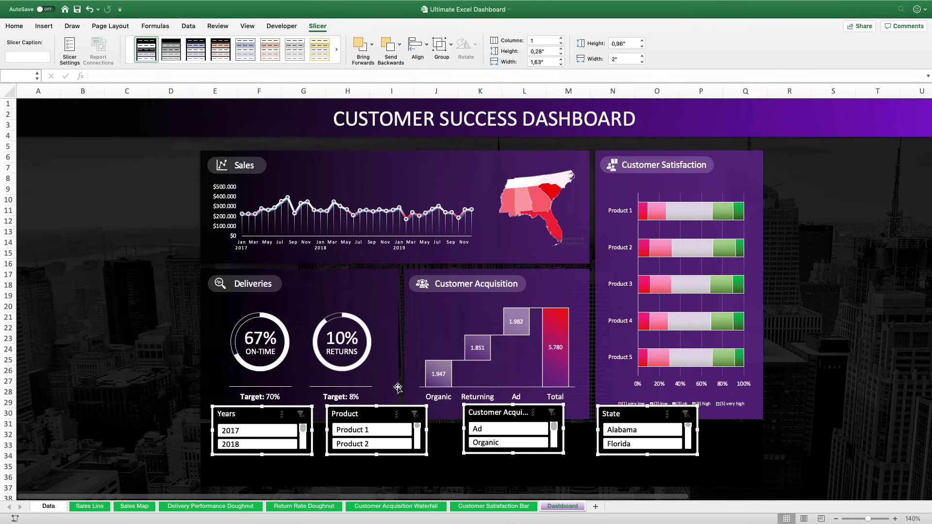
drag(391, 413, 565, 393)
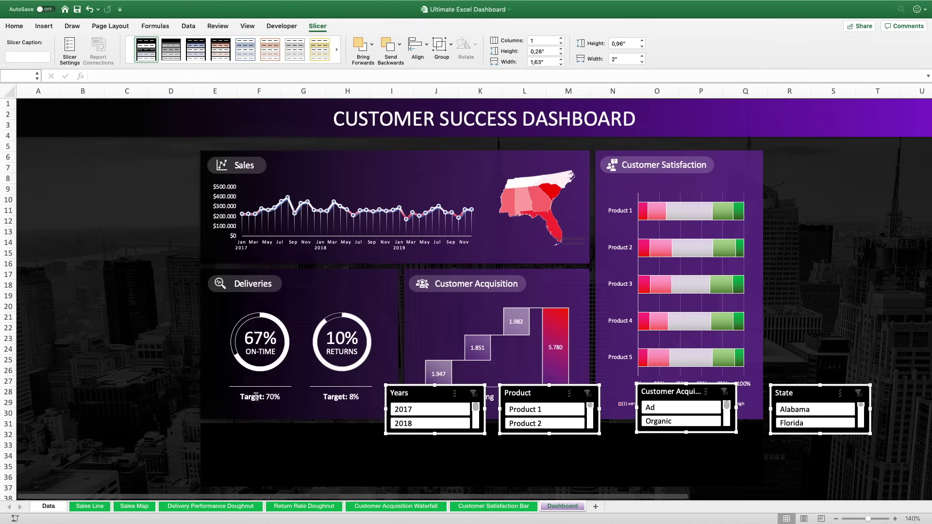
- Arrange the Years slicer in two columns, enlarge it to about 1.05" high, and place it below the Deliveries panel
click(169, 393)
click(438, 390)
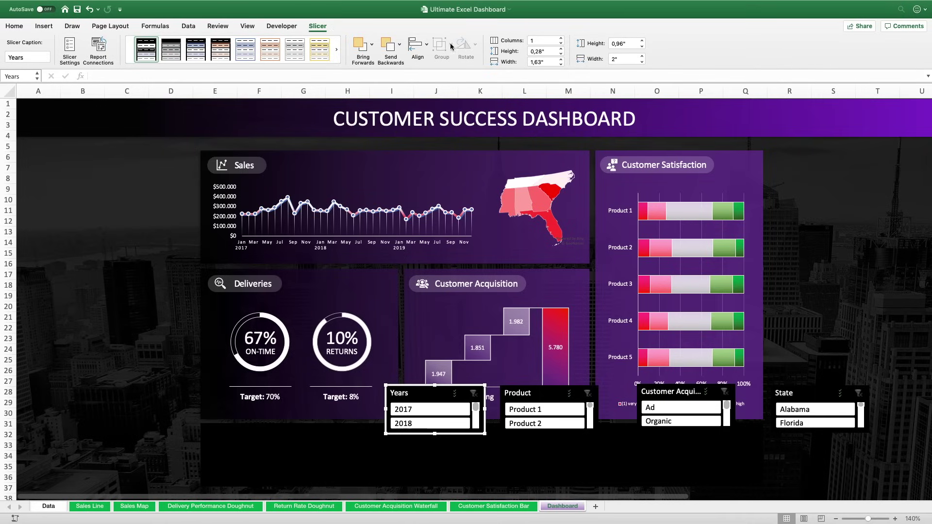
click(562, 39)
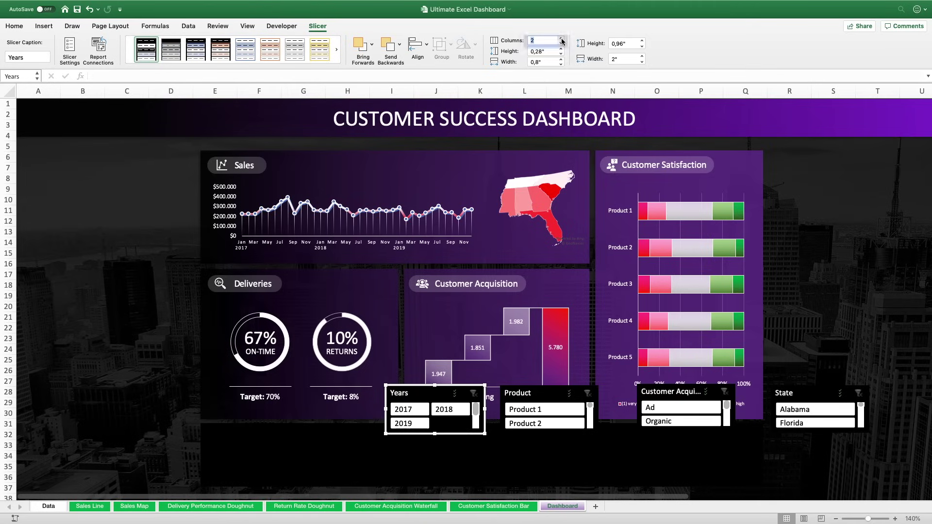
click(562, 39)
click(561, 43)
drag(434, 434, 305, 470)
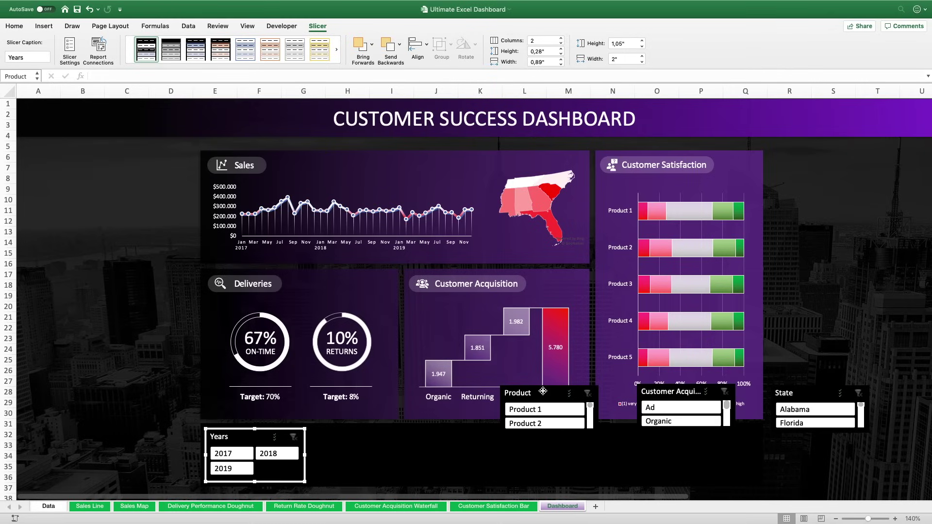
- Place the Product slicer beside Years, with three columns and a size of about 3.13" wide by 1.06" high
drag(543, 392, 367, 431)
click(561, 38)
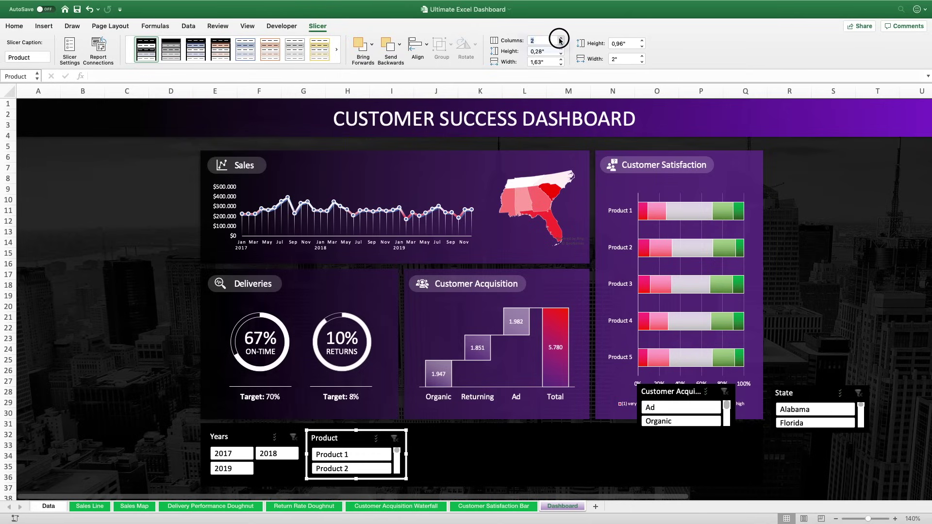
click(561, 39)
drag(407, 456, 460, 454)
drag(383, 479, 385, 483)
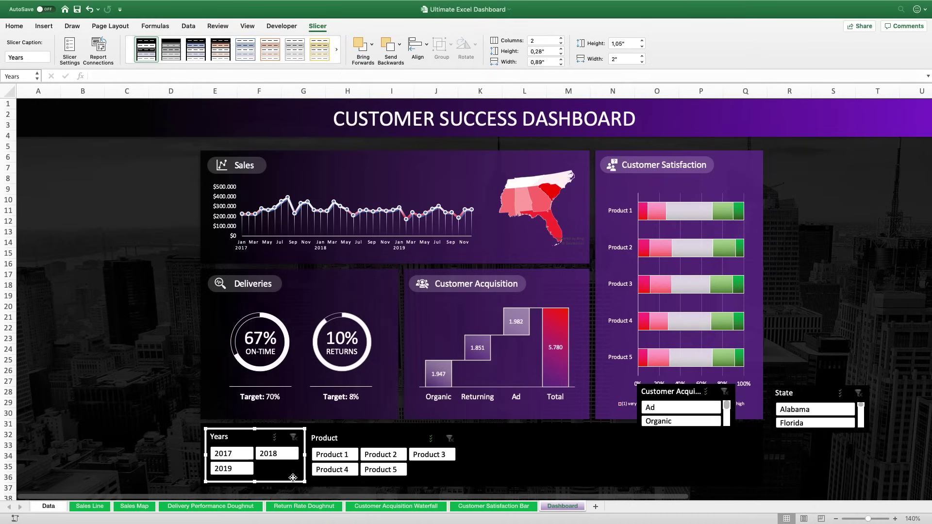
click(373, 435)
key(Up)
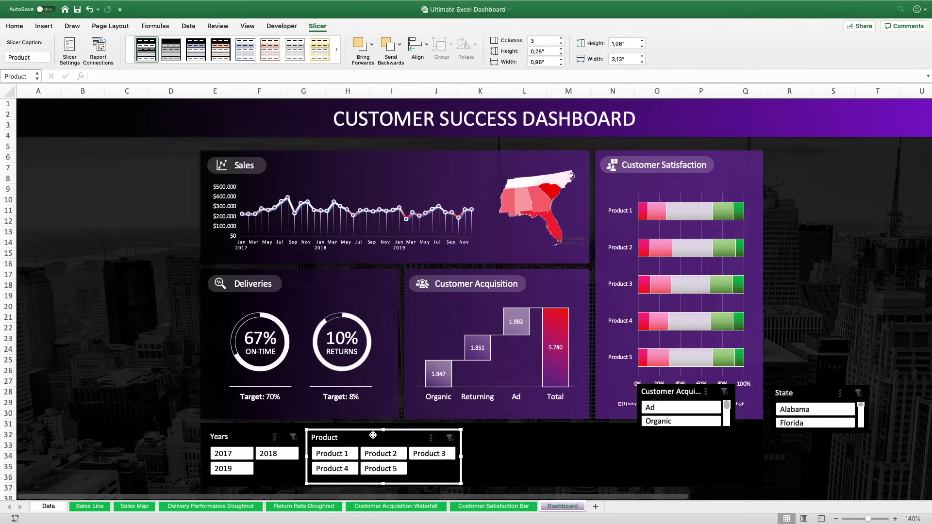
- Place the Customer Acquisition Type slicer beside Product, with two columns and a size of about 1.98" wide by 1.04" high
click(674, 391)
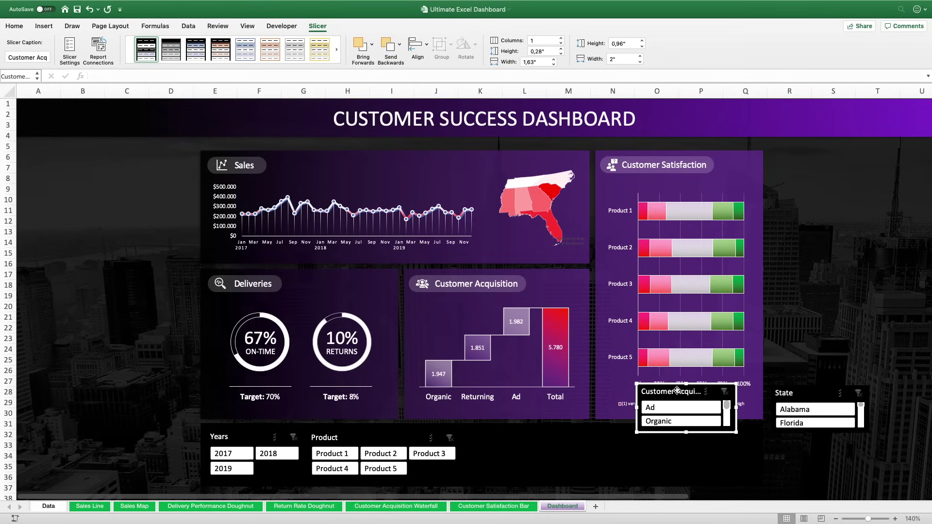
drag(674, 390, 510, 436)
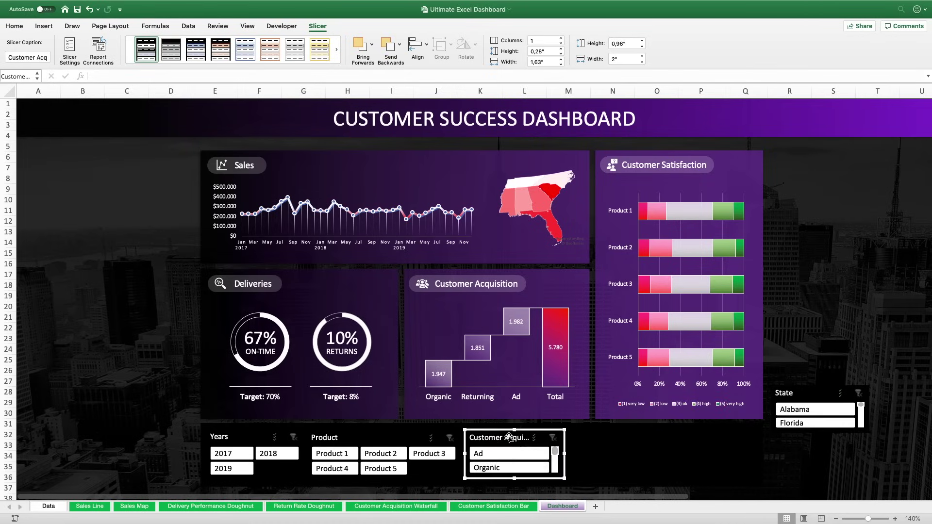
click(560, 38)
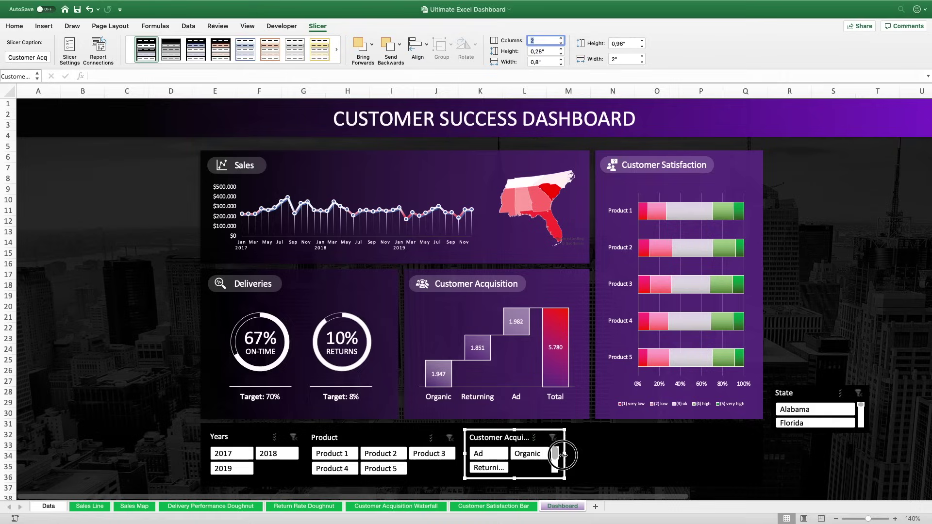
drag(564, 454, 570, 455)
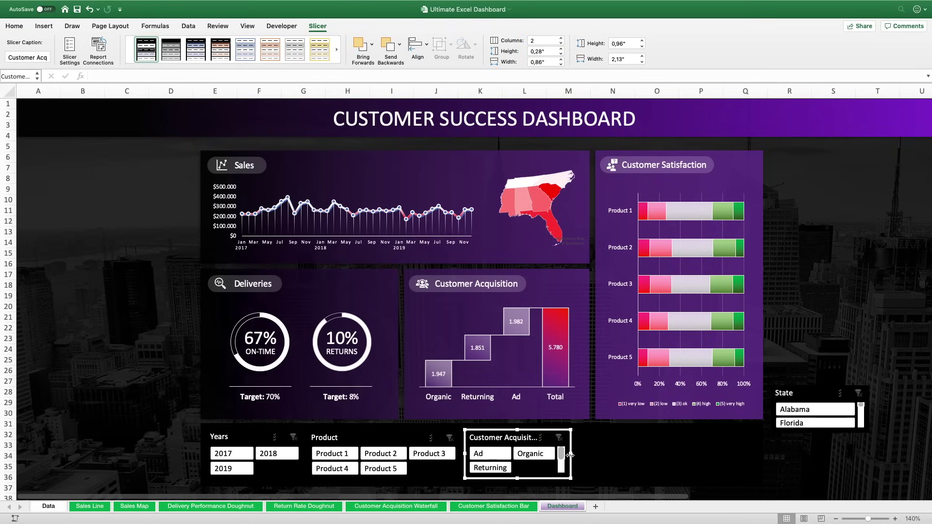
mouse_move(518, 478)
mouse_down()
mouse_move(529, 491)
mouse_move(519, 481)
mouse_up()
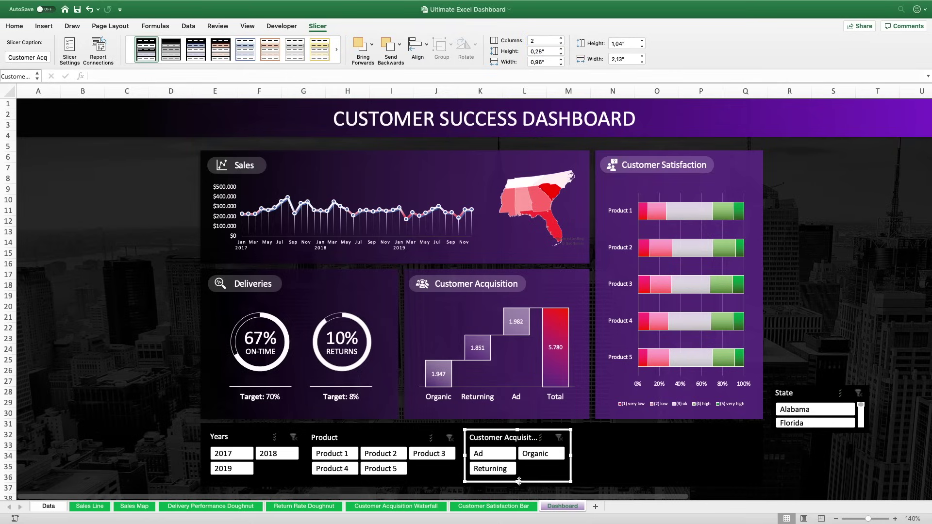
drag(569, 455, 563, 456)
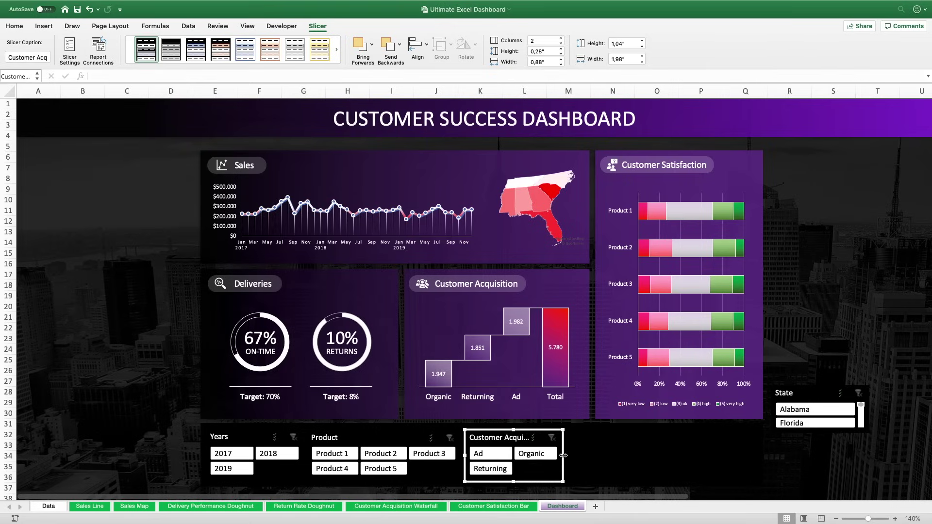
- Place the State slicer at the end of the slicer row, with four columns and a size of about 3.81" by 1.04"
drag(815, 392, 610, 437)
drag(664, 454, 753, 450)
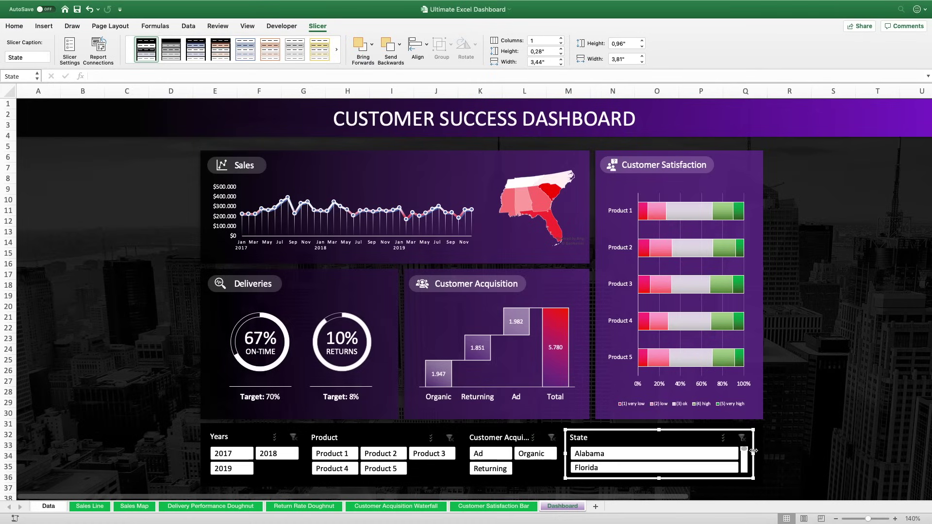
click(562, 38)
click(561, 38)
click(562, 37)
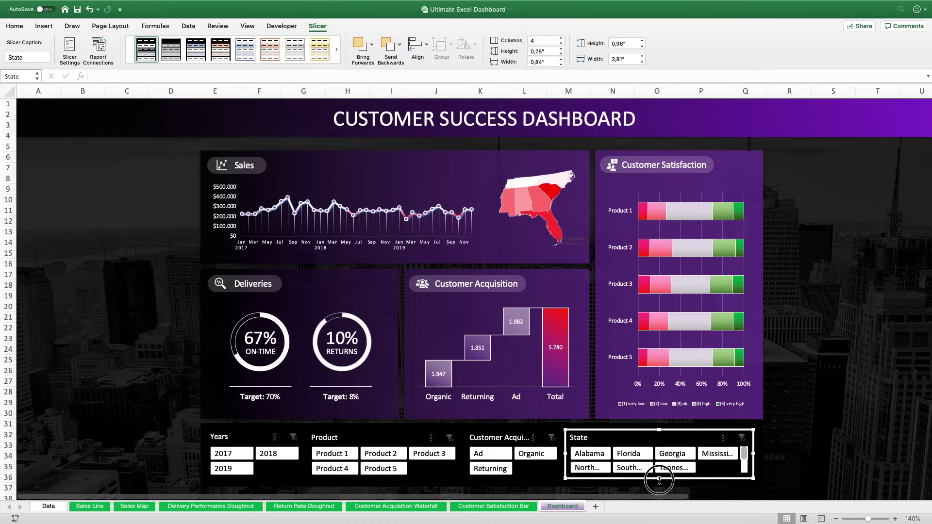
mouse_move(660, 480)
mouse_down()
mouse_move(659, 495)
mouse_move(660, 481)
mouse_up()
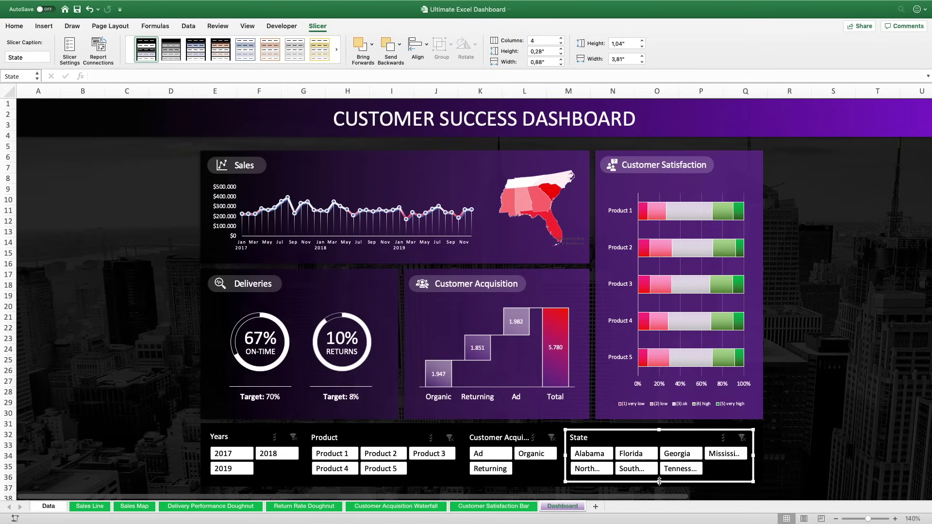
- Widen the State slicer to about 3.91" and nudge it slightly right and up to align with the row
drag(566, 457, 561, 458)
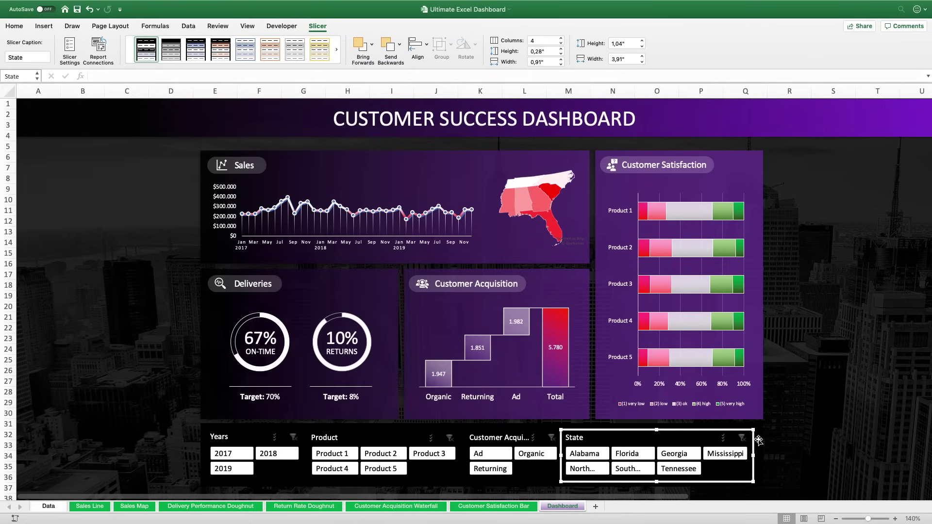
key(Right)
key(Right)
key(Right)
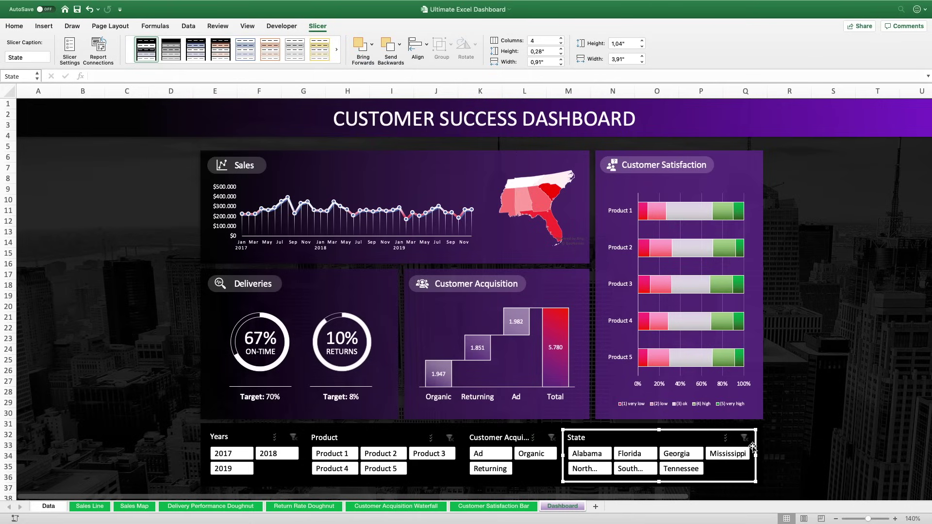
key(Up)
key(Up)
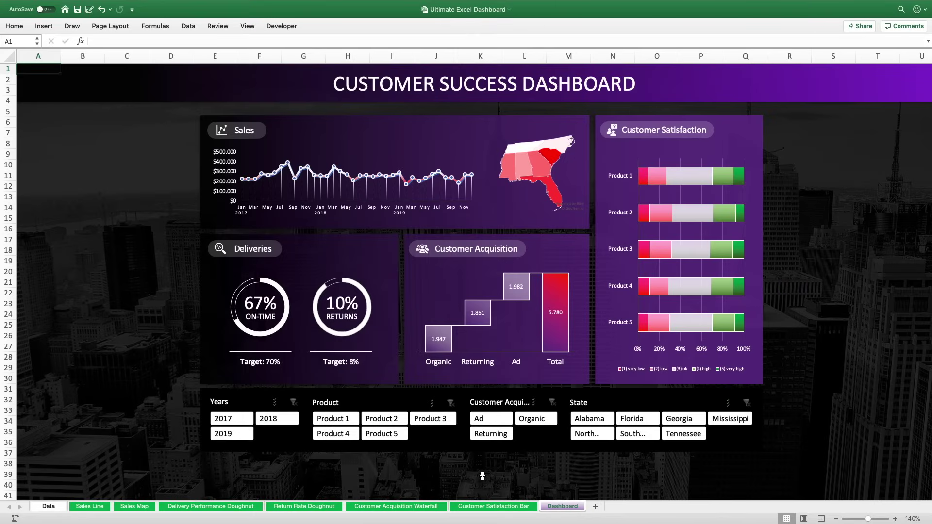
- Test the Years slicer with 2017, 2018 and 2019 individually, then enable multi-select and add 2018 to 2019
click(232, 421)
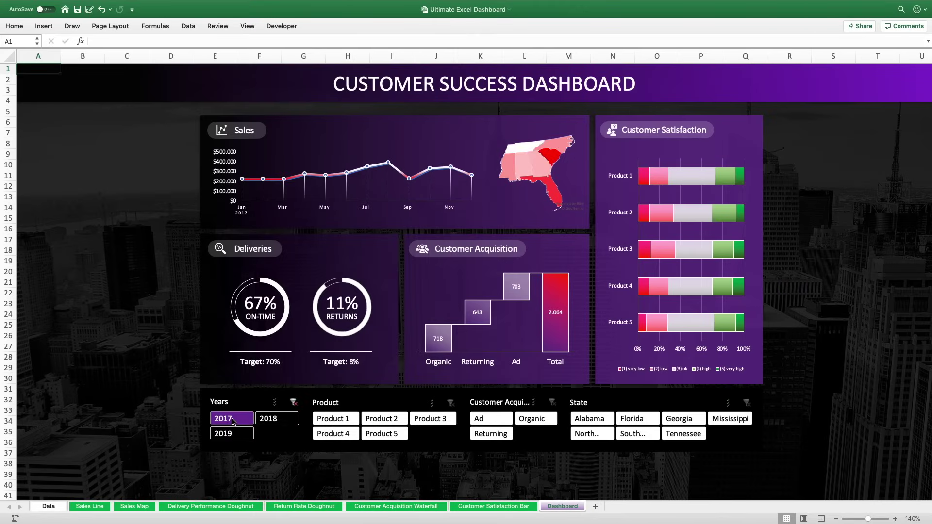
click(274, 419)
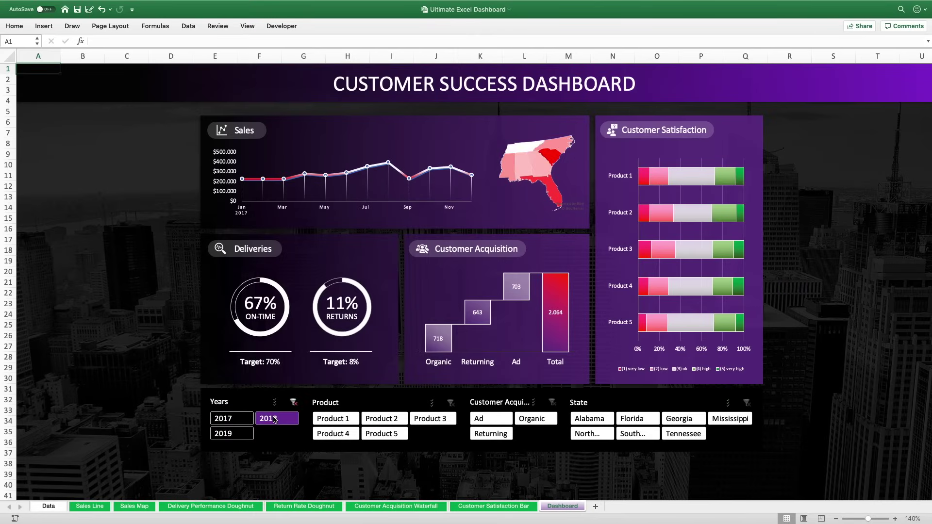
click(230, 435)
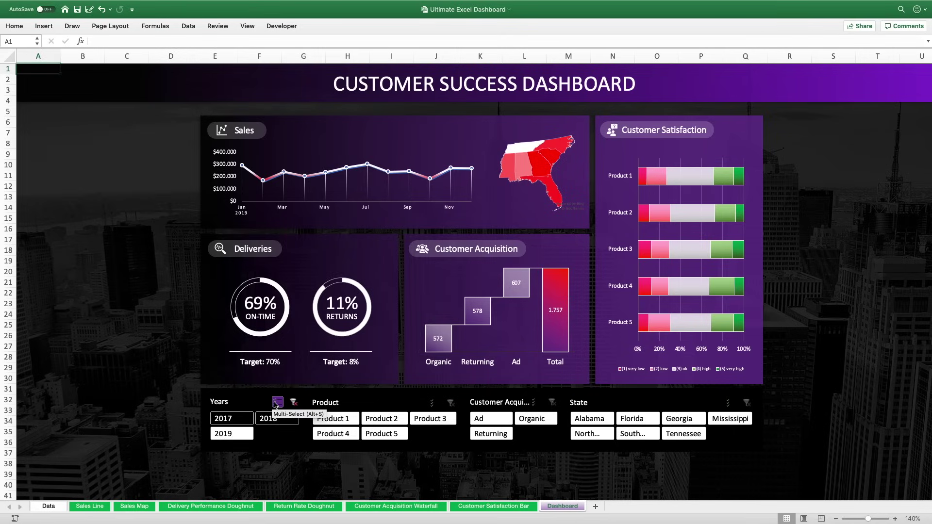
click(275, 404)
click(263, 420)
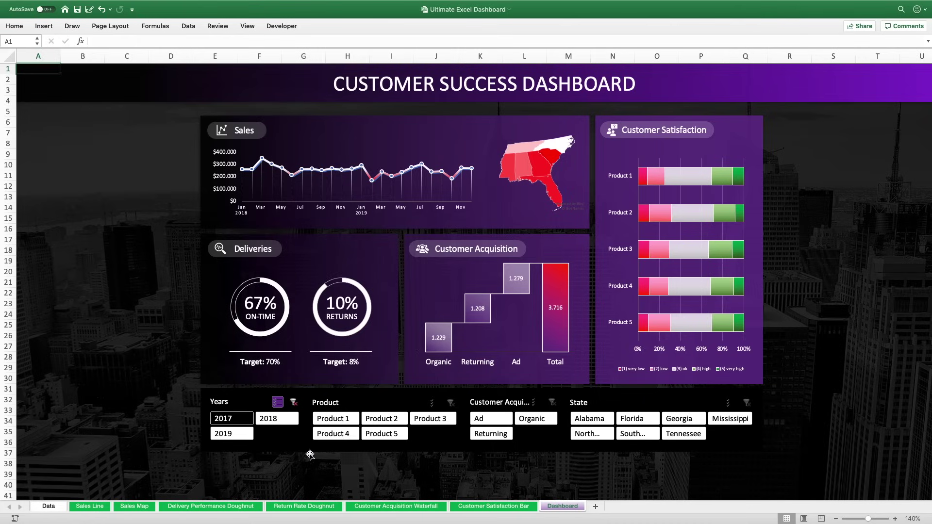
- Enable multi-select on the Product slicer, test excluding Products 5, 1 and 2, and clear the product filter
click(435, 403)
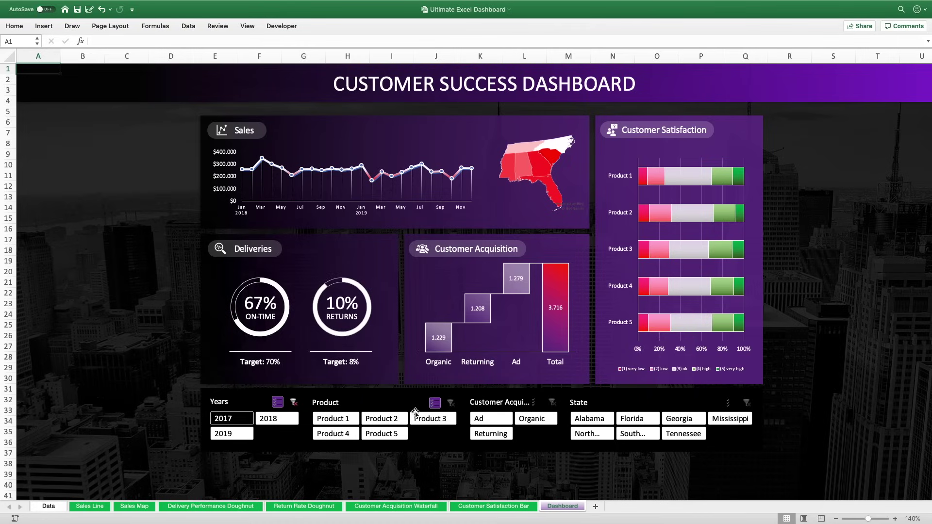
click(388, 433)
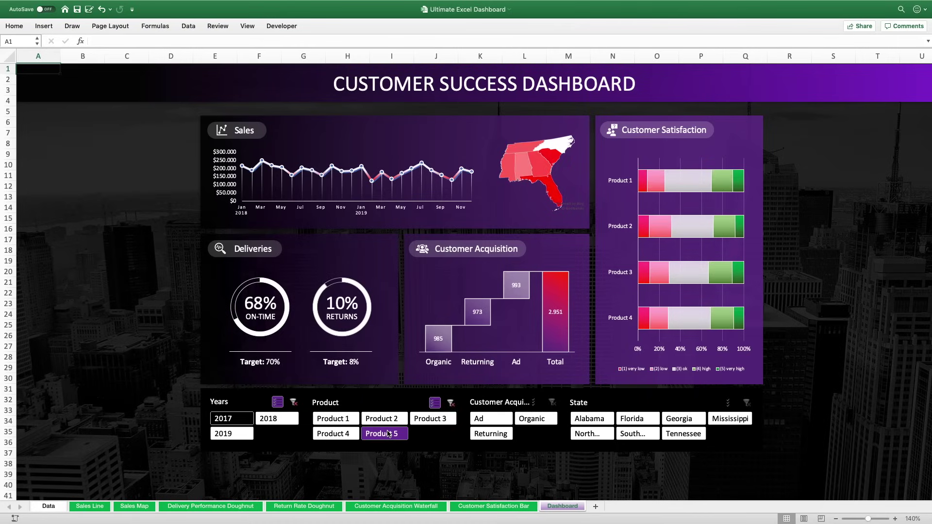
click(349, 420)
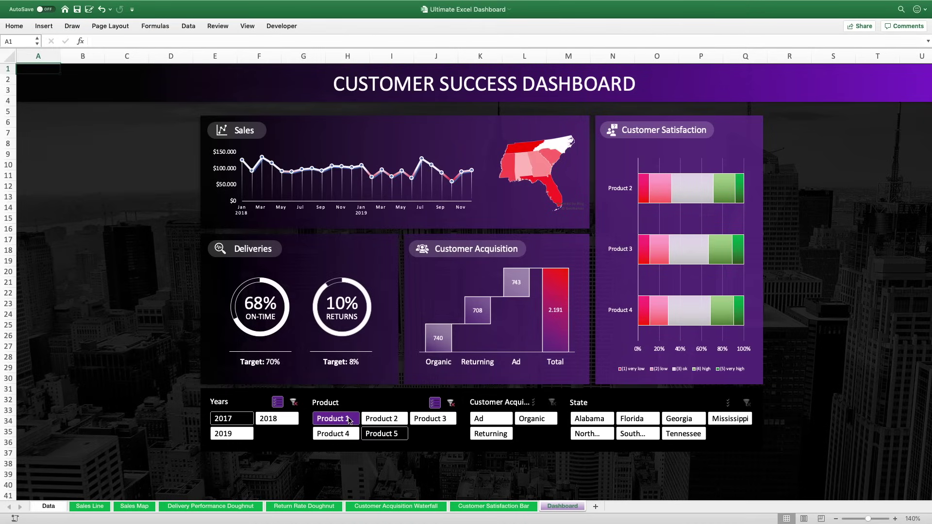
click(396, 436)
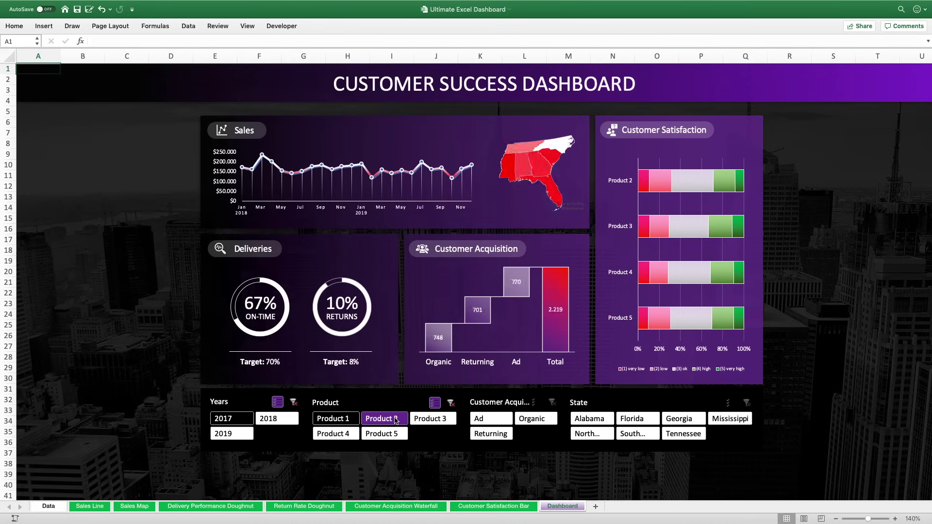
click(396, 420)
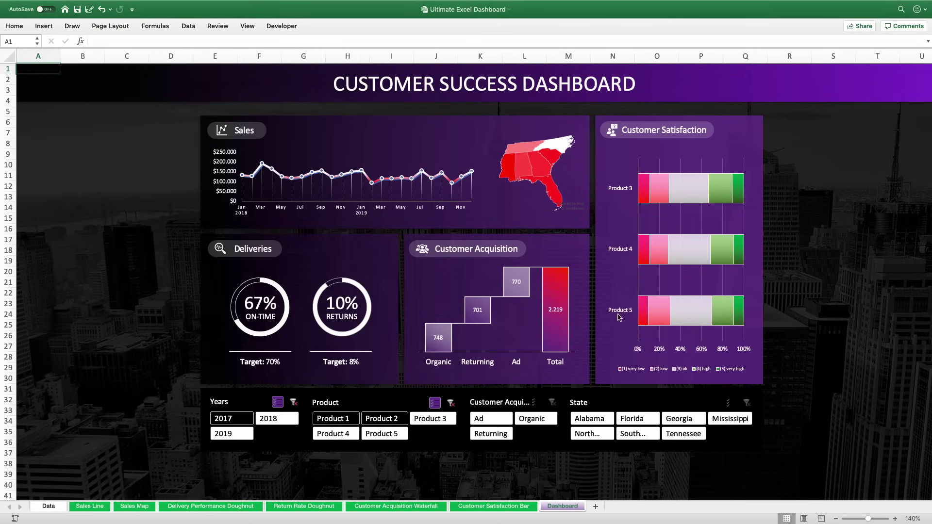
click(451, 404)
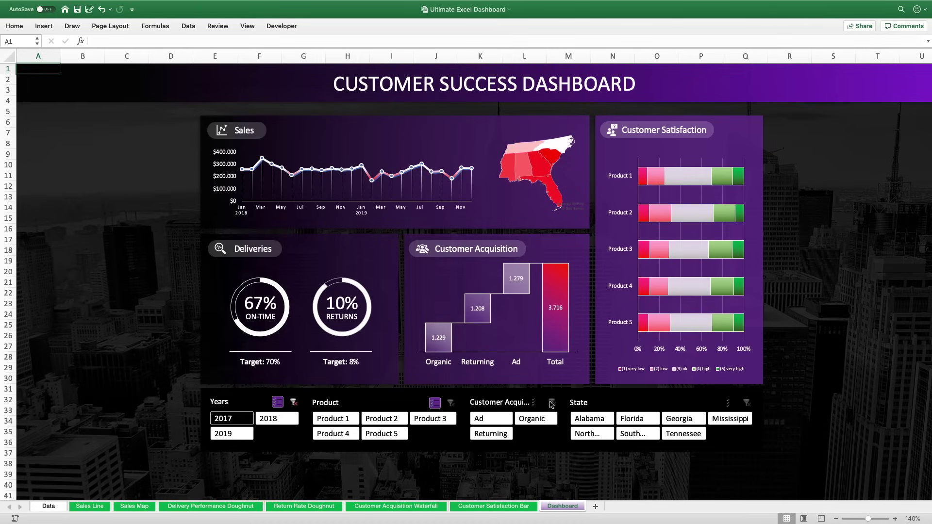
- Filter Customer Acquisition Type by Ad, enable multi-select to add Organic, and clear the acquisition filter
click(506, 422)
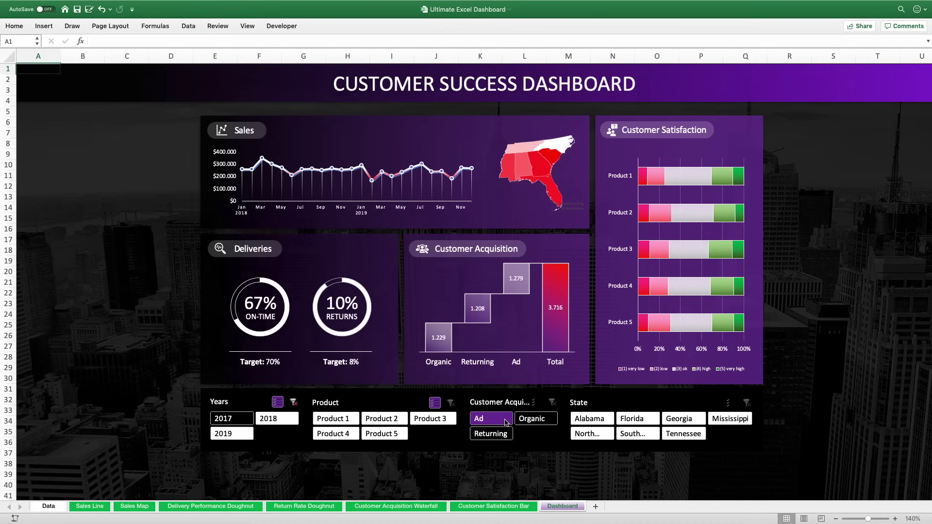
mouse_move(518, 299)
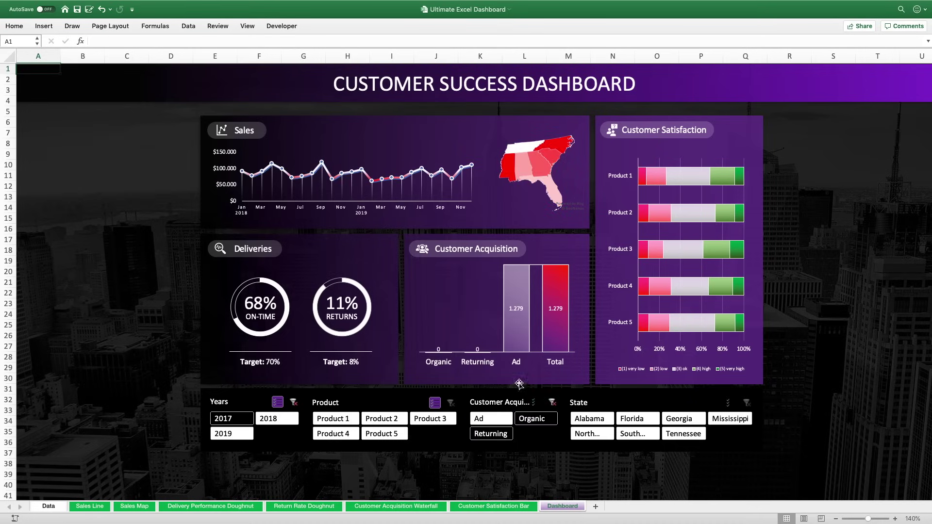
click(537, 403)
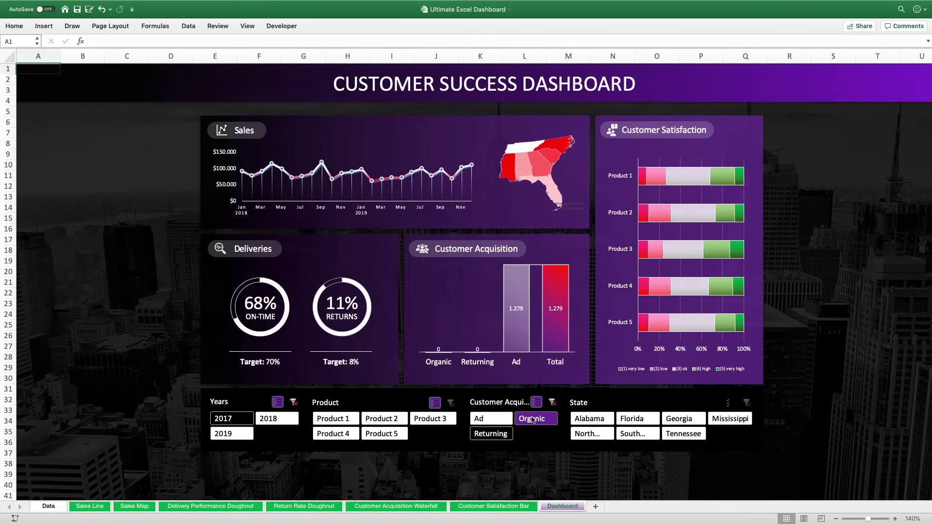
click(533, 420)
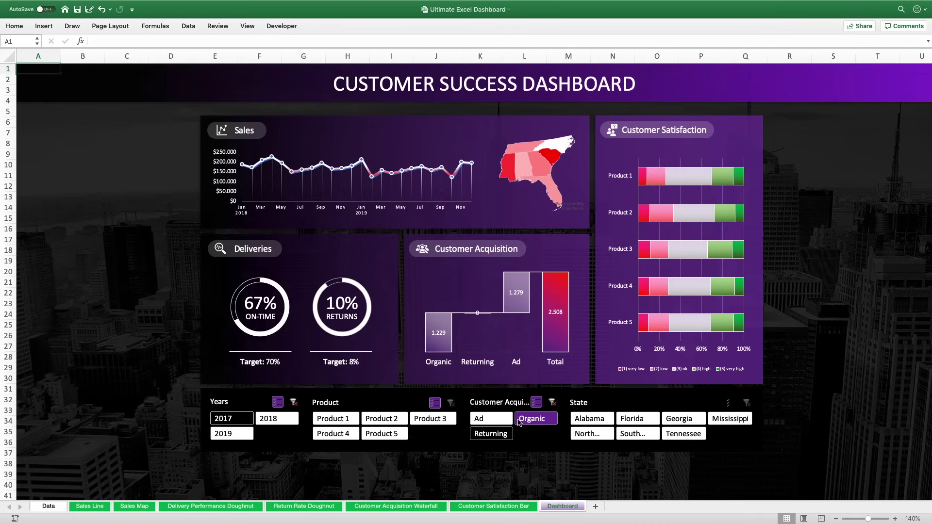
click(556, 401)
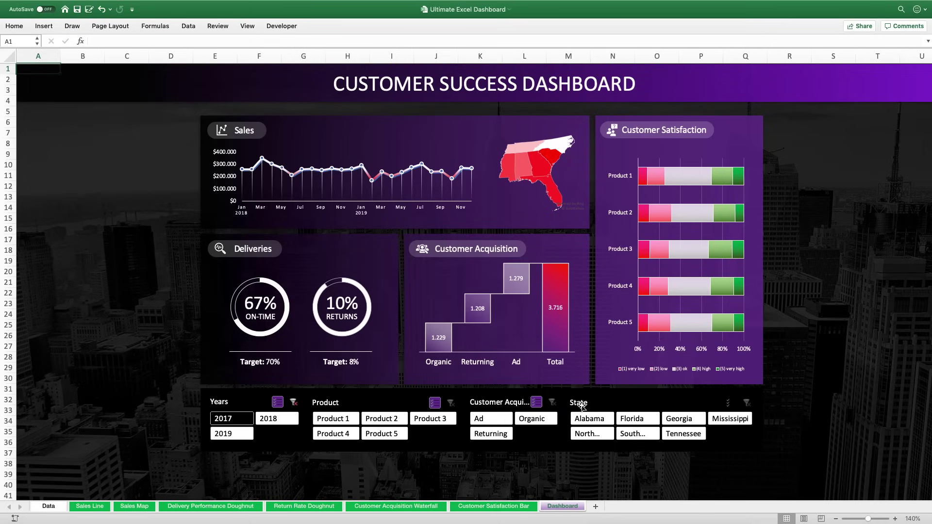
- Filter the dashboard by Alabama, South Carolina, Georgia and Tennessee in turn, checking how the map and charts respond
click(592, 422)
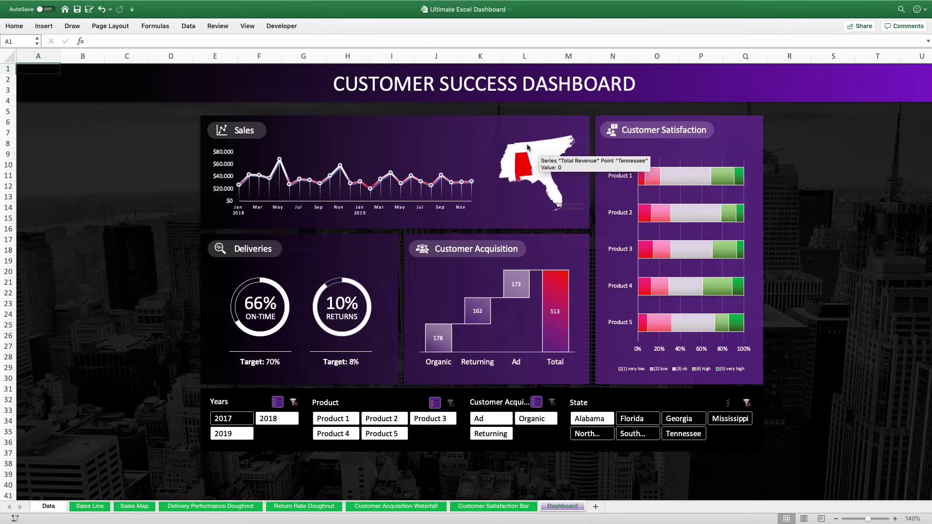
mouse_move(522, 169)
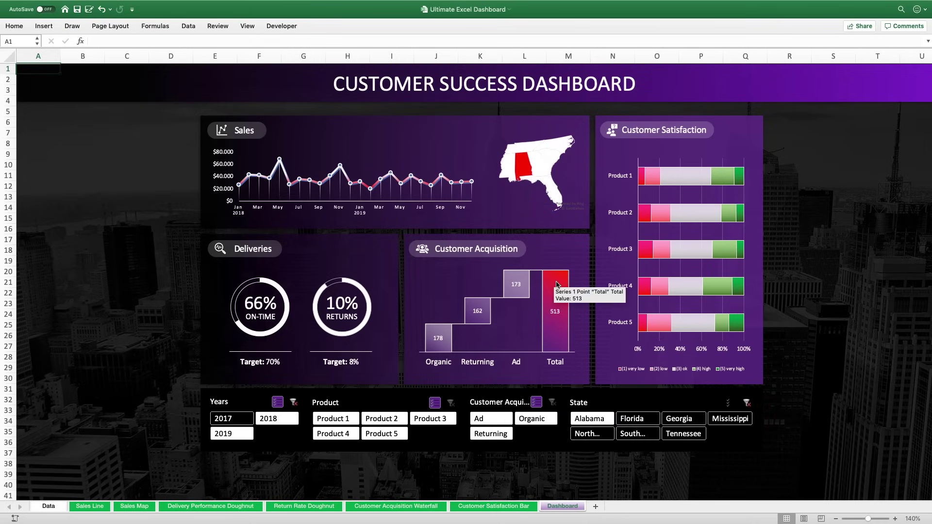
click(631, 436)
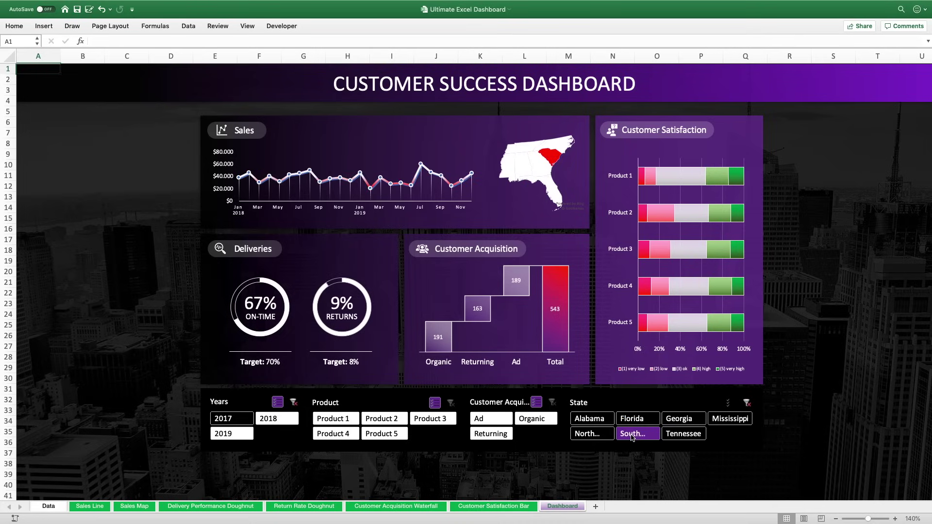
click(676, 419)
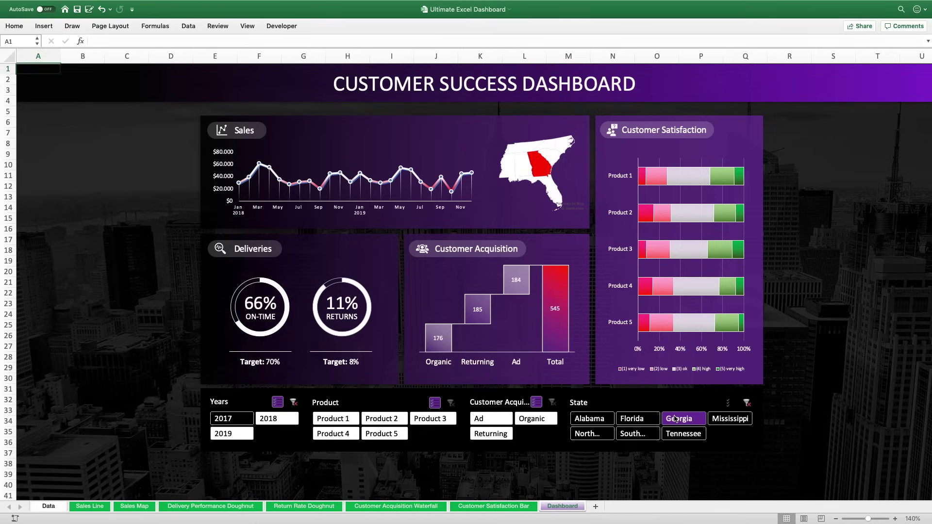
click(678, 434)
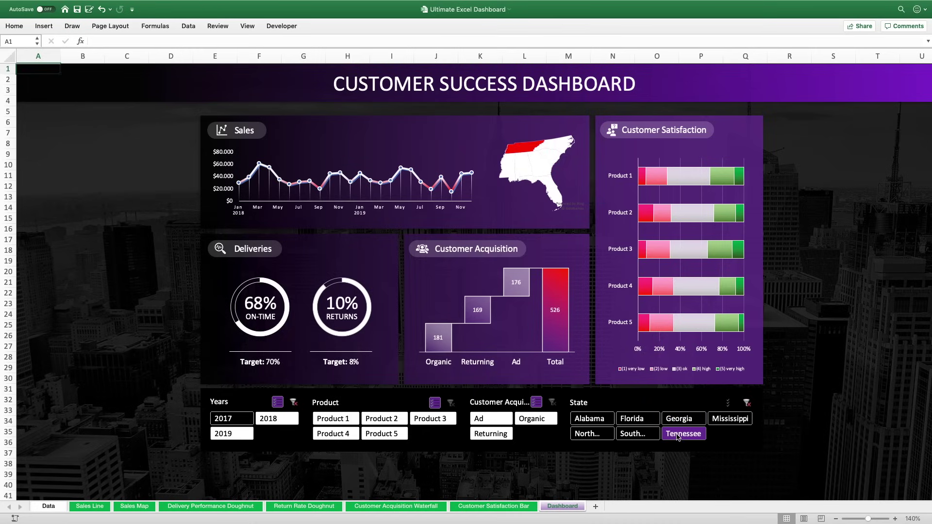